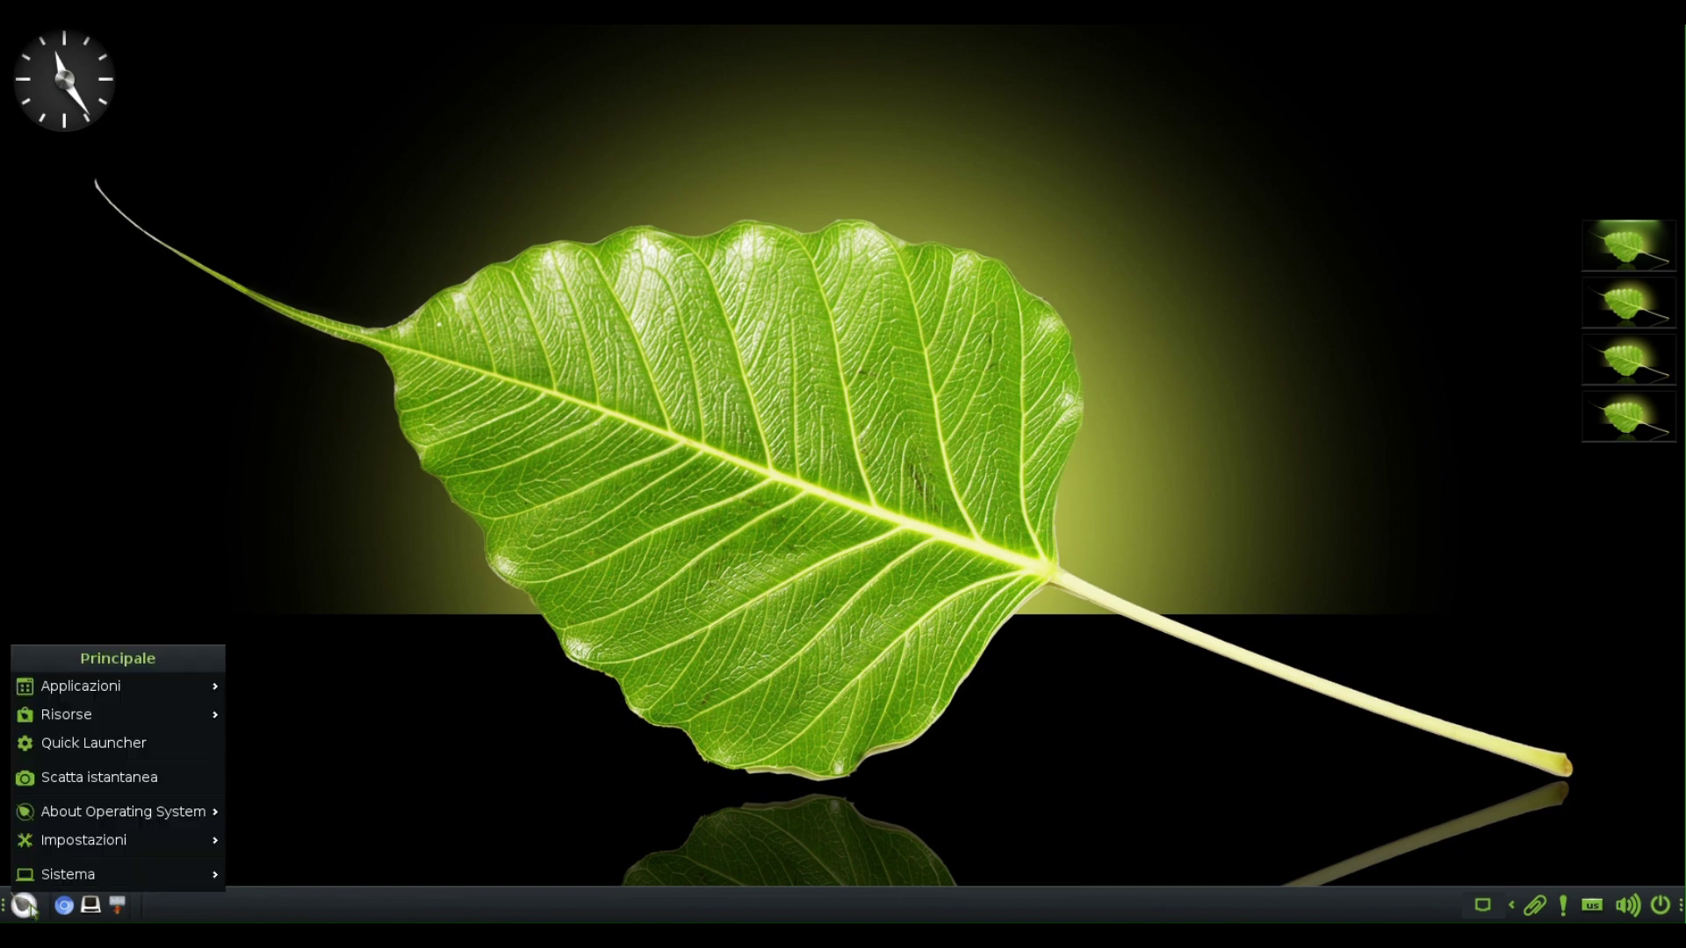
Step: Look through the application categories and open the Bodhi AppCenter
{"action": "mouse_move", "coordinate": [136, 693]}
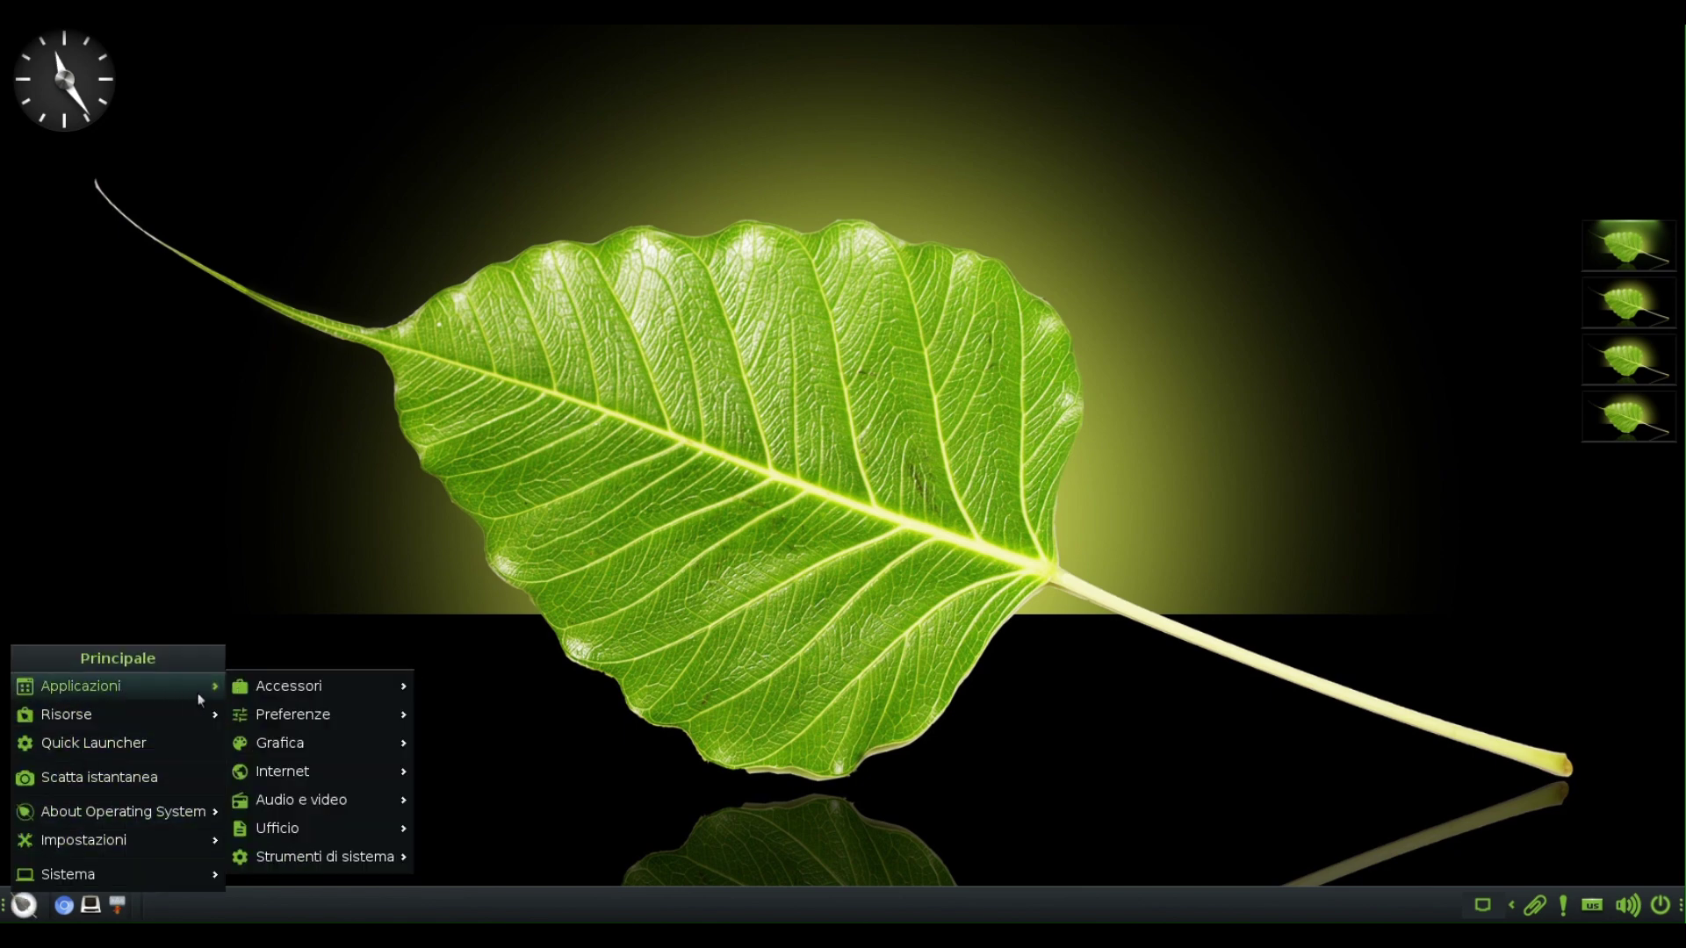
{"action": "mouse_move", "coordinate": [279, 698]}
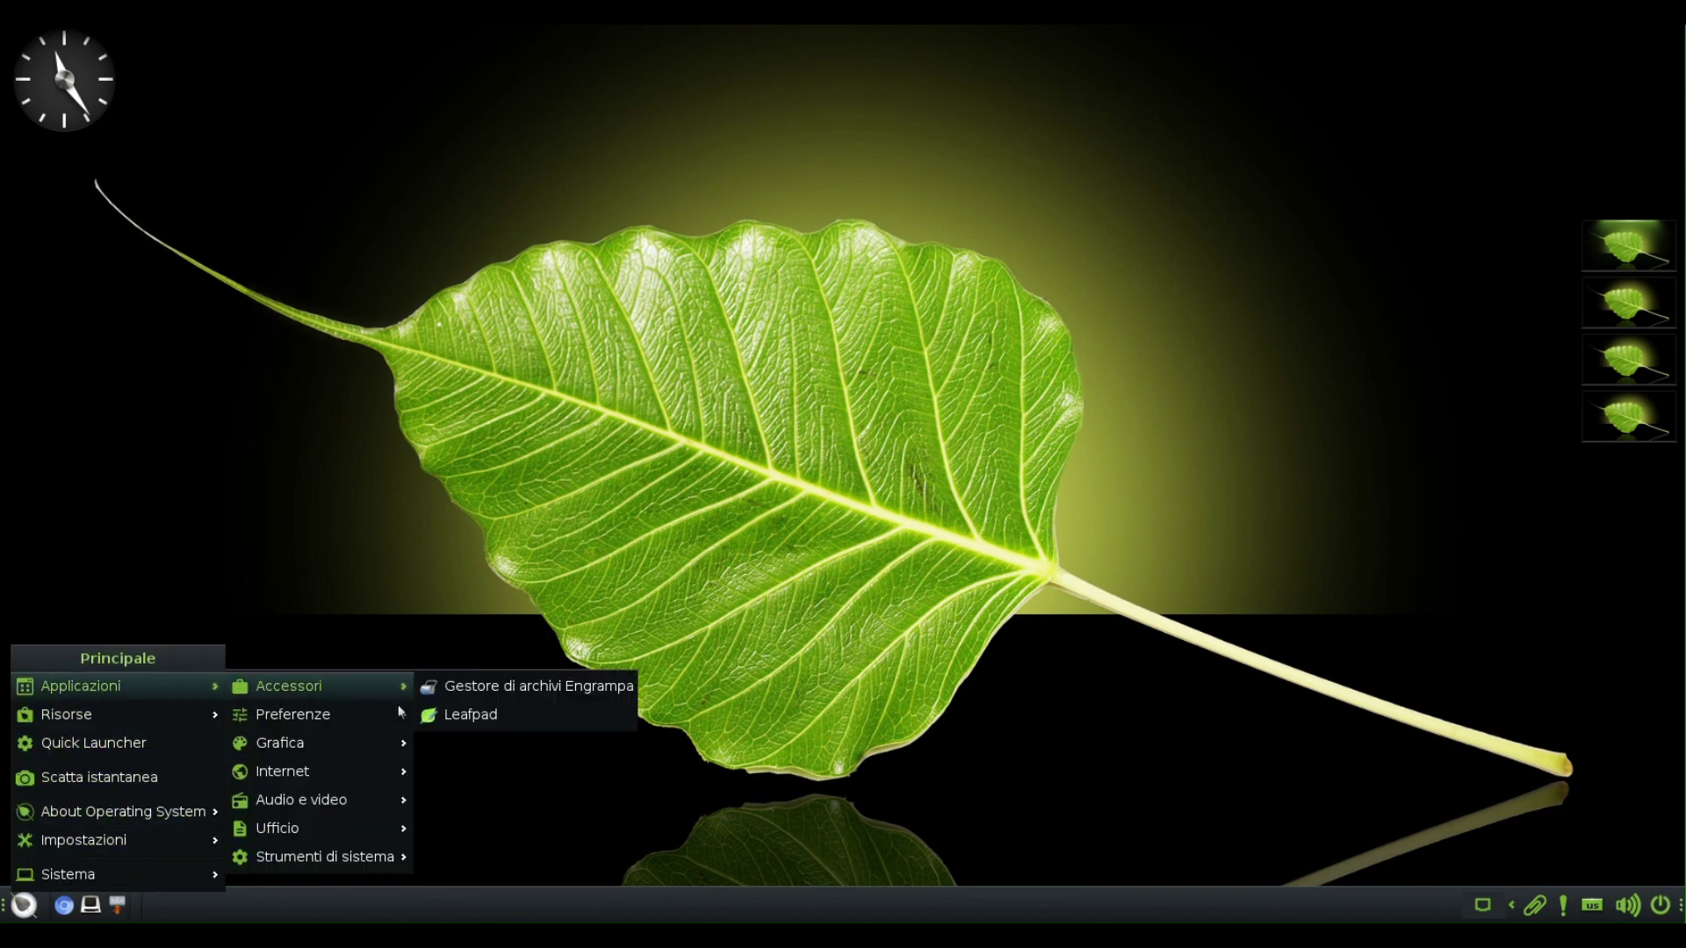
{"action": "mouse_move", "coordinate": [392, 720]}
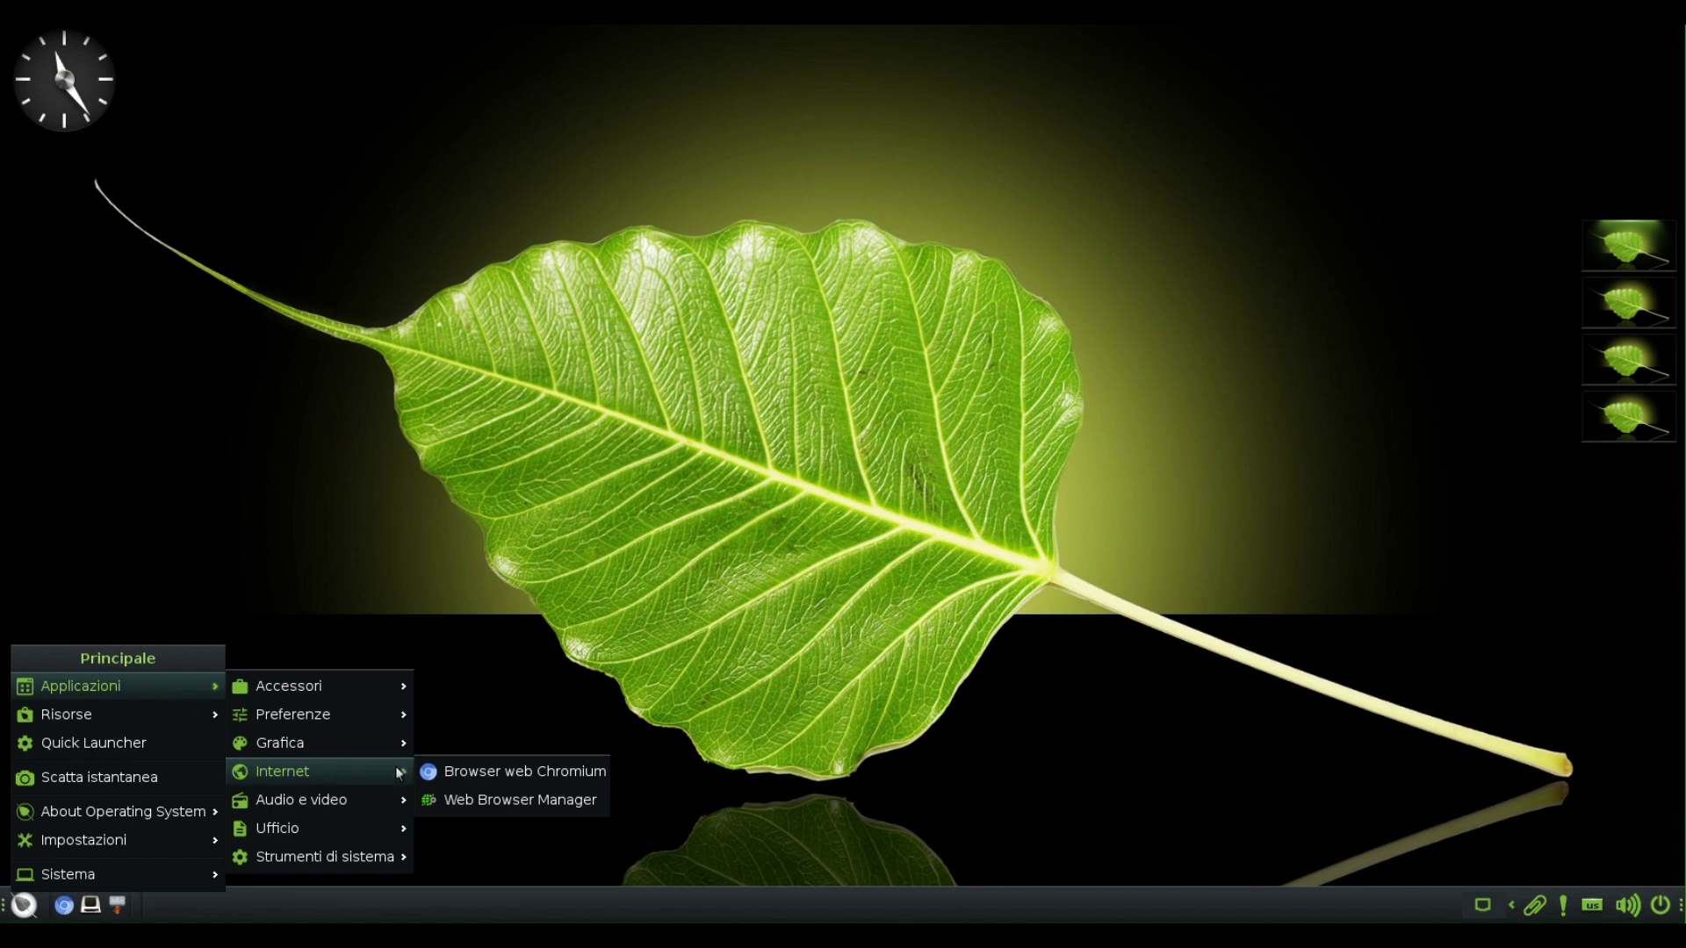
{"action": "mouse_move", "coordinate": [385, 801]}
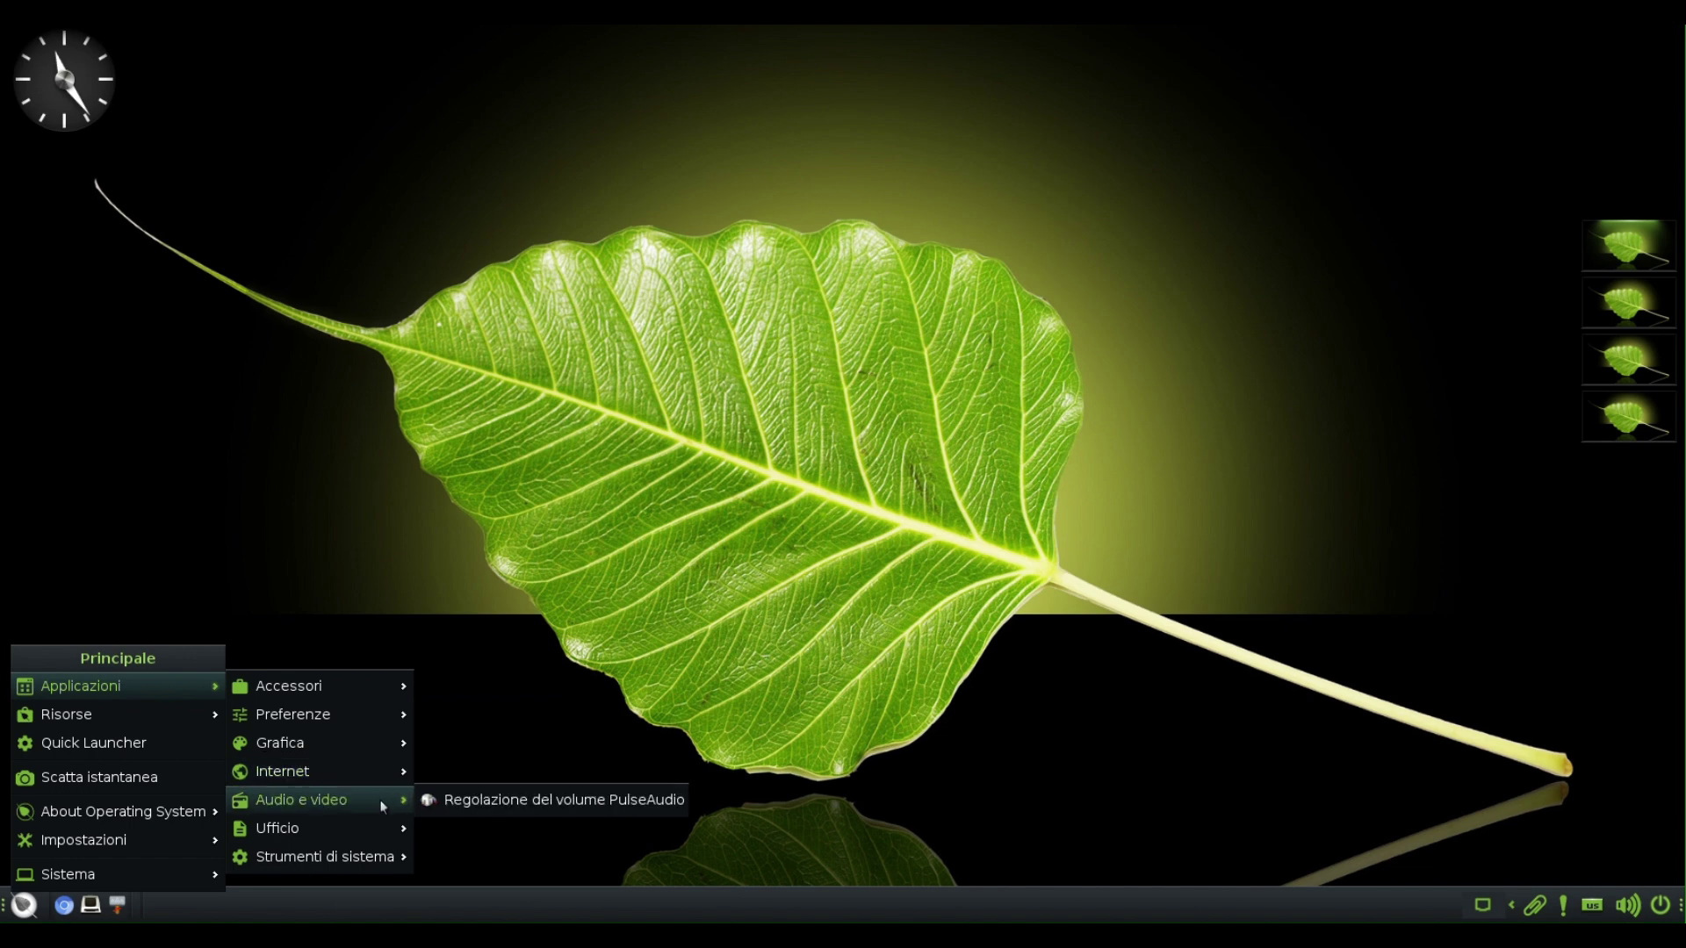
{"action": "mouse_move", "coordinate": [367, 864]}
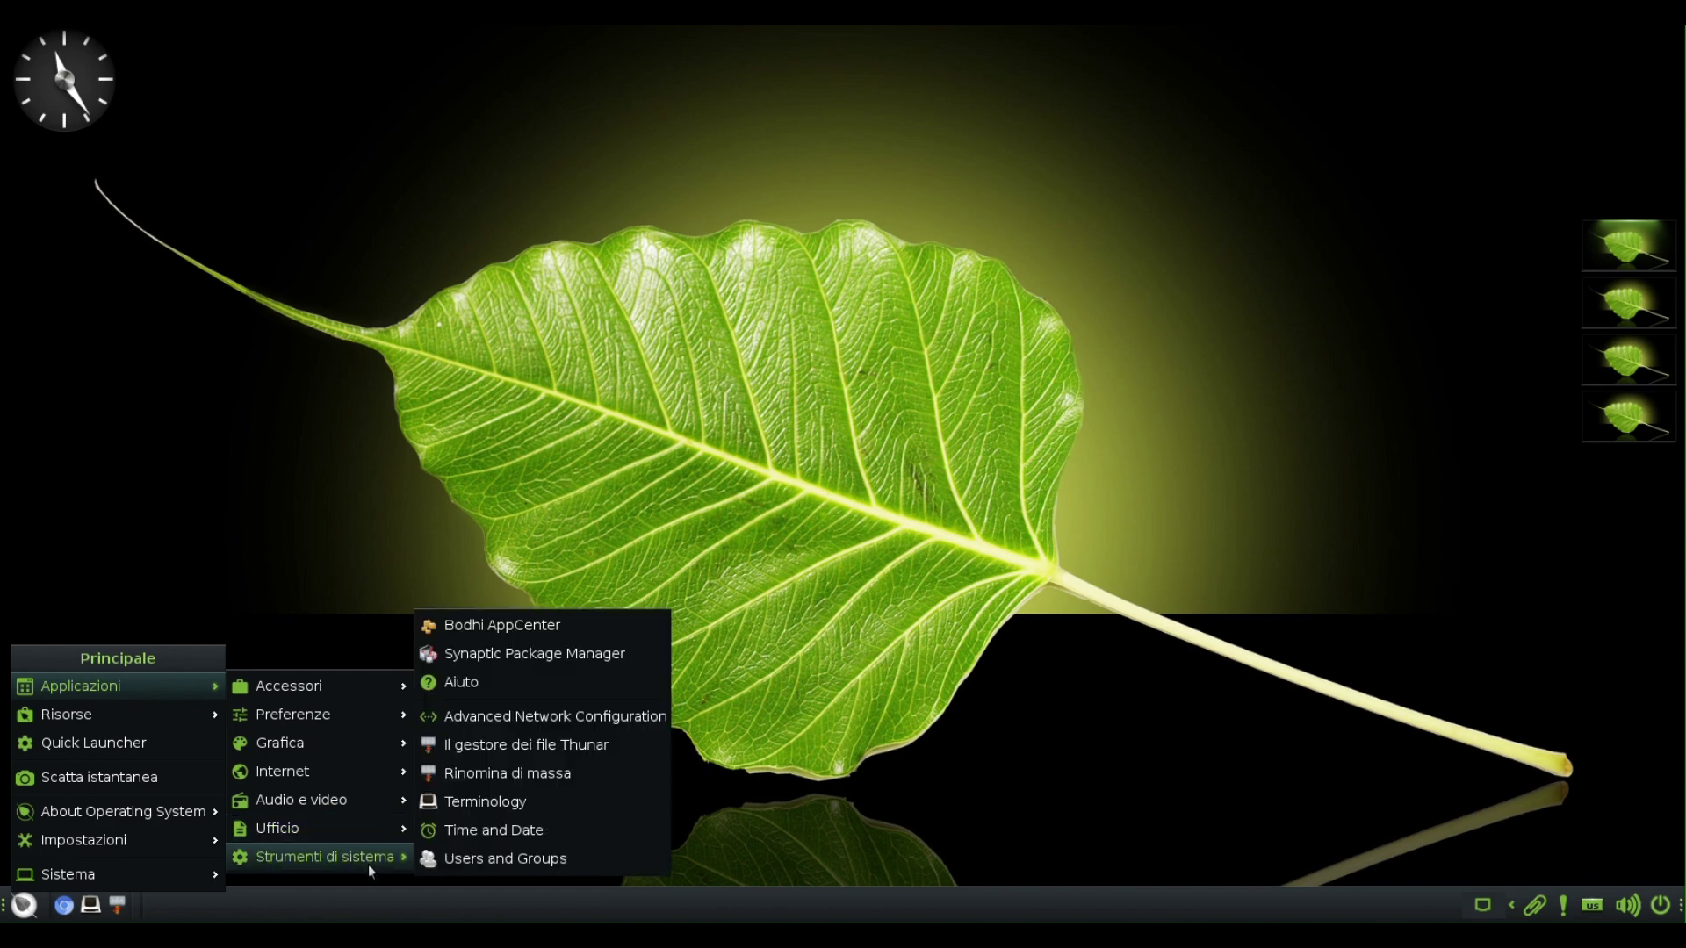
{"action": "left_click", "coordinate": [477, 630]}
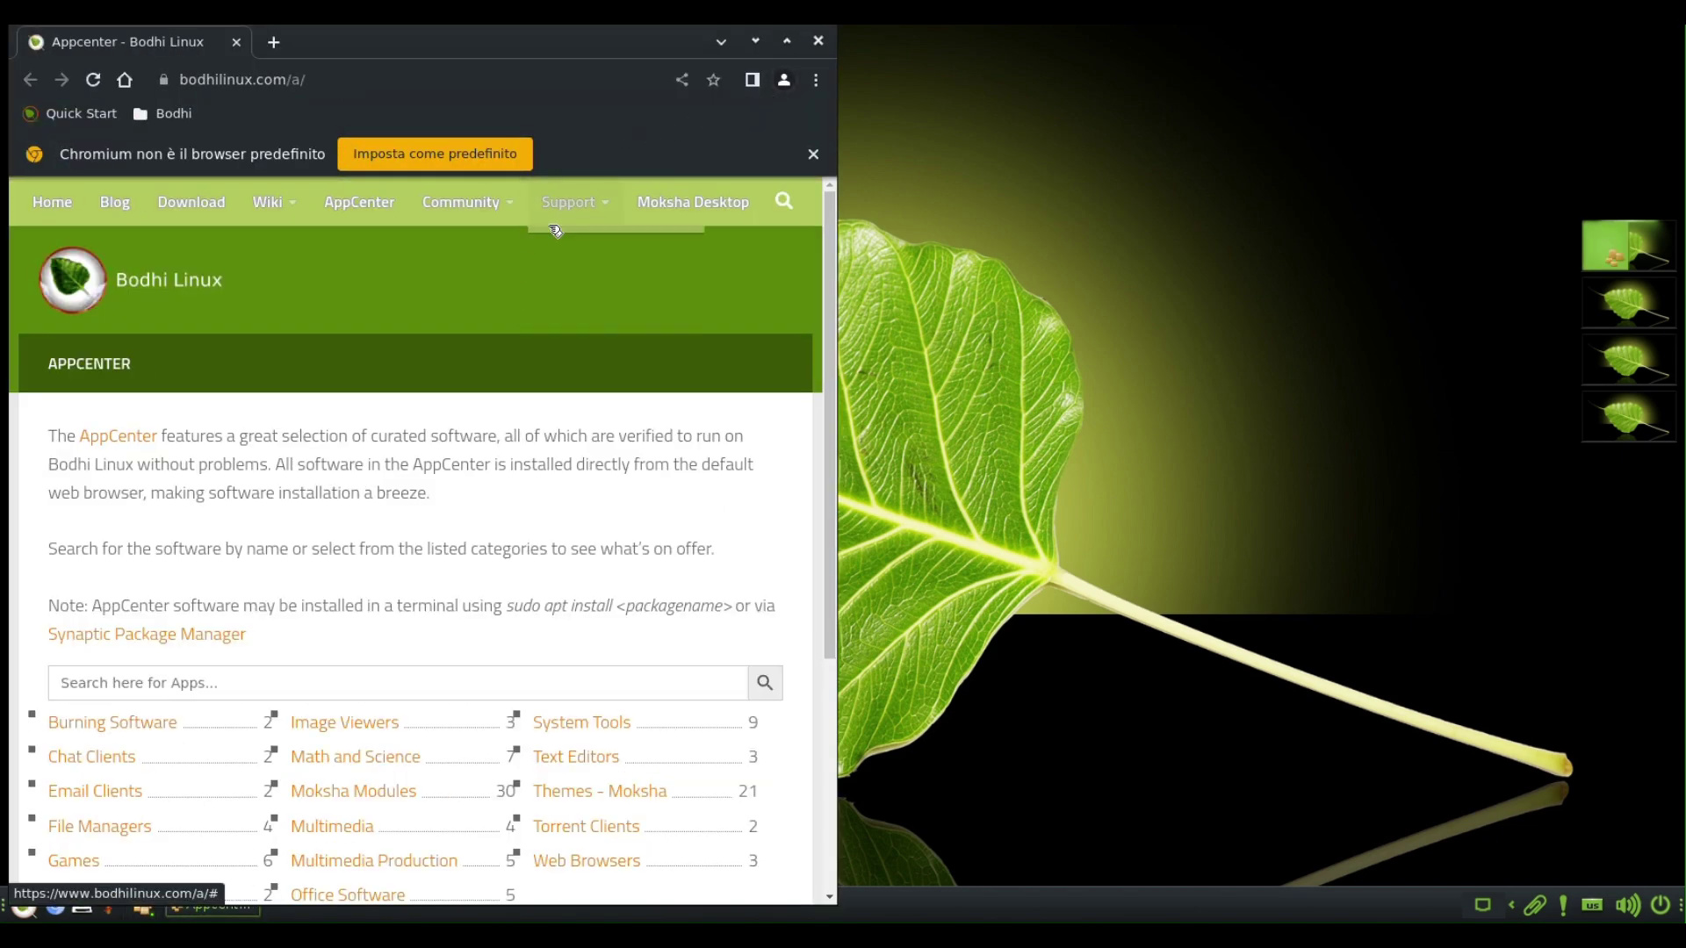
Step: Look through the Moksha Modules category of the AppCenter and close the browser
{"action": "scroll", "coordinate": [453, 461], "scroll_direction": "down", "scroll_amount": 3}
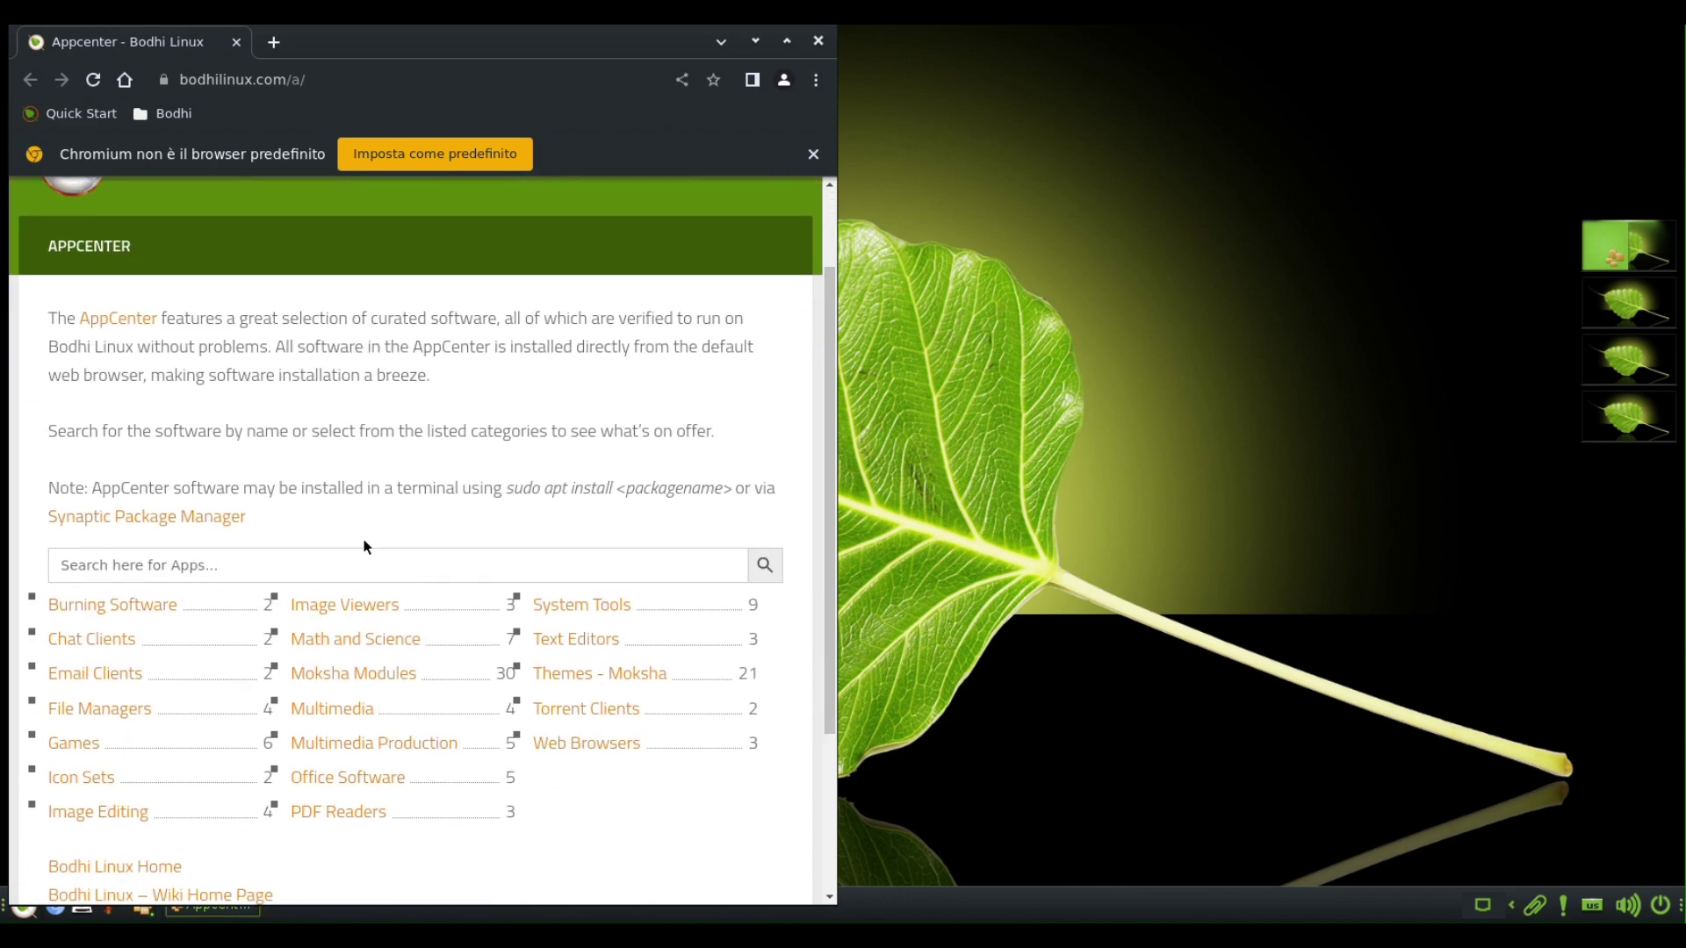
{"action": "left_click", "coordinate": [363, 672]}
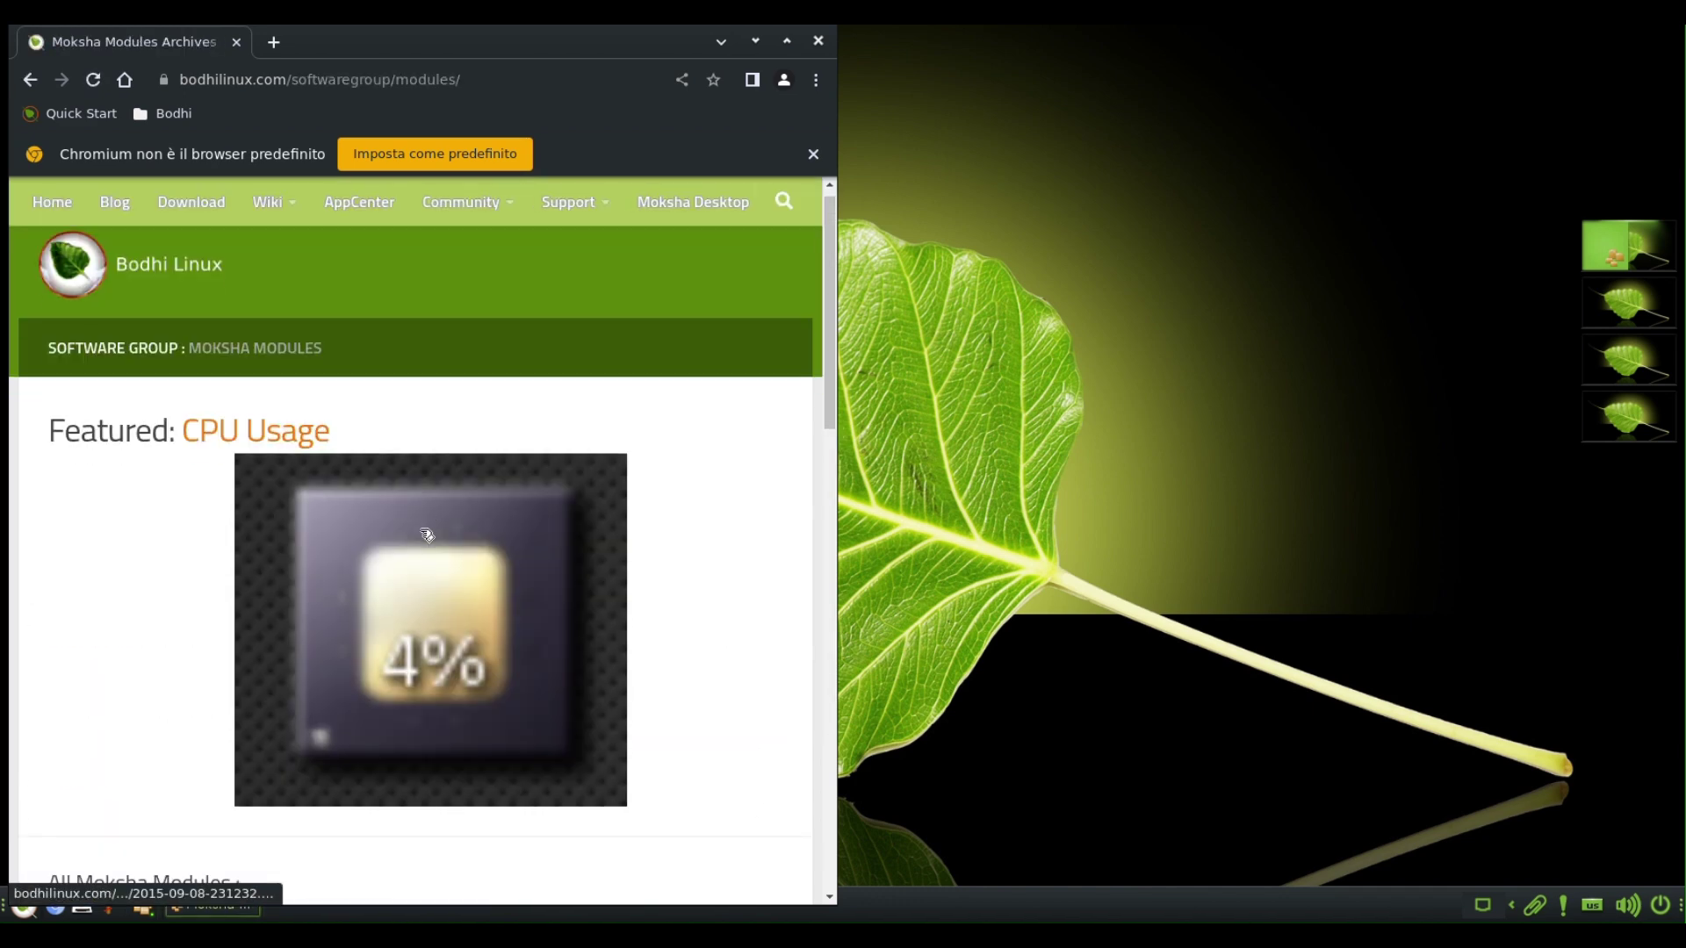
{"action": "scroll", "coordinate": [338, 519], "scroll_direction": "down", "scroll_amount": 3}
{"action": "scroll", "coordinate": [338, 519], "scroll_direction": "down", "scroll_amount": 6}
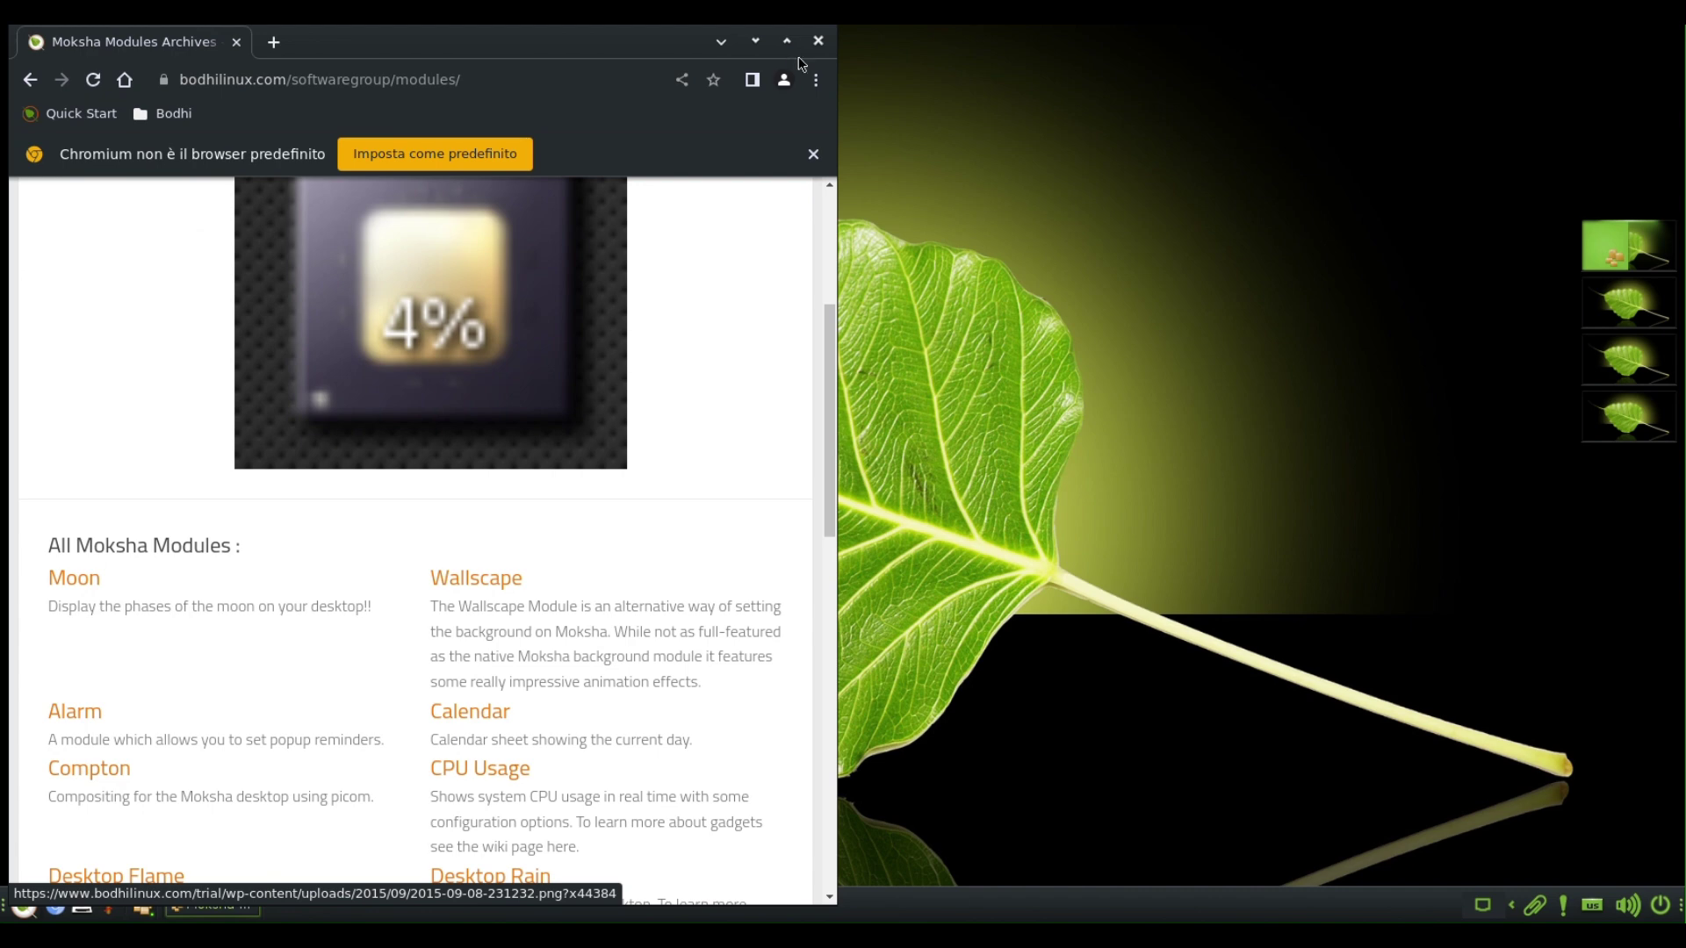
{"action": "left_click", "coordinate": [819, 41]}
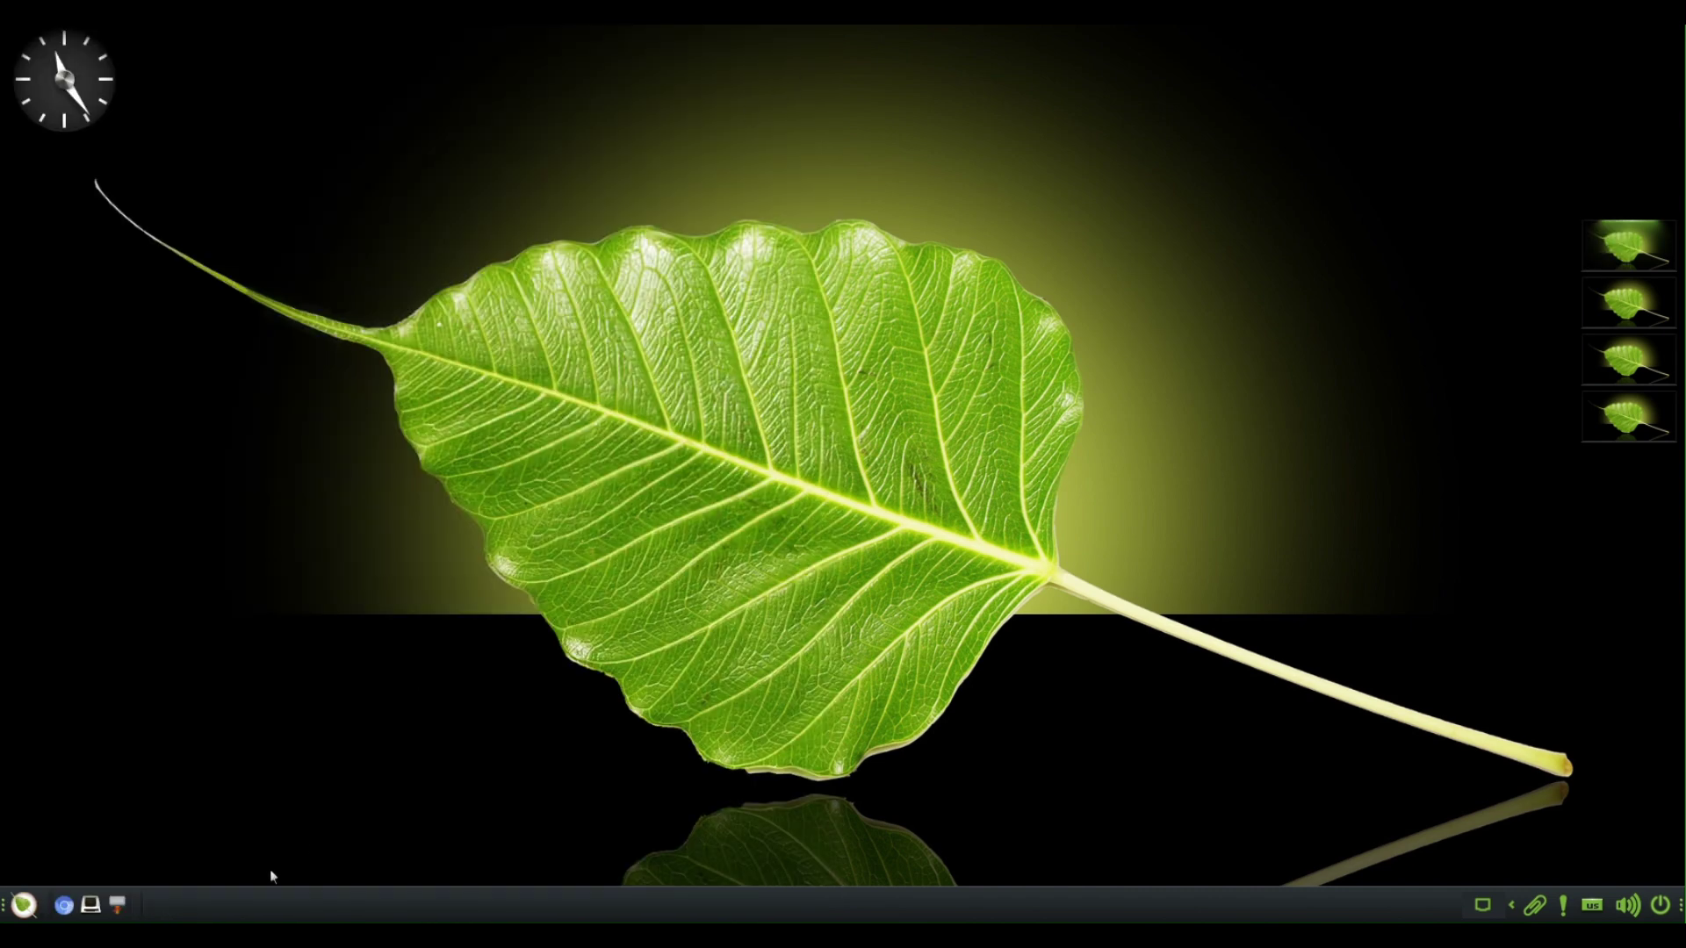
Step: Open the Terminology terminal and the Thunar file manager, and close the terminal
{"action": "left_click", "coordinate": [98, 909]}
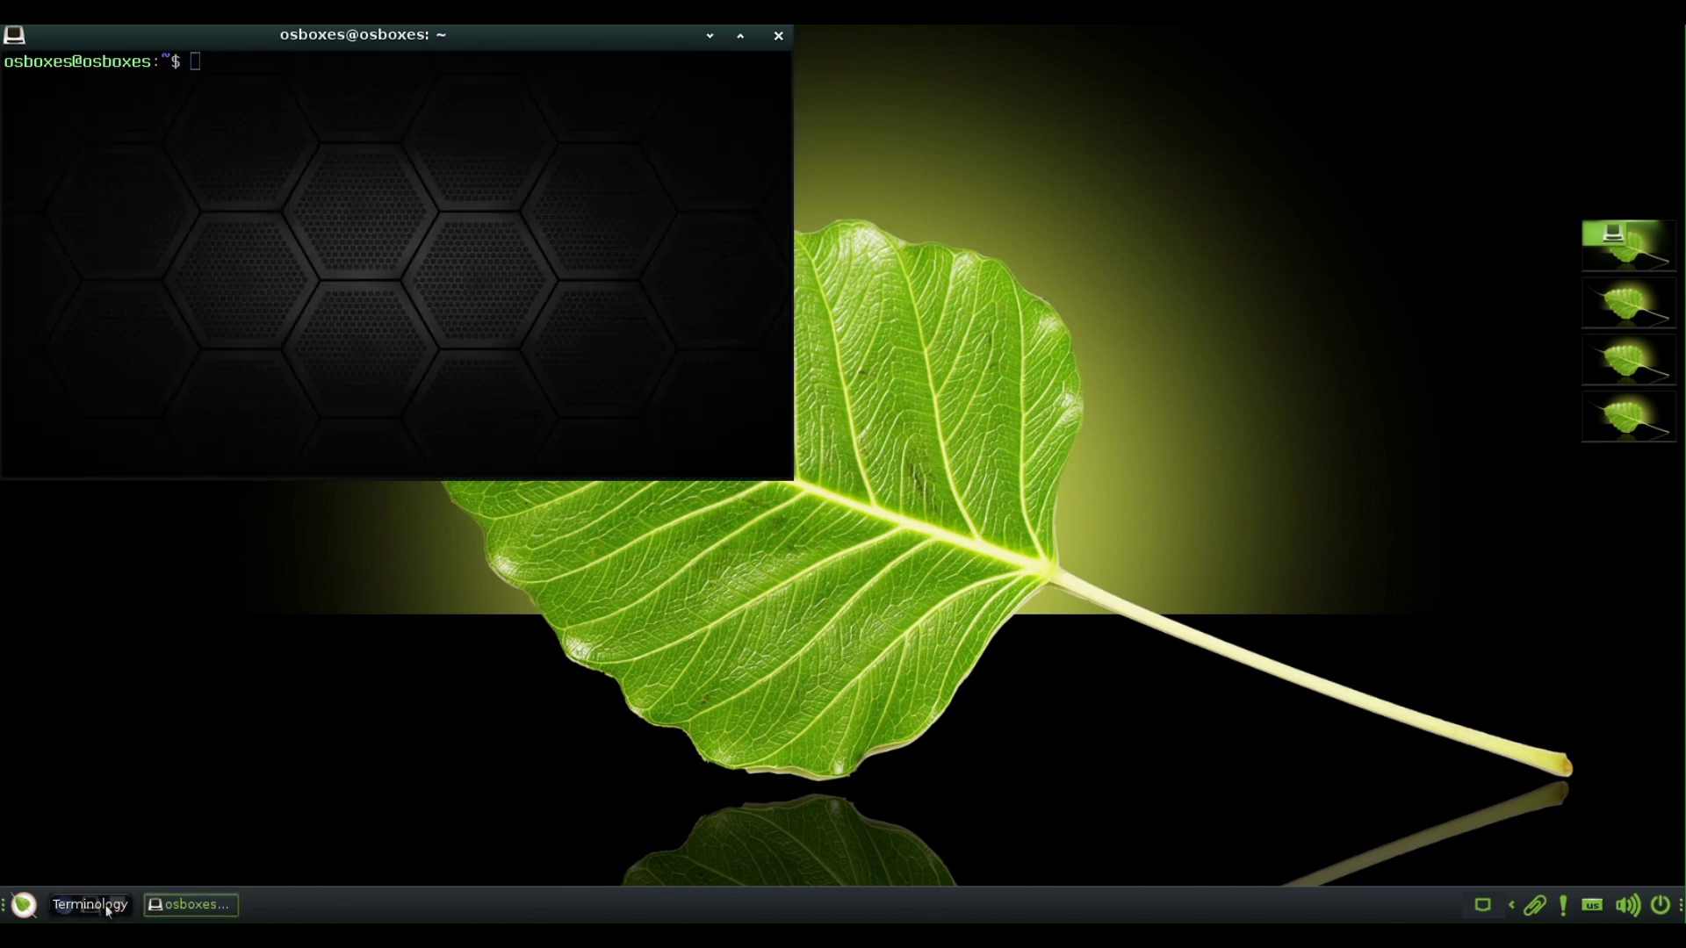
{"action": "left_click", "coordinate": [117, 906]}
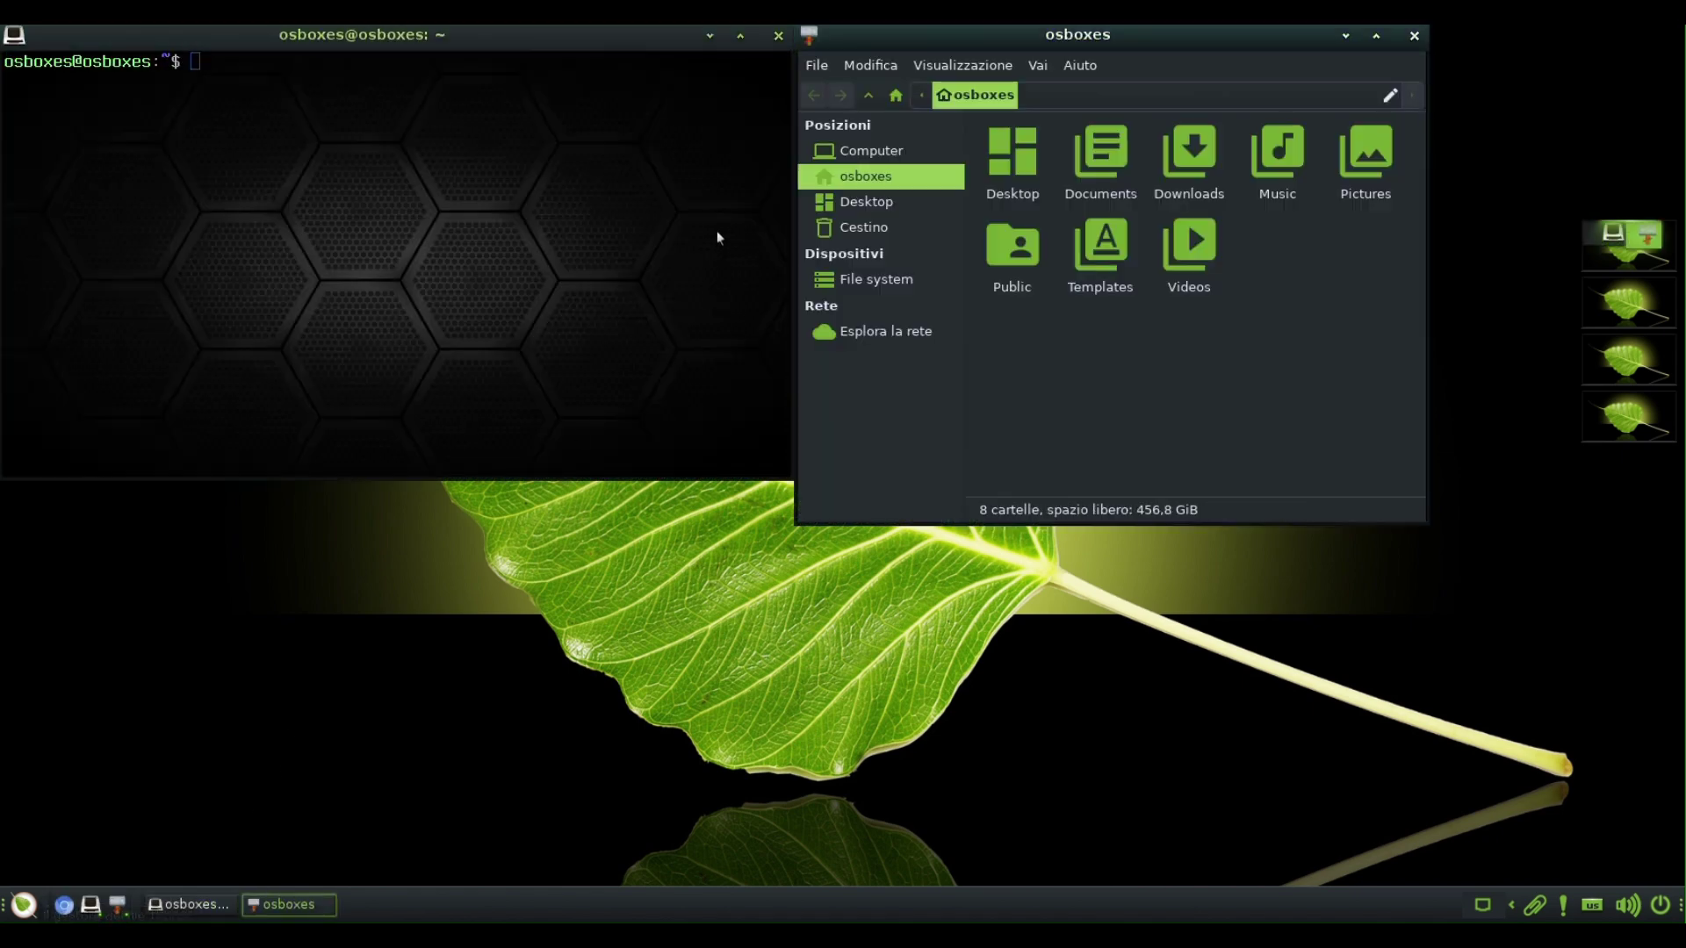
{"action": "left_click", "coordinate": [778, 35]}
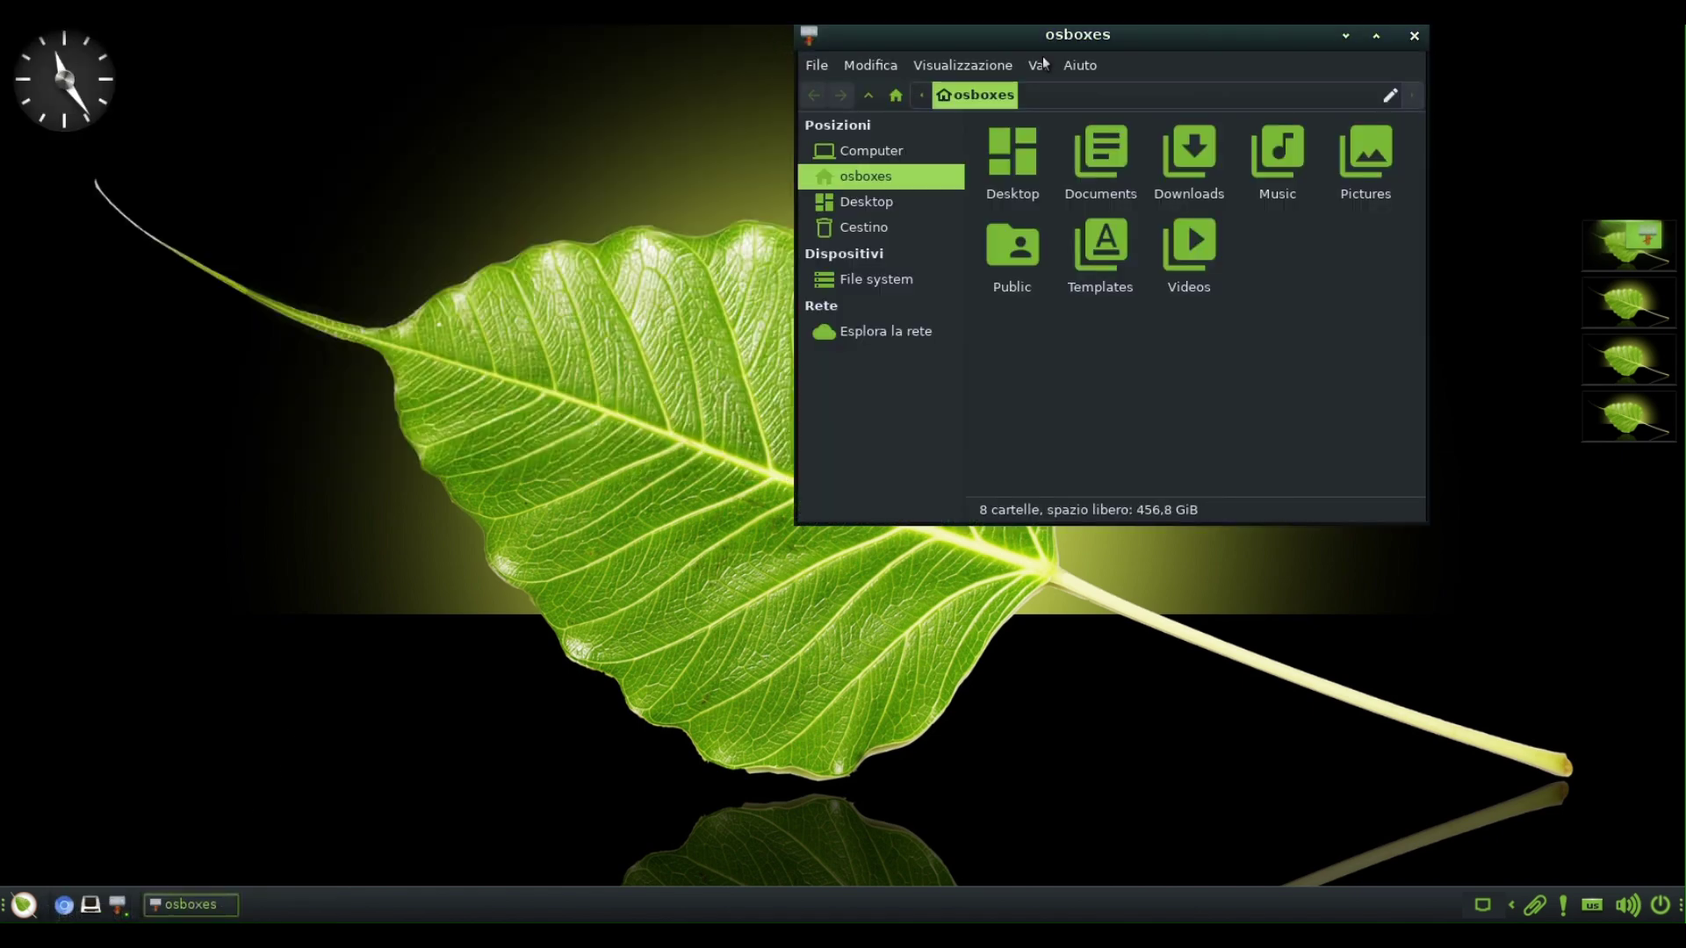
Step: Examine the Documents folder and the display options in the file manager, and close its window
{"action": "left_click_drag", "start_coordinate": [1026, 42], "coordinate": [555, 241]}
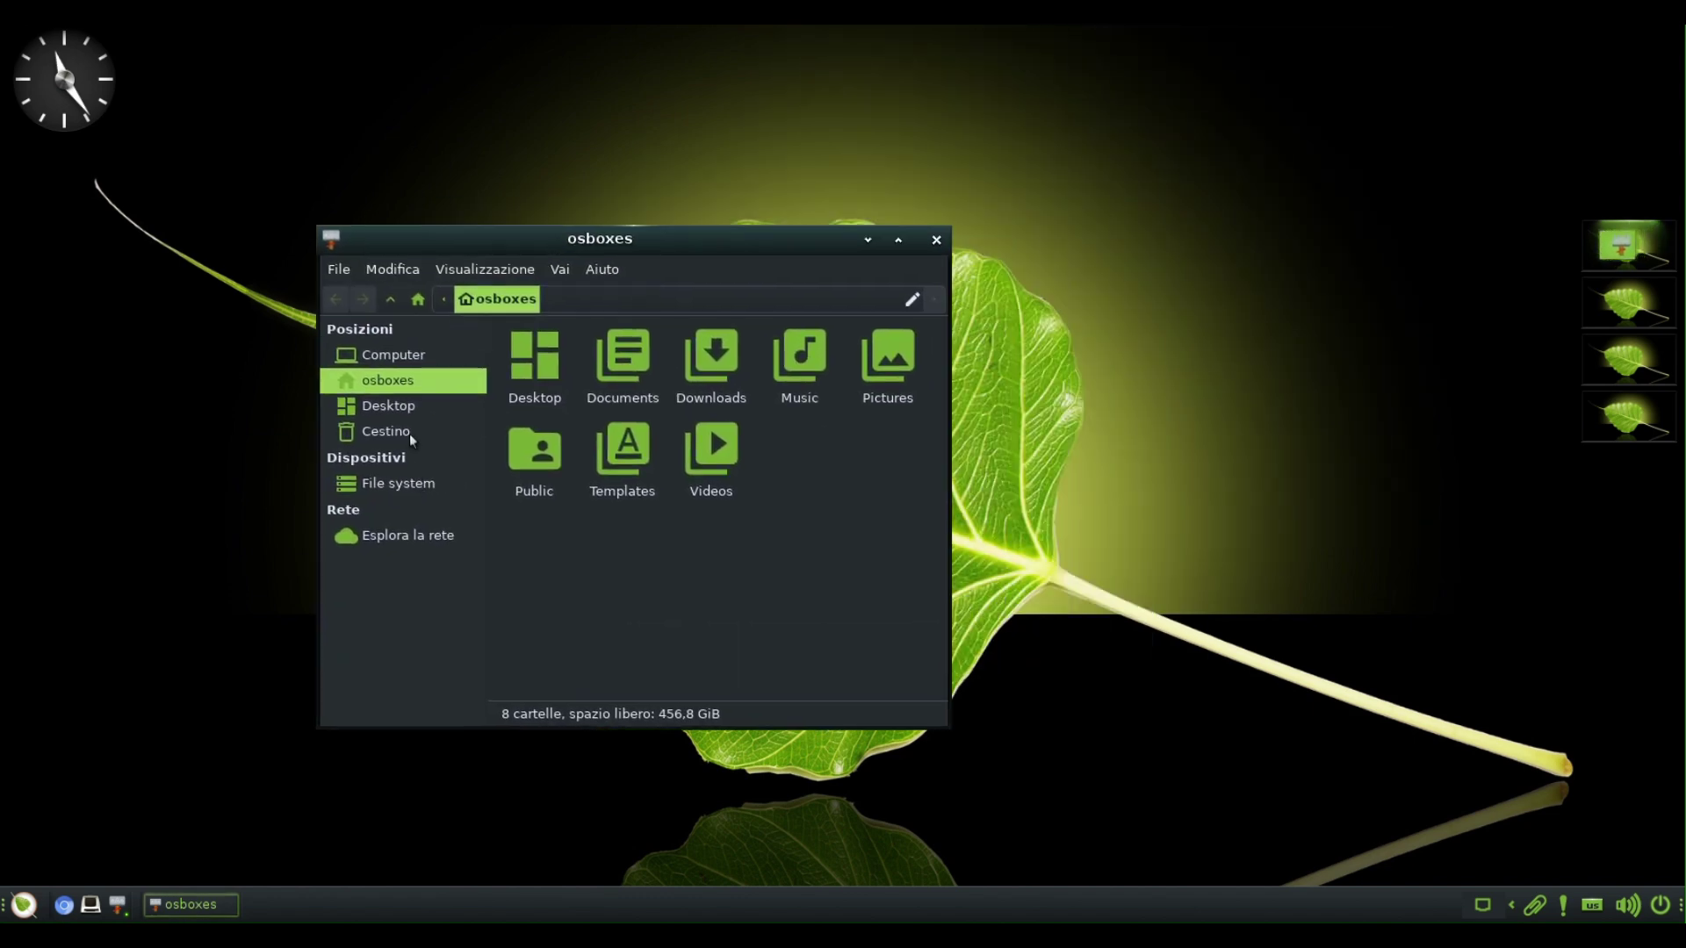
{"action": "double_click", "coordinate": [598, 383]}
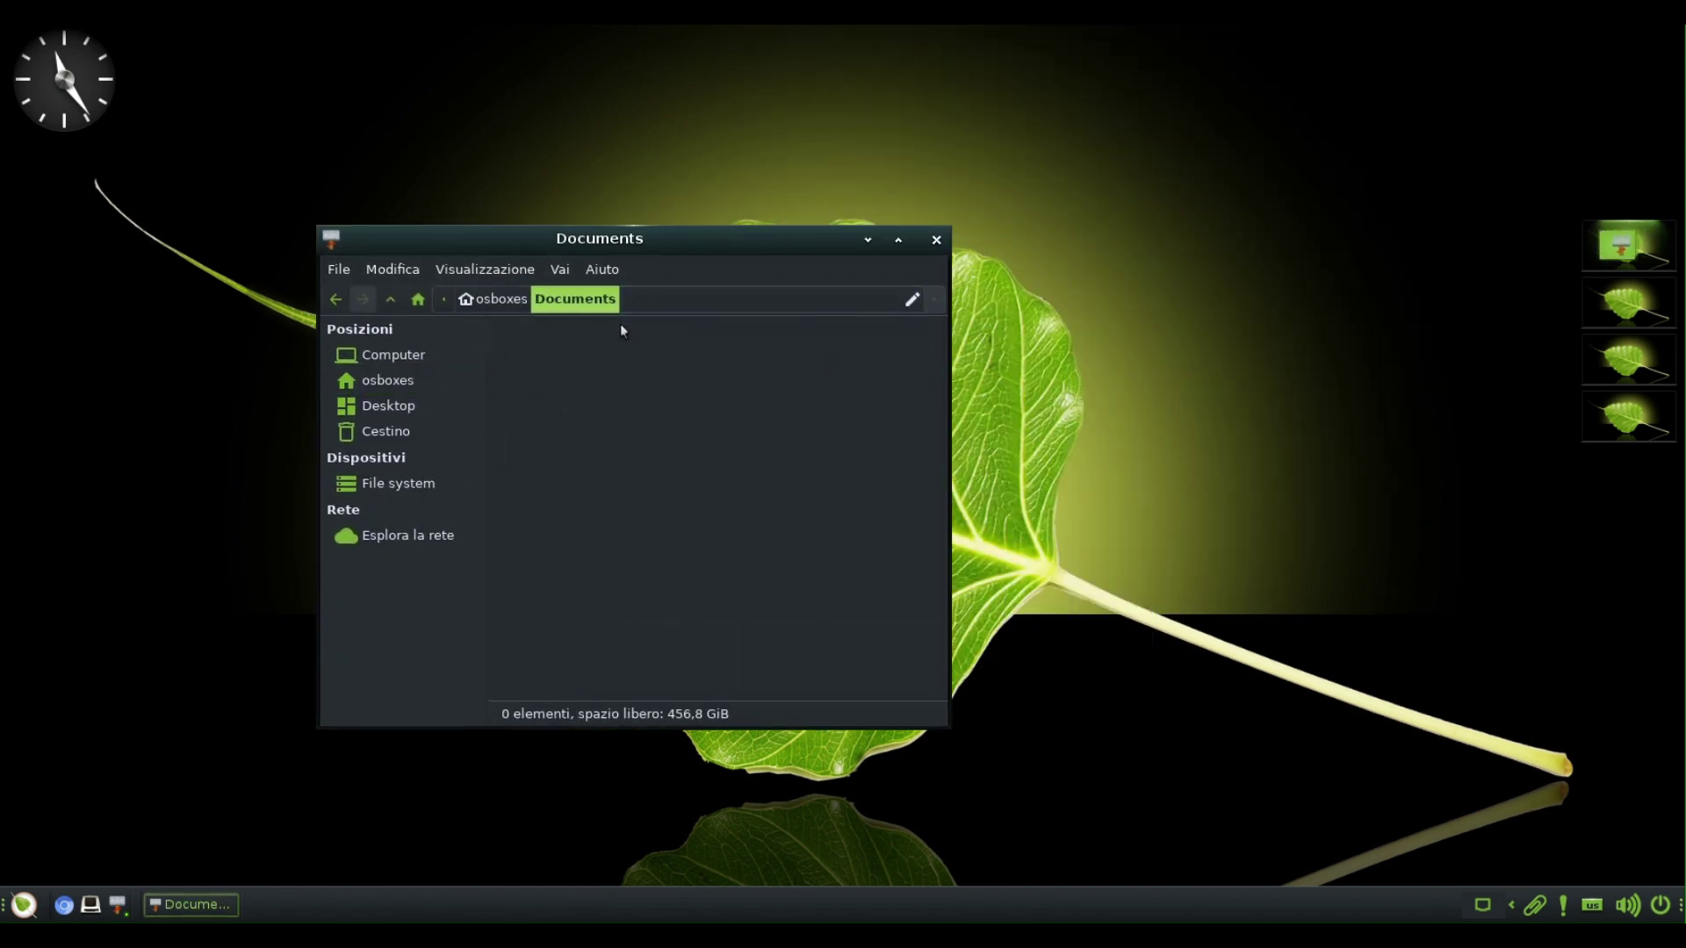
{"action": "left_click", "coordinate": [503, 270]}
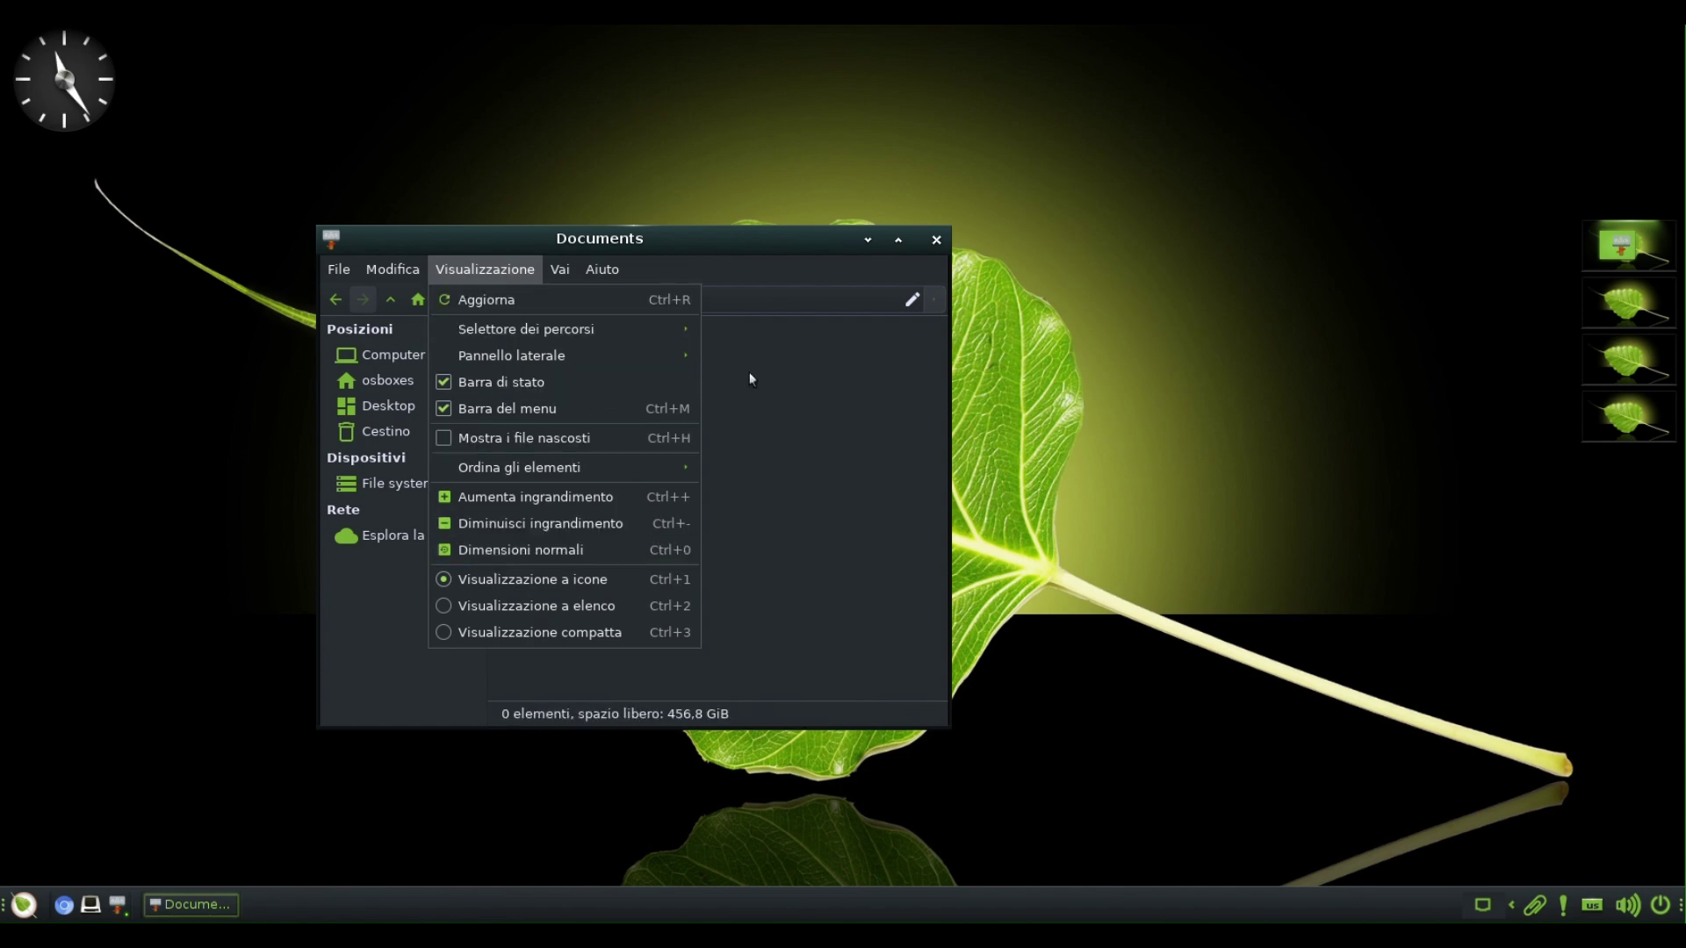
{"action": "mouse_move", "coordinate": [575, 258]}
{"action": "left_click", "coordinate": [925, 250]}
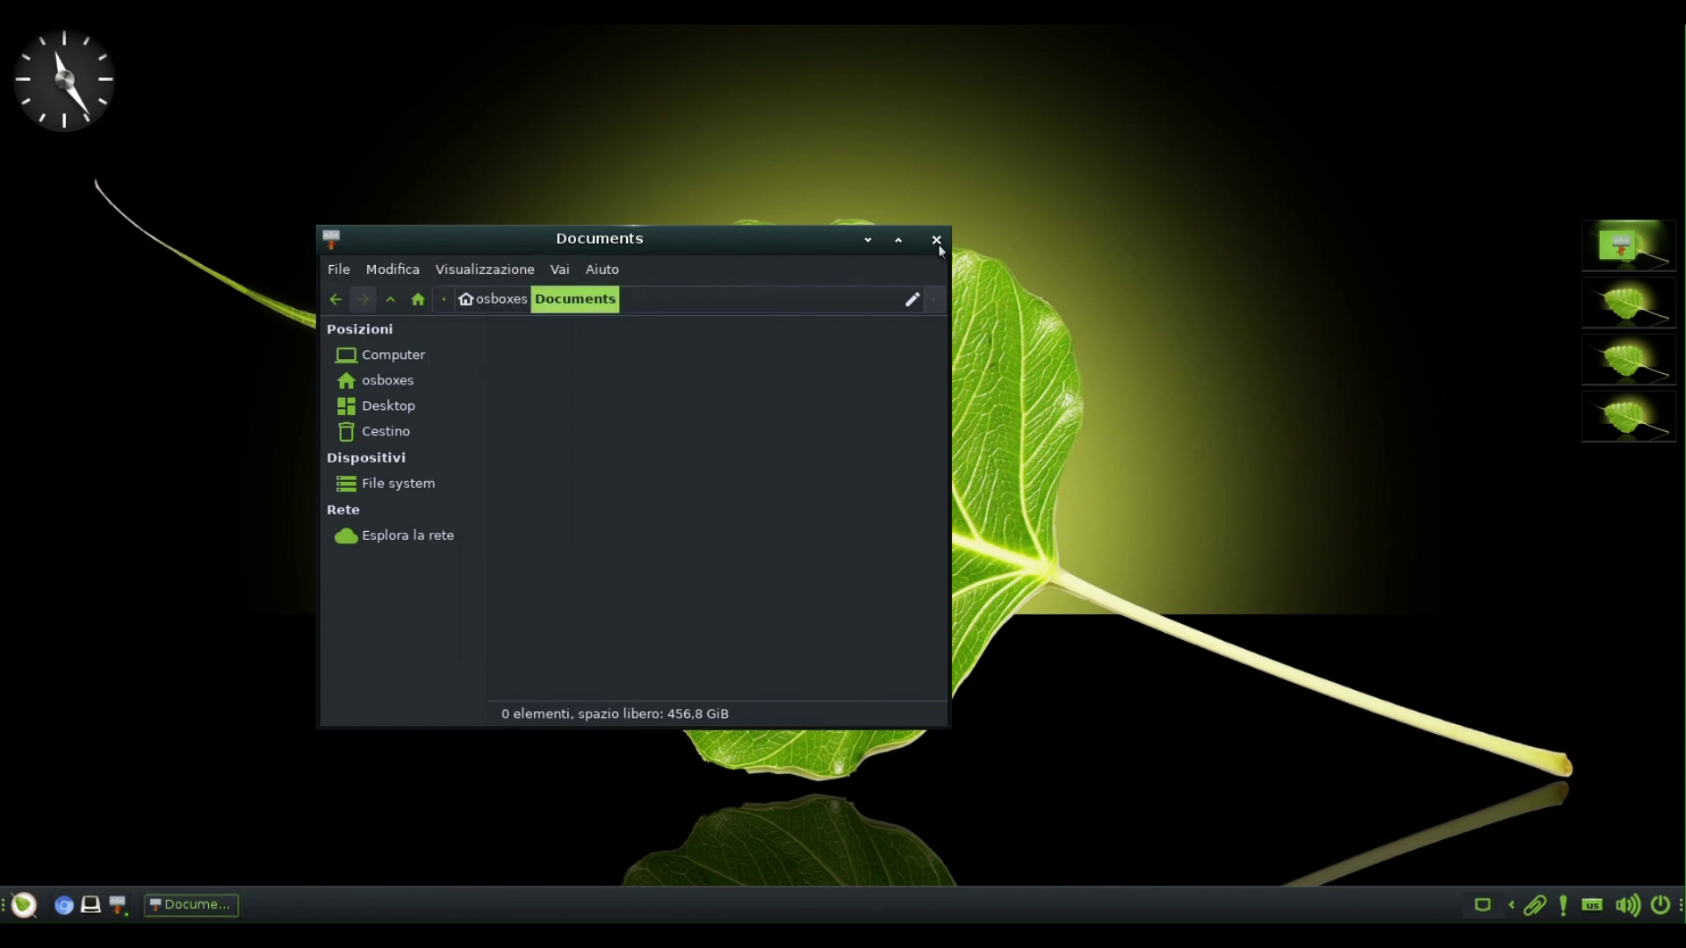
{"action": "left_click", "coordinate": [936, 240]}
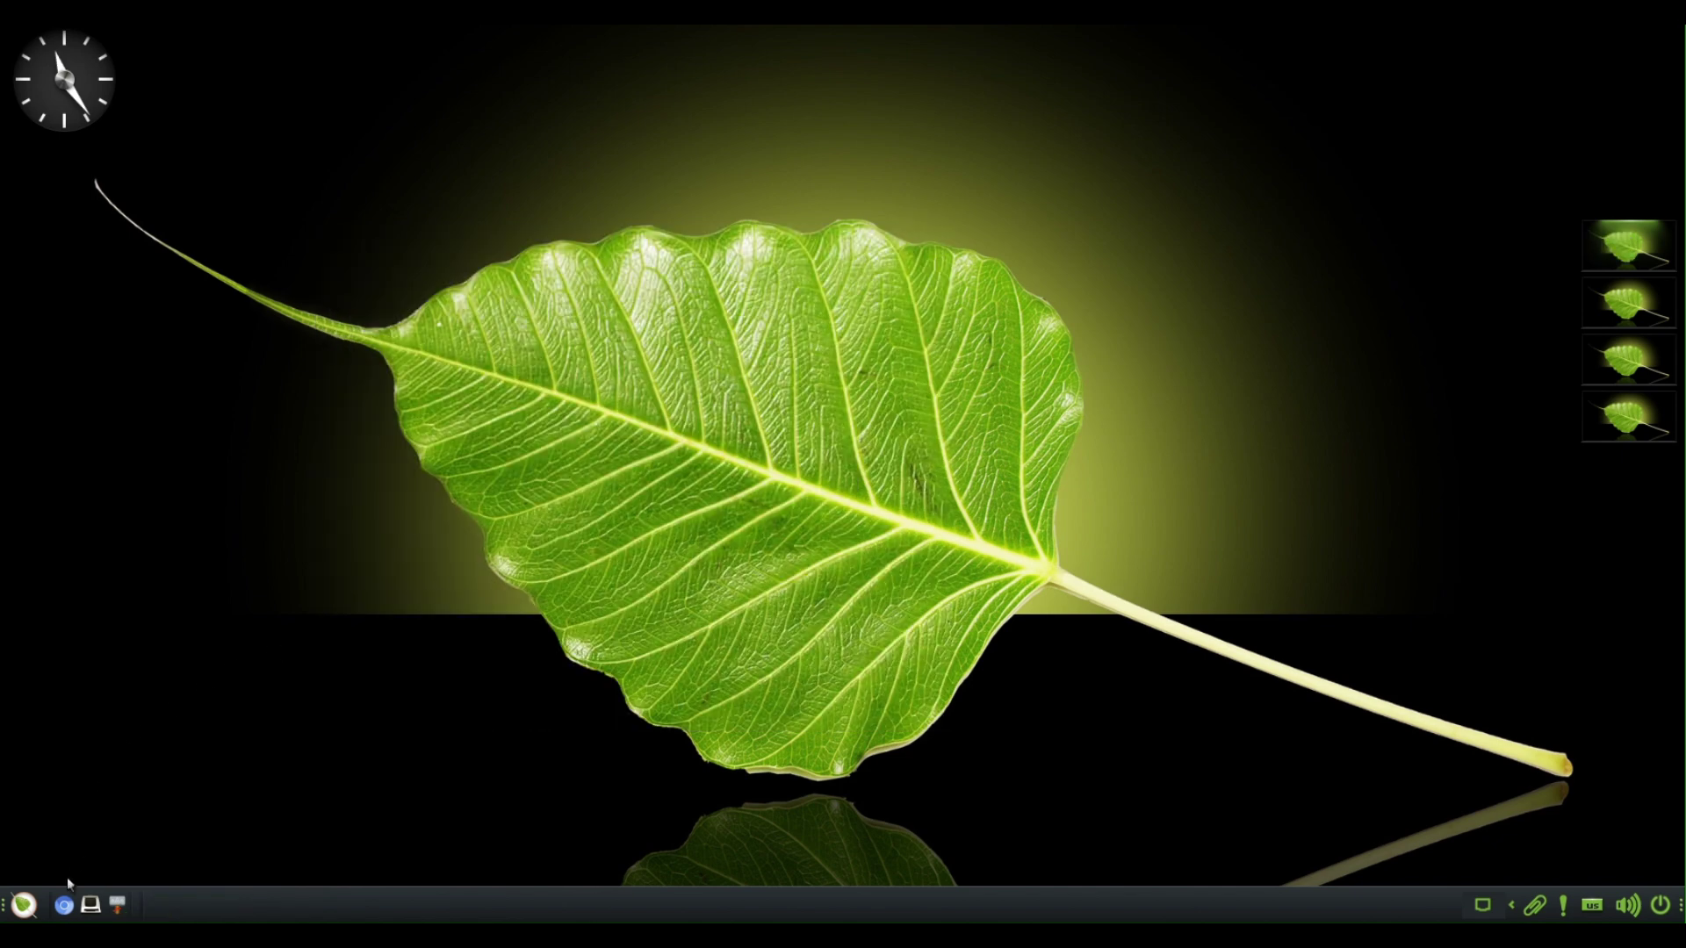
Step: Open the desktop settings panel and review the wallpaper (Sfondo) and Moksha Theme options without changing them
{"action": "left_click", "coordinate": [24, 905]}
{"action": "mouse_move", "coordinate": [111, 842]}
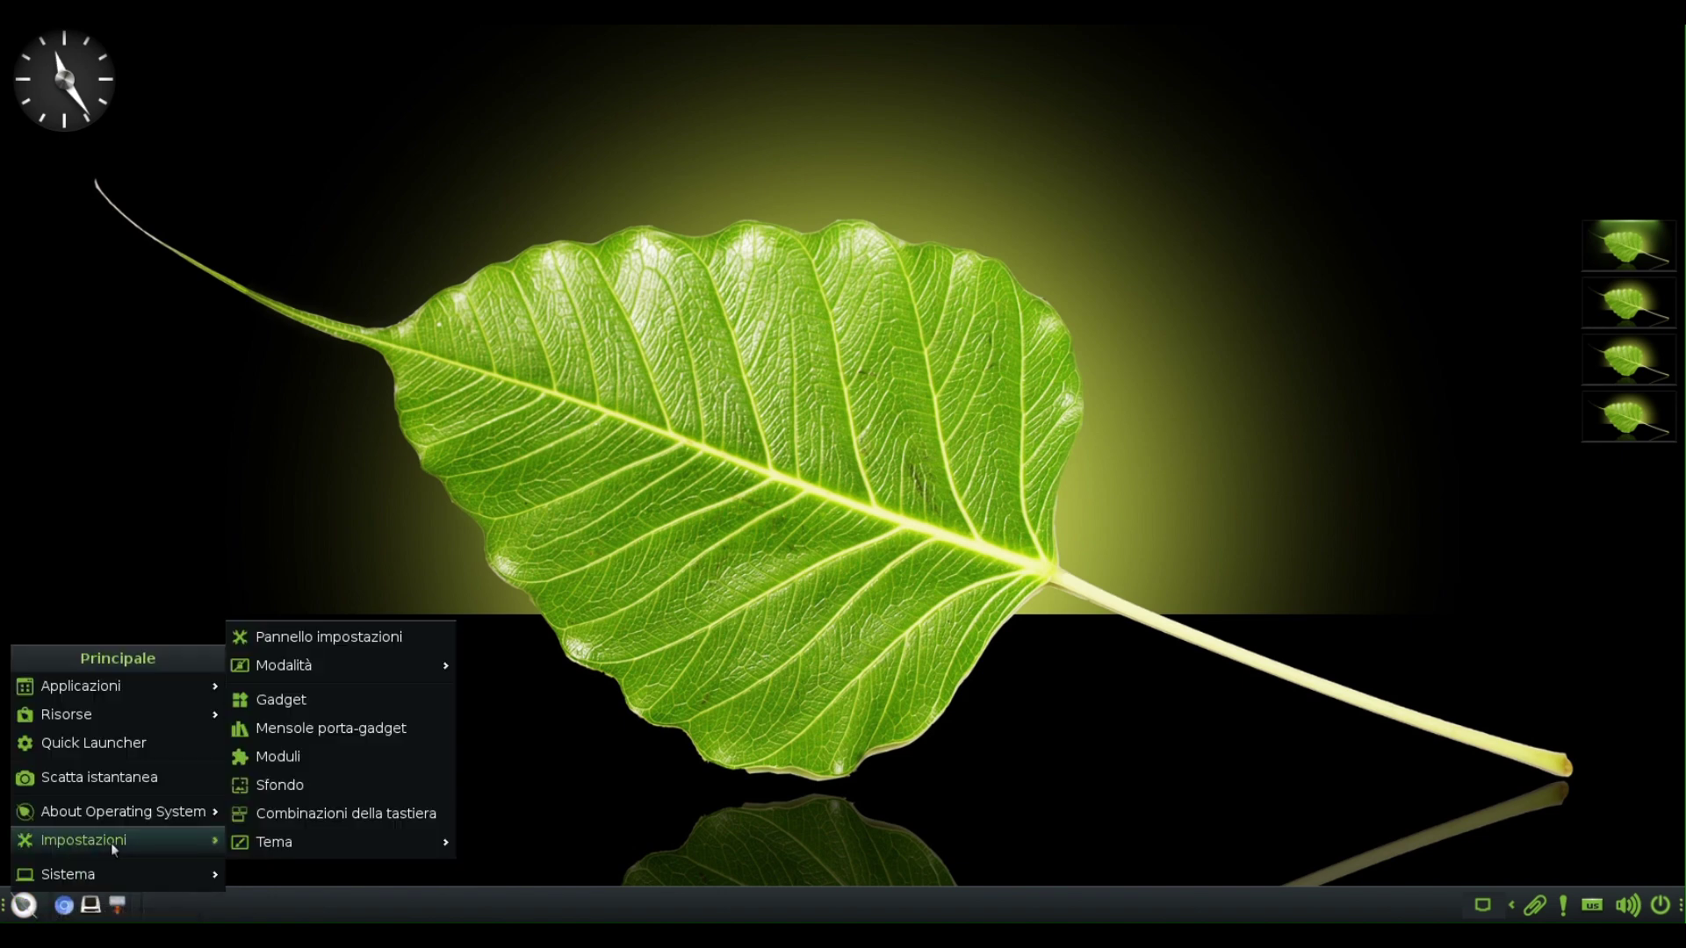
{"action": "left_click", "coordinate": [349, 638]}
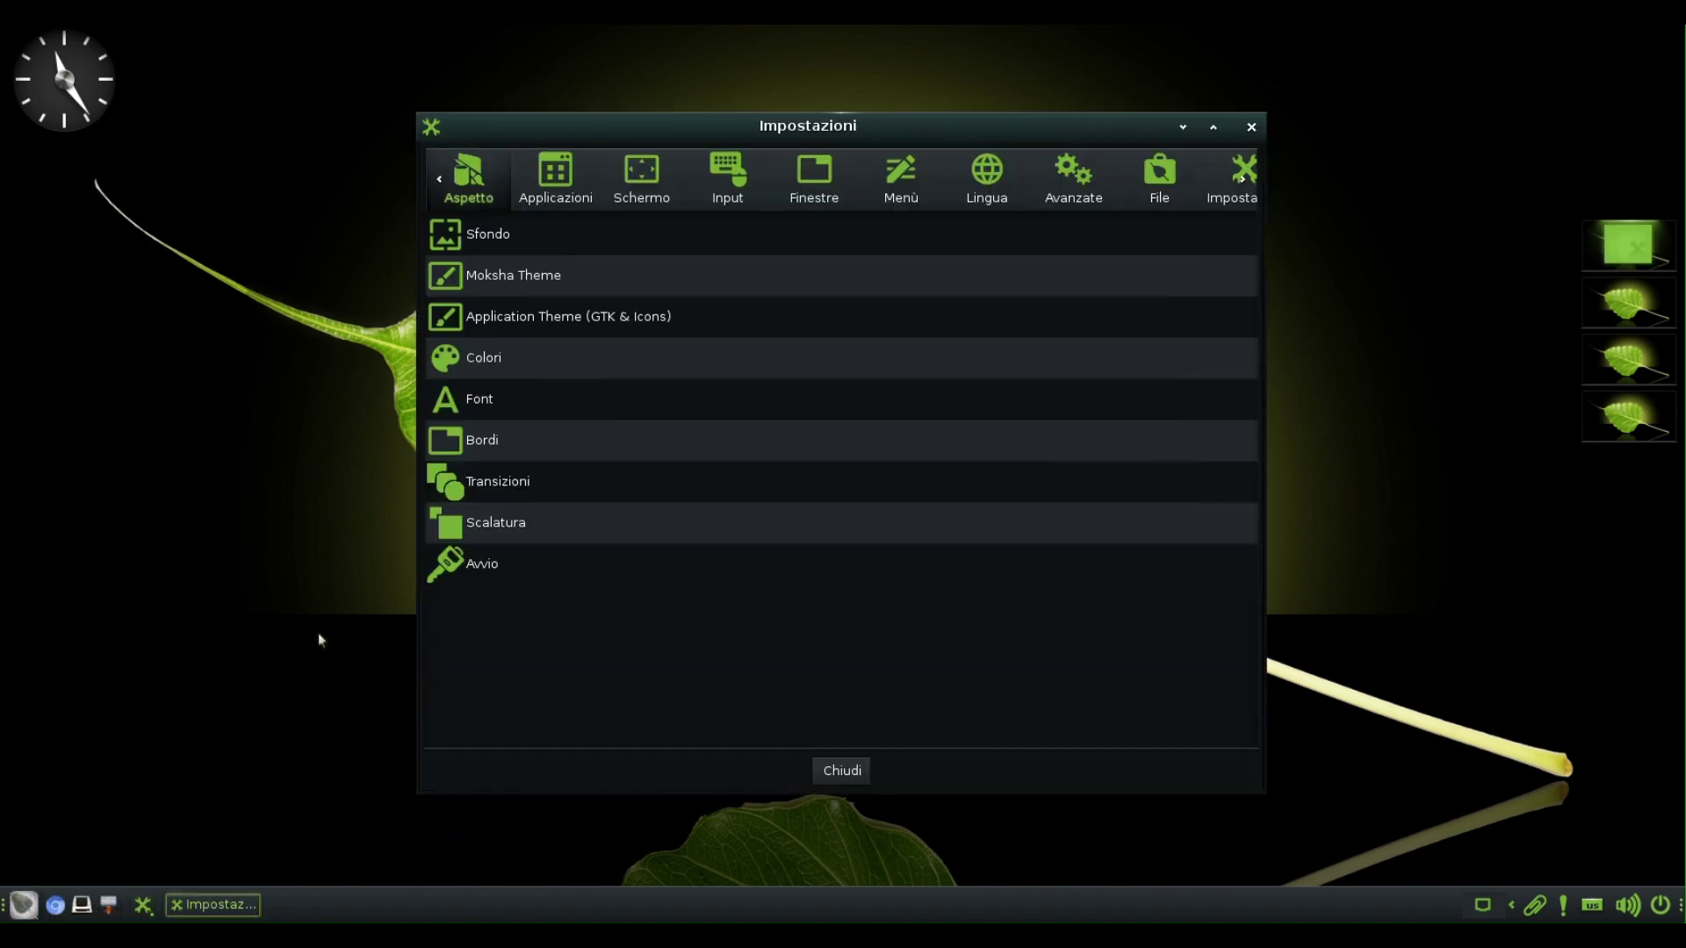
{"action": "left_click", "coordinate": [492, 234]}
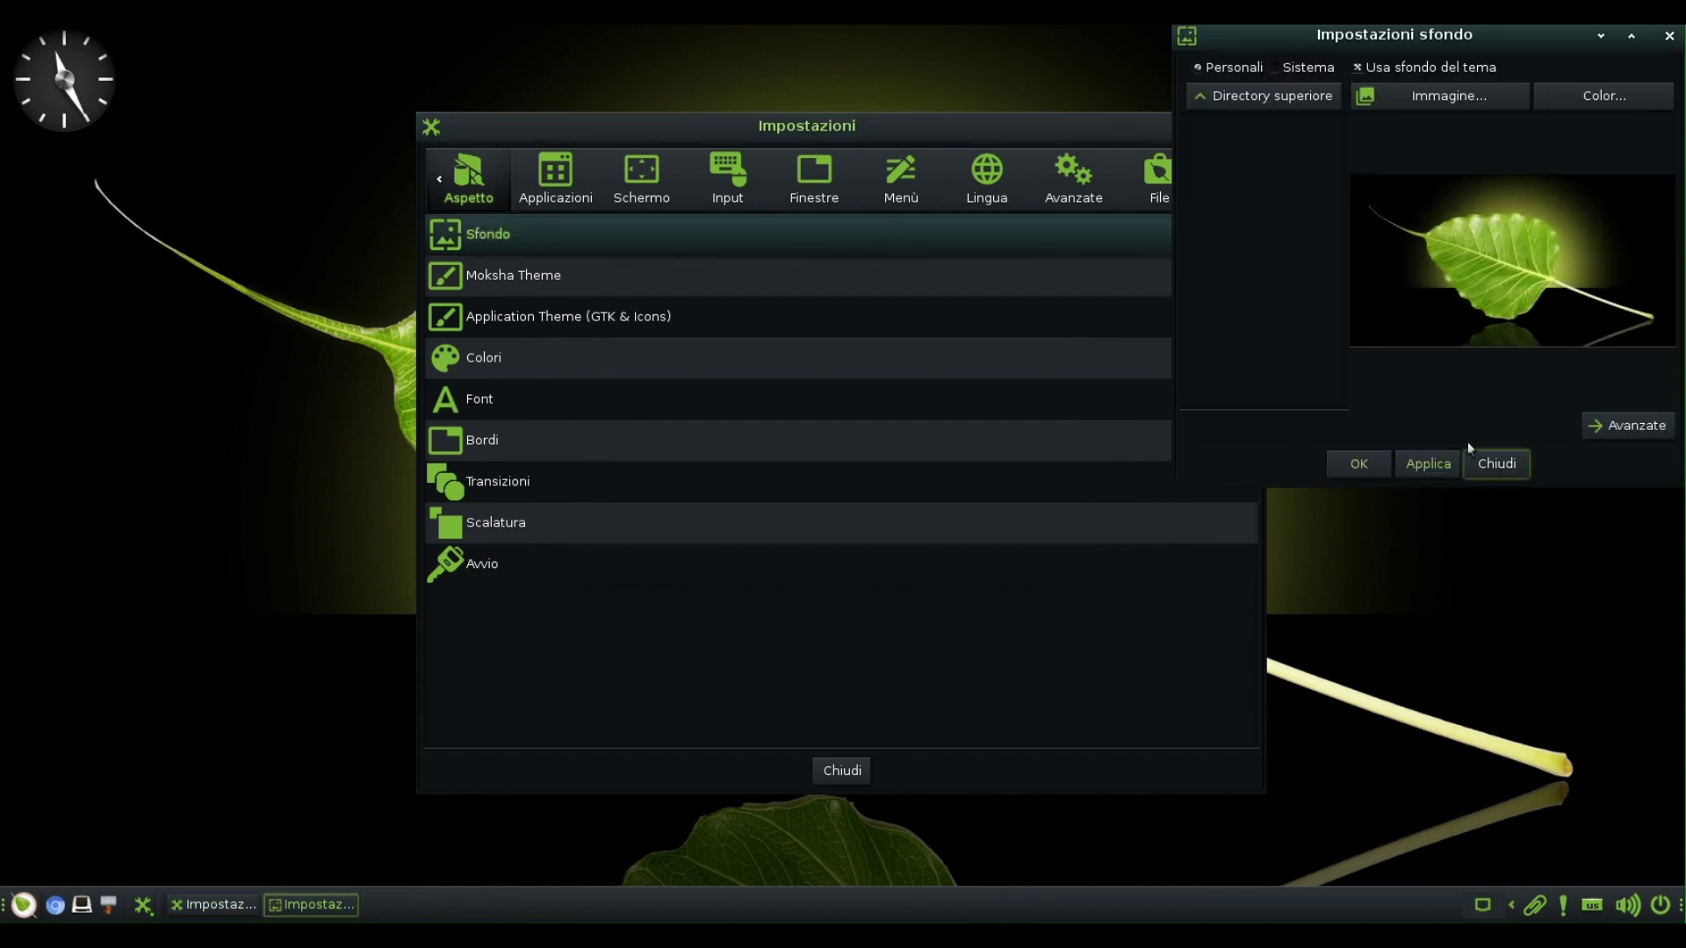
{"action": "left_click", "coordinate": [1607, 428]}
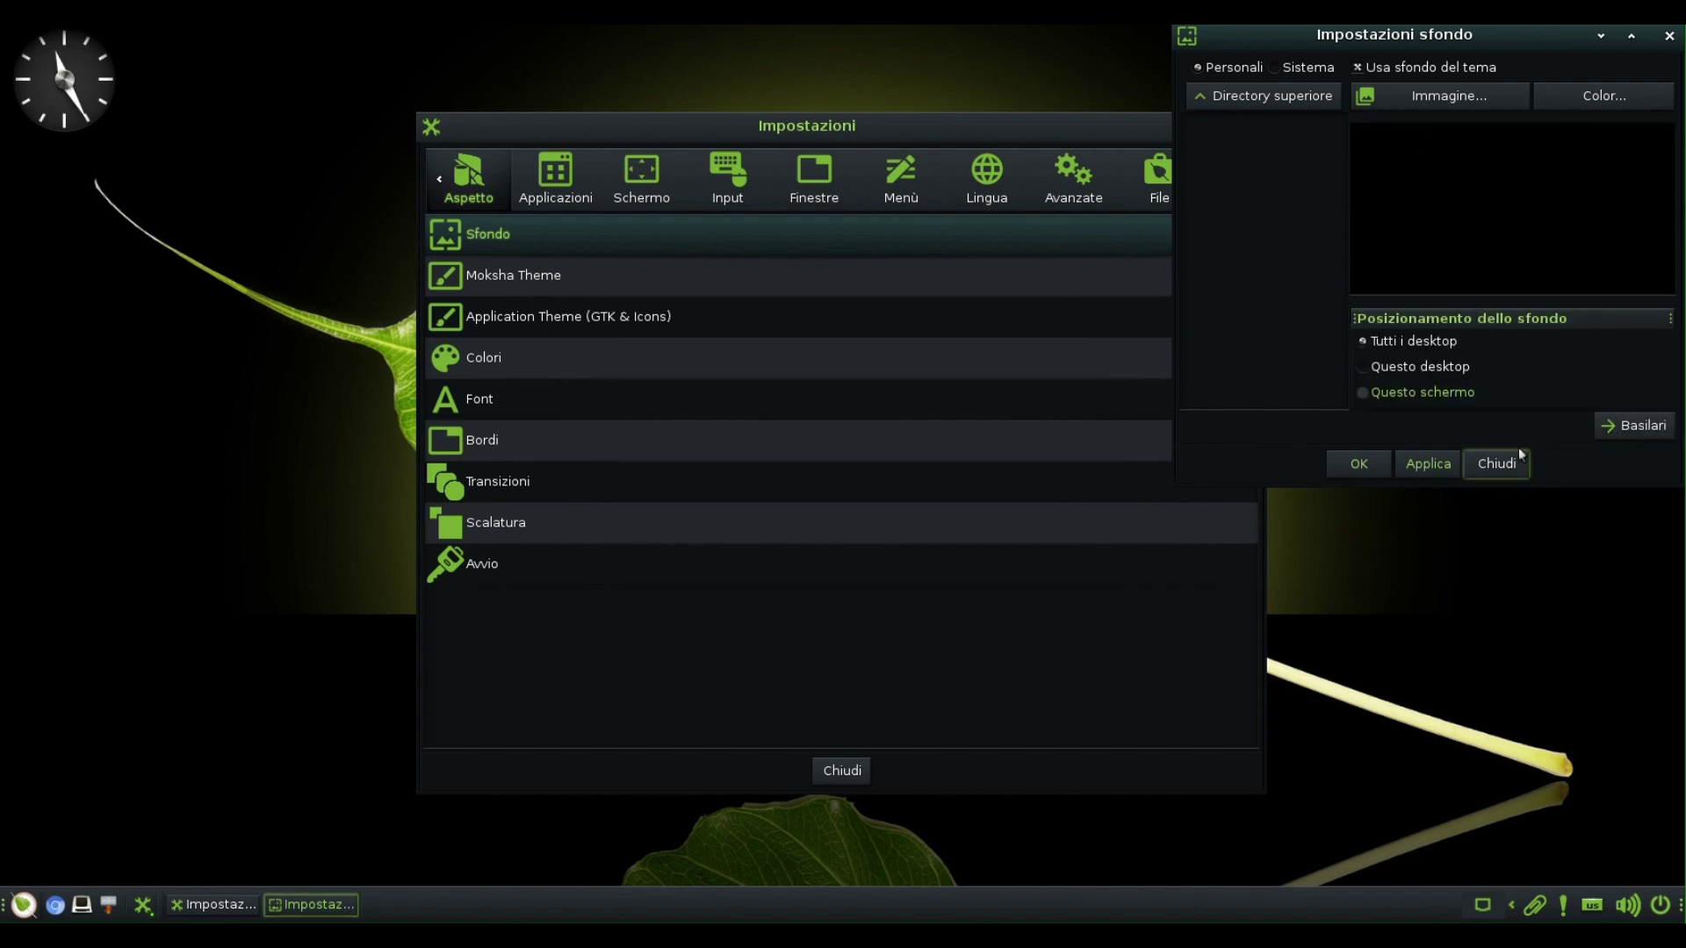
{"action": "left_click", "coordinate": [1500, 467]}
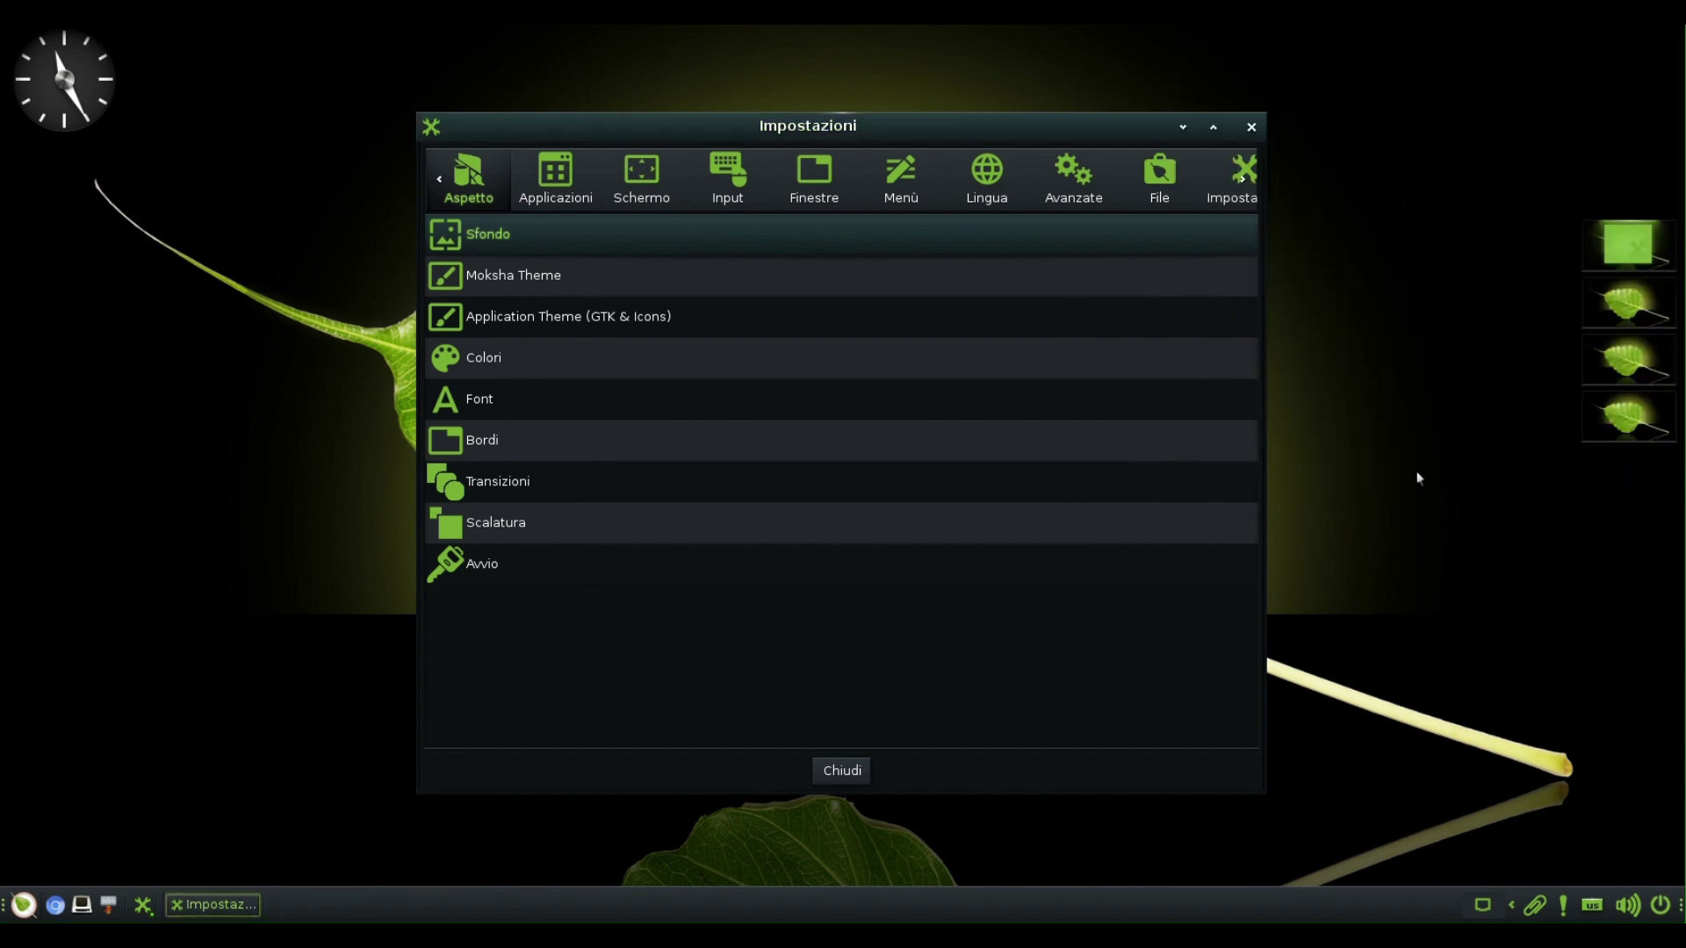
{"action": "left_click", "coordinate": [531, 290]}
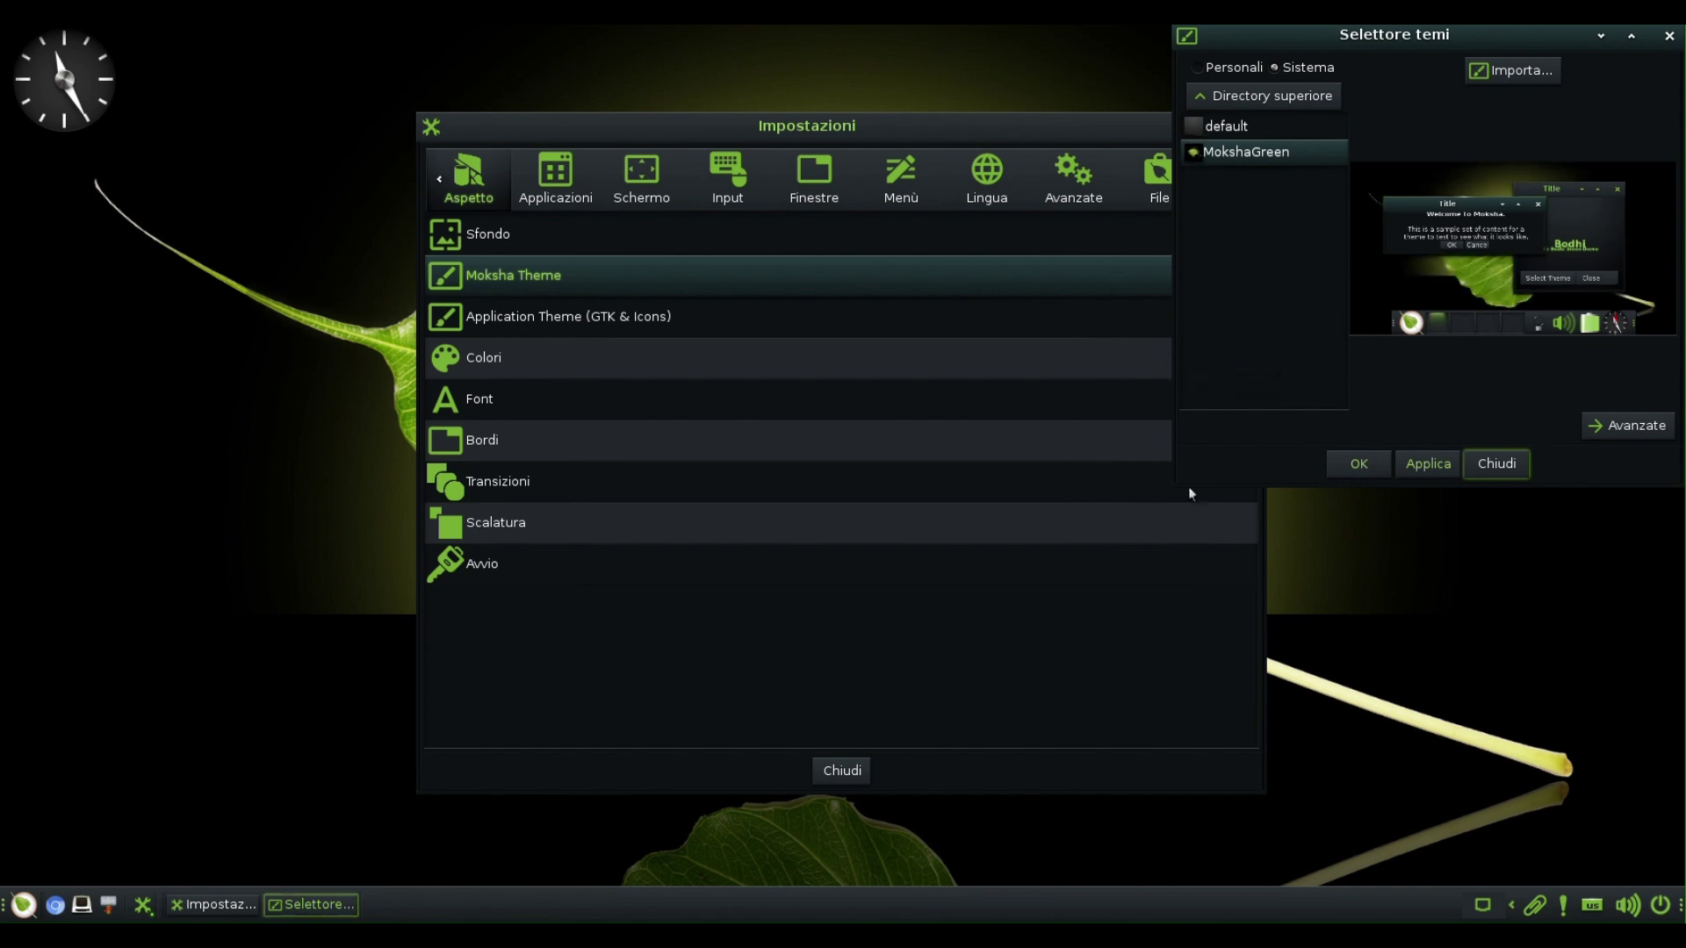
{"action": "left_click", "coordinate": [1485, 465]}
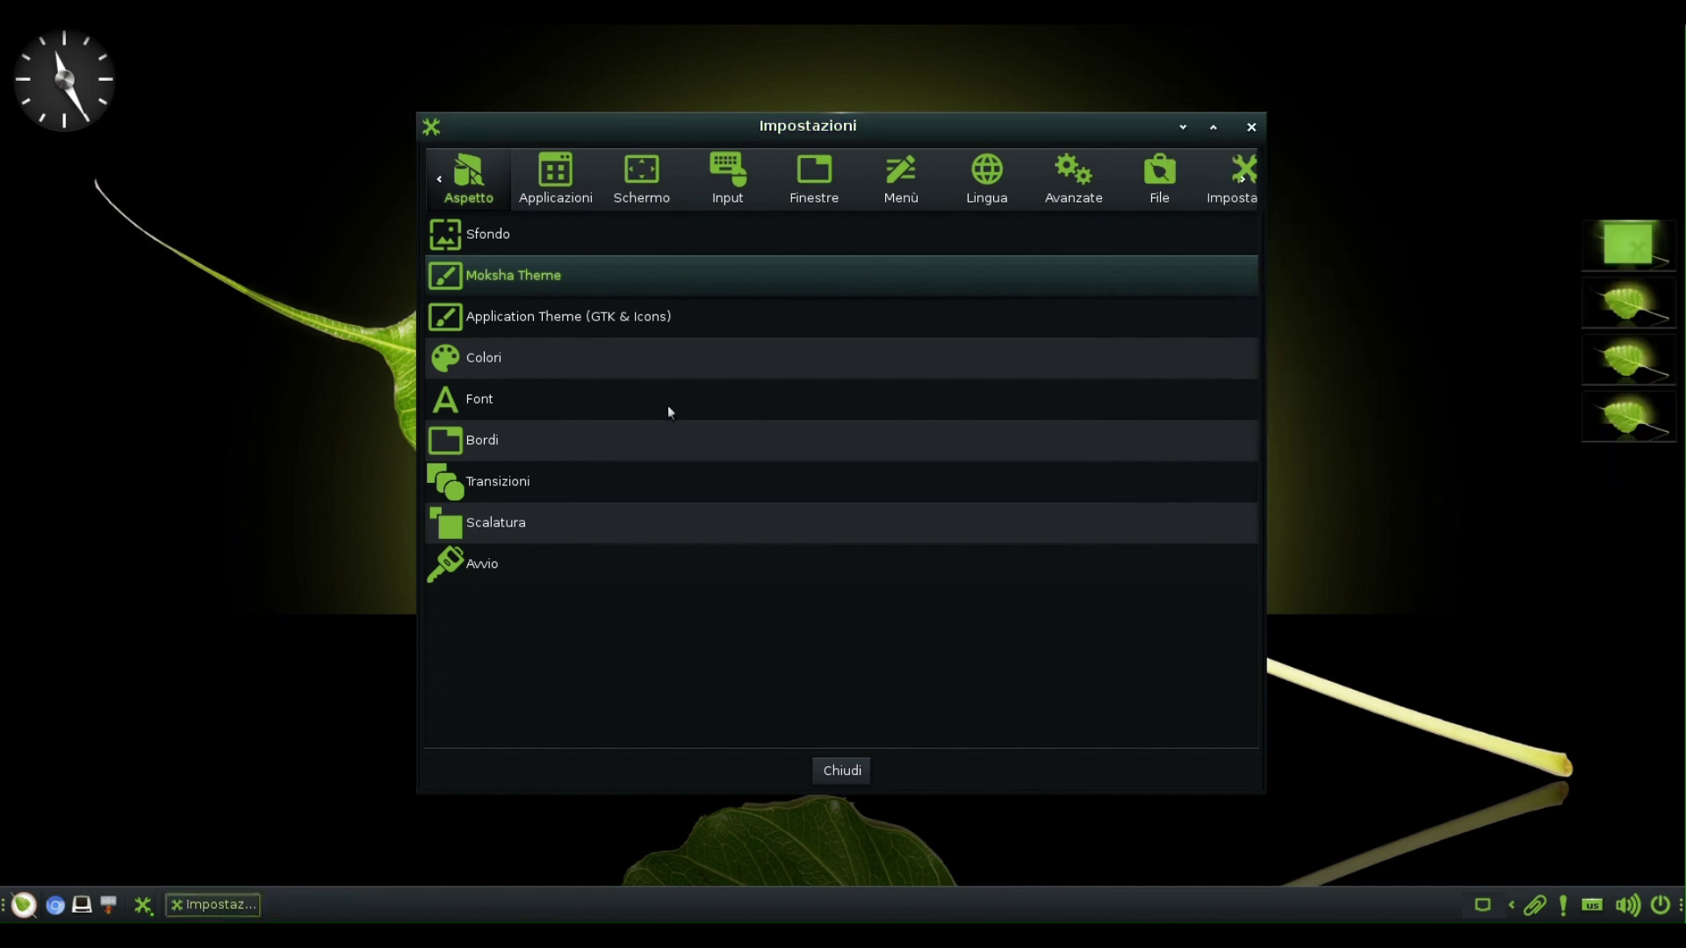
Step: Apply the Redmond (v2) GTK application theme and switch back to MokshaGreen (v2) (v3)
{"action": "left_click", "coordinate": [485, 332]}
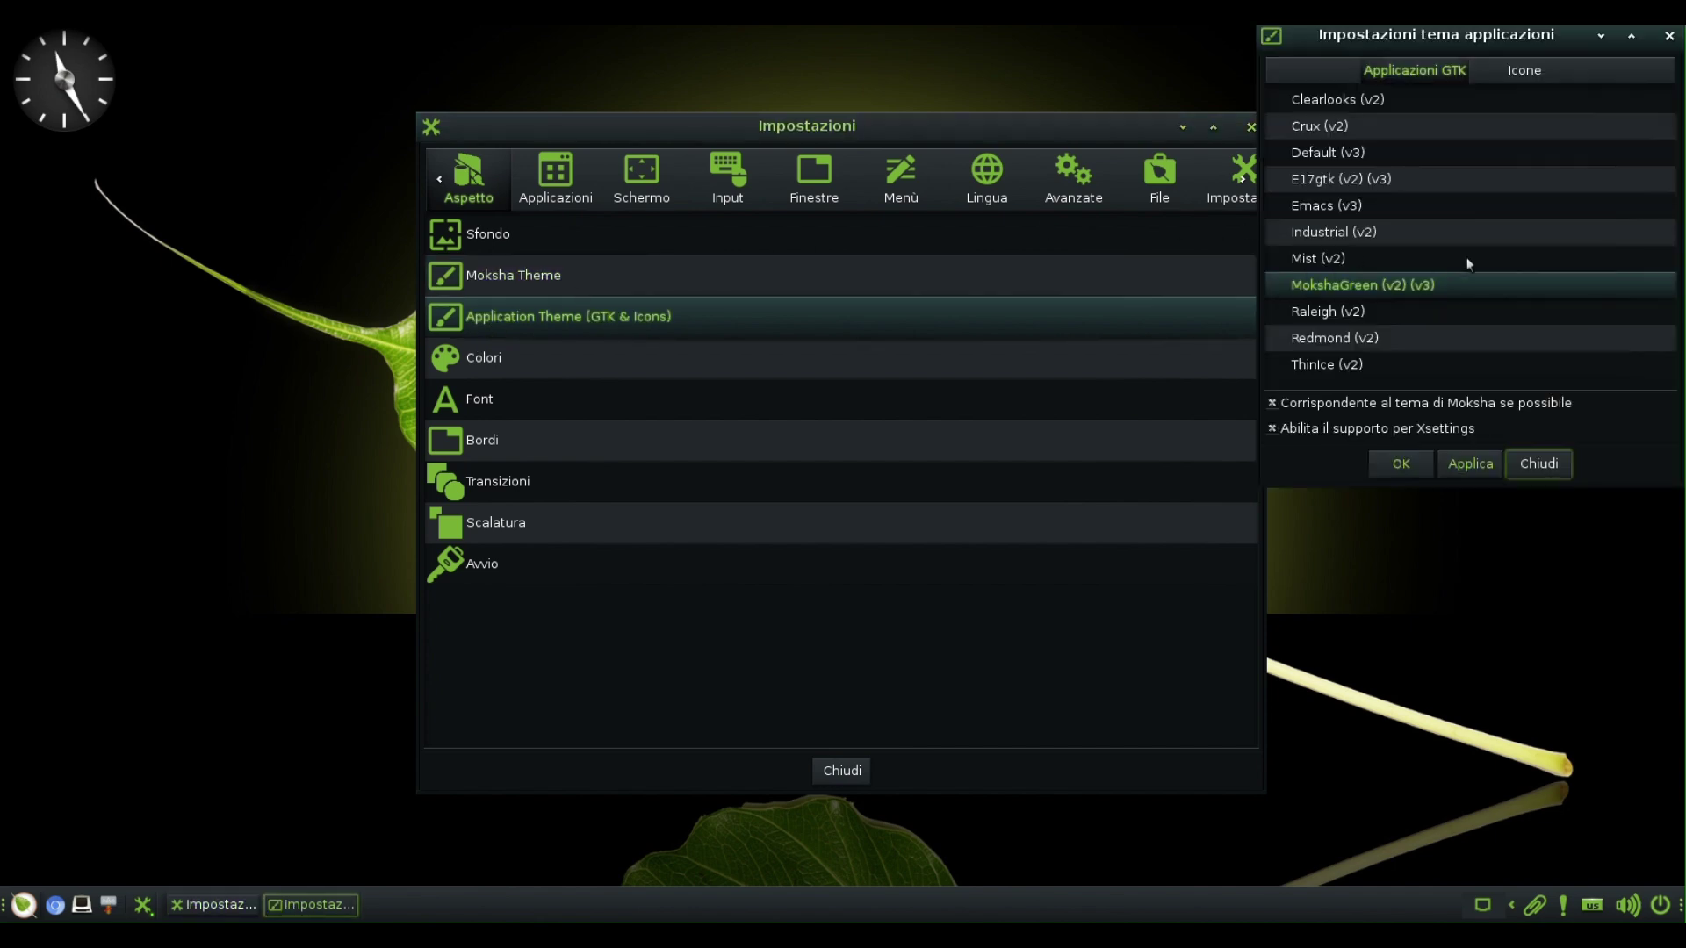
{"action": "left_click", "coordinate": [1366, 340]}
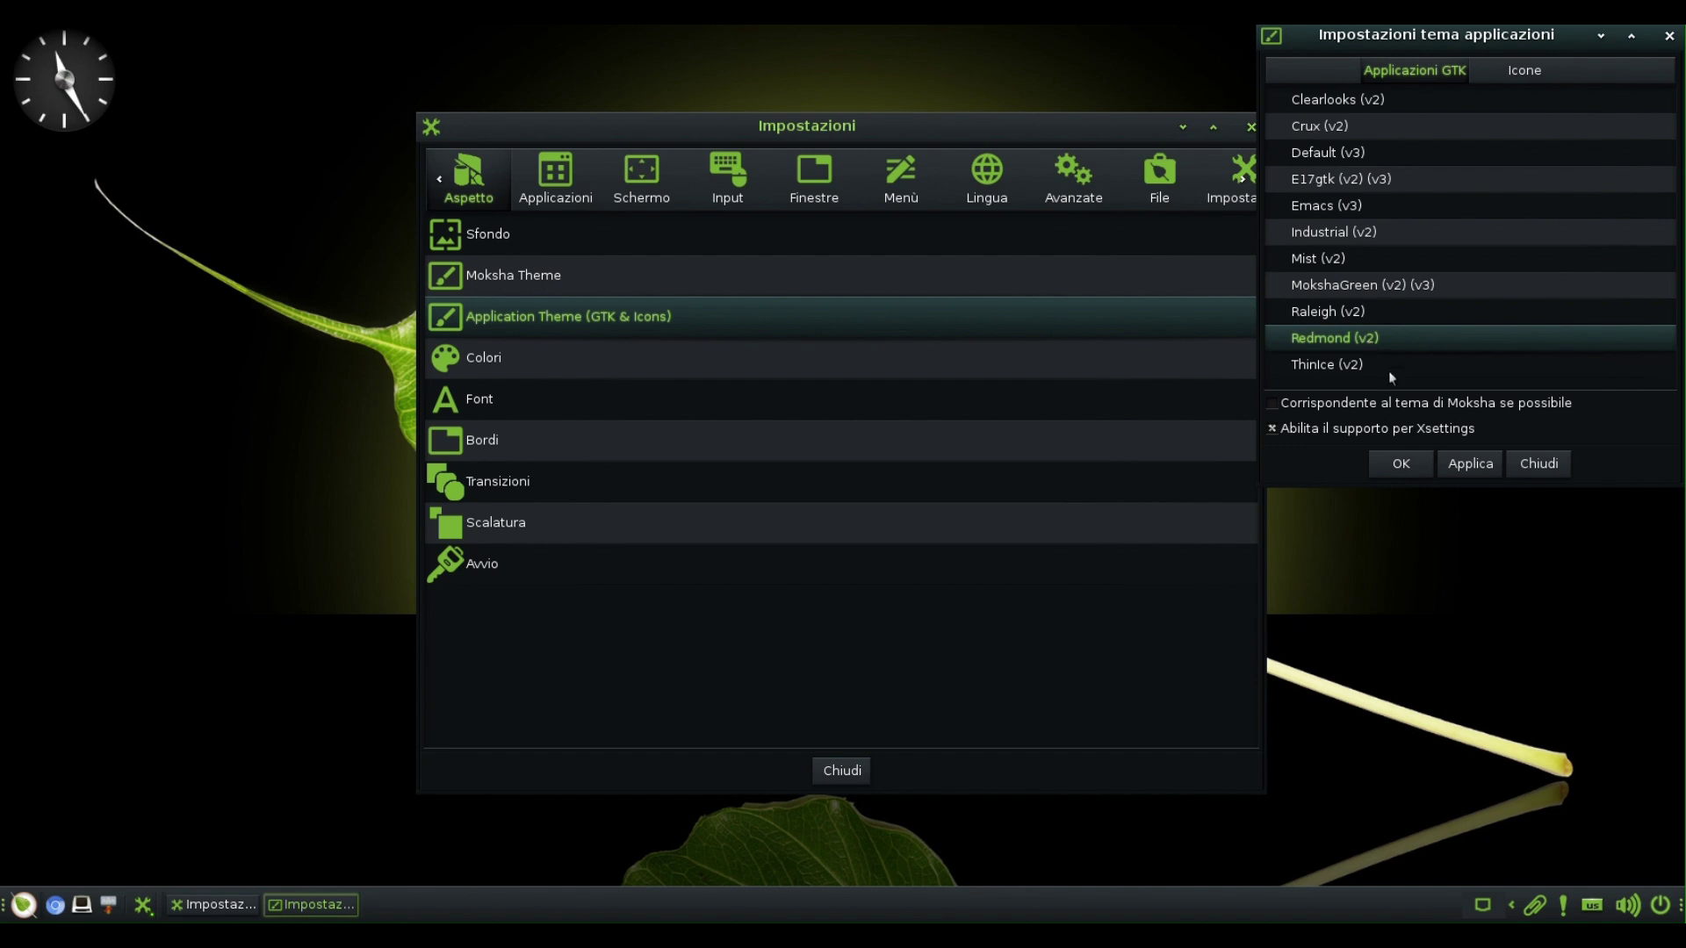
{"action": "left_click", "coordinate": [1459, 463]}
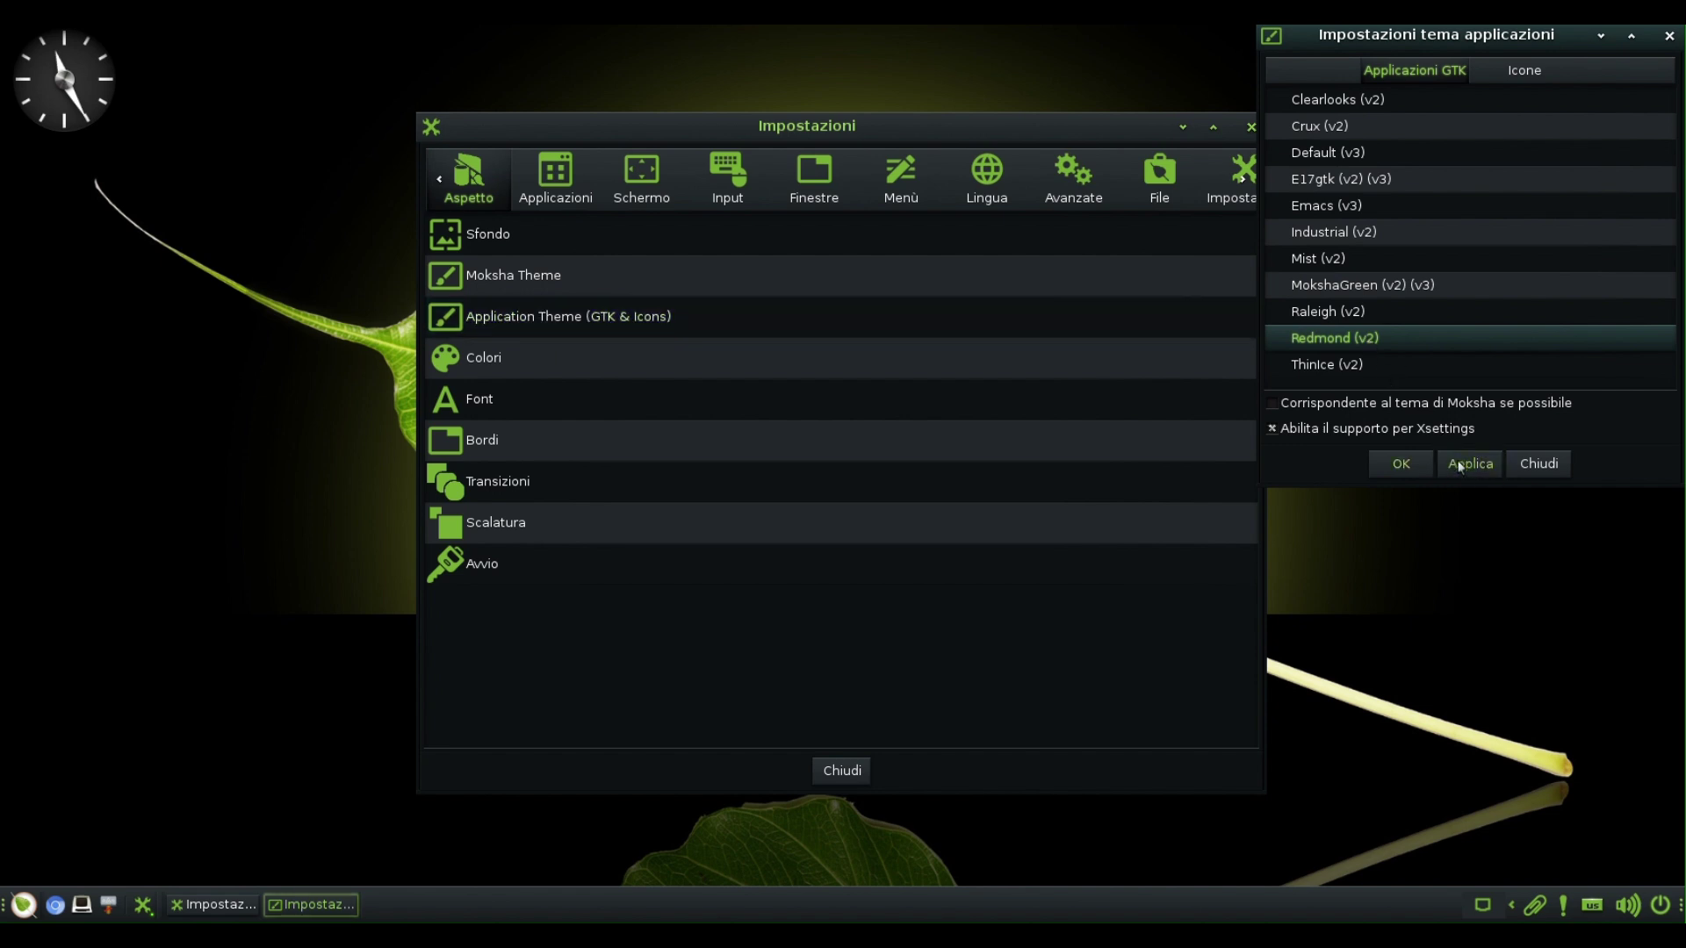
{"action": "left_click", "coordinate": [1343, 313]}
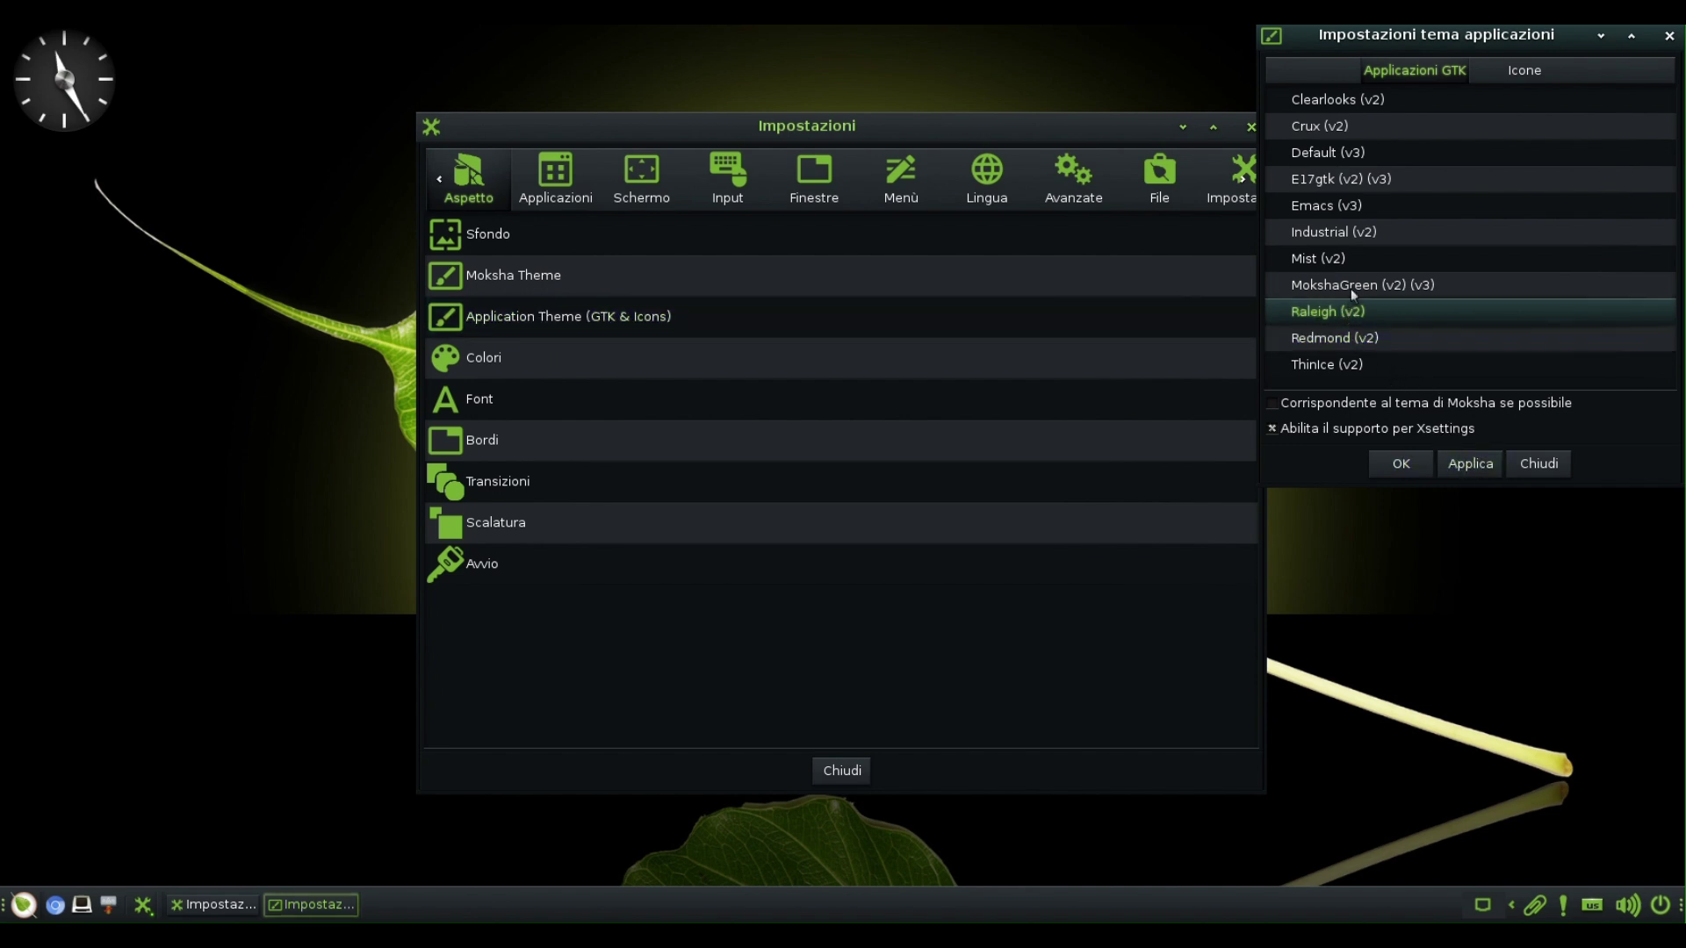
{"action": "left_click", "coordinate": [1352, 282]}
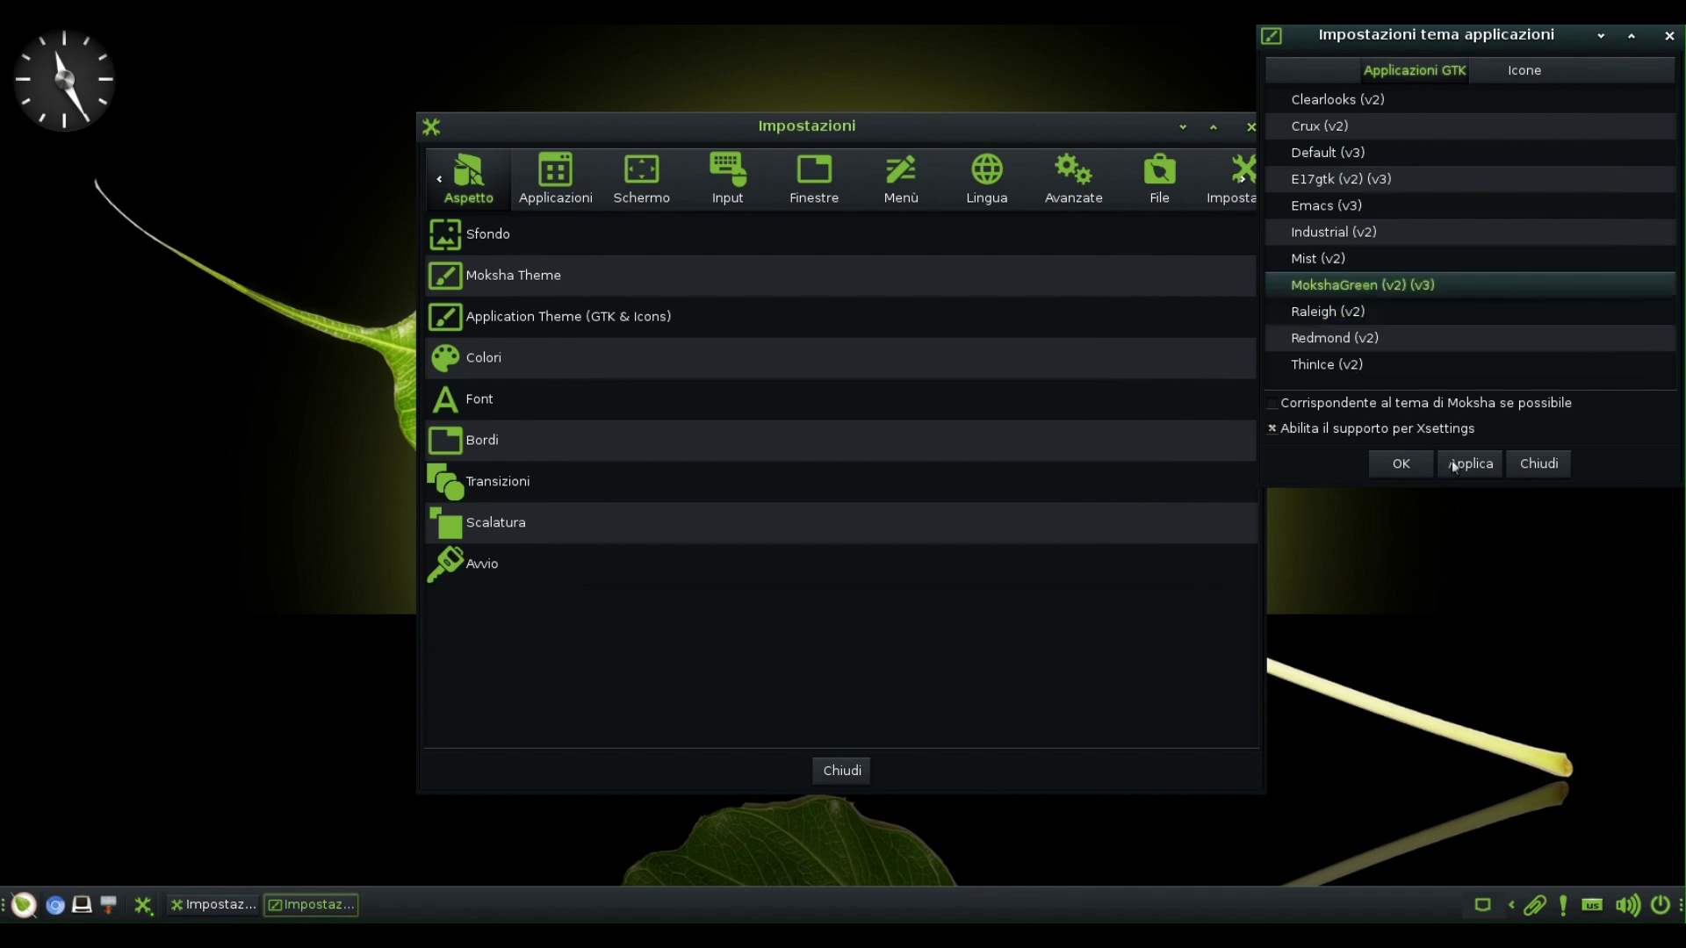
{"action": "left_click", "coordinate": [1469, 476]}
Step: Apply the Humanity icon theme and switch back to the MokshaGreen icons
{"action": "left_click", "coordinate": [1526, 72]}
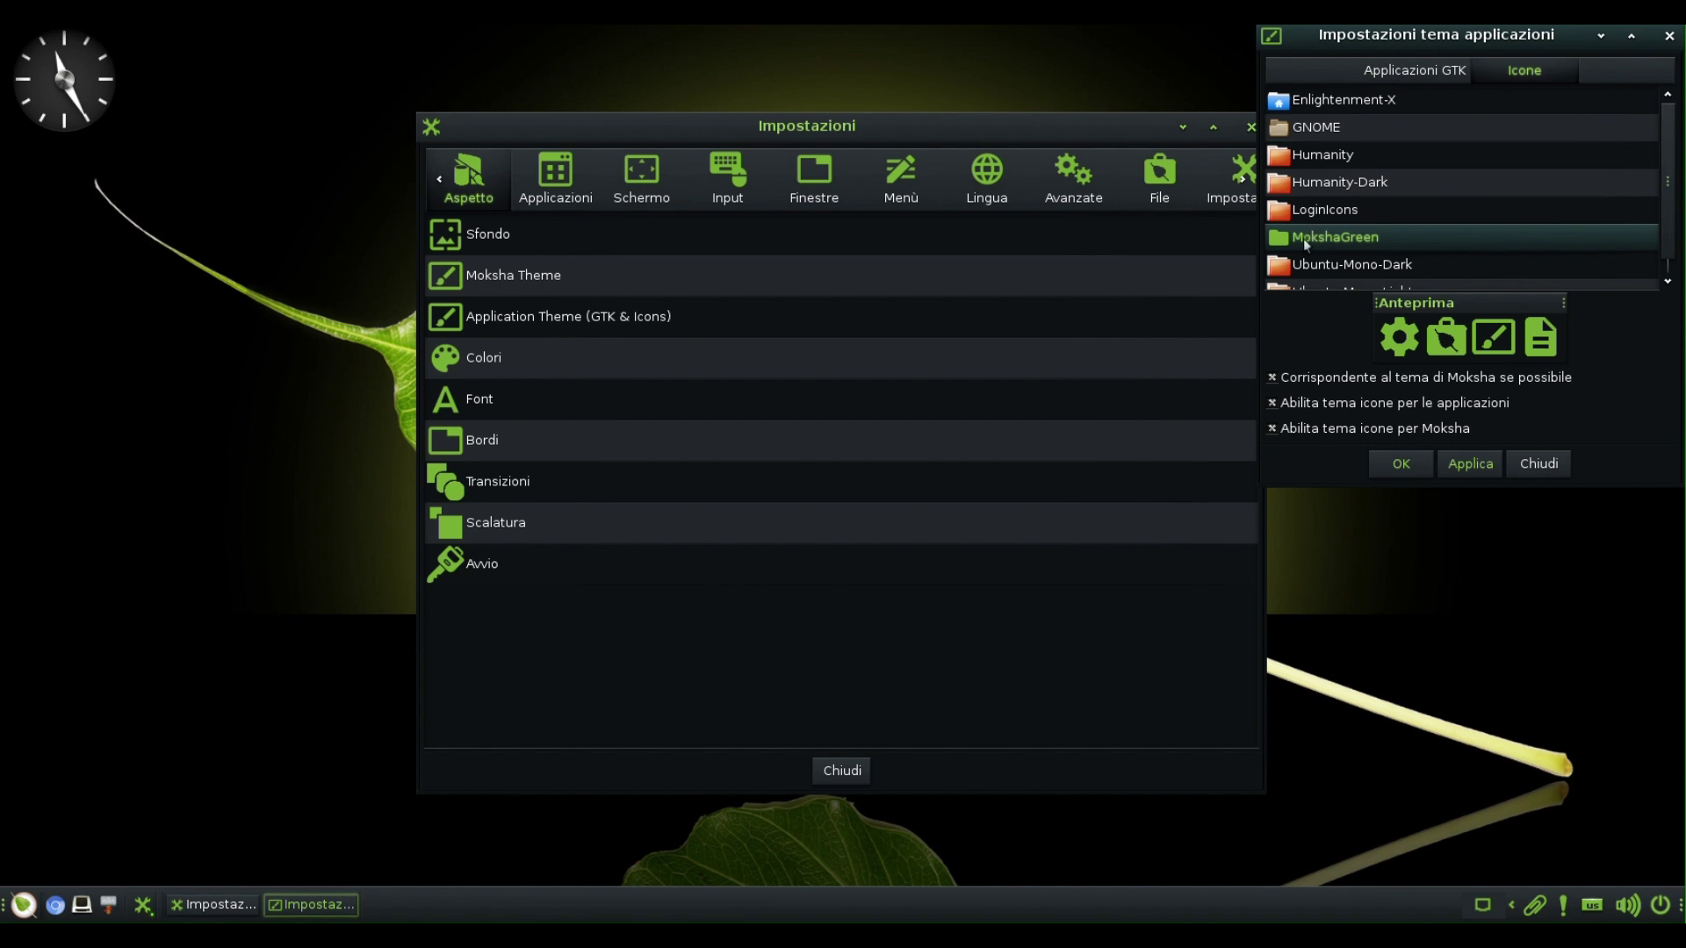
{"action": "left_click", "coordinate": [1319, 163]}
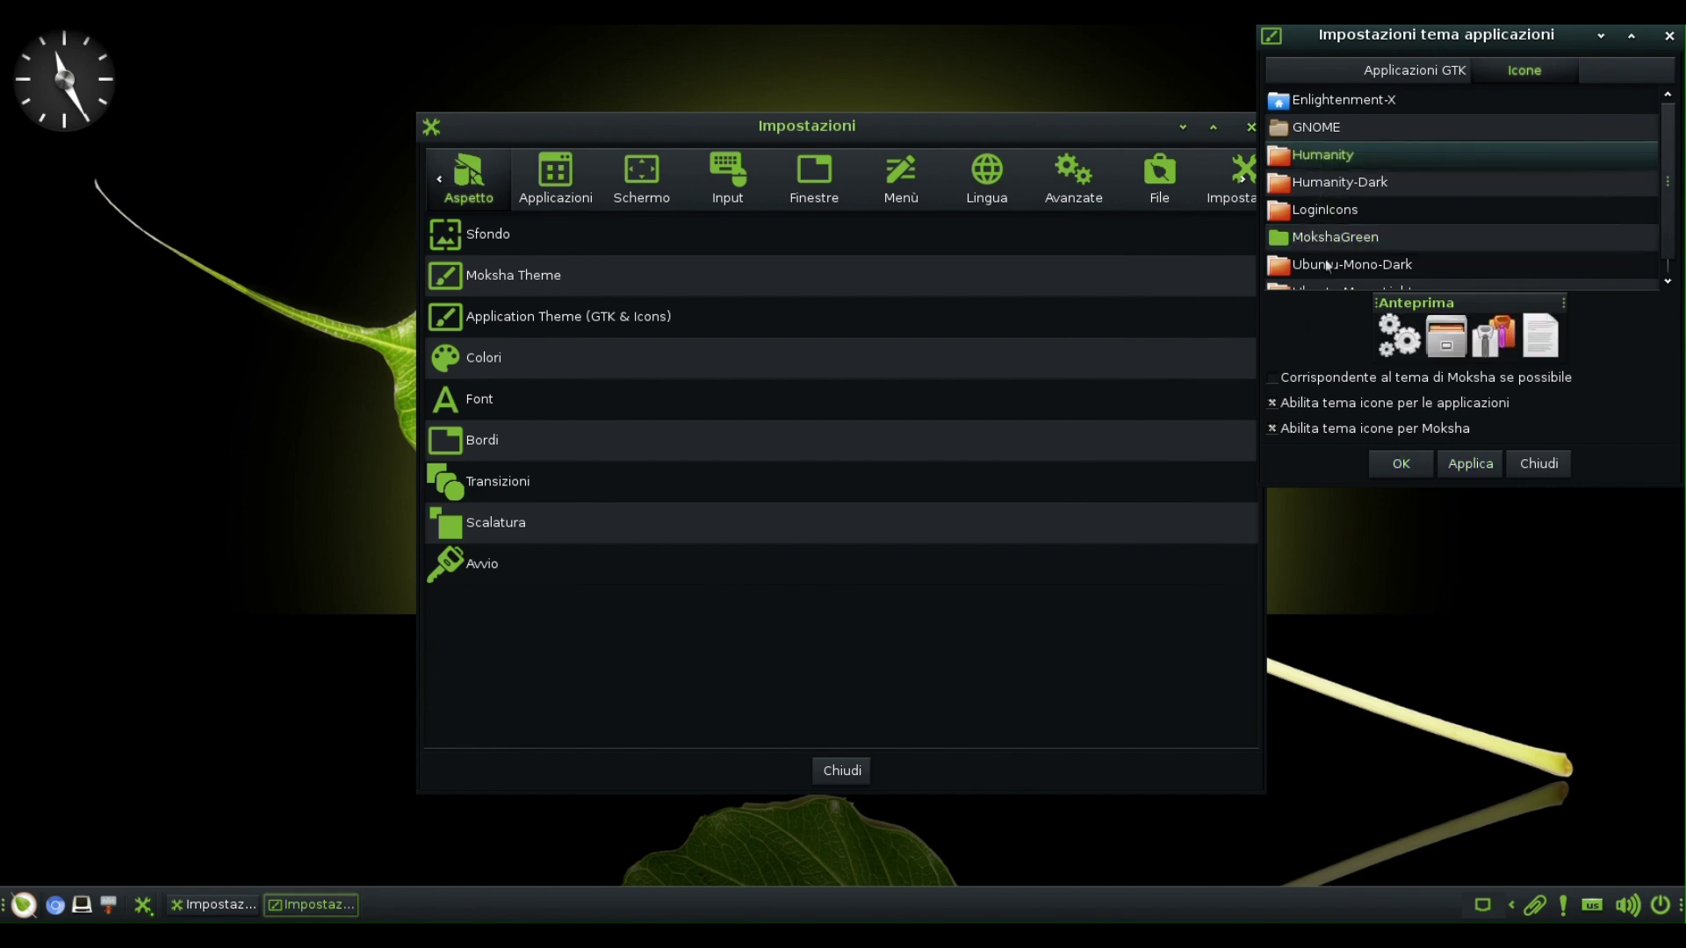
{"action": "left_click", "coordinate": [1465, 468]}
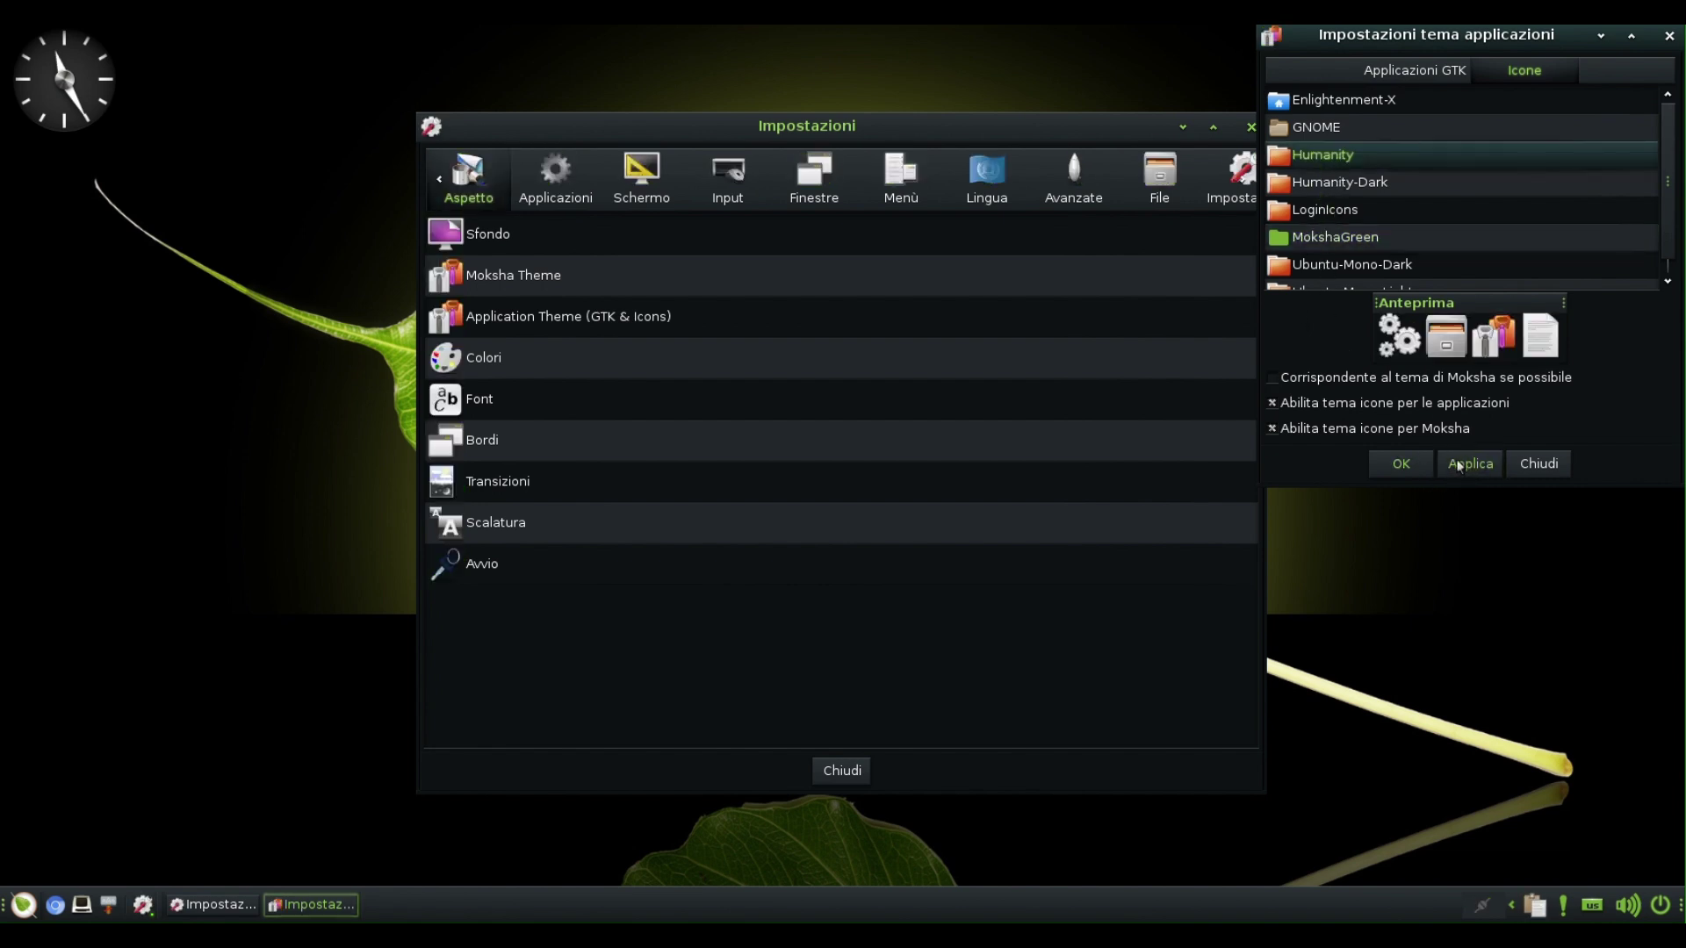
{"action": "left_click", "coordinate": [1381, 246]}
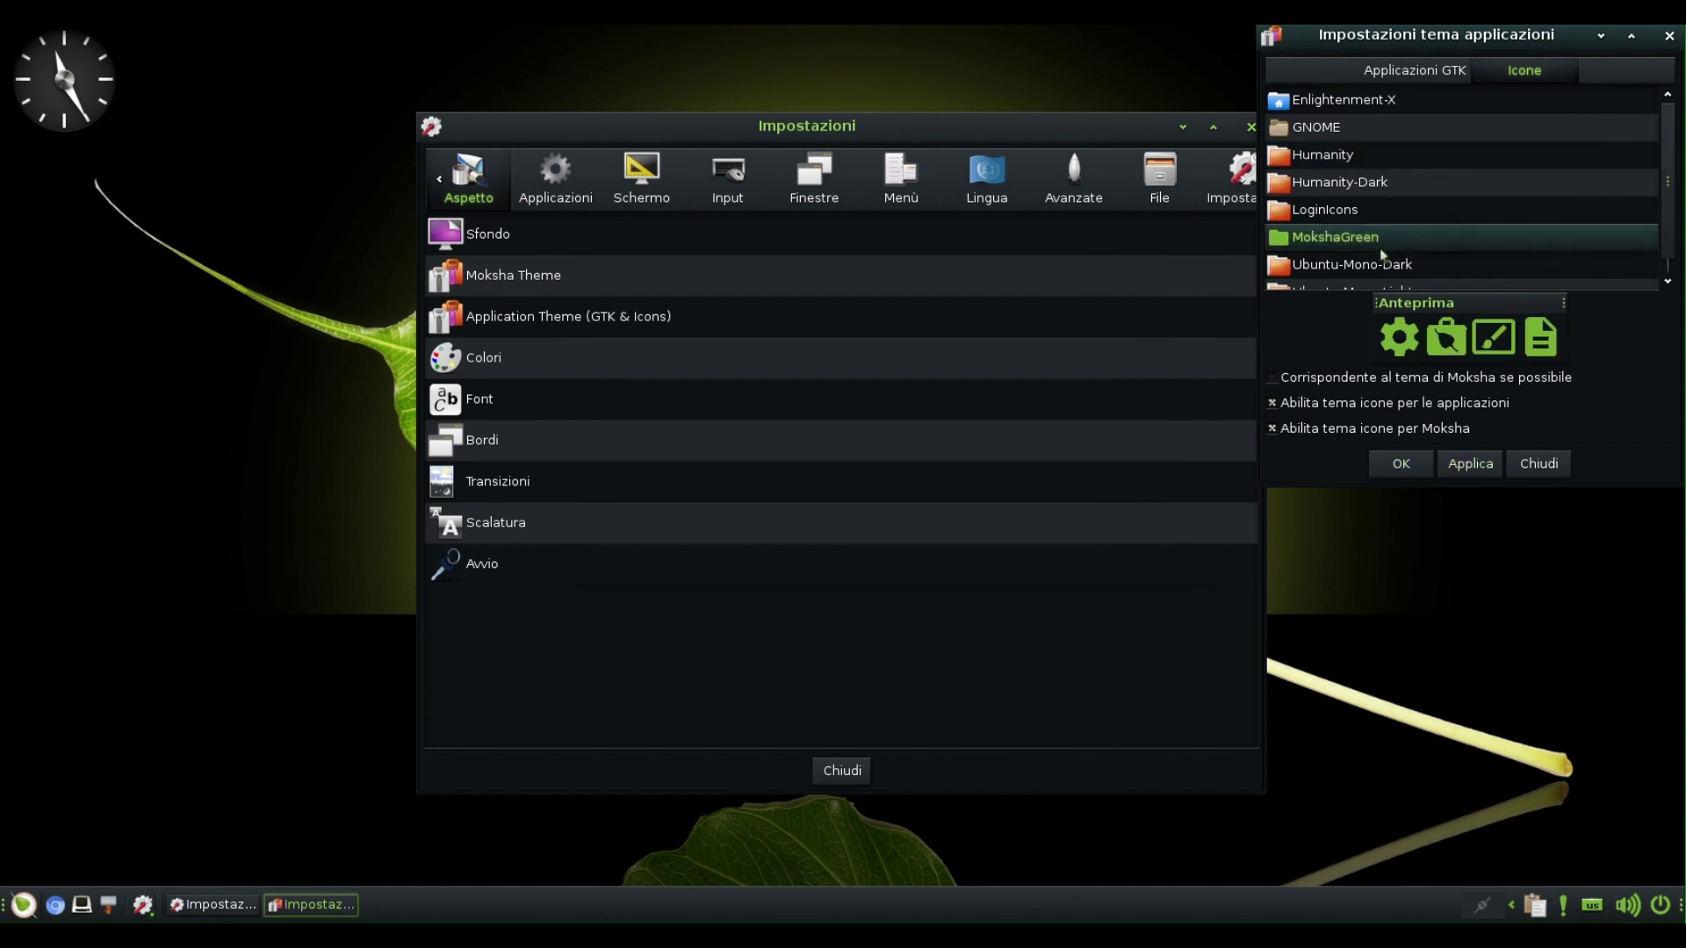
{"action": "left_click", "coordinate": [1480, 466]}
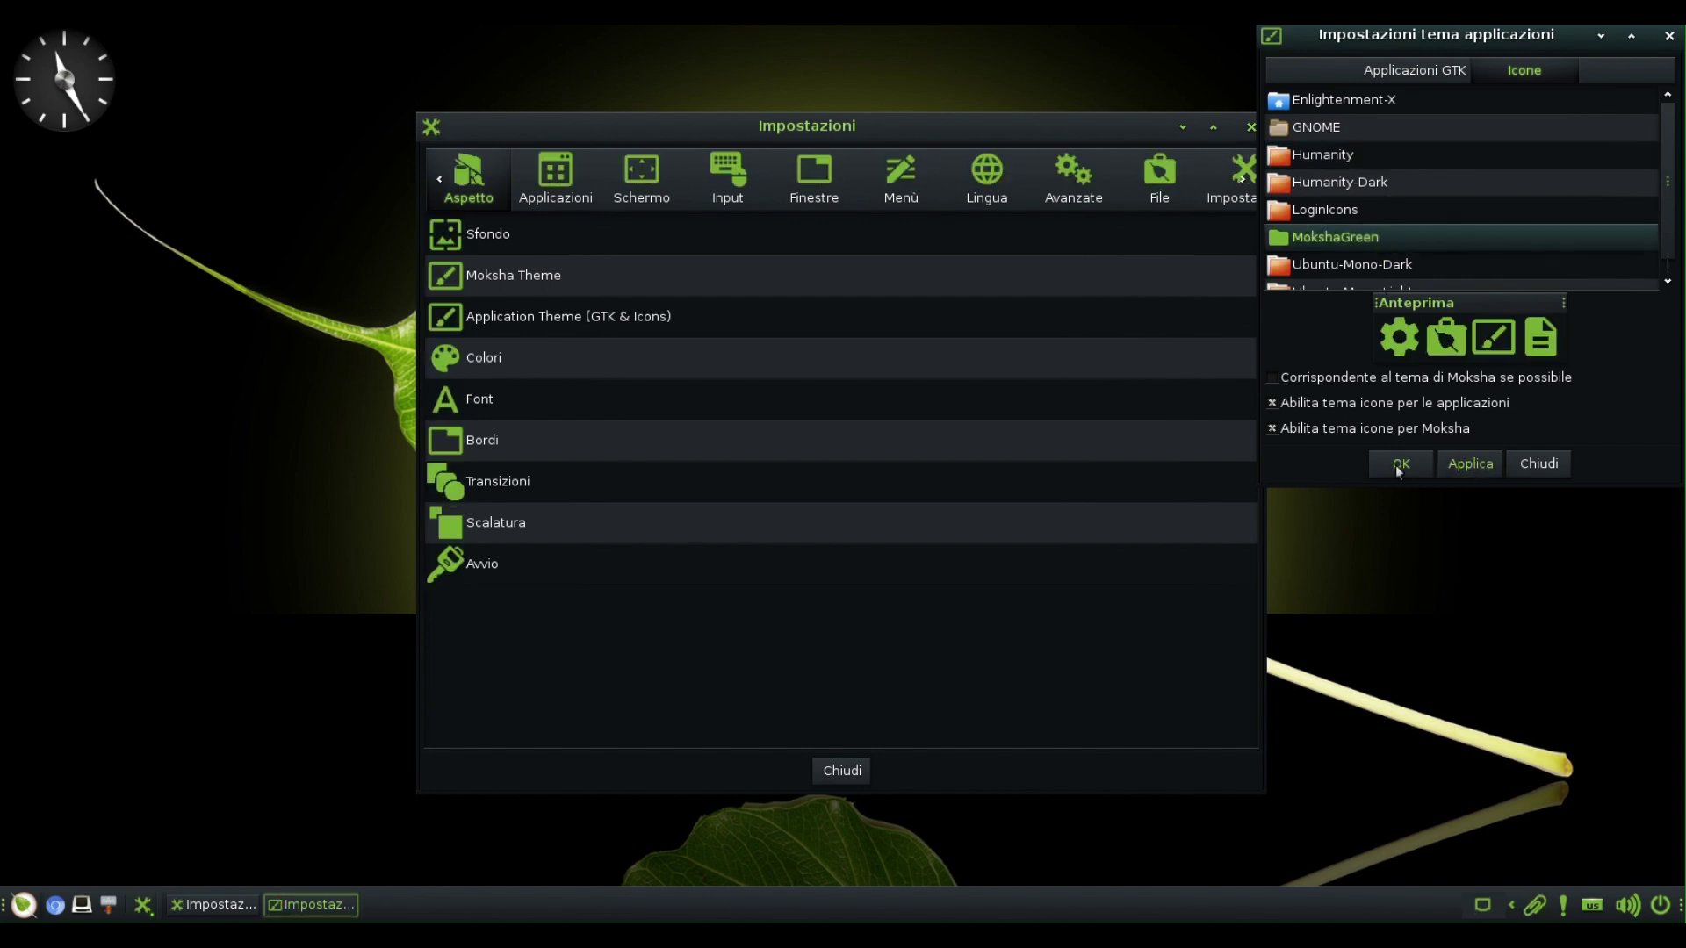
Step: Review the Colori classes, including Border Base, and the Font settings without changes, and close both along with the application theme window
{"action": "left_click", "coordinate": [525, 365]}
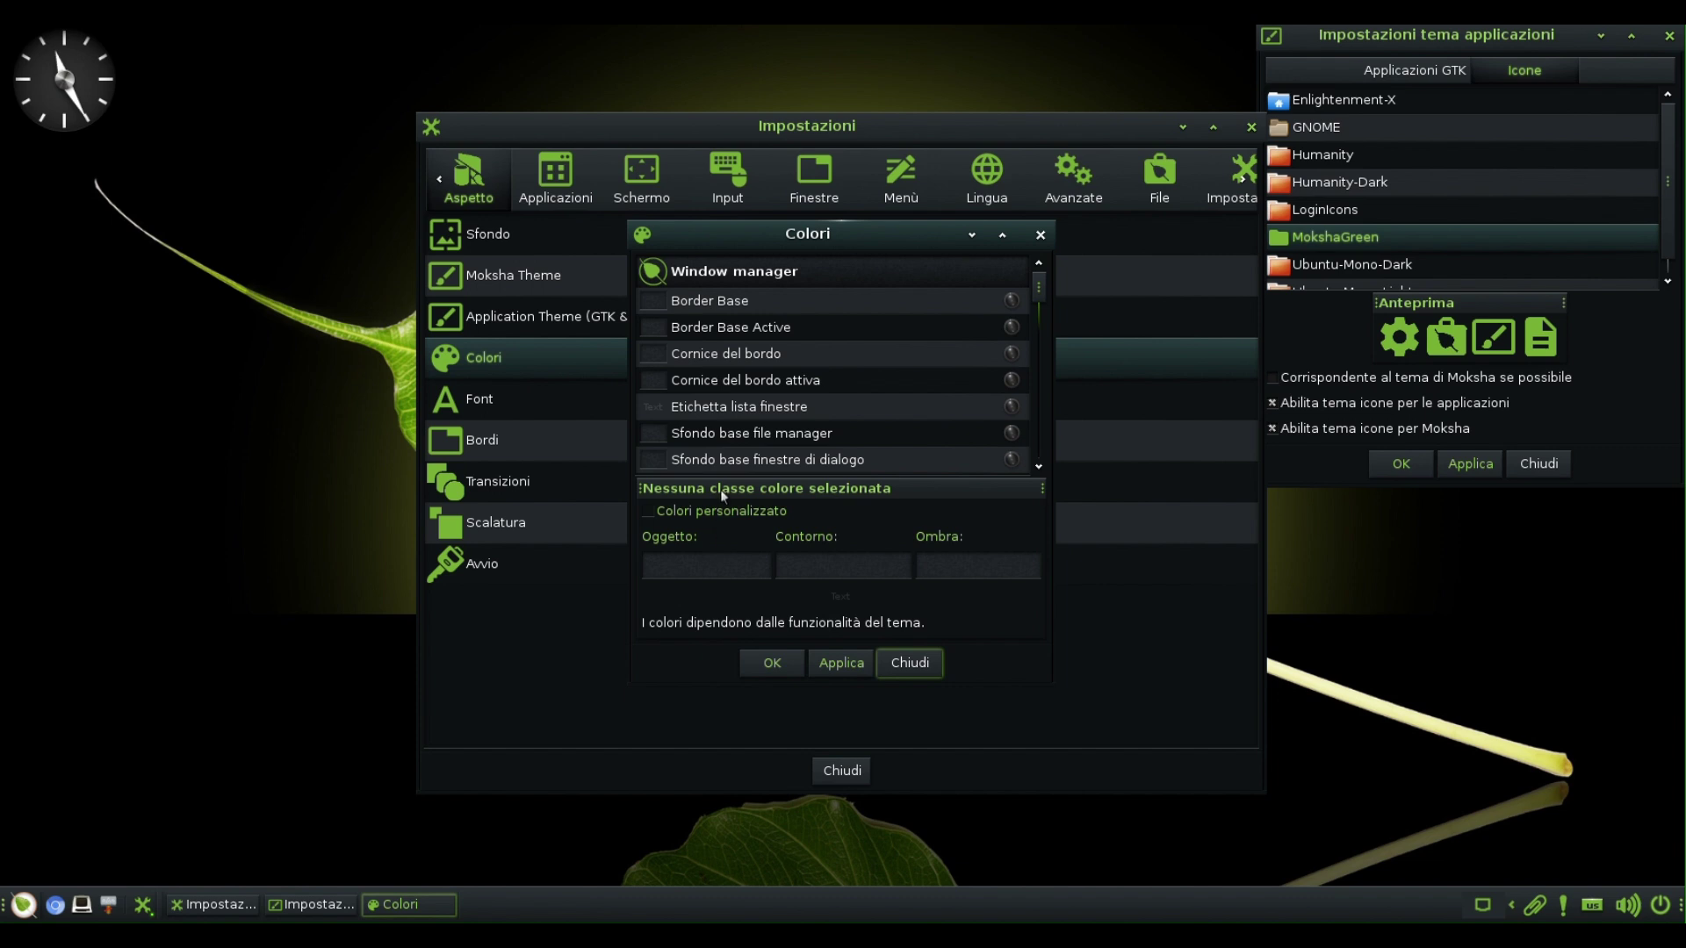
{"action": "left_click", "coordinate": [743, 300]}
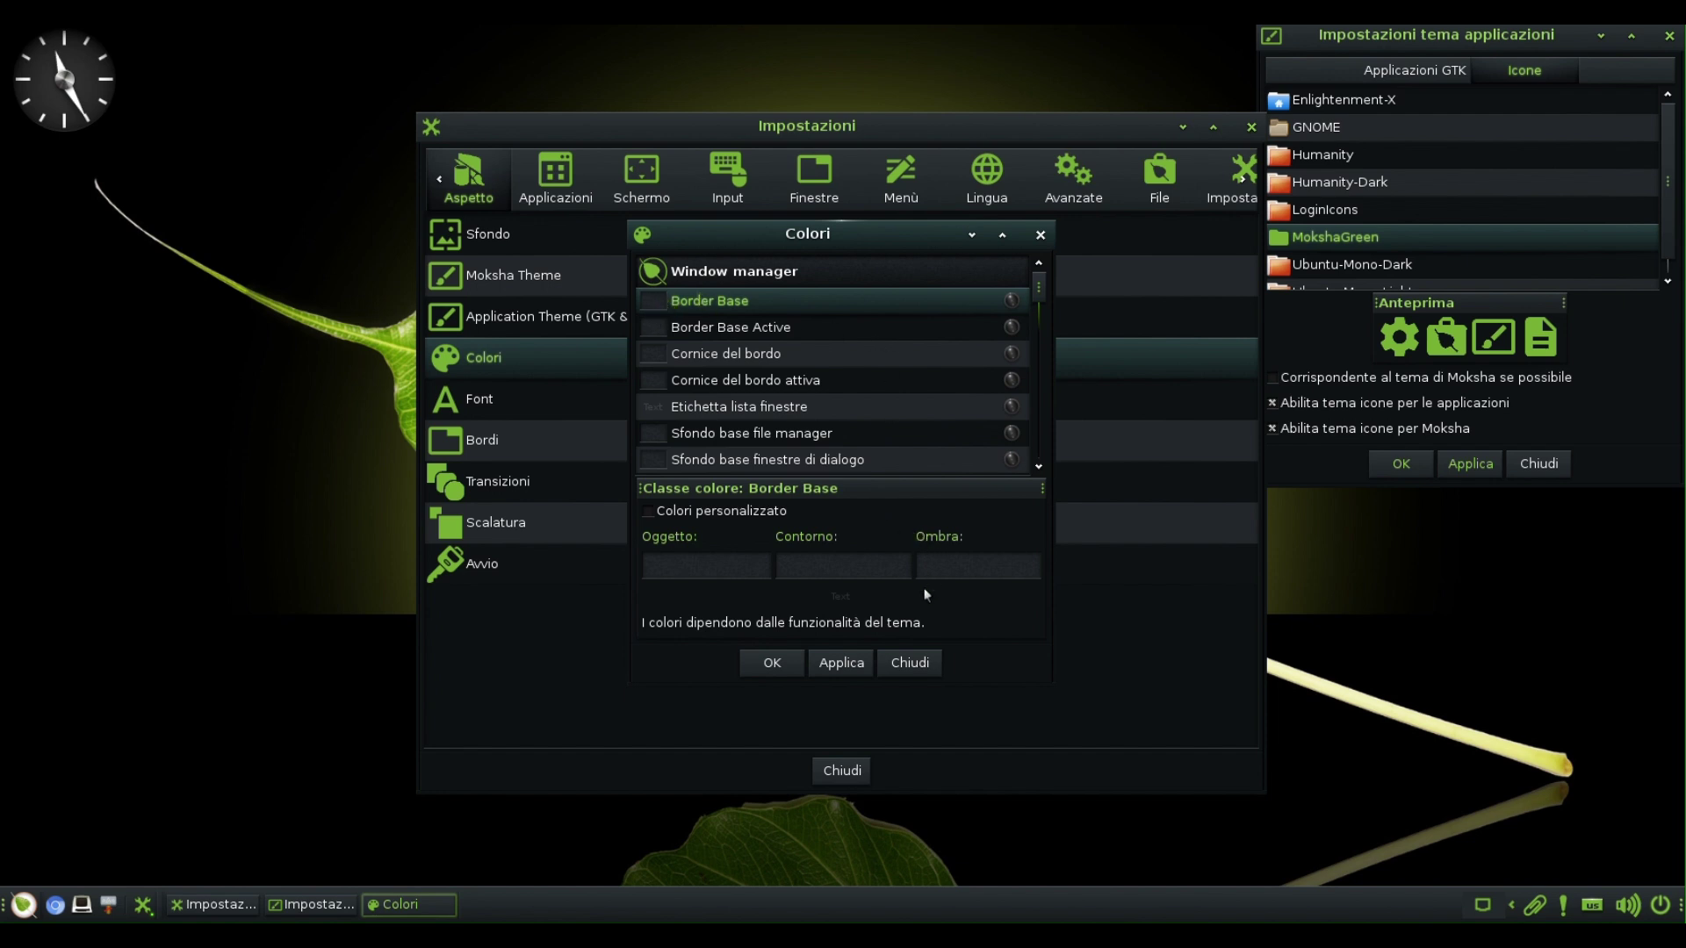
{"action": "left_click", "coordinate": [886, 671]}
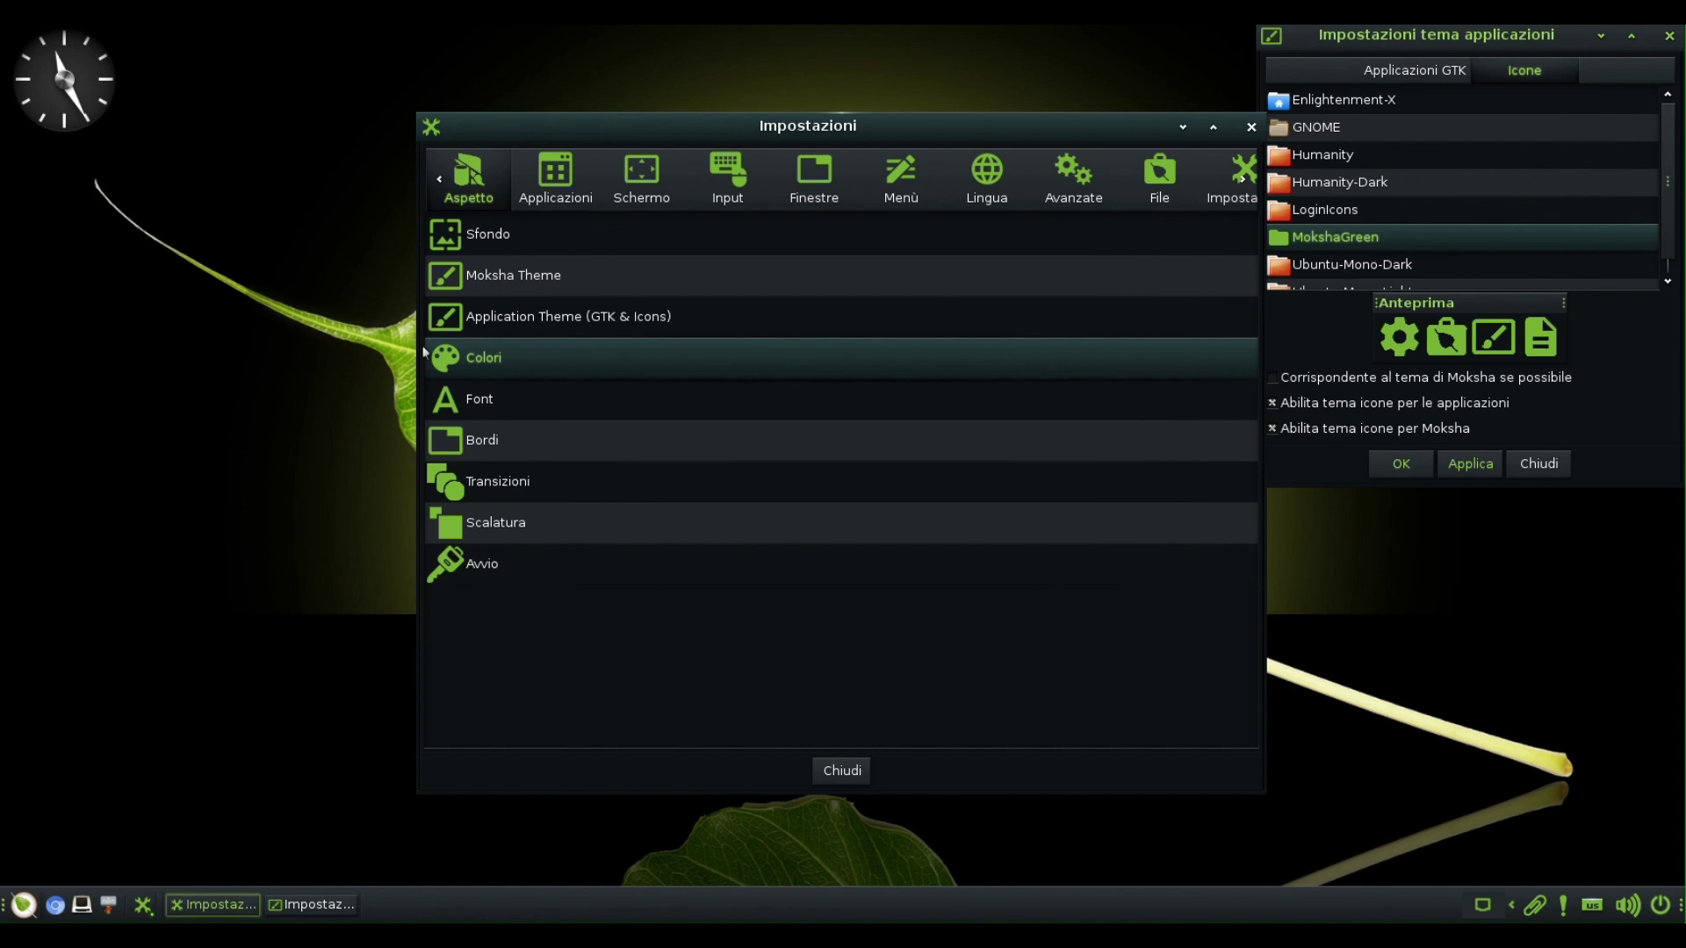
{"action": "left_click", "coordinate": [471, 398]}
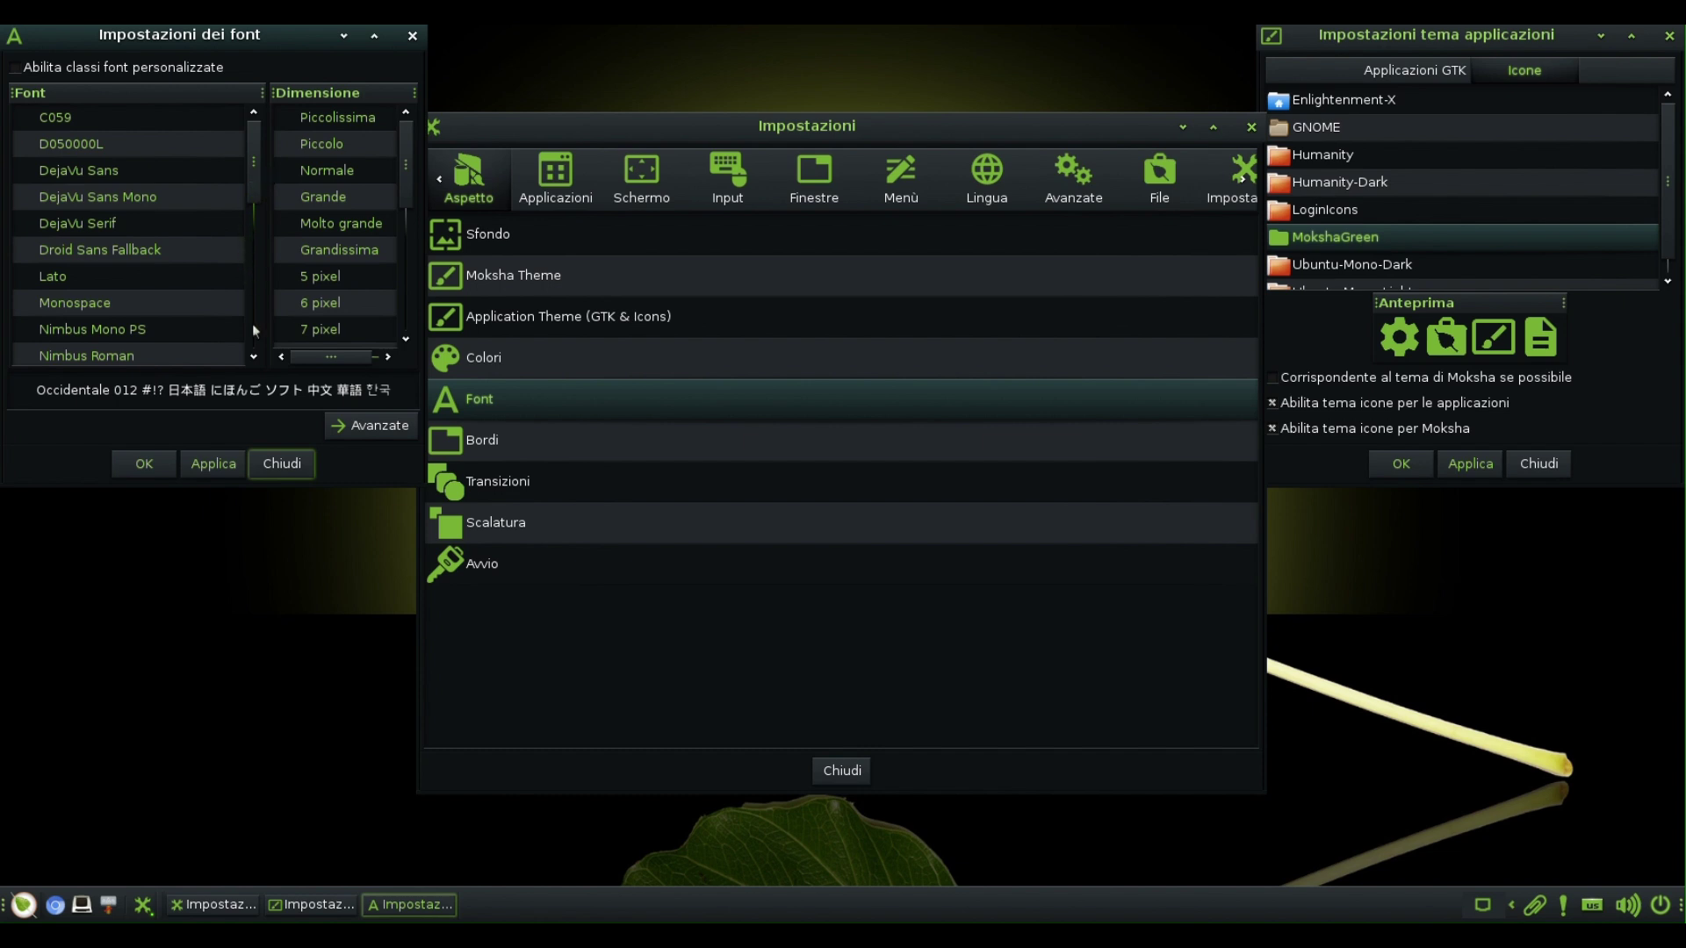
{"action": "left_click", "coordinate": [282, 463]}
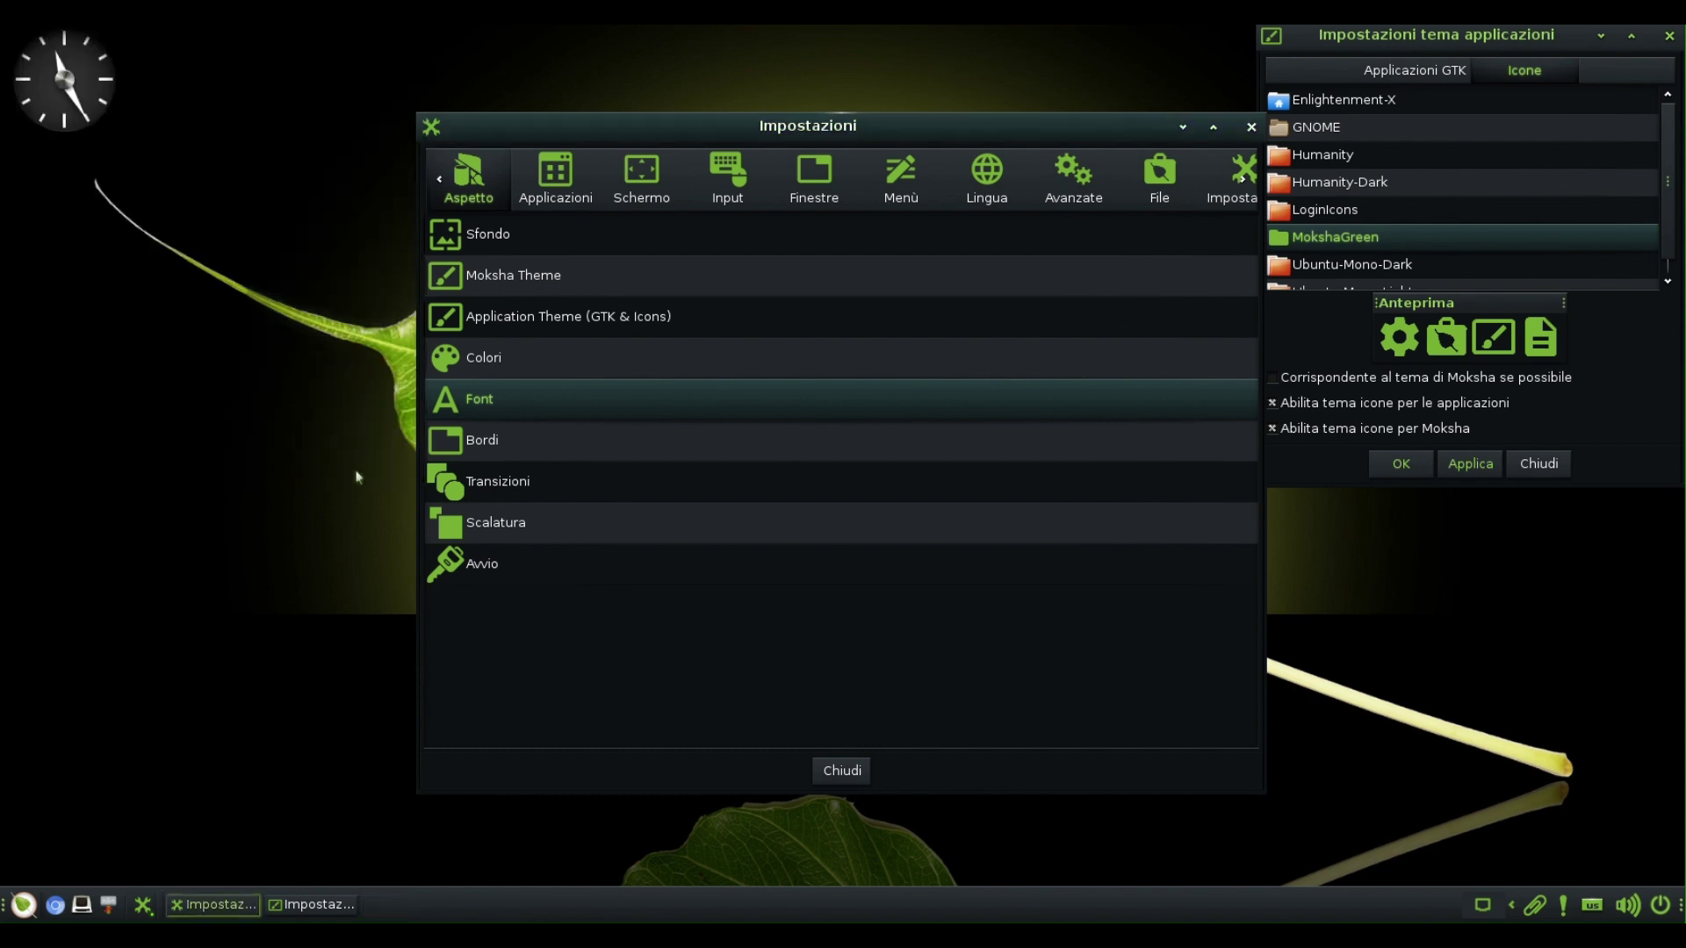
{"action": "left_click", "coordinate": [1669, 36]}
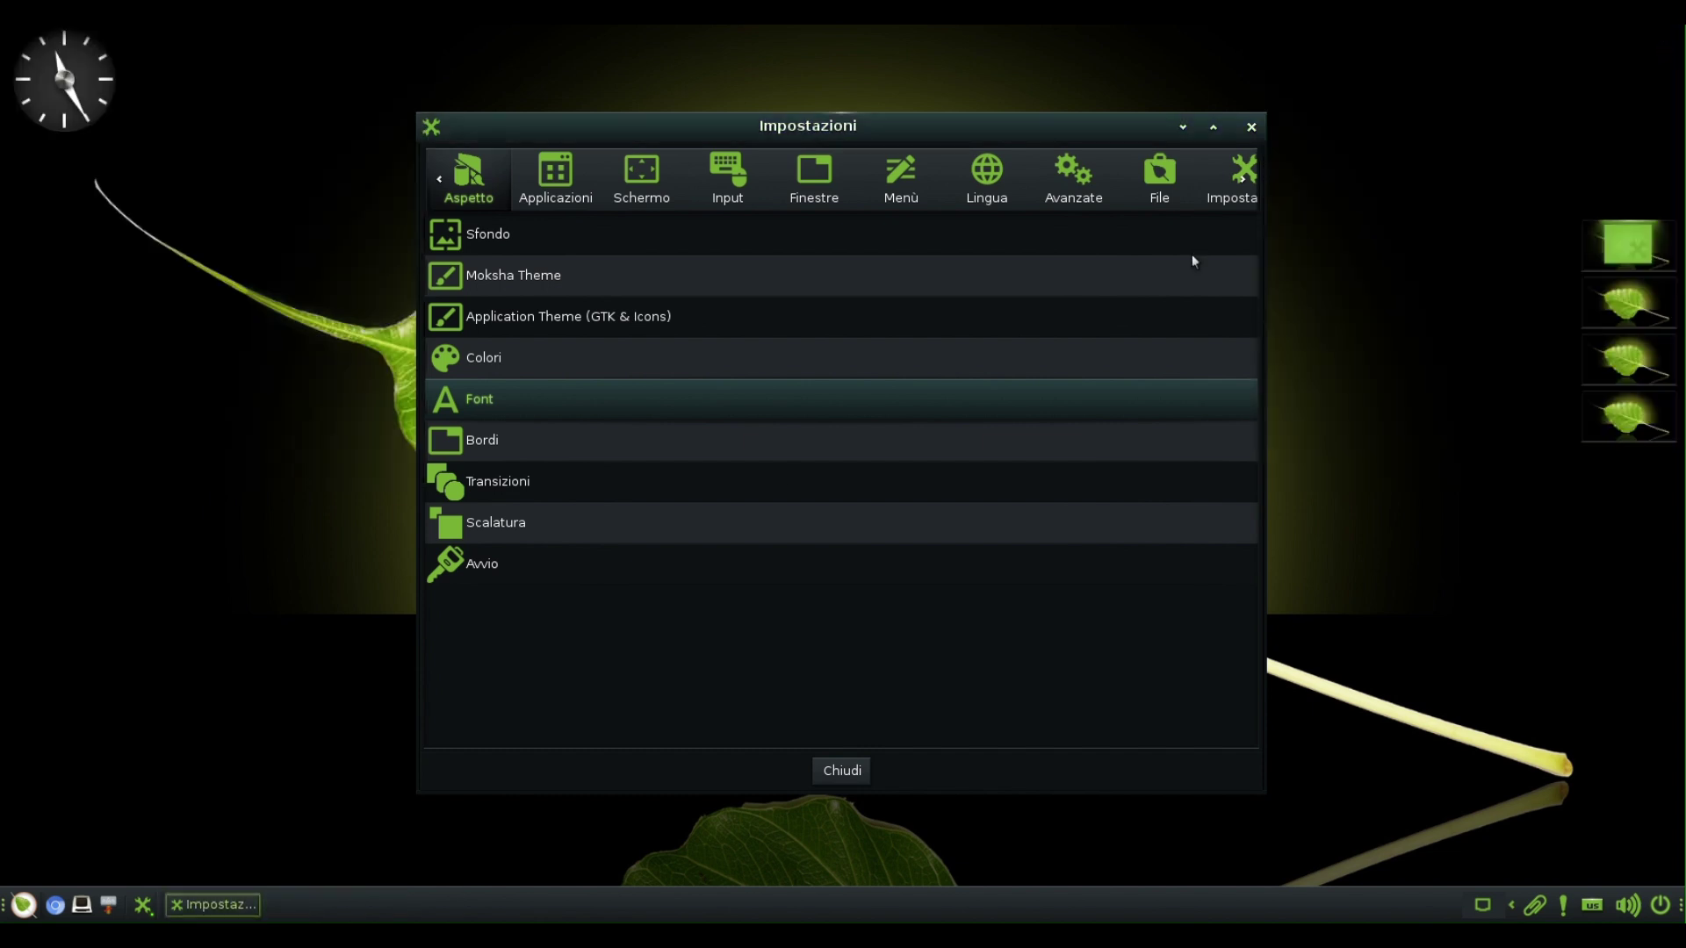
Step: Review the available window border styles in the Bordi settings without changing the selection, and close the window
{"action": "left_click", "coordinate": [655, 449]}
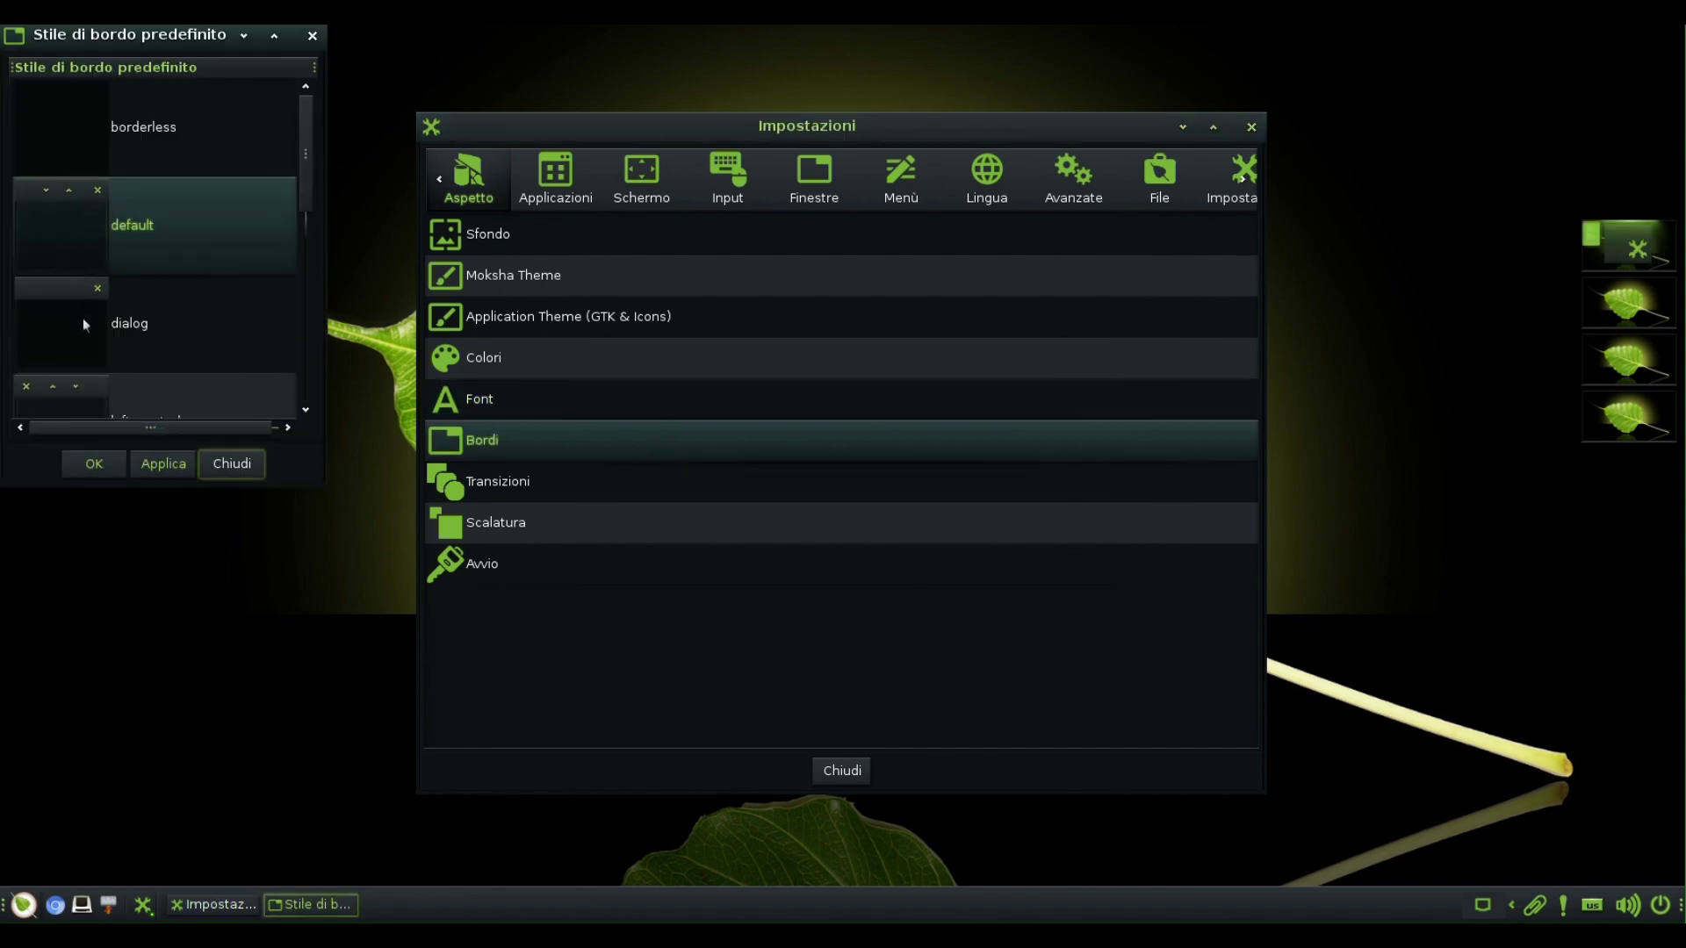
{"action": "scroll", "coordinate": [114, 361], "scroll_direction": "down", "scroll_amount": 8}
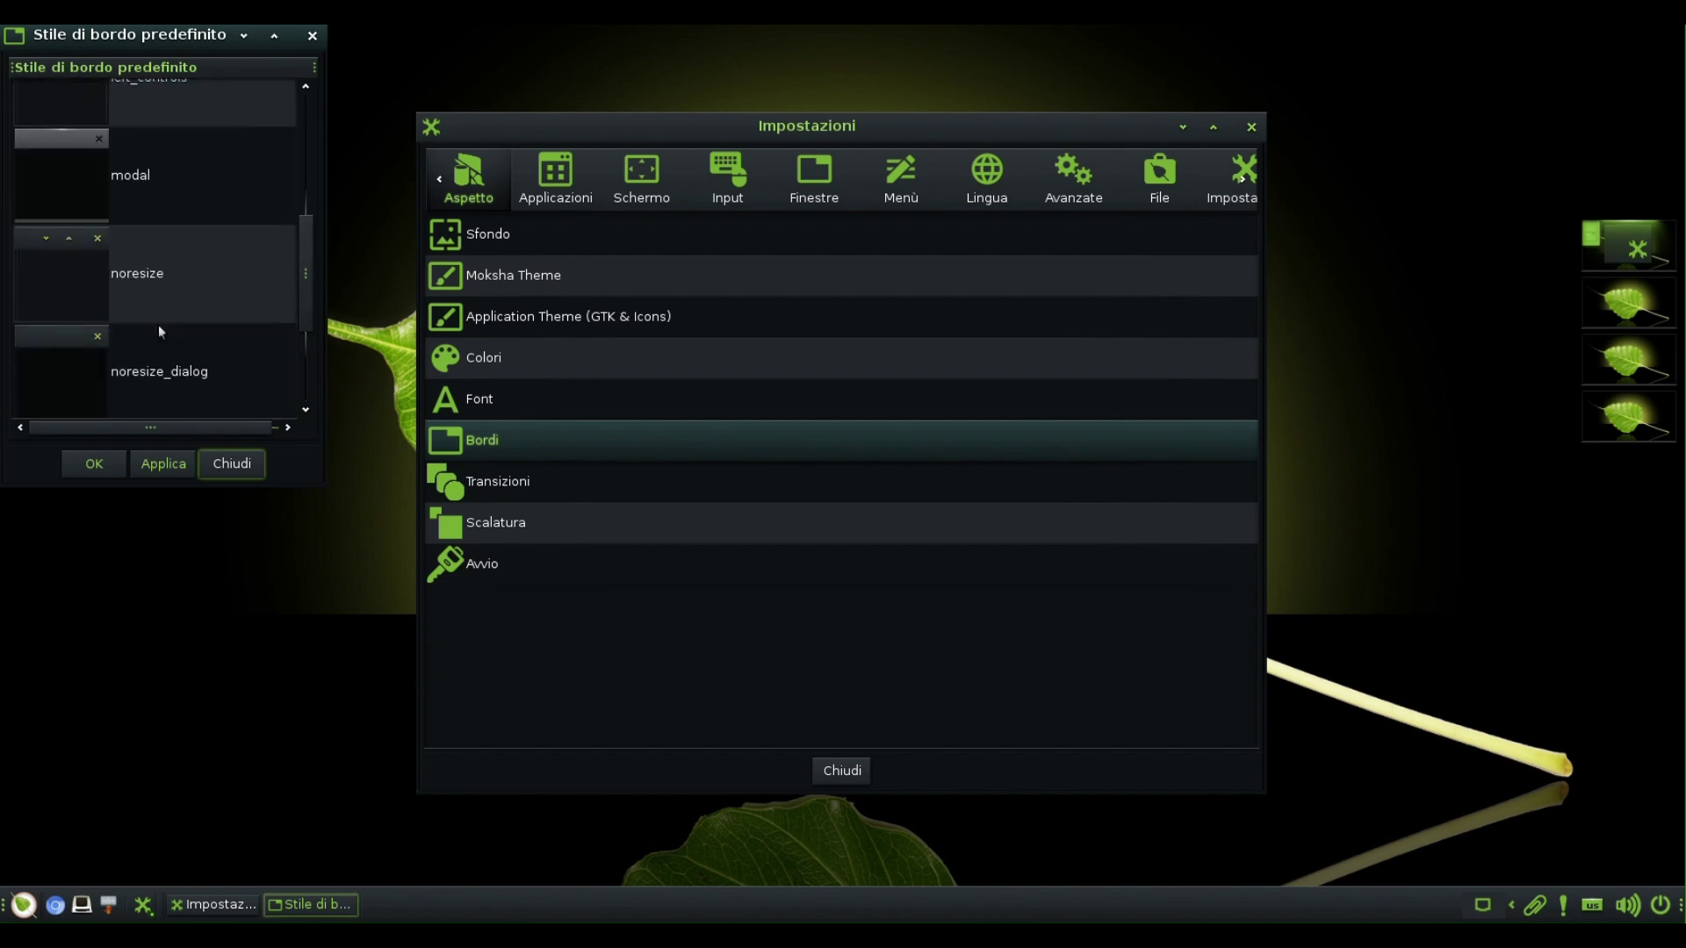
{"action": "left_click", "coordinate": [211, 474]}
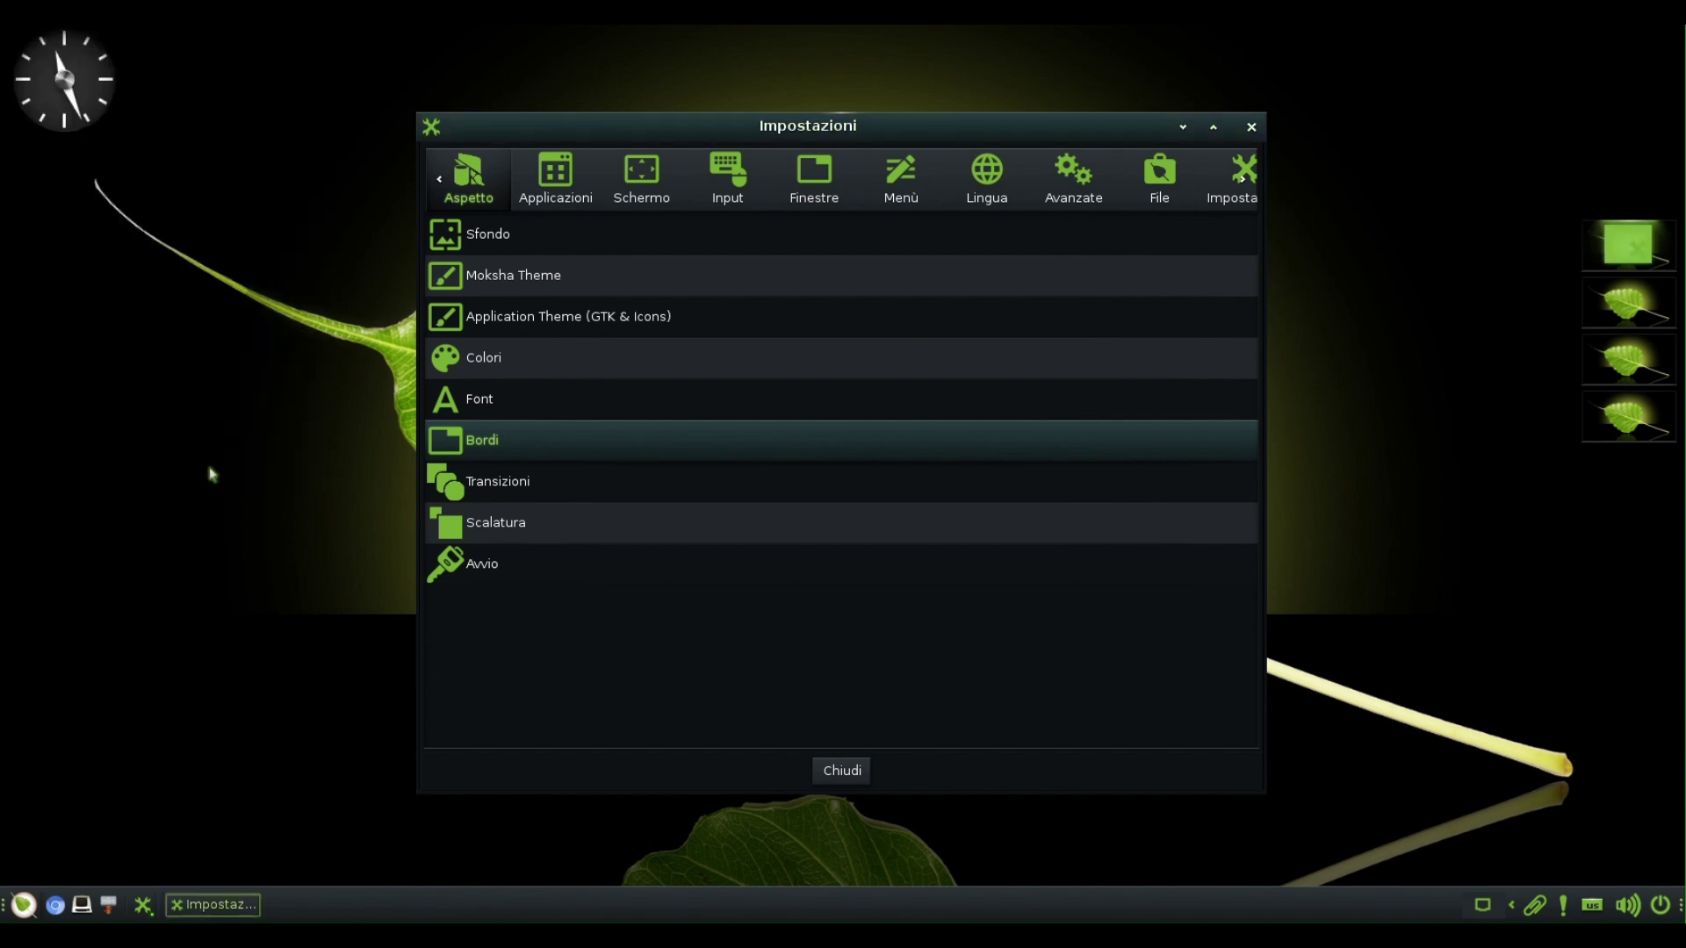
Step: Apply the Crossfade transition to both the Cambio desktop and Cambio sfondo events, and close the transition settings
{"action": "left_click", "coordinate": [461, 499]}
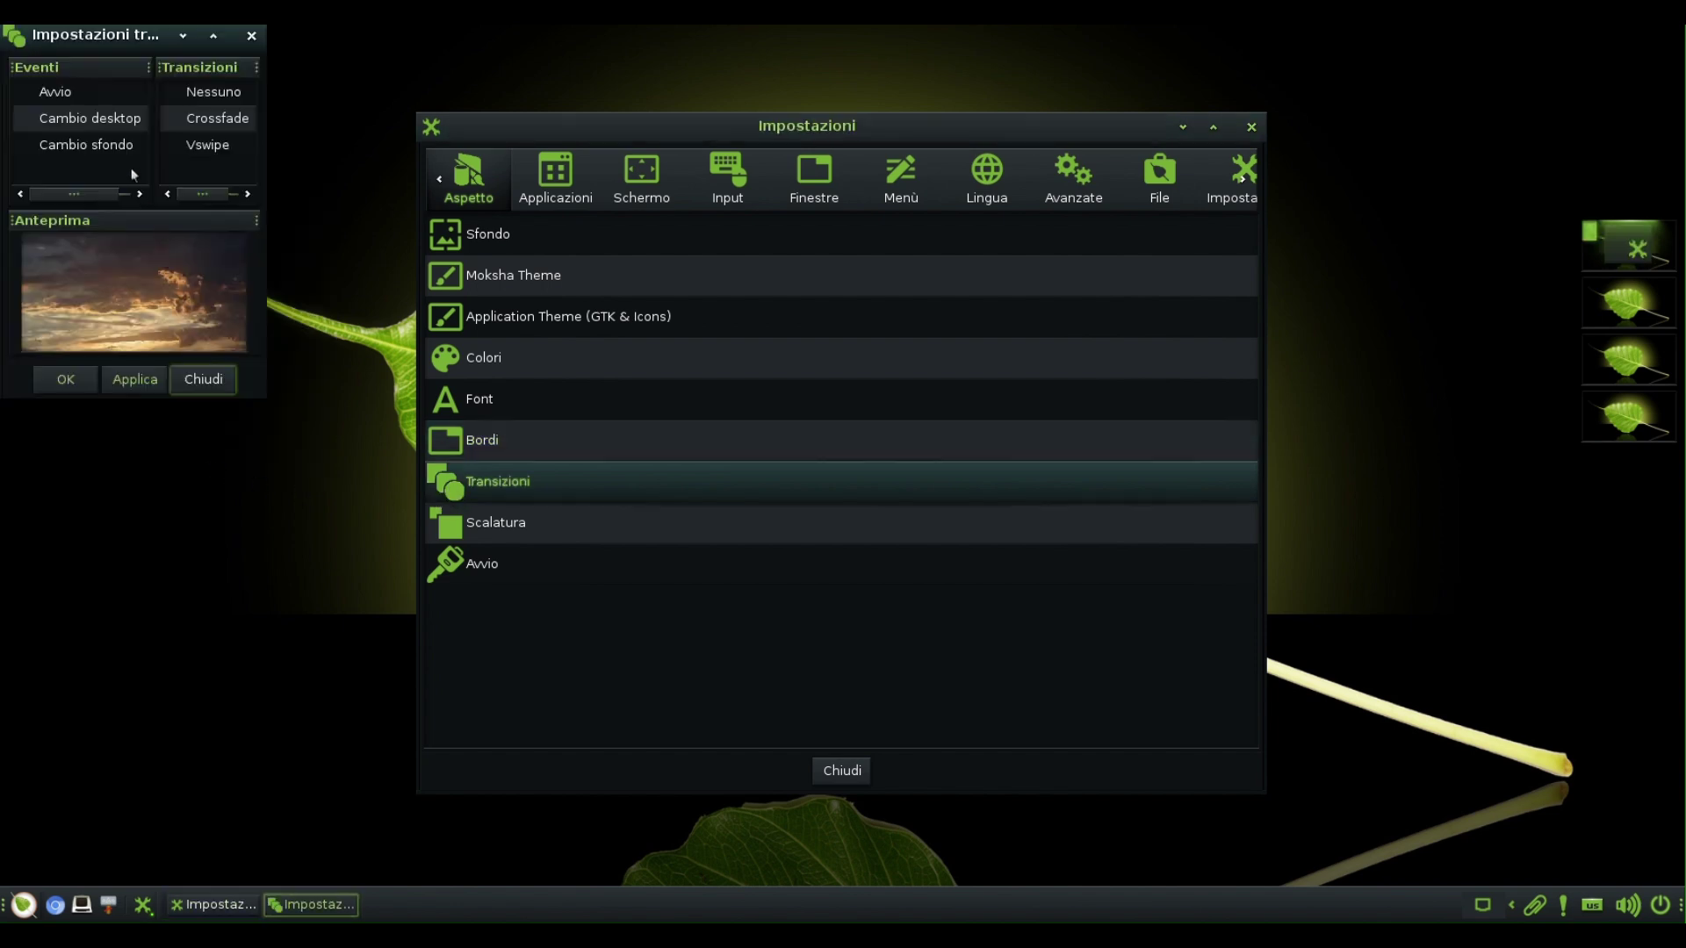
{"action": "left_click", "coordinate": [117, 122]}
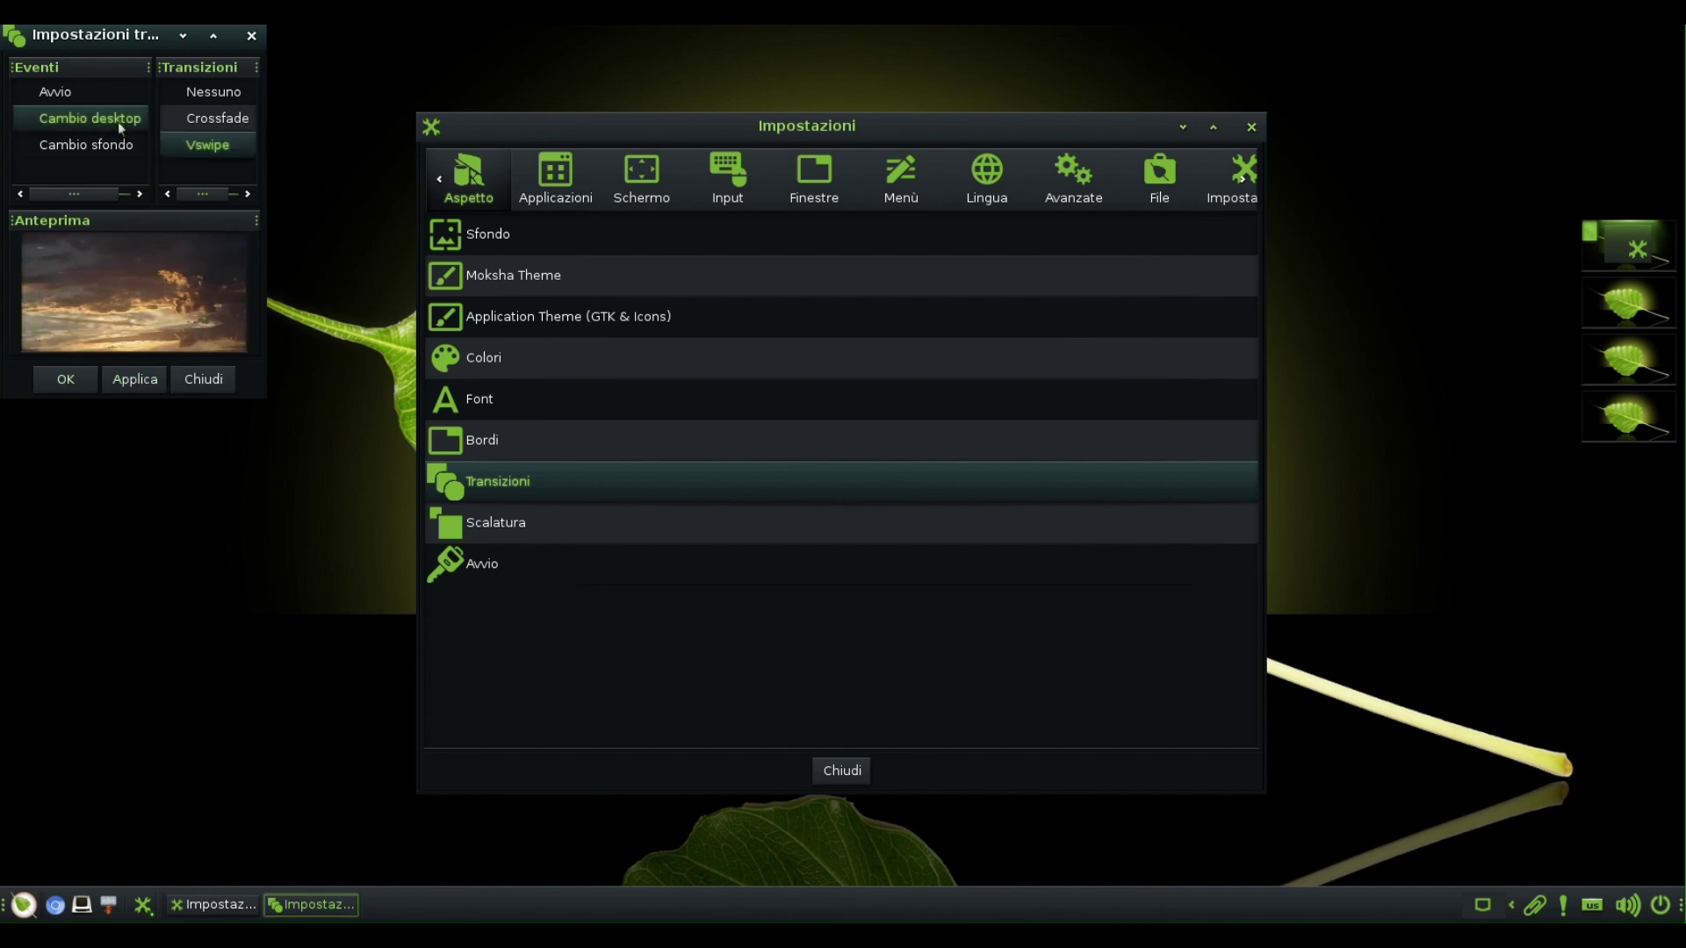
{"action": "left_click", "coordinate": [241, 120]}
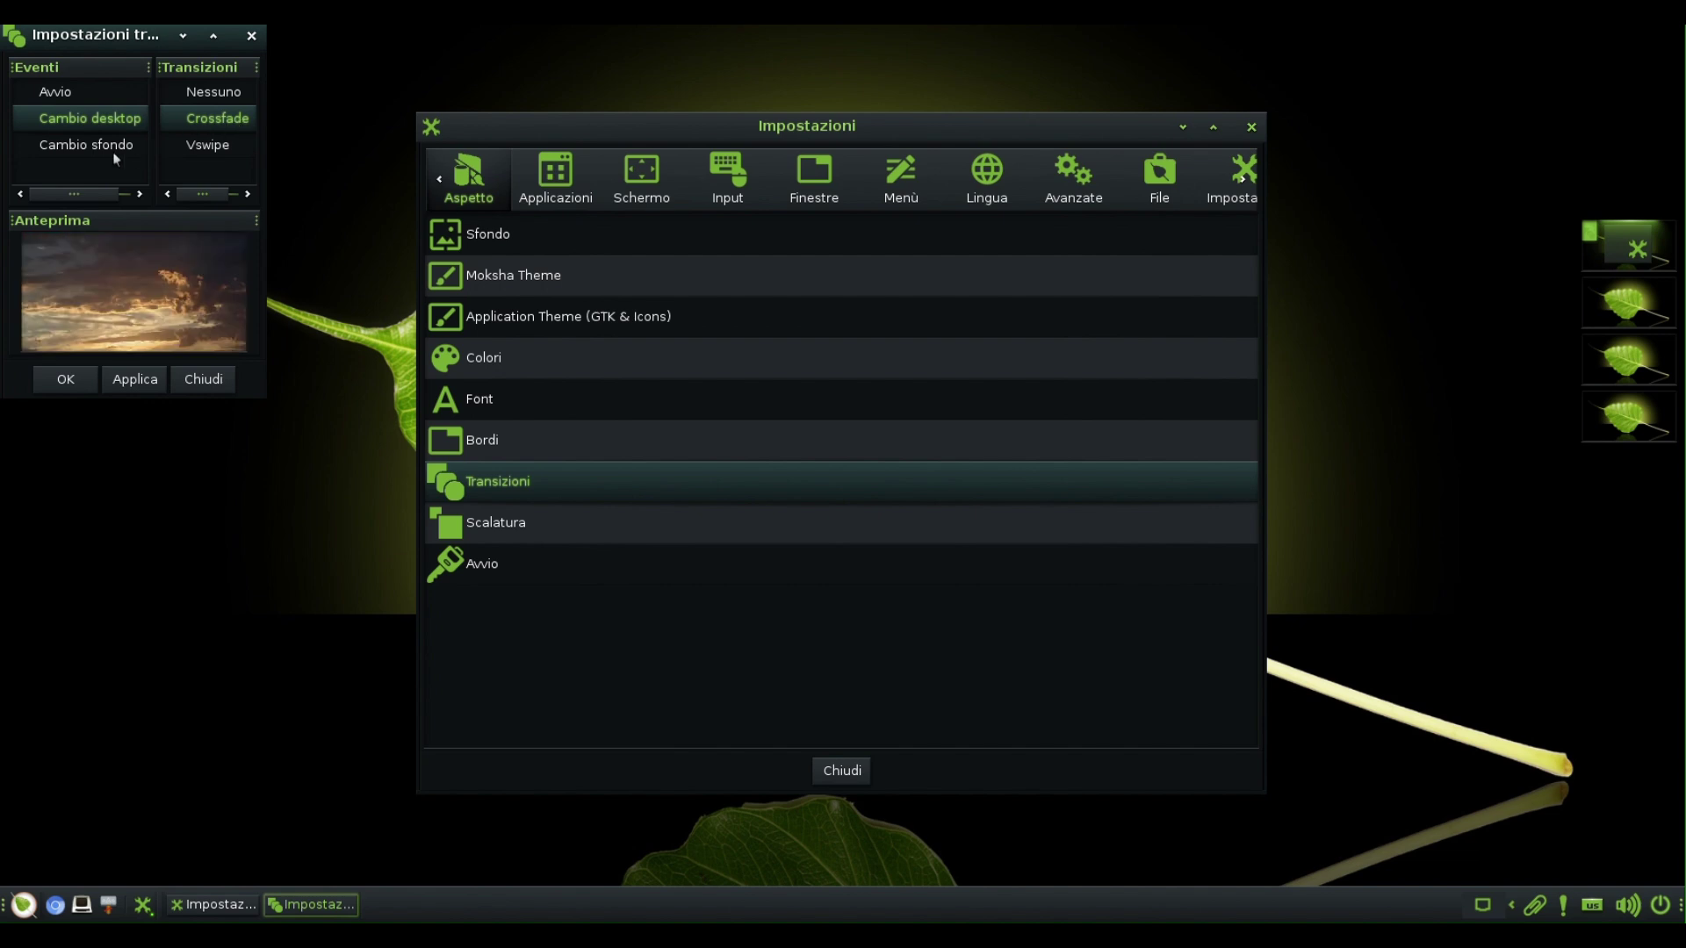
{"action": "left_click", "coordinate": [113, 151]}
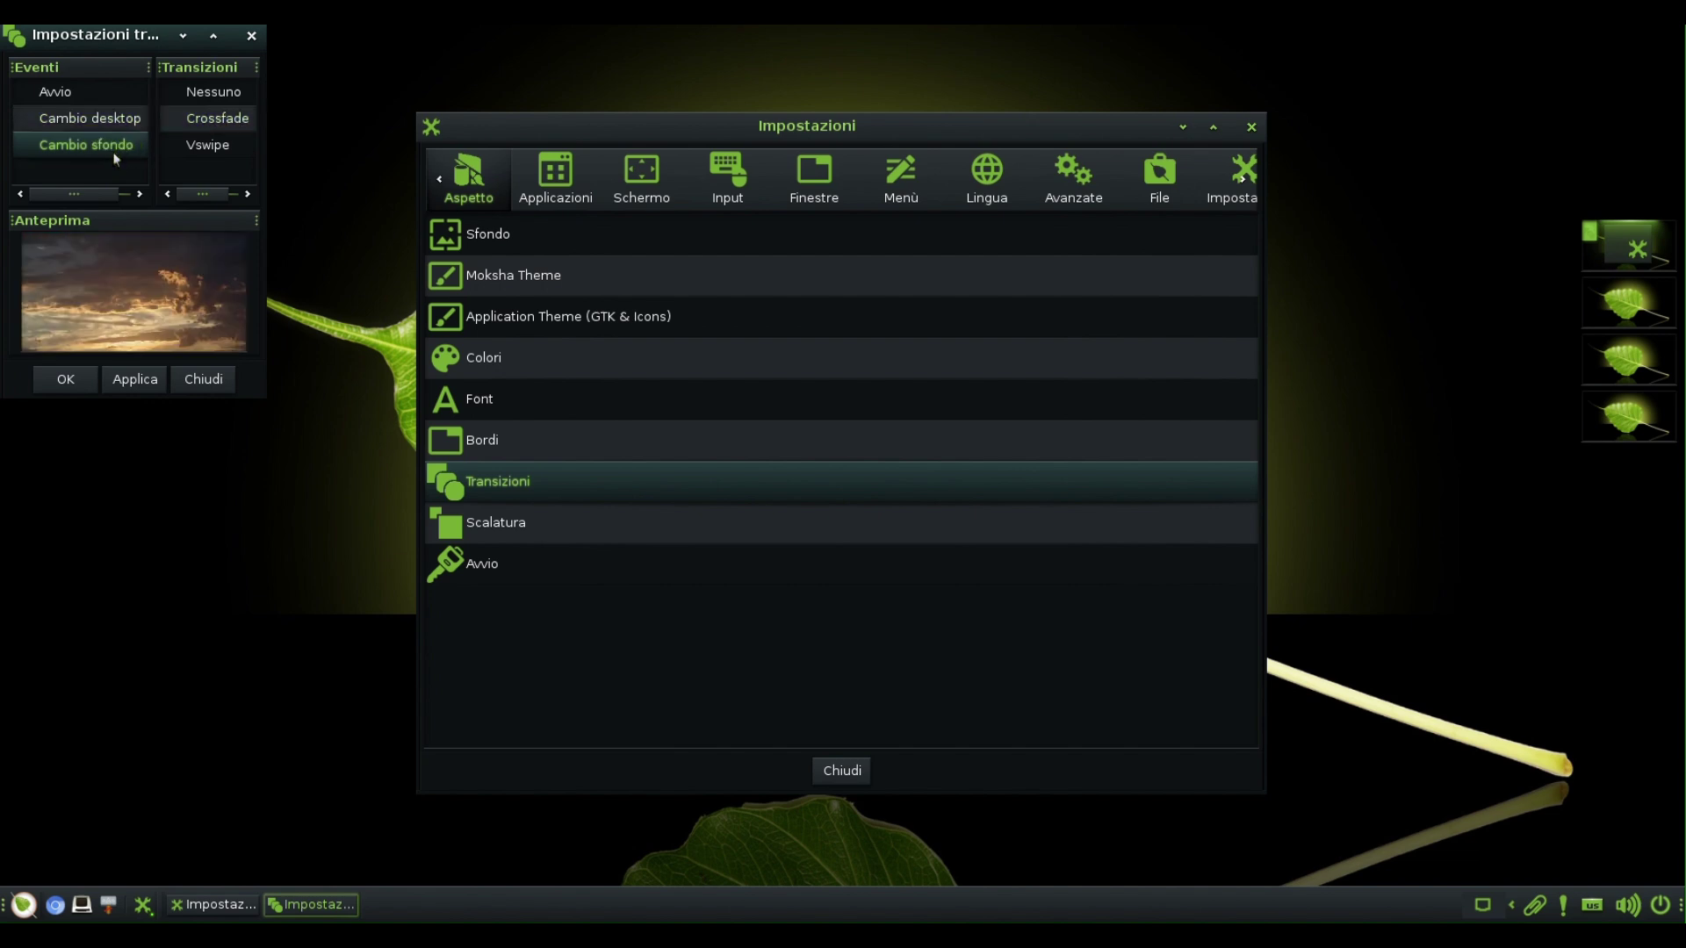
{"action": "left_click", "coordinate": [233, 121]}
{"action": "left_click", "coordinate": [150, 371]}
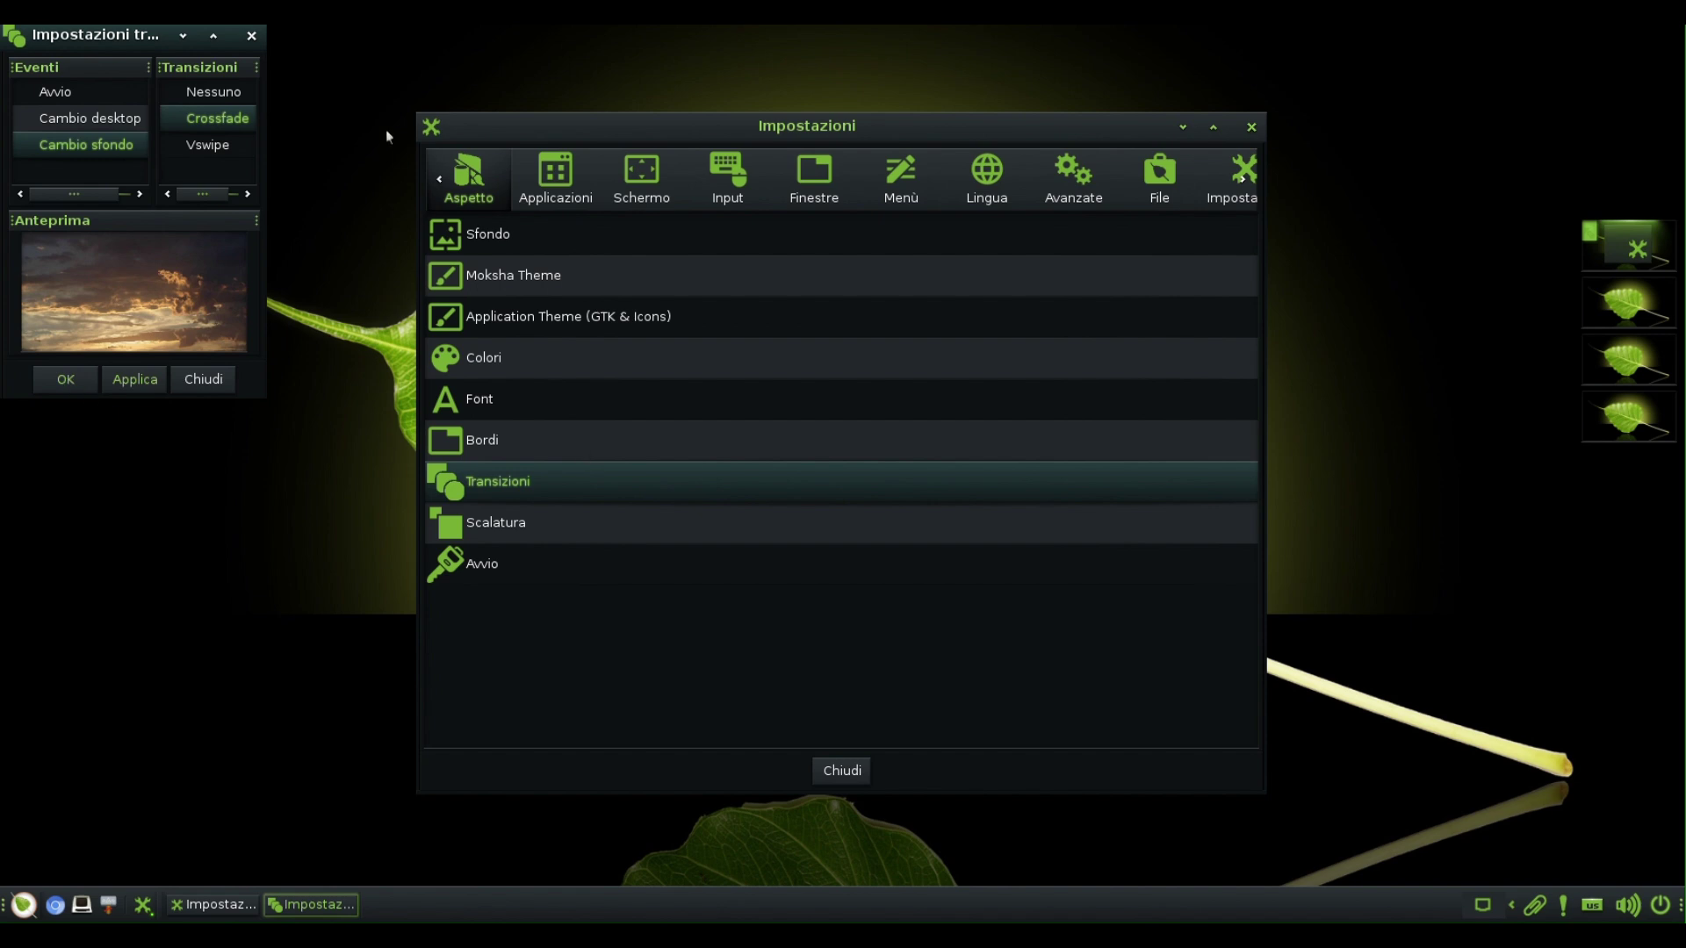
{"action": "left_click", "coordinate": [252, 36]}
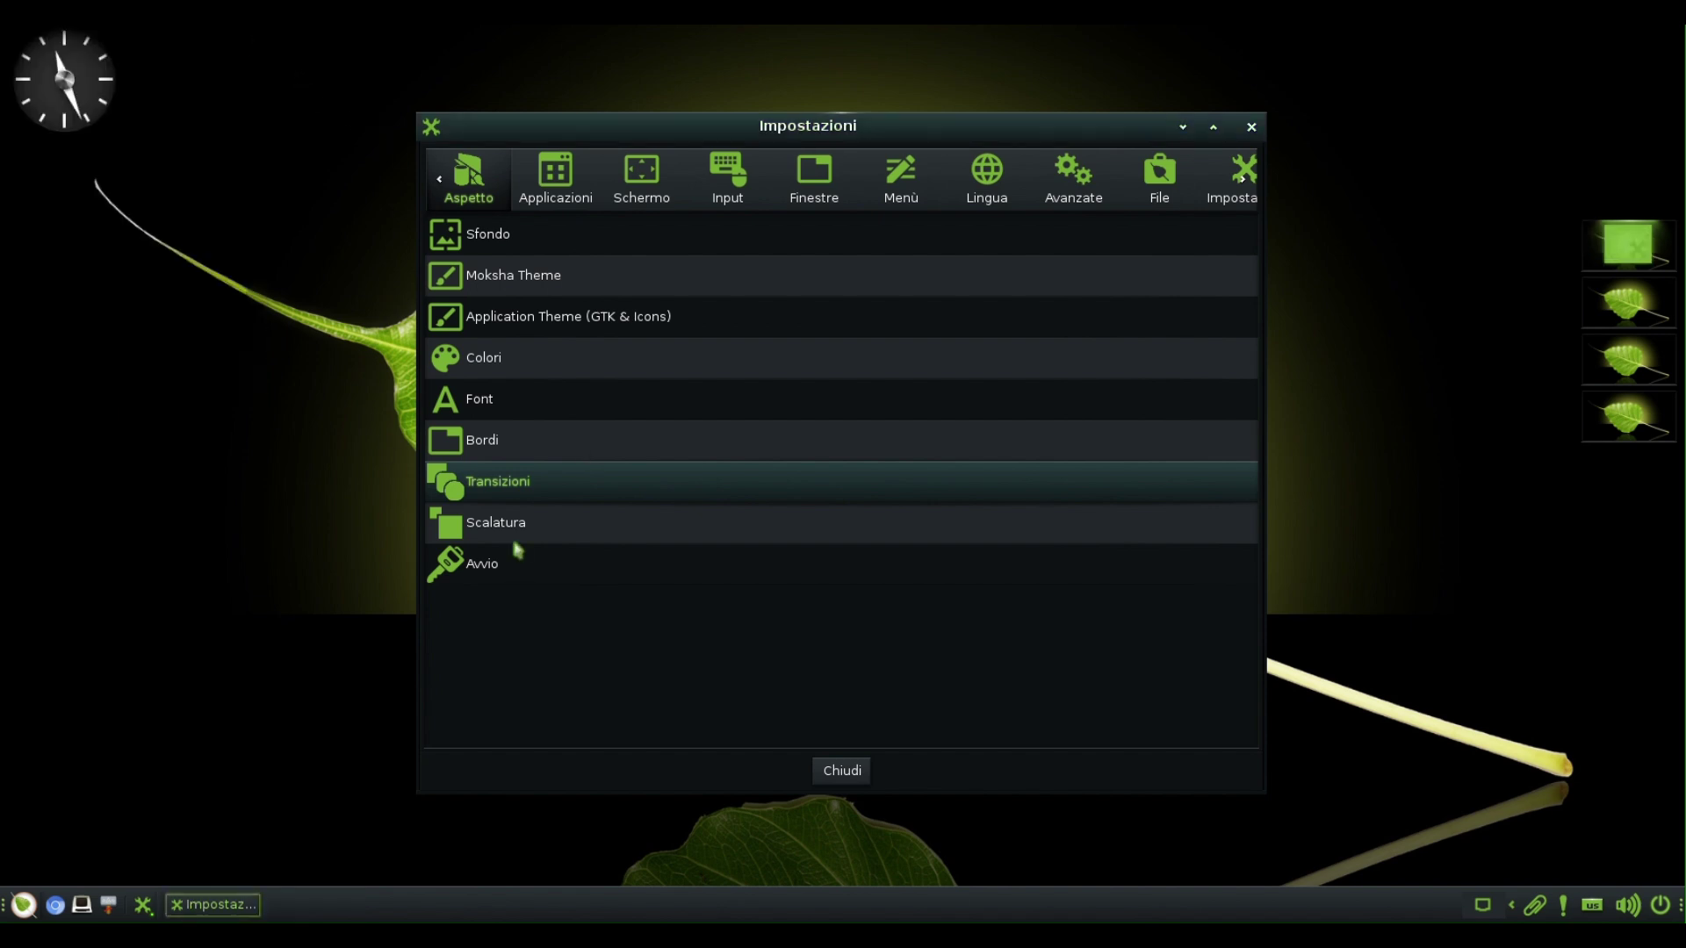
Step: Apply the 1.5 scaling factor to the desktop and switch back to the 1.2 factor
{"action": "left_click", "coordinate": [515, 540]}
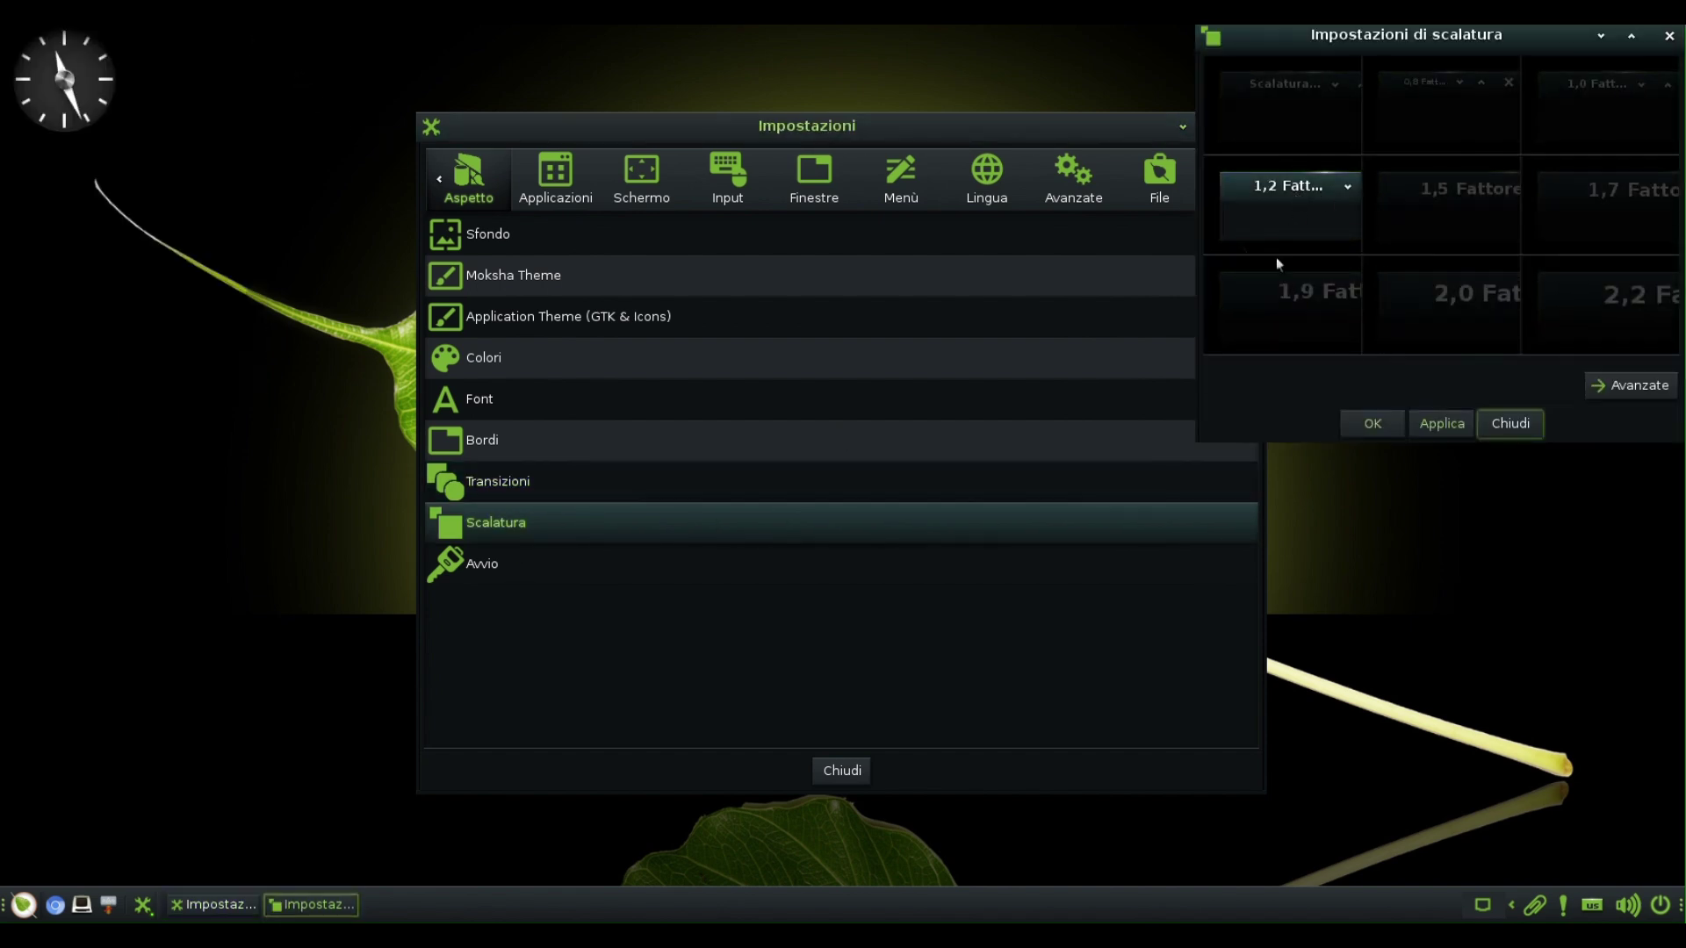
{"action": "left_click", "coordinate": [1488, 211]}
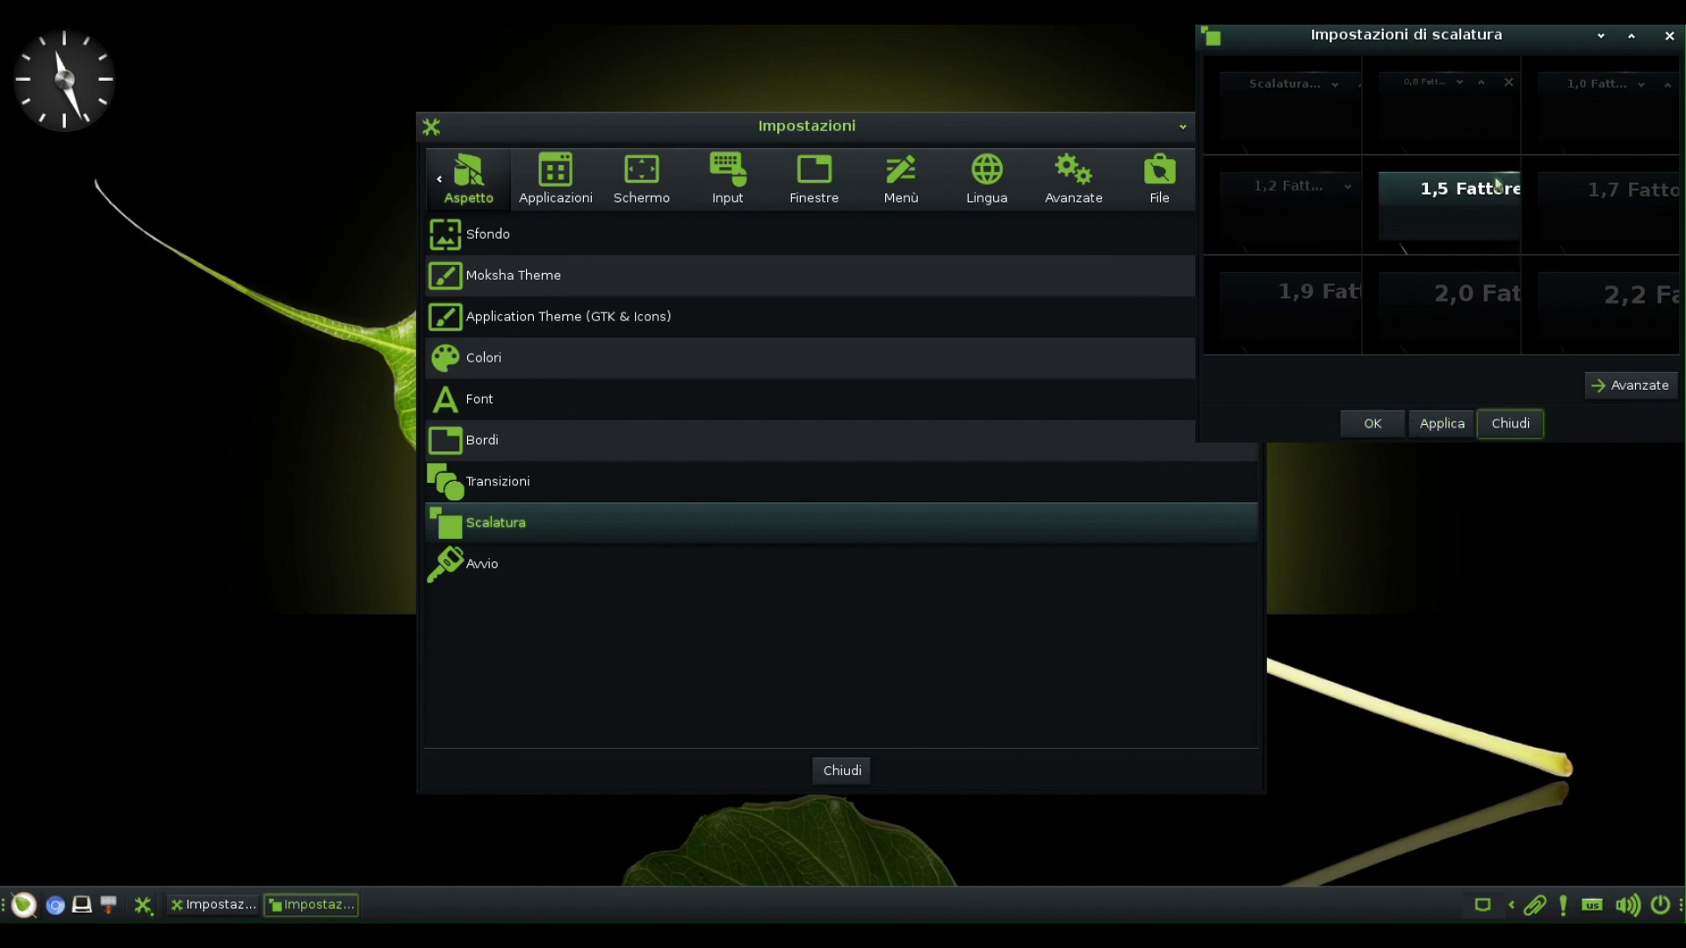
{"action": "left_click", "coordinate": [1439, 424]}
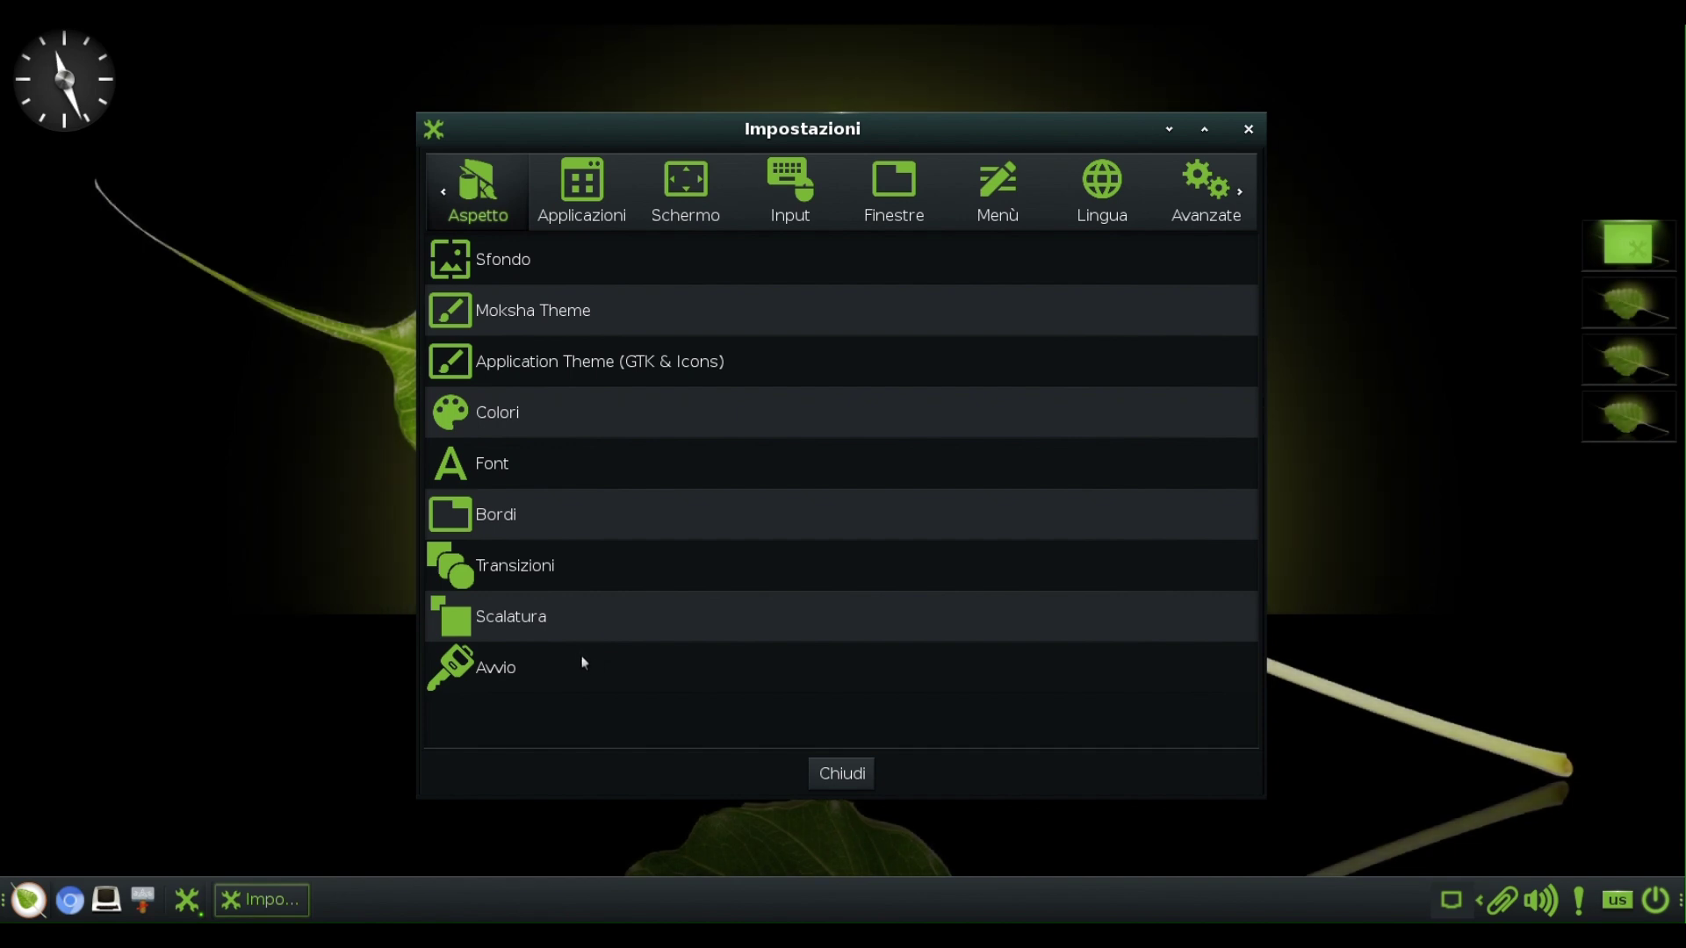
{"action": "left_click", "coordinate": [562, 619]}
{"action": "left_click", "coordinate": [1315, 195]}
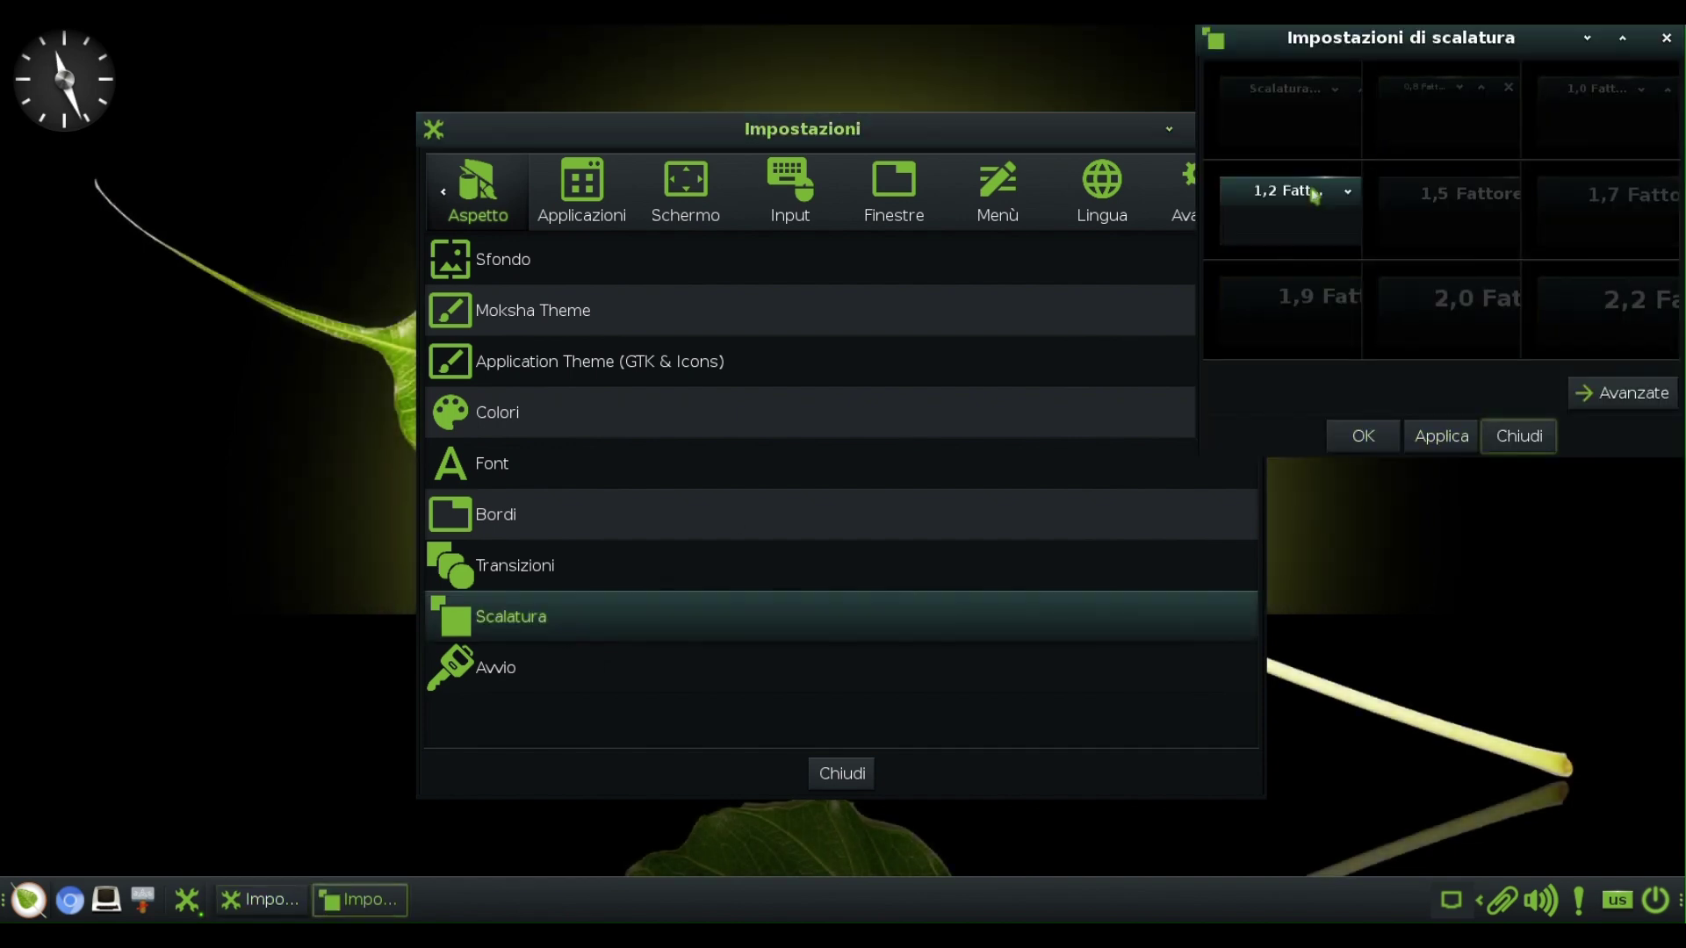
{"action": "left_click", "coordinate": [1456, 426]}
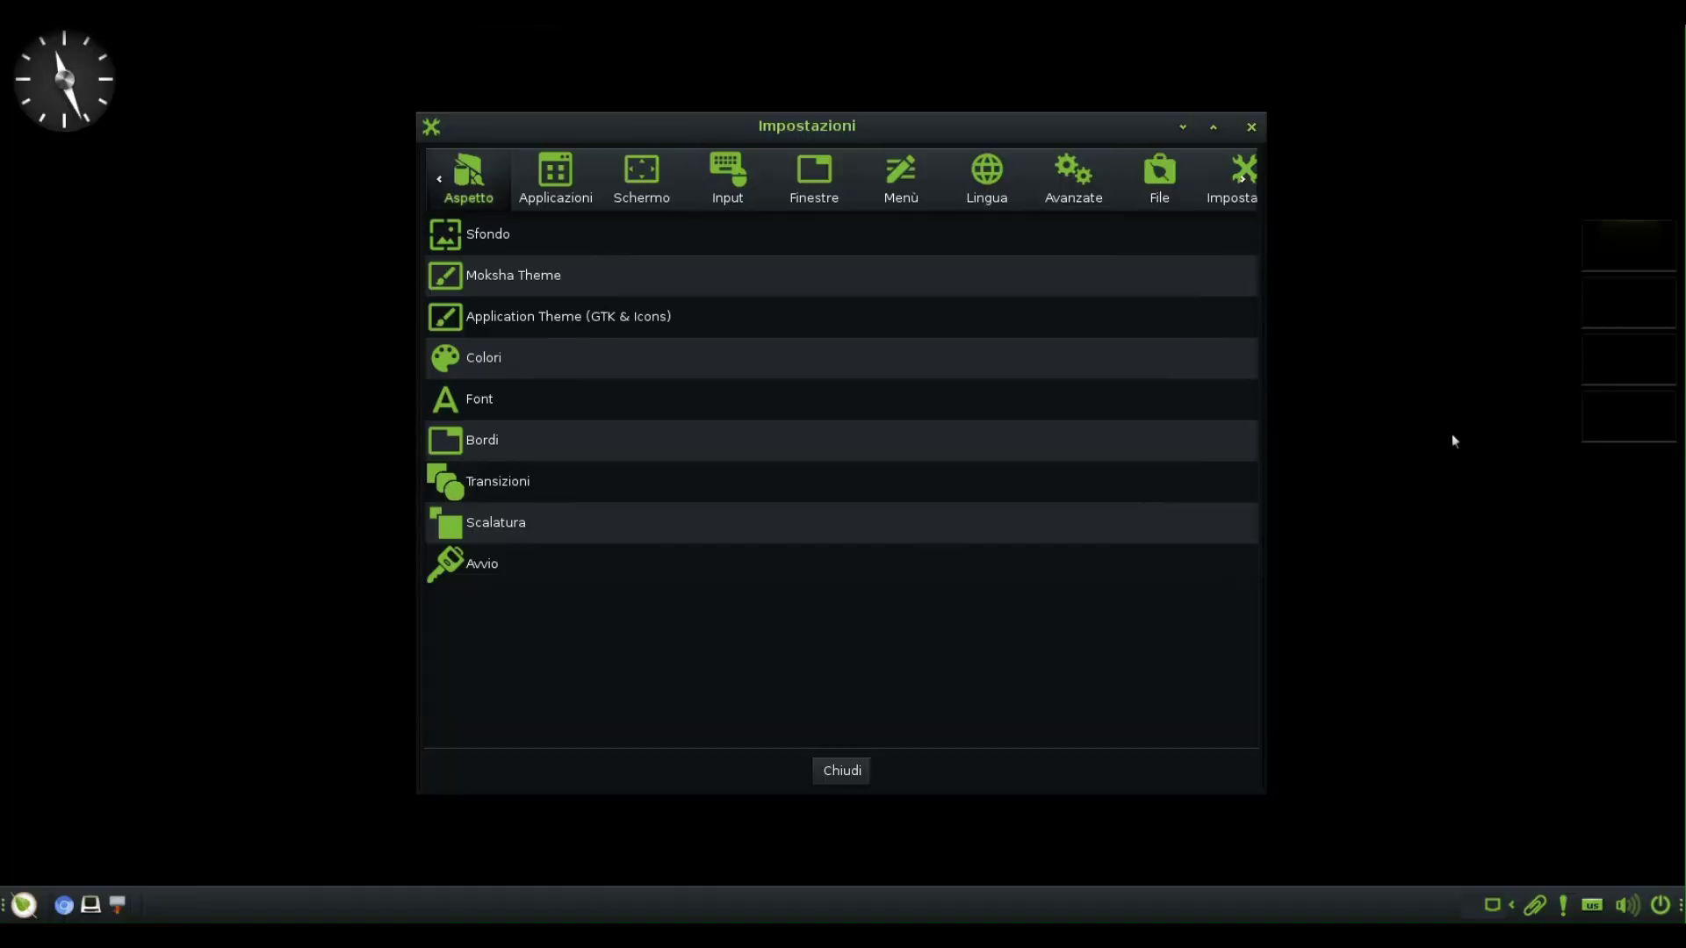
Step: Review the Moksha startup splash settings (Avvio) and the list of IBar applications, and close both windows without changes
{"action": "left_click", "coordinate": [528, 563]}
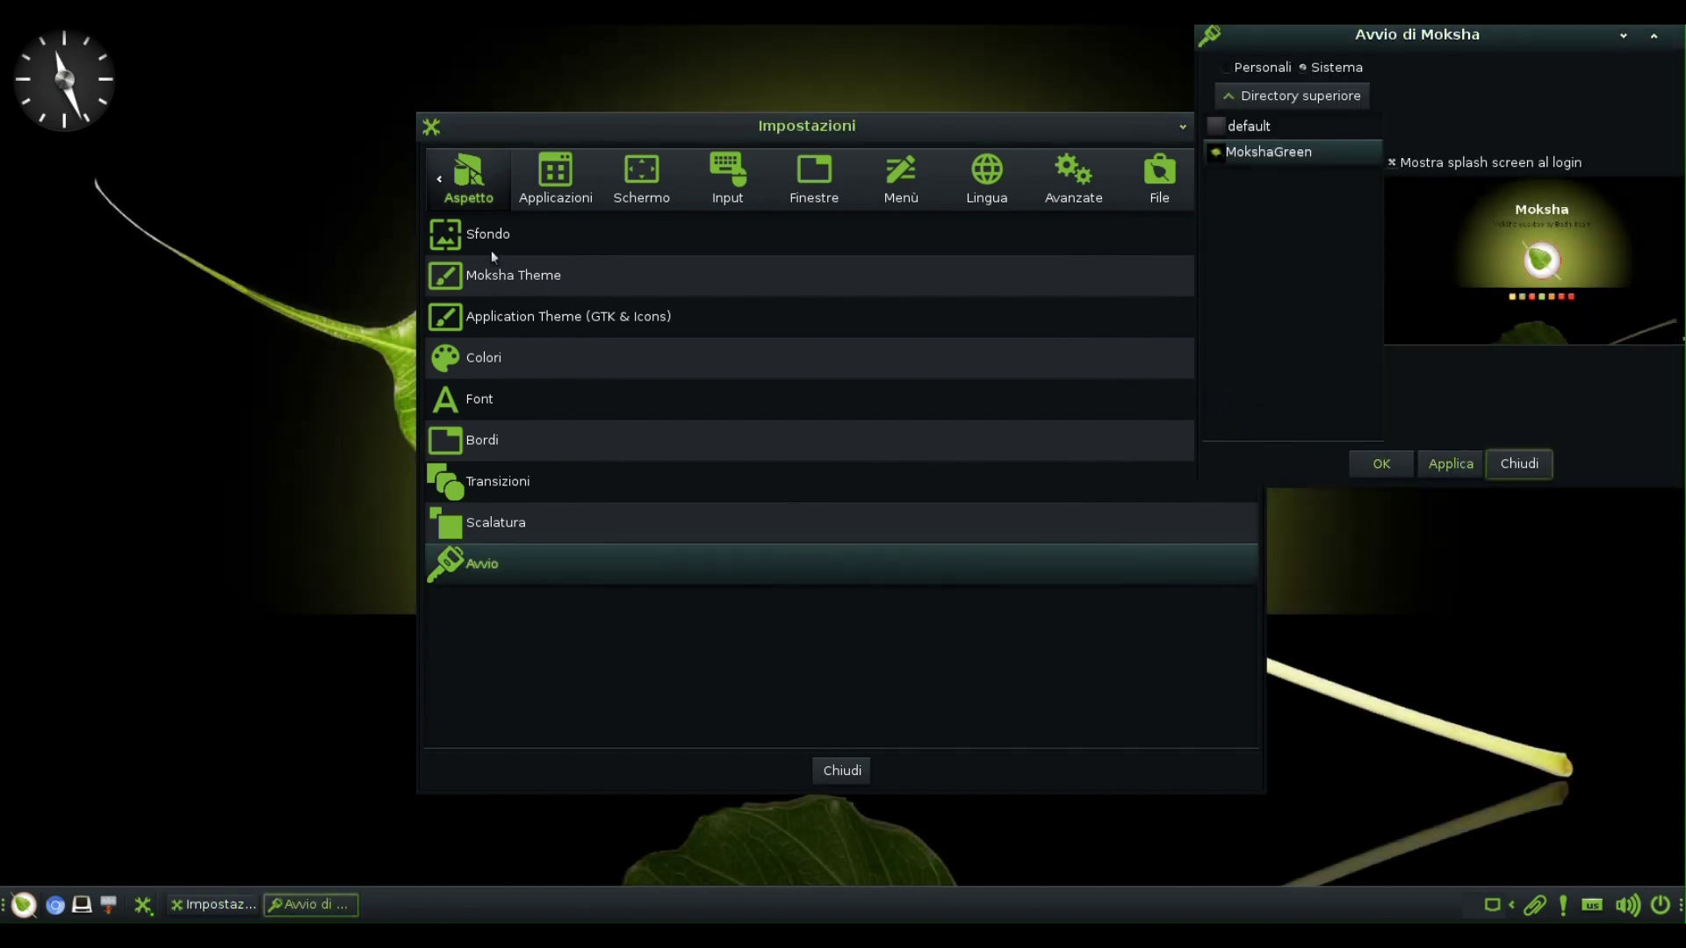
{"action": "left_click", "coordinate": [547, 180]}
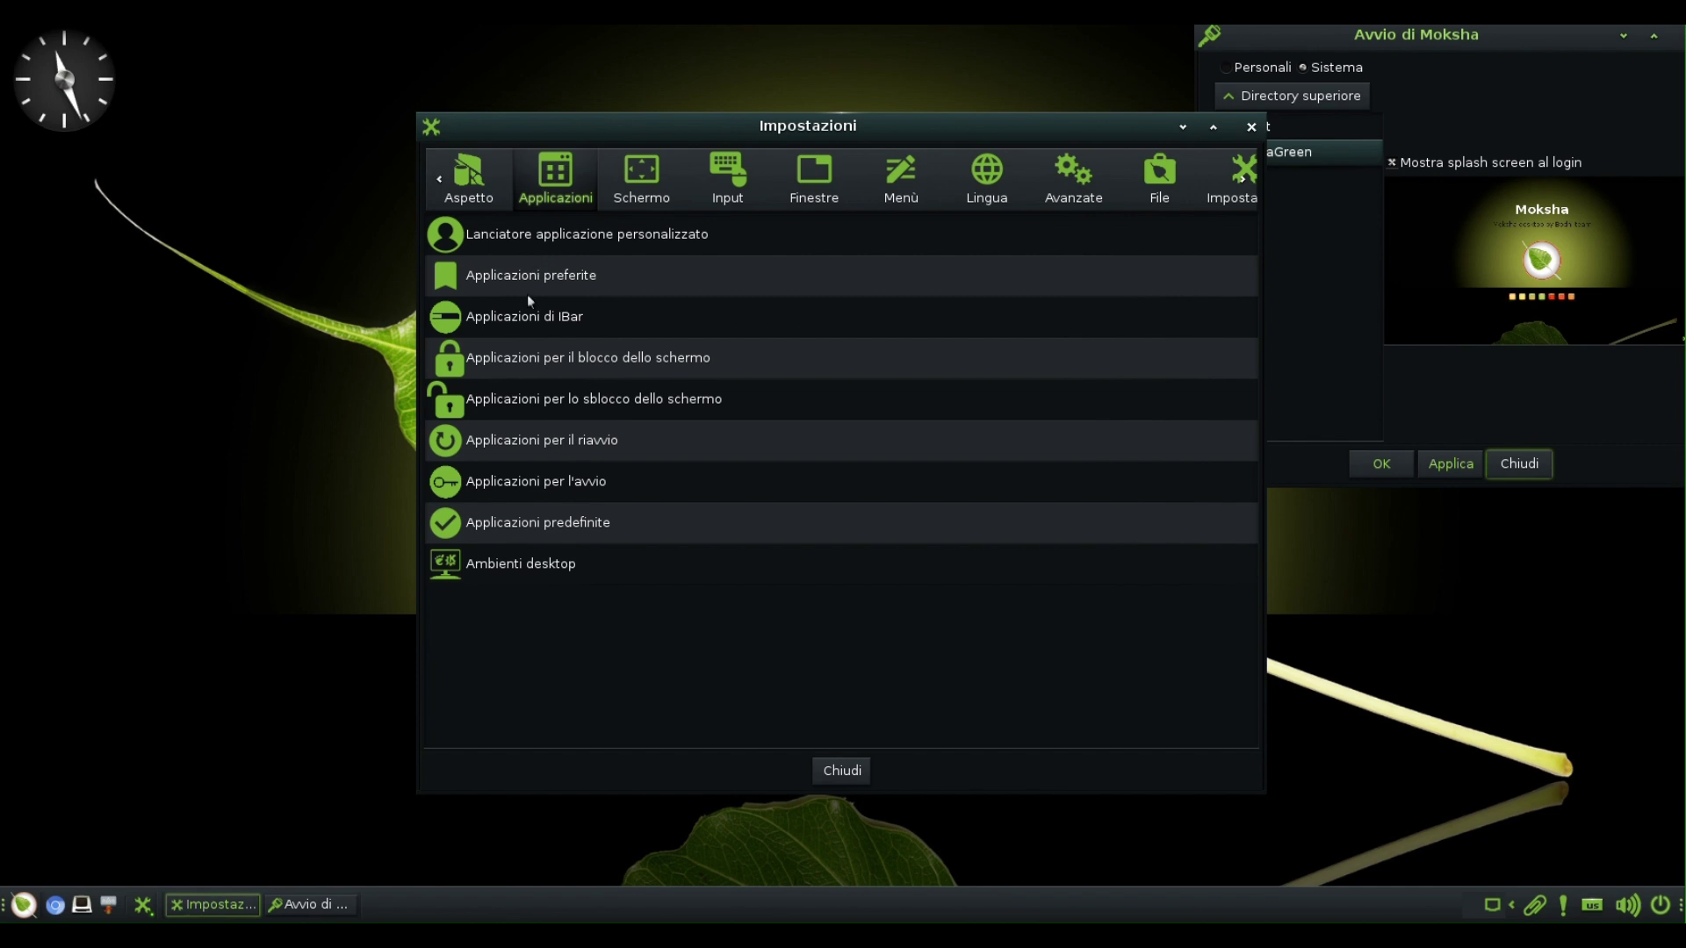
{"action": "left_click", "coordinate": [527, 318]}
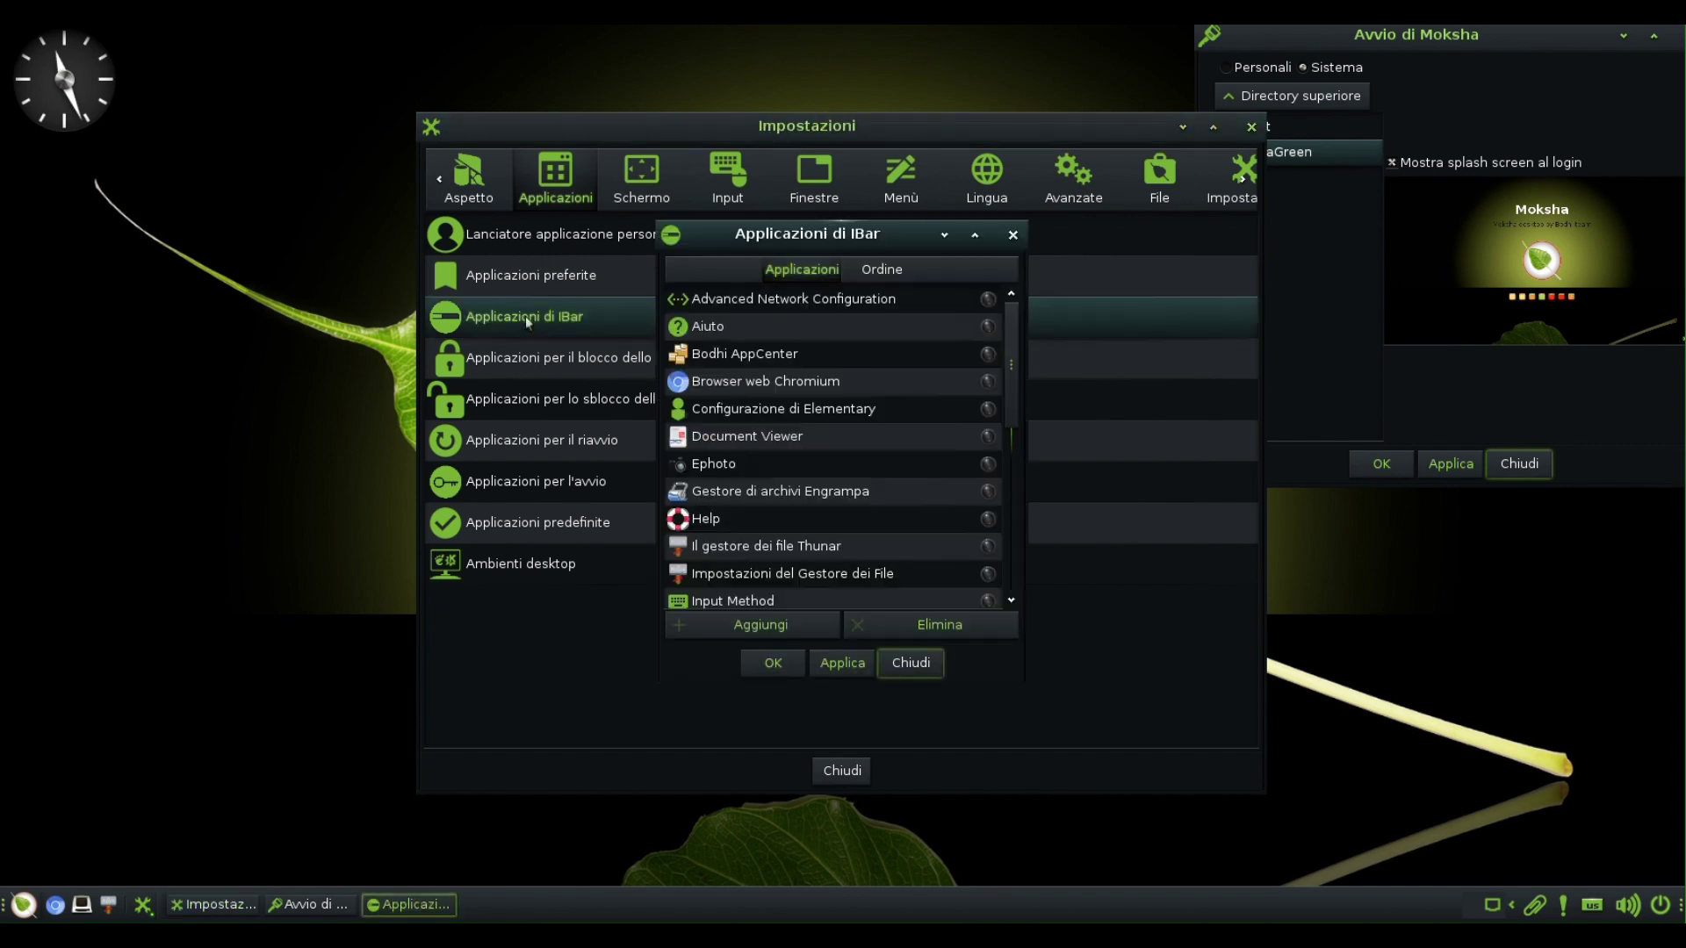
{"action": "scroll", "coordinate": [935, 399], "scroll_direction": "down", "scroll_amount": 2}
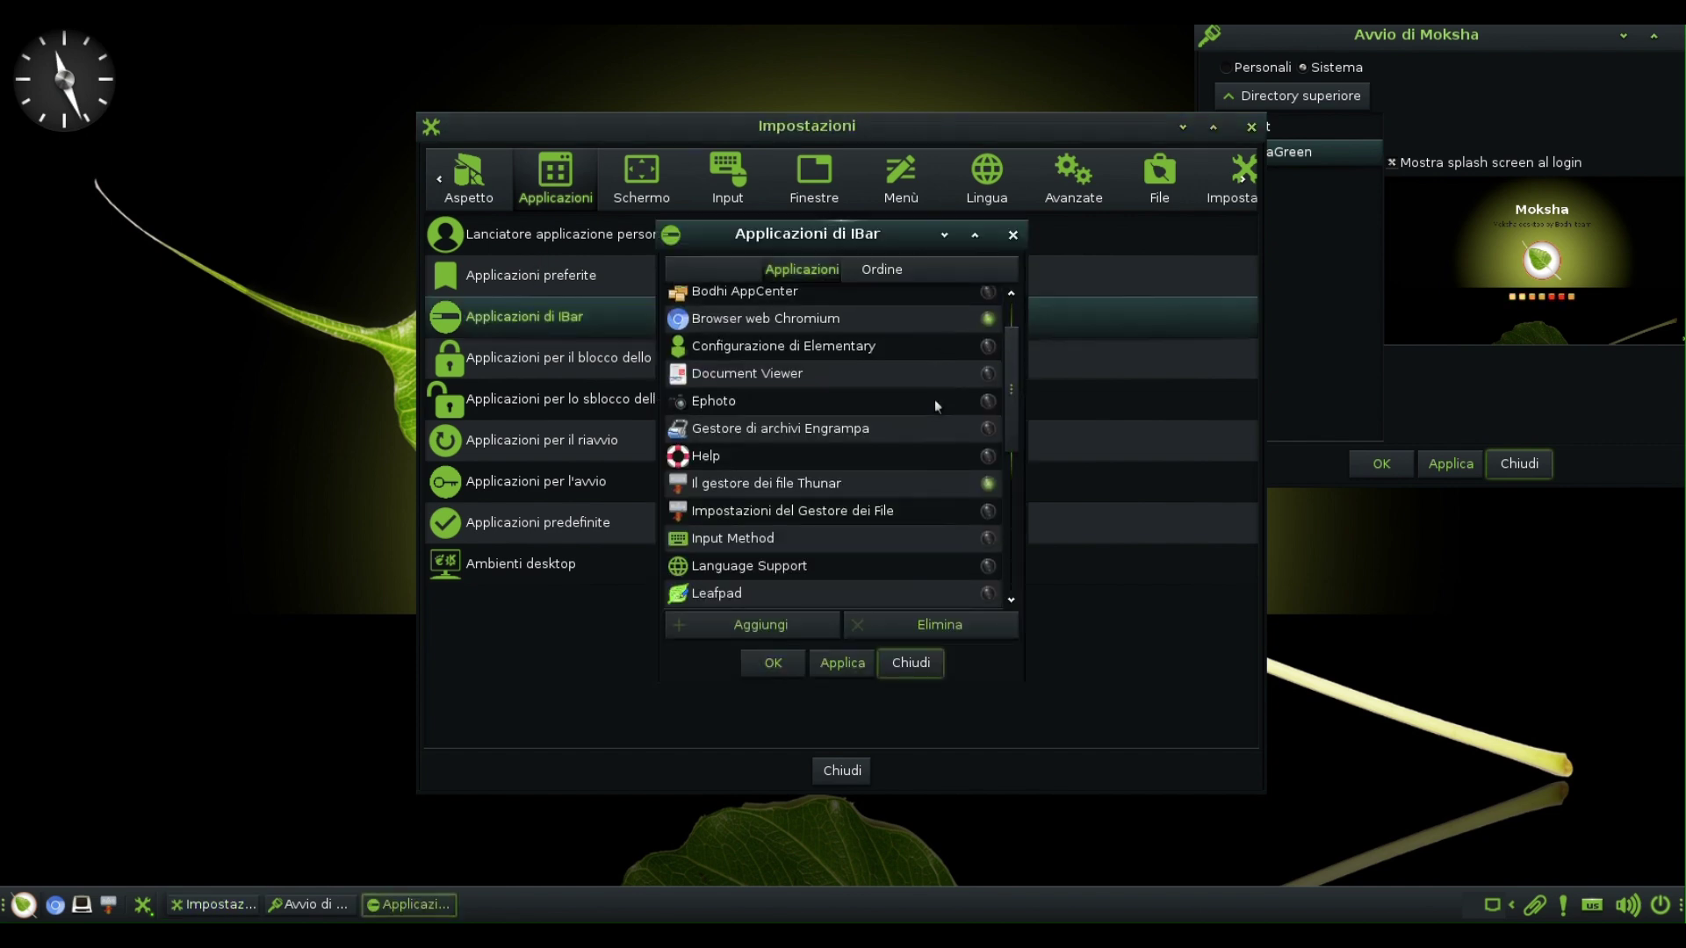
{"action": "scroll", "coordinate": [934, 398], "scroll_direction": "down", "scroll_amount": 4}
{"action": "scroll", "coordinate": [934, 398], "scroll_direction": "down", "scroll_amount": 2}
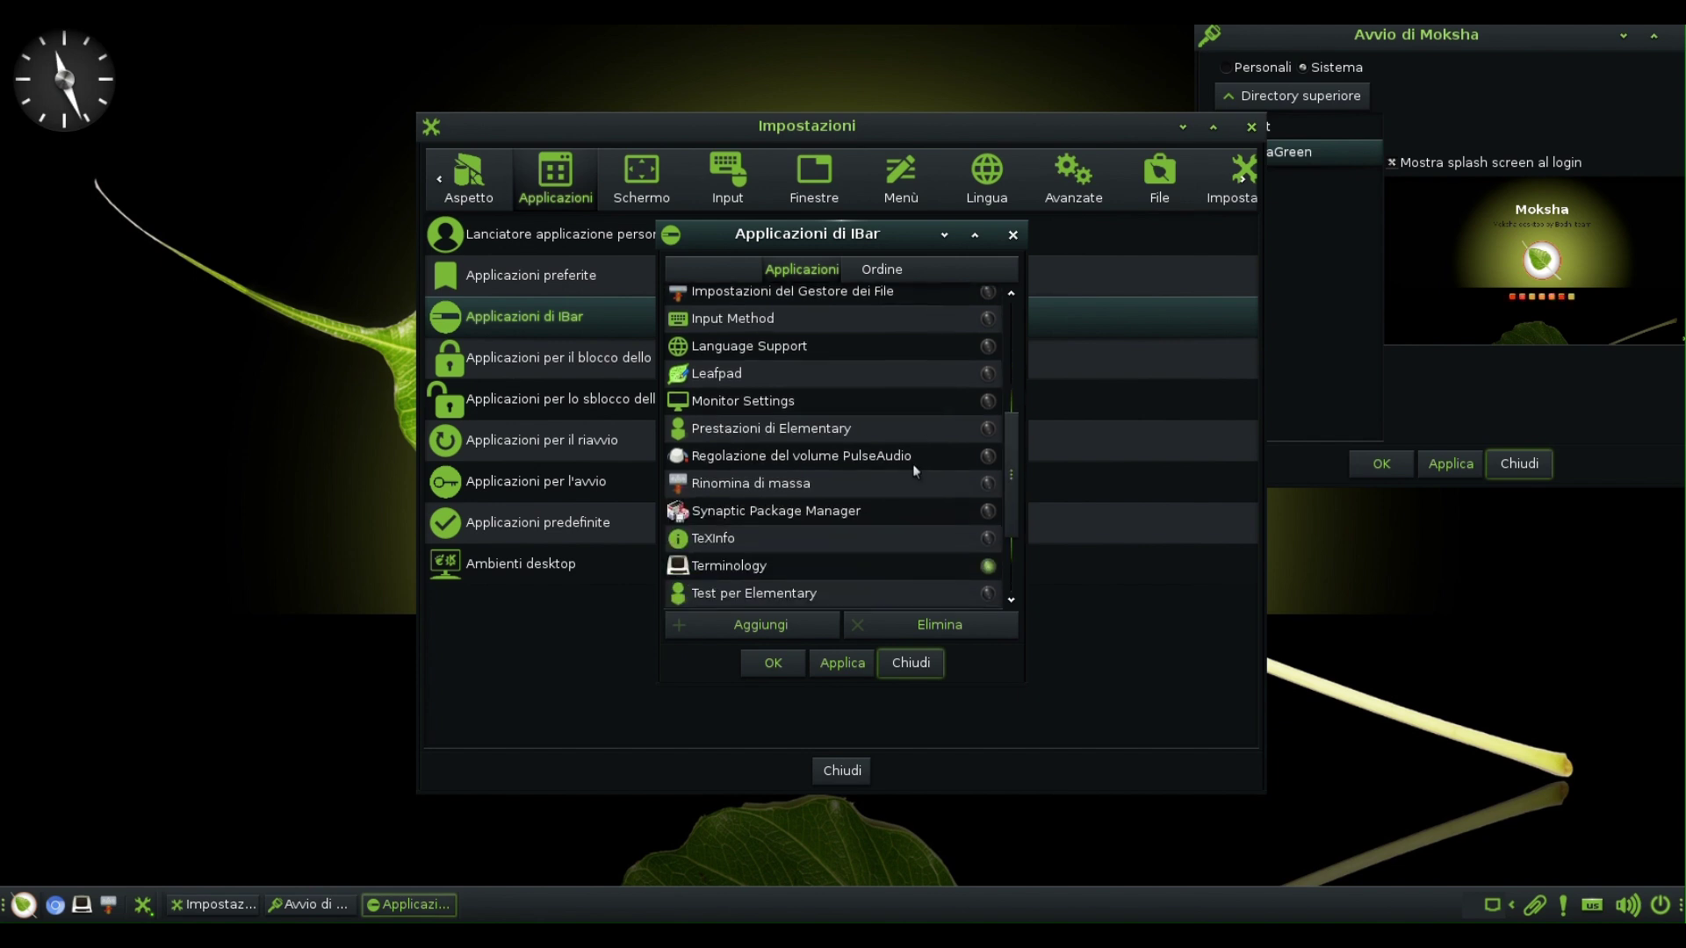
{"action": "left_click", "coordinate": [903, 664]}
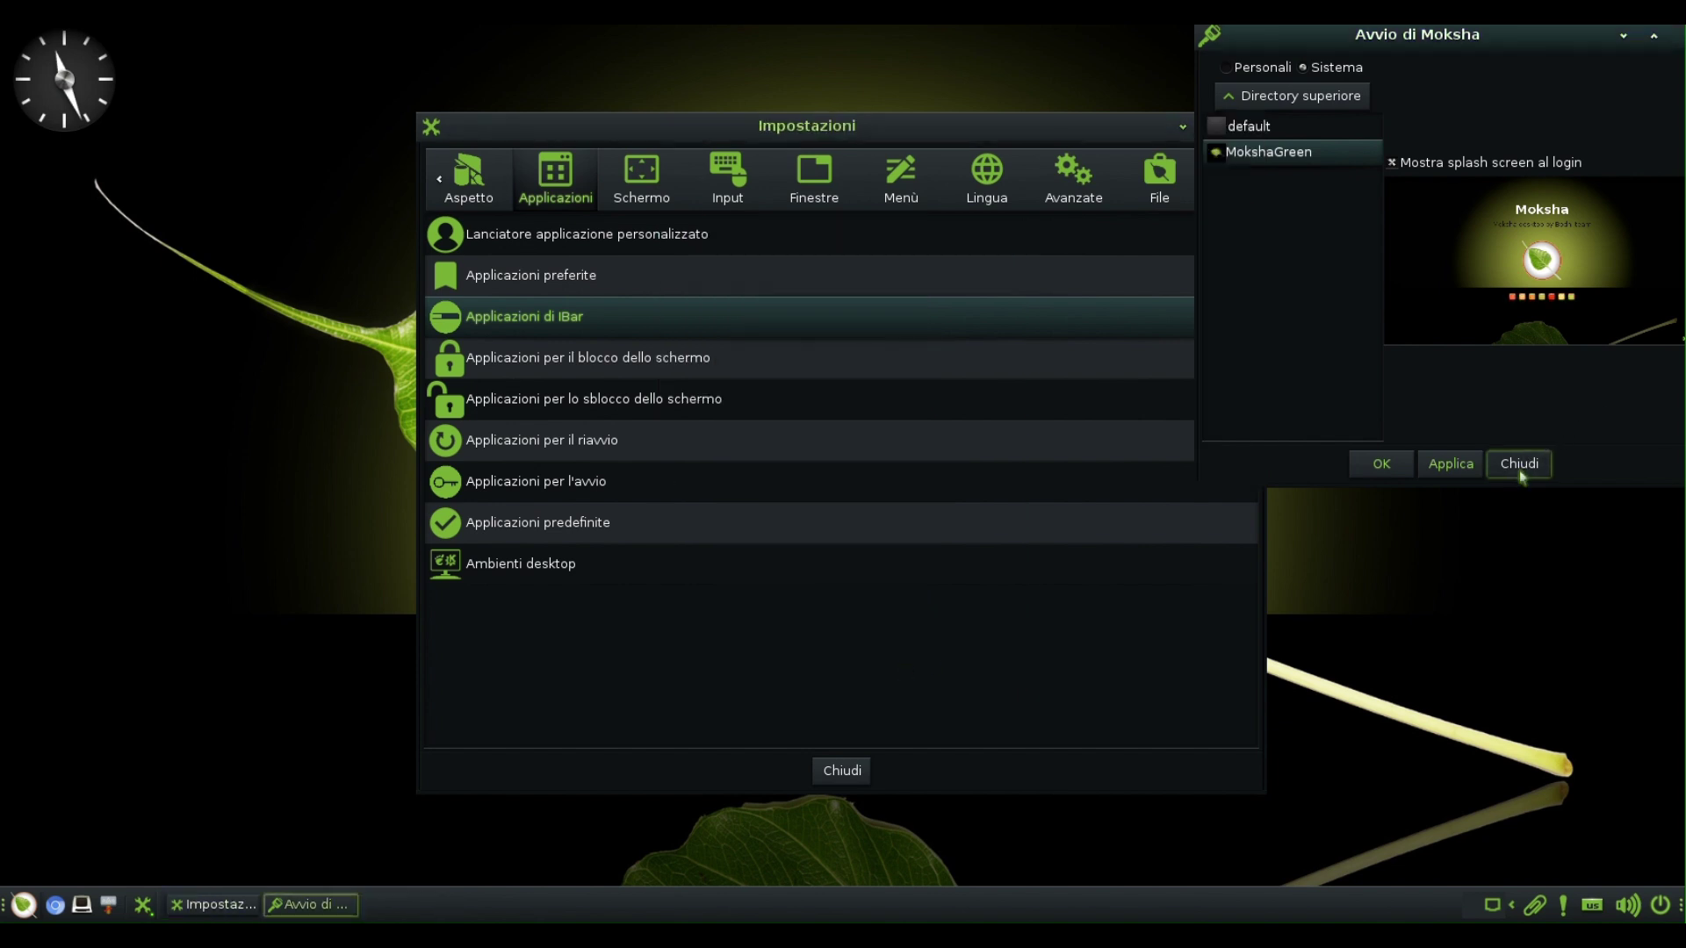
{"action": "left_click", "coordinate": [1528, 462]}
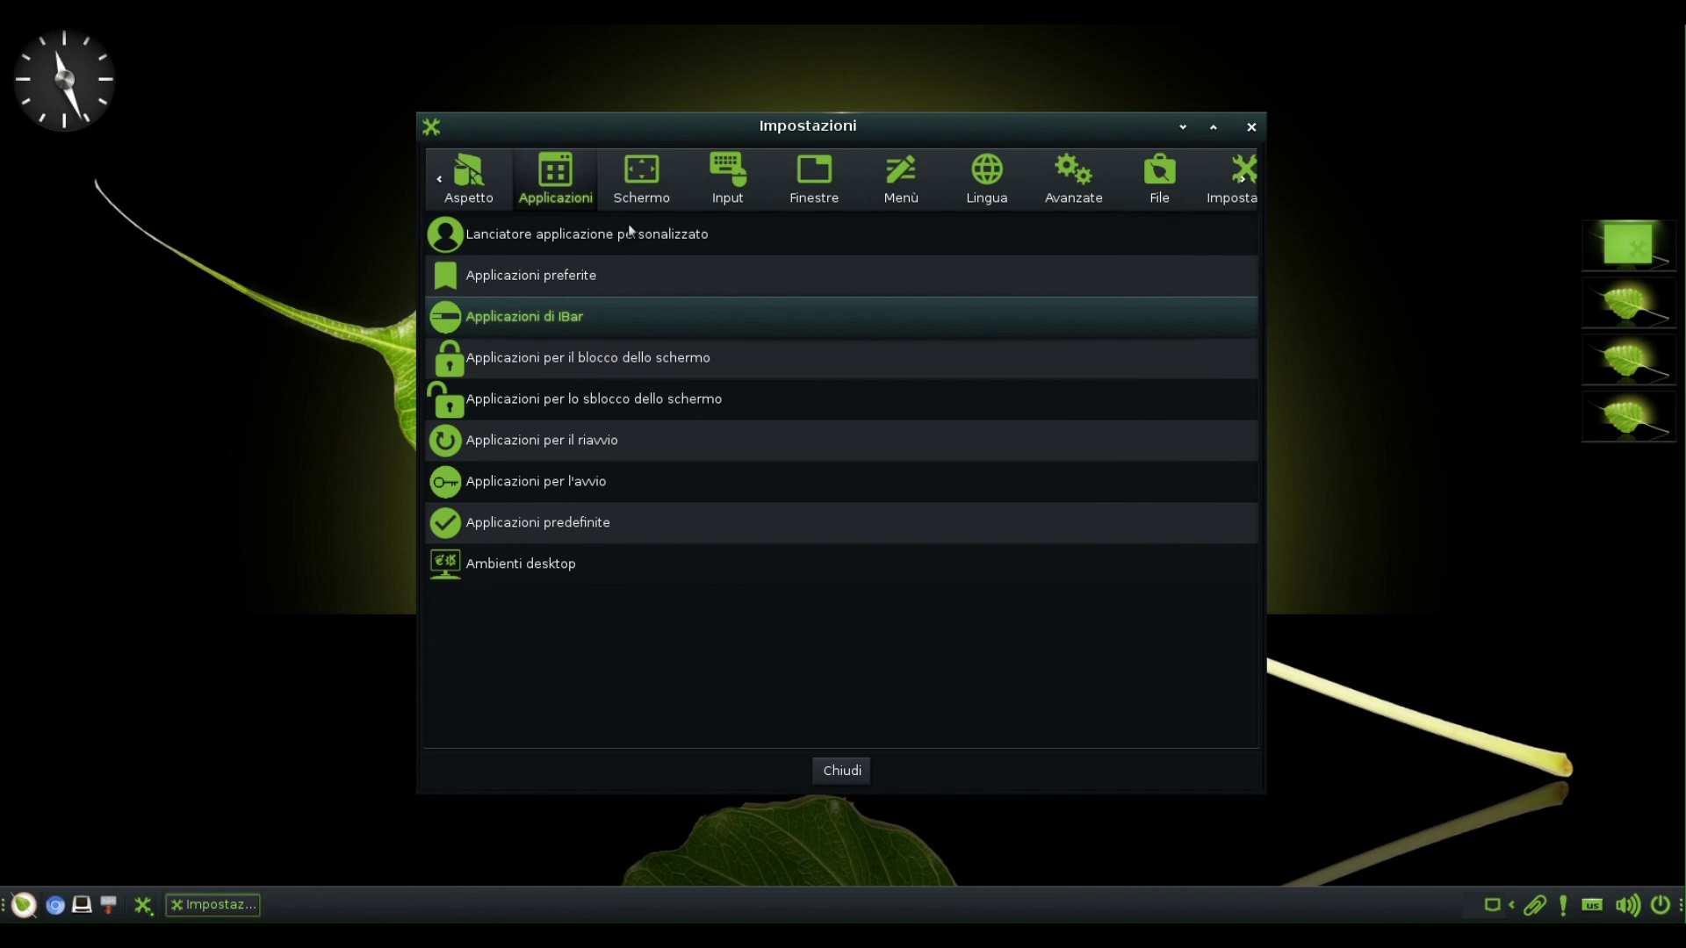
Step: Reduce the vertical number of virtual desktops to 2, and test it by switching to the second desktop and back
{"action": "left_click", "coordinate": [644, 182]}
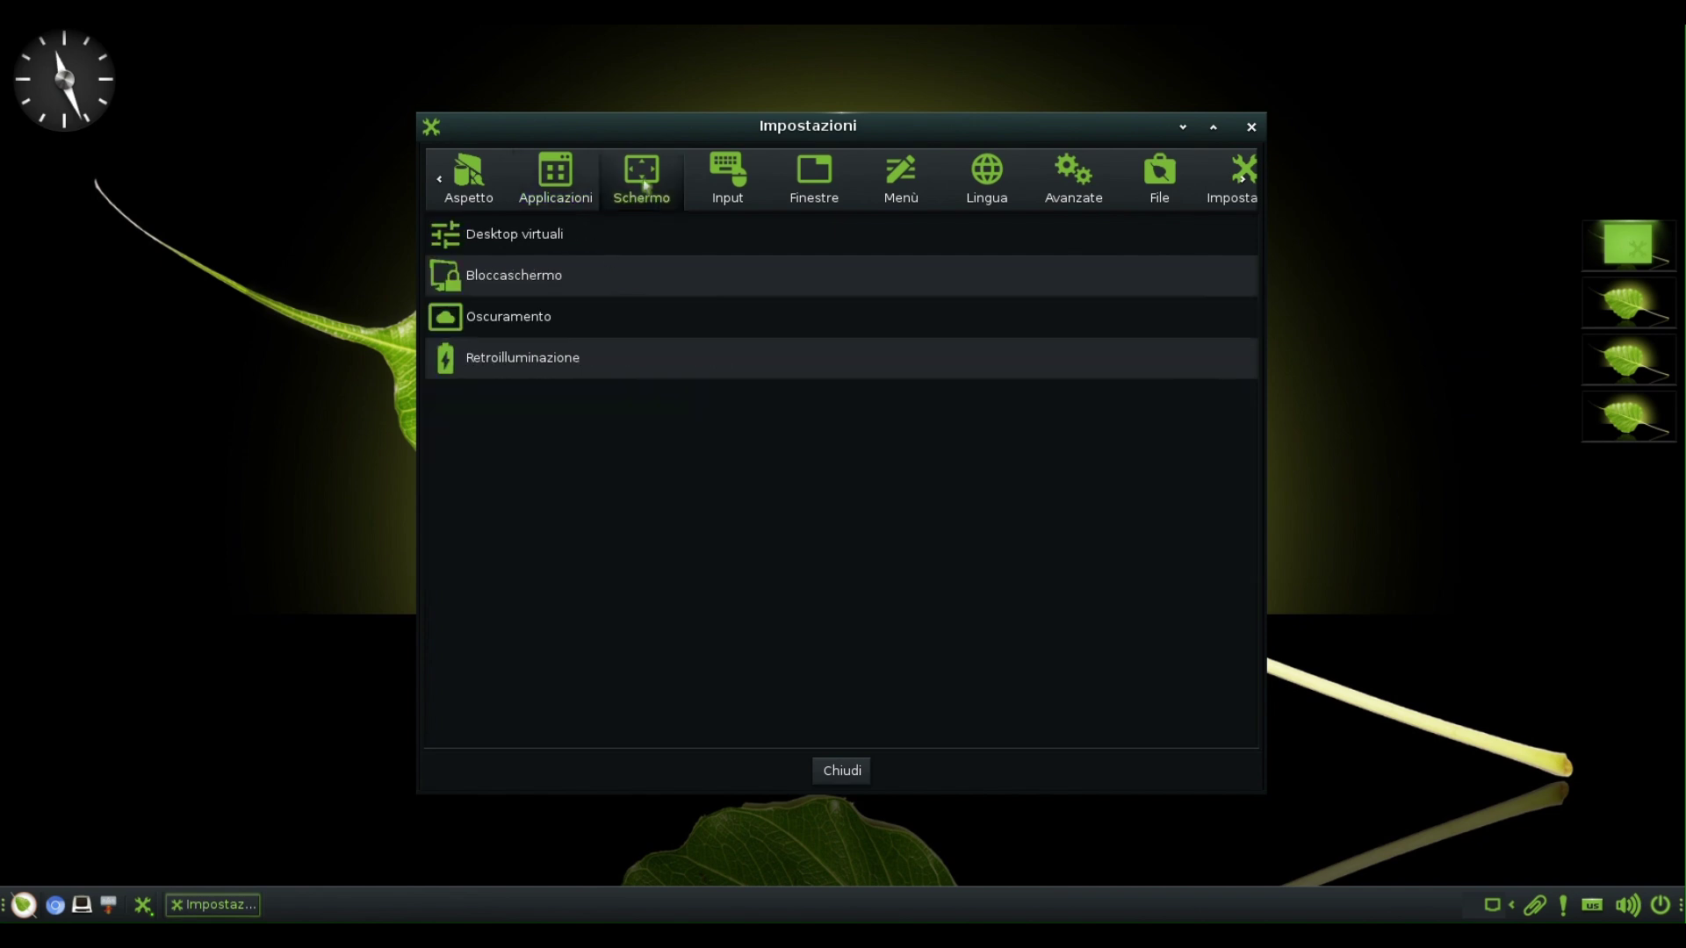
{"action": "left_click", "coordinate": [579, 240]}
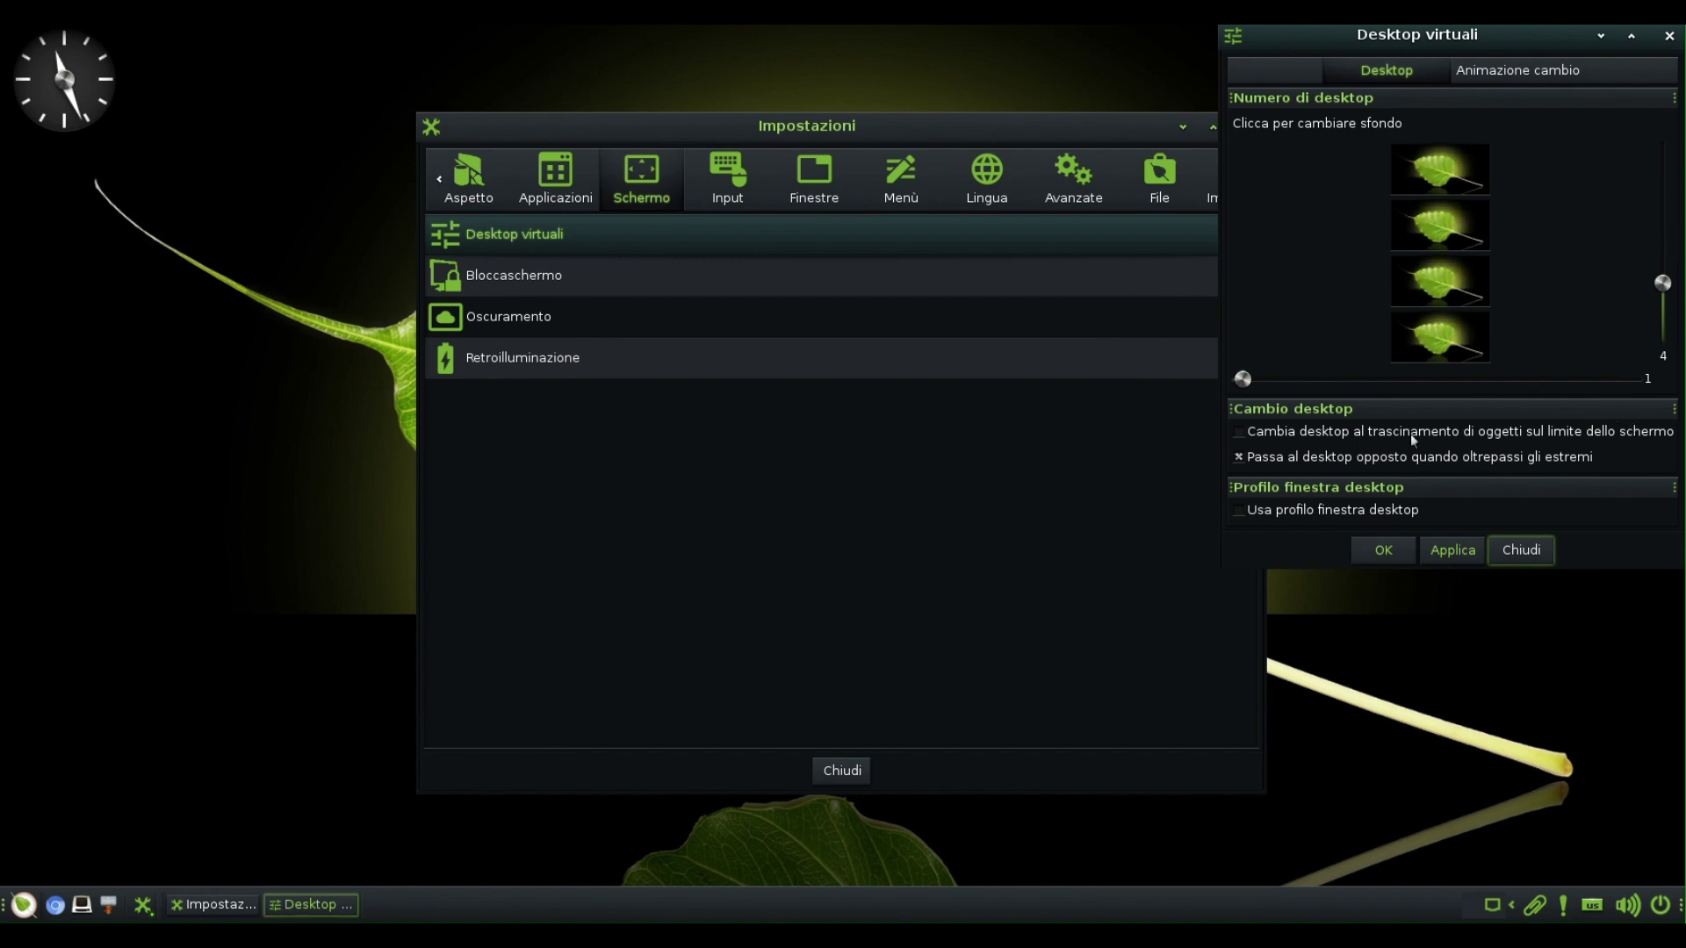
{"action": "left_click_drag", "start_coordinate": [1668, 307], "coordinate": [1664, 367]}
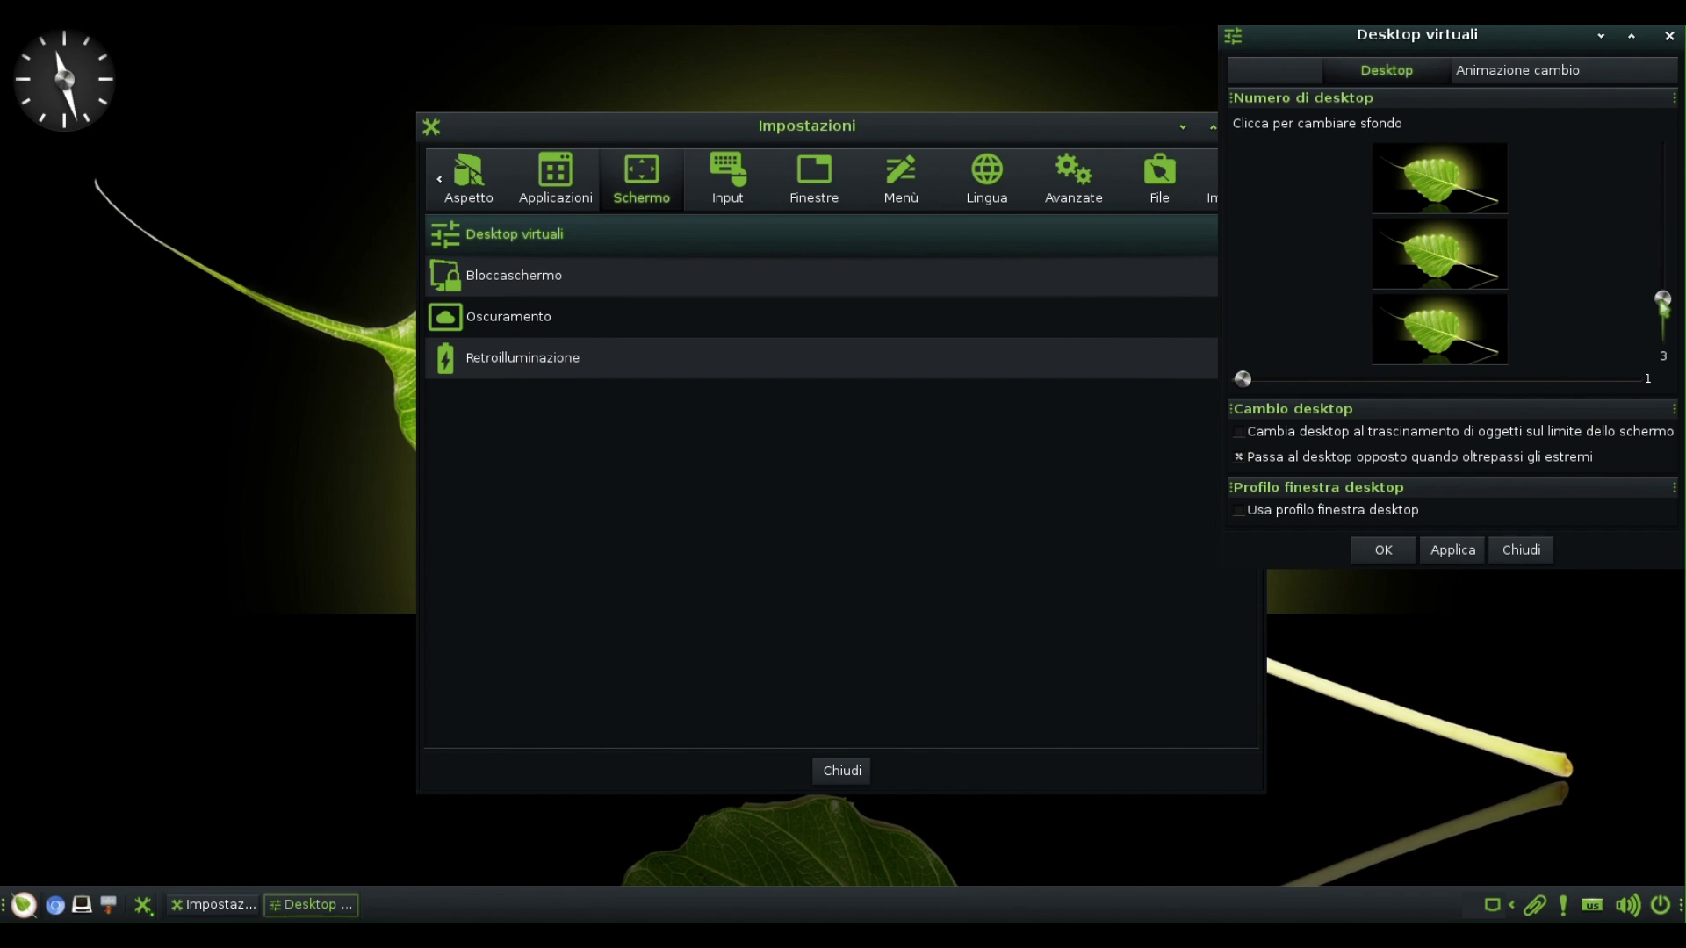
{"action": "left_click", "coordinate": [1452, 549]}
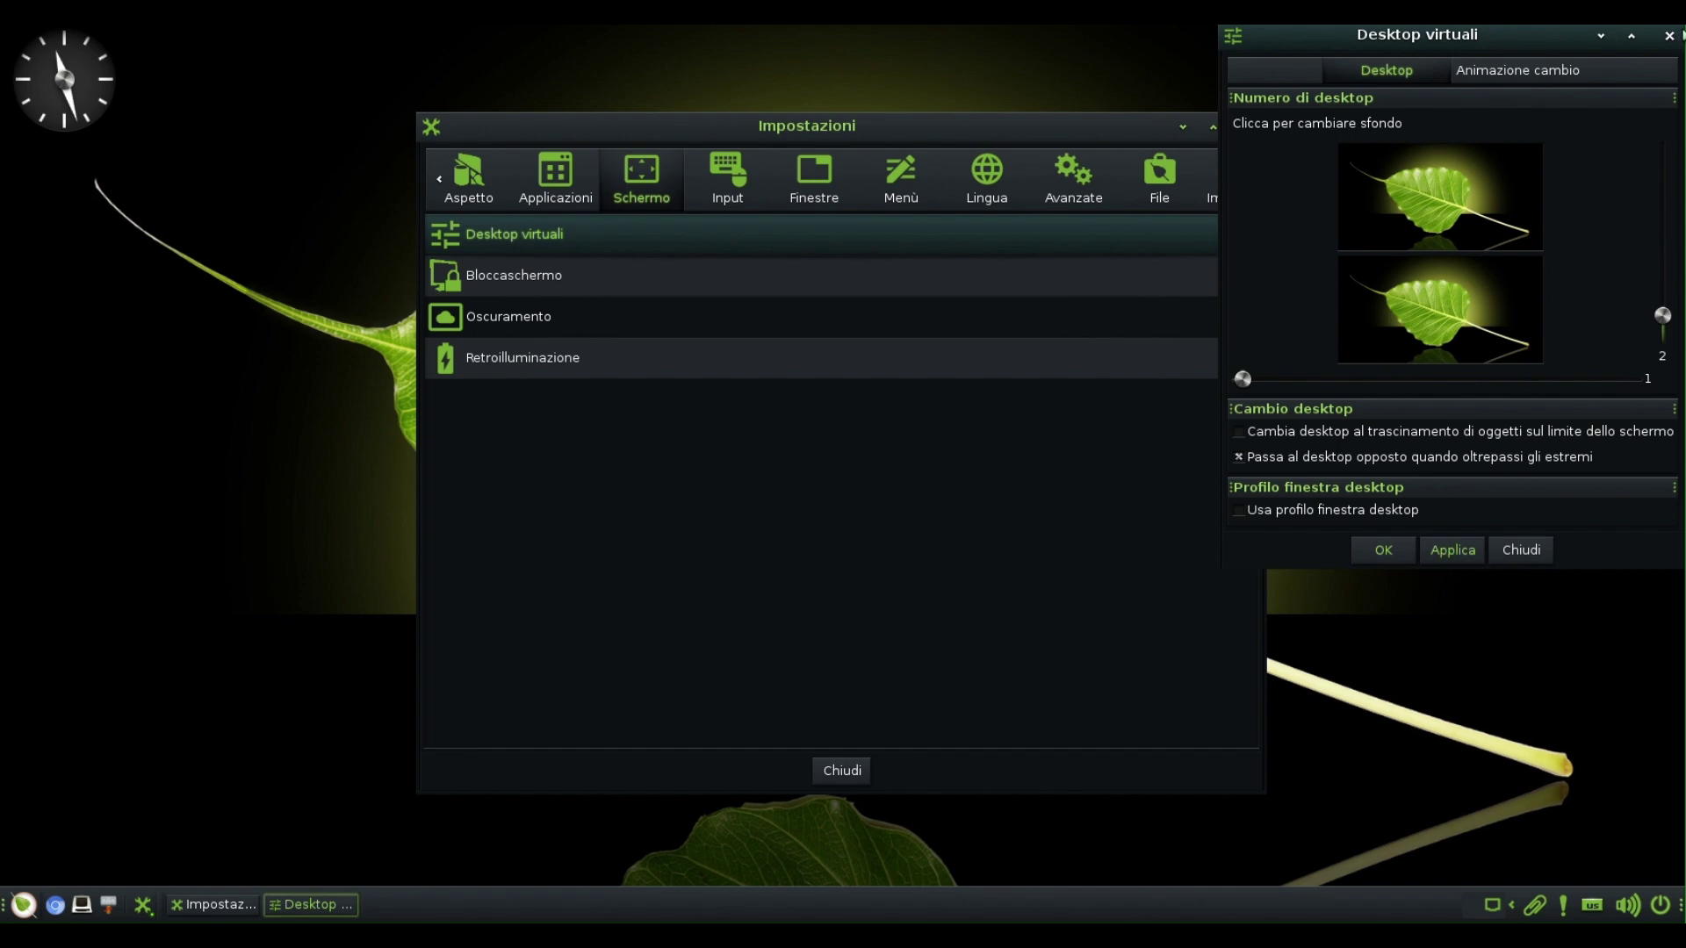
{"action": "left_click", "coordinate": [1670, 37]}
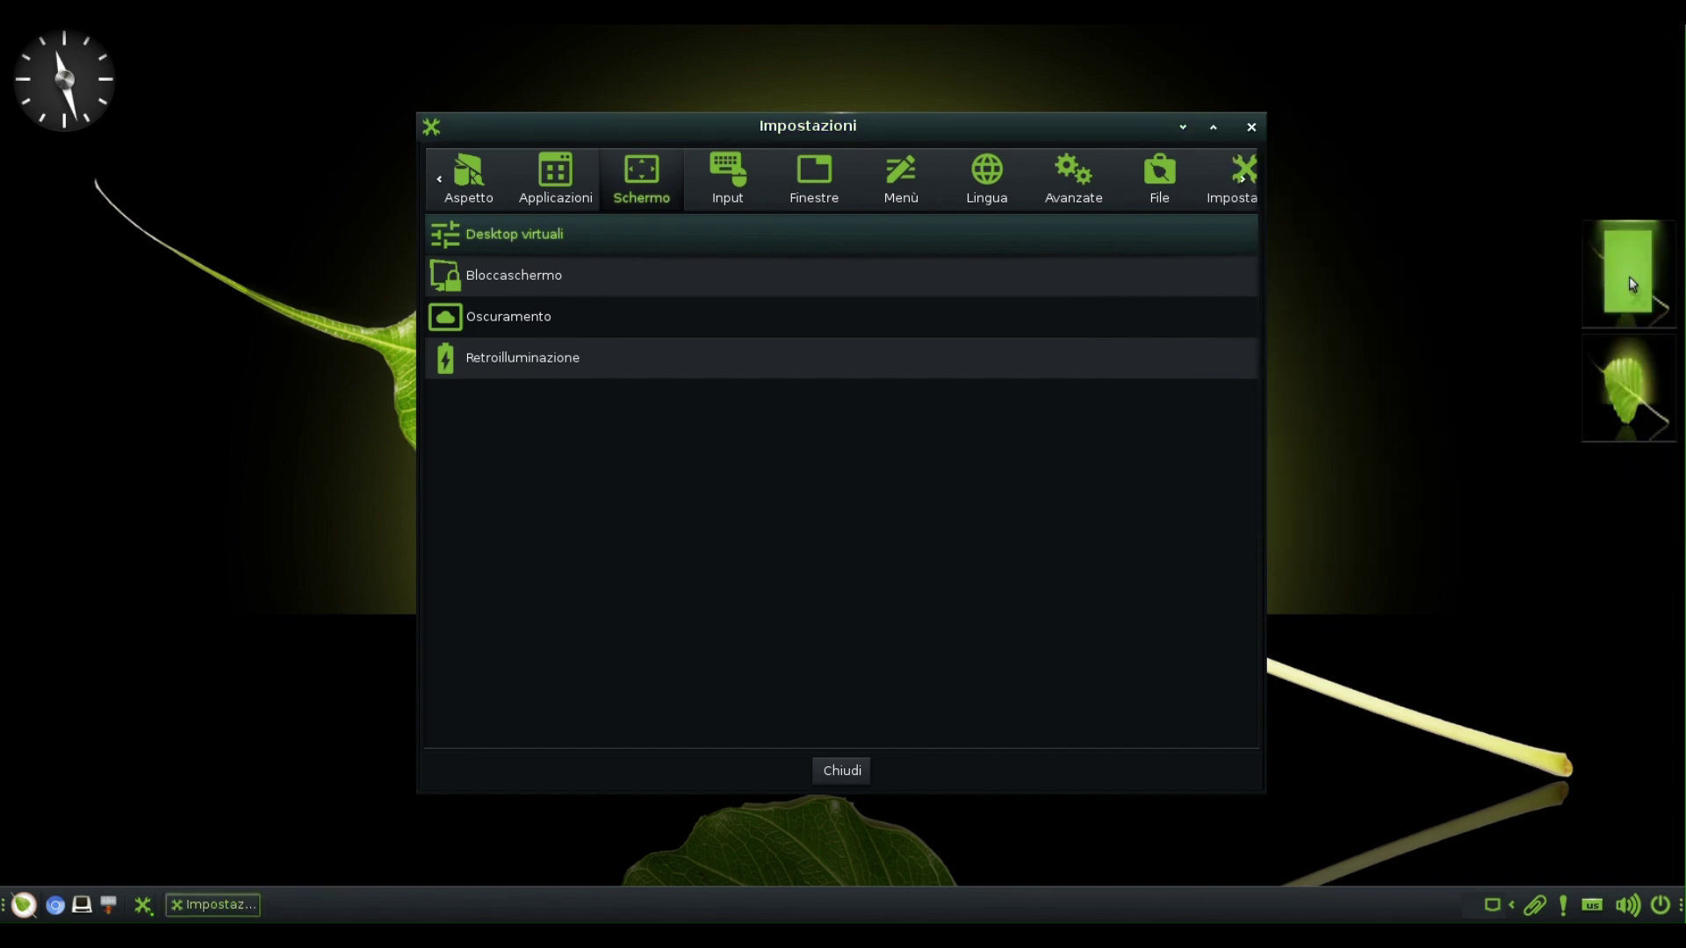
{"action": "left_click", "coordinate": [1637, 415]}
{"action": "left_click", "coordinate": [1621, 309]}
Step: Review the screen blanking (Oscuramento) and backlight (Retroilluminazione) settings, and close the backlight window
{"action": "left_click", "coordinate": [530, 325]}
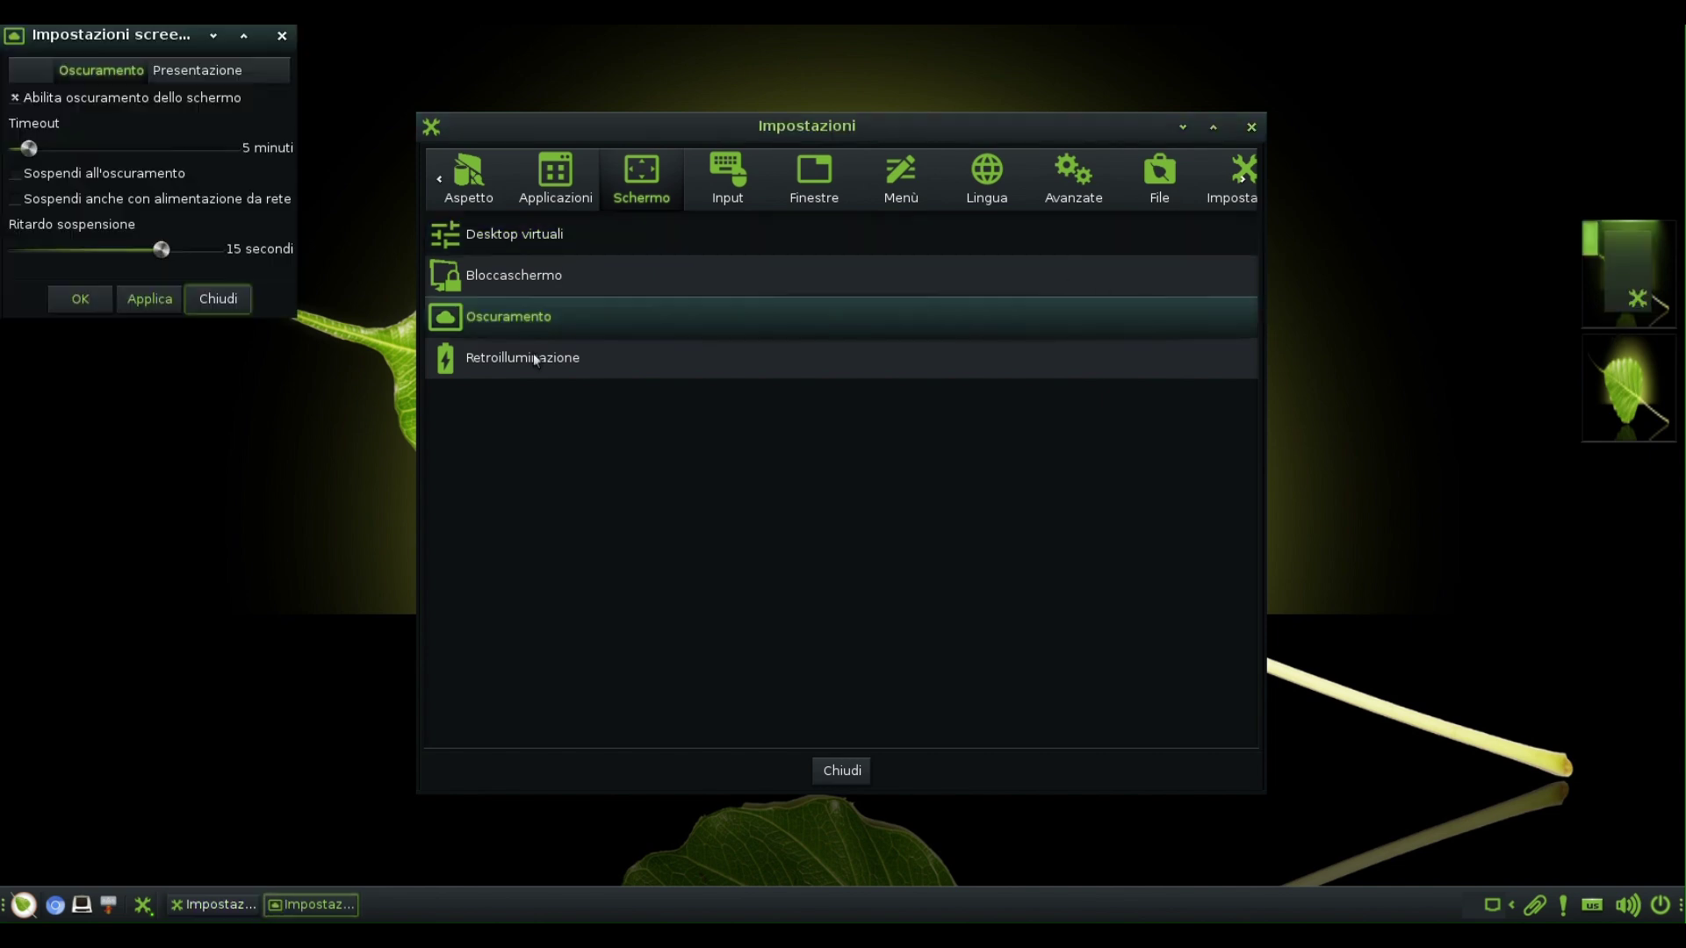
{"action": "left_click", "coordinate": [534, 356]}
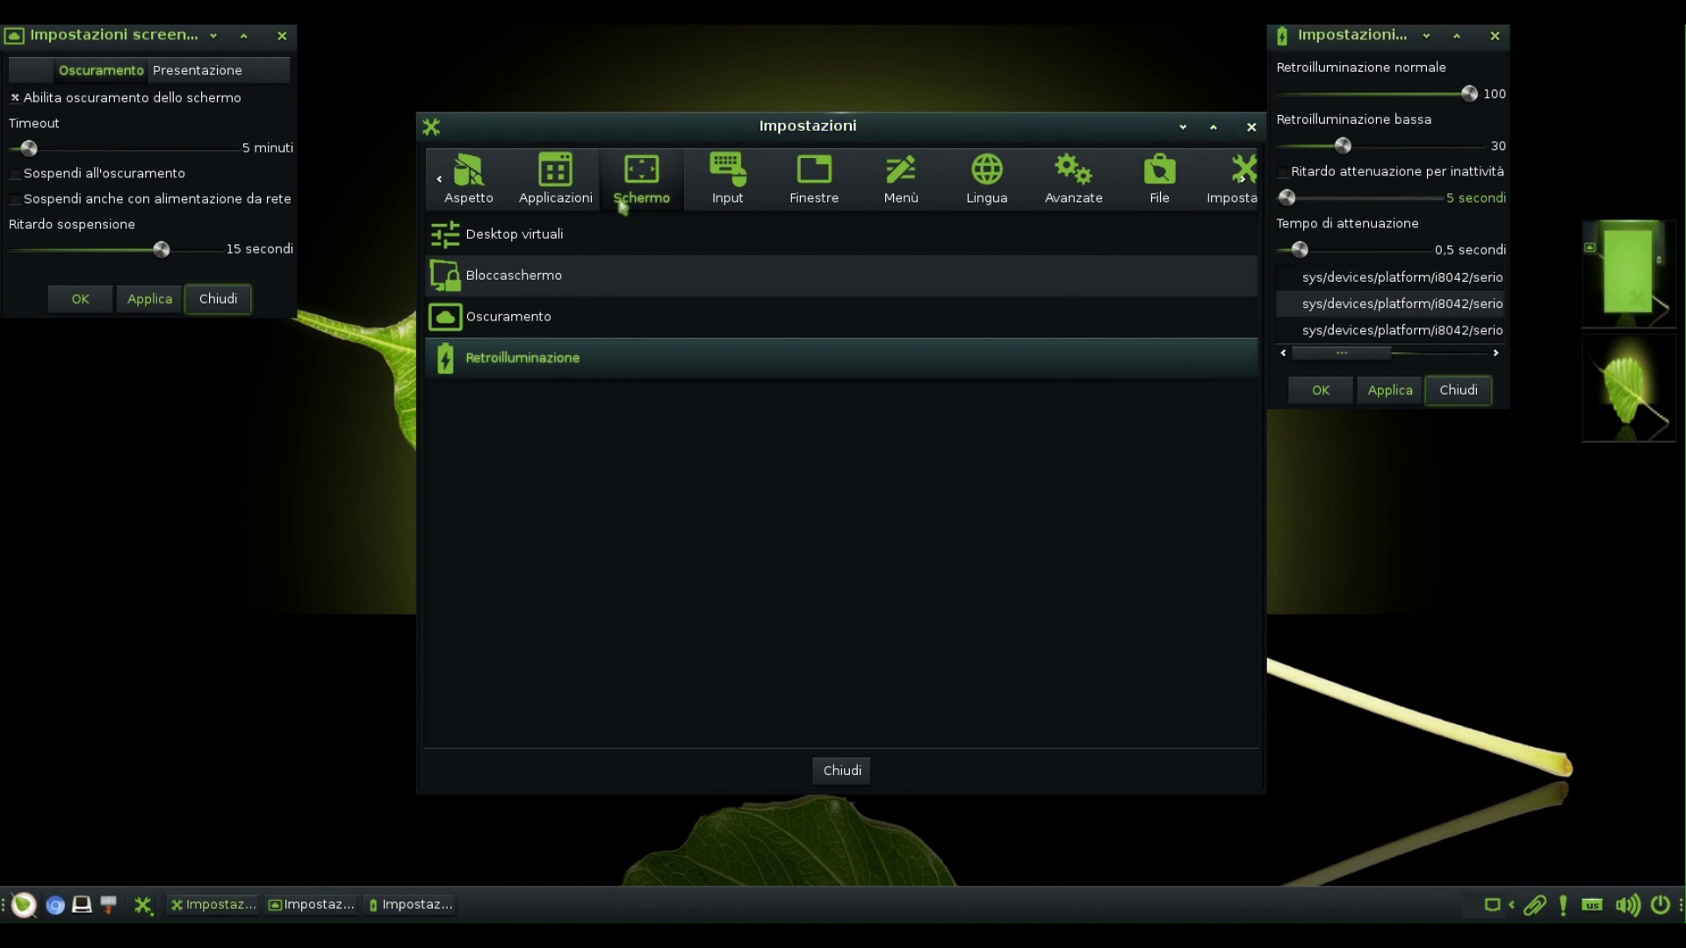
{"action": "left_click", "coordinate": [1495, 37]}
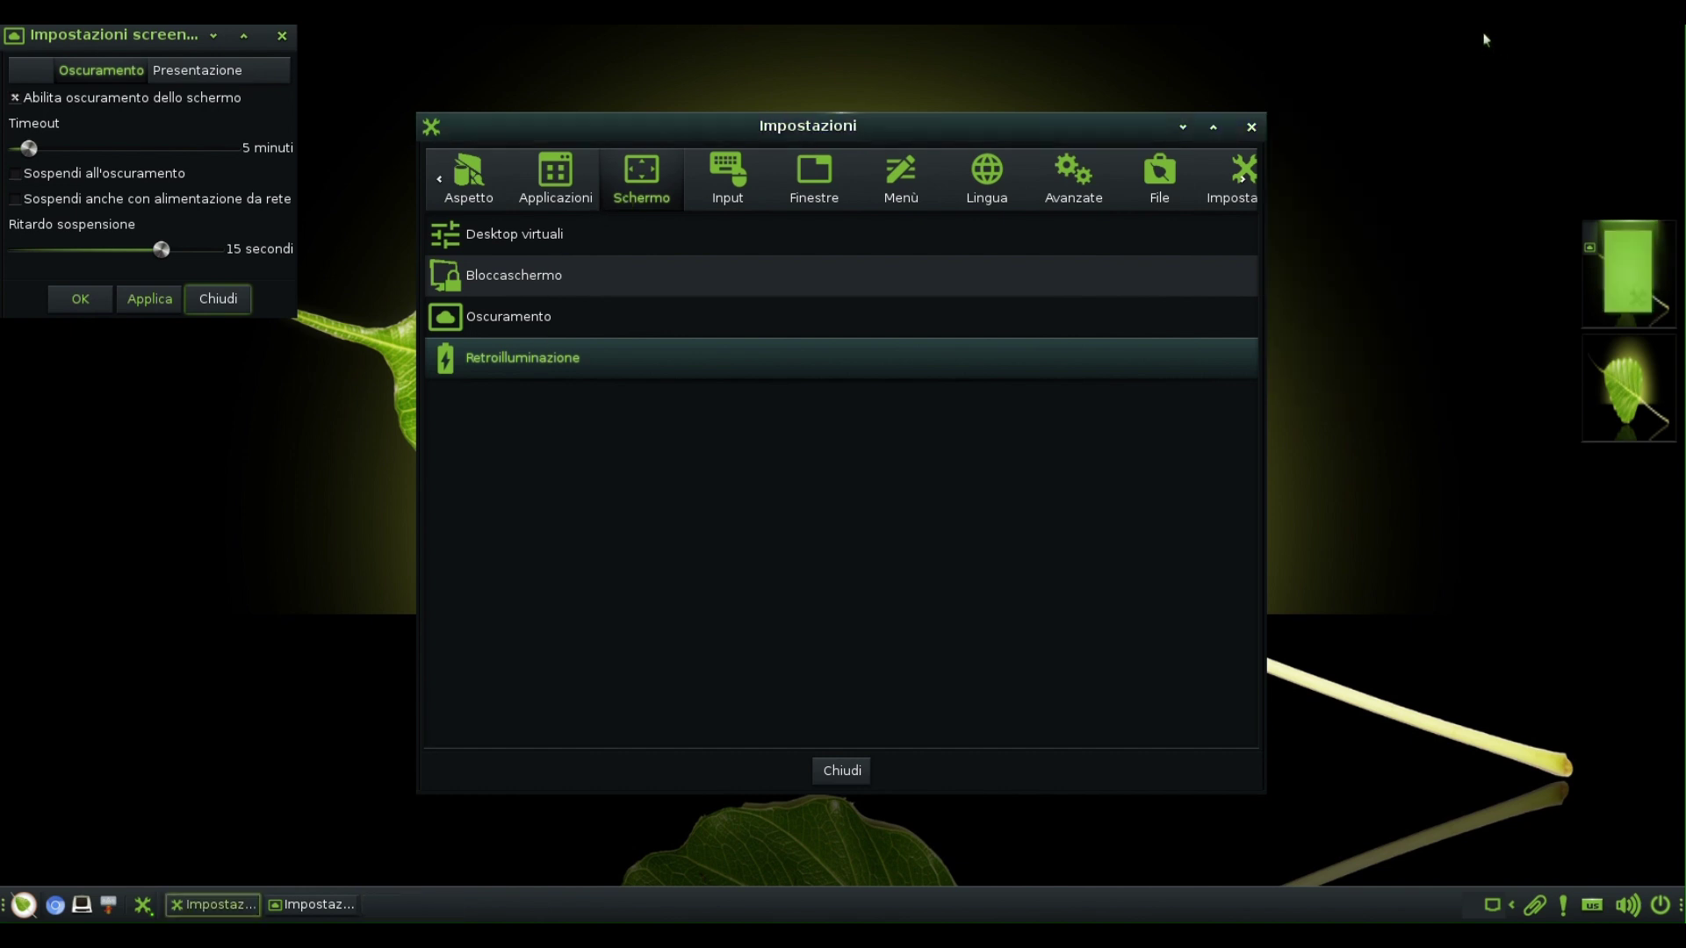
Step: Close the screen blanking settings and set the window focus (Fuoco delle finestre) to Sulla finestra più recente sotto il mouse
{"action": "left_click", "coordinate": [280, 38]}
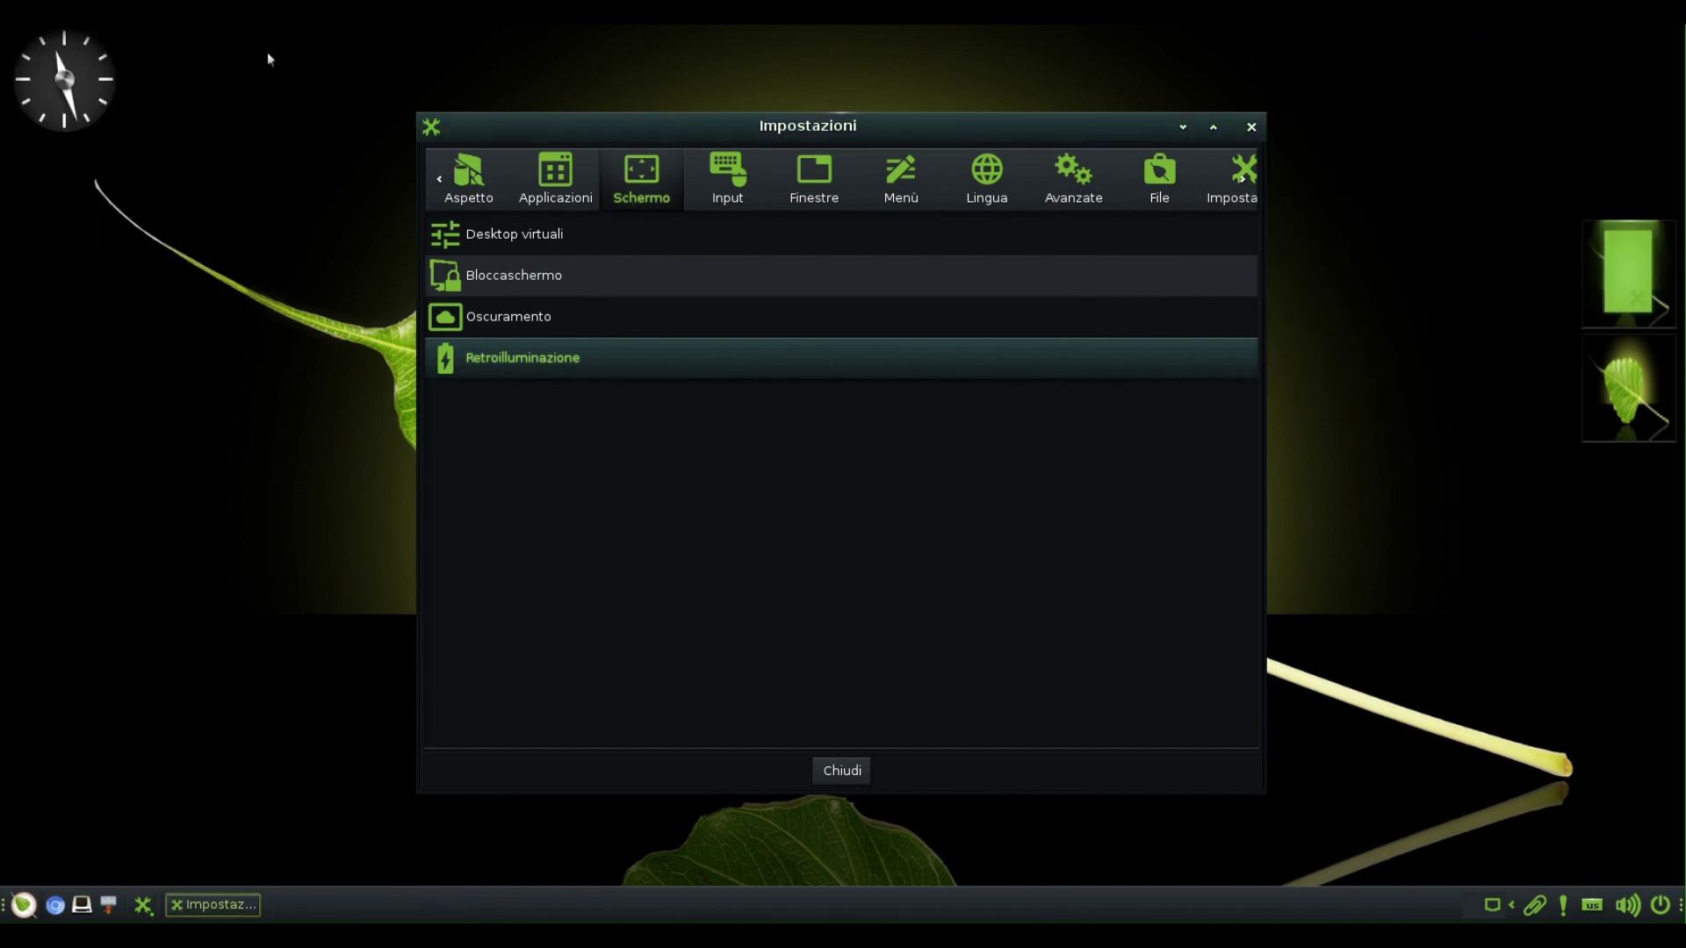
{"action": "left_click", "coordinate": [836, 194]}
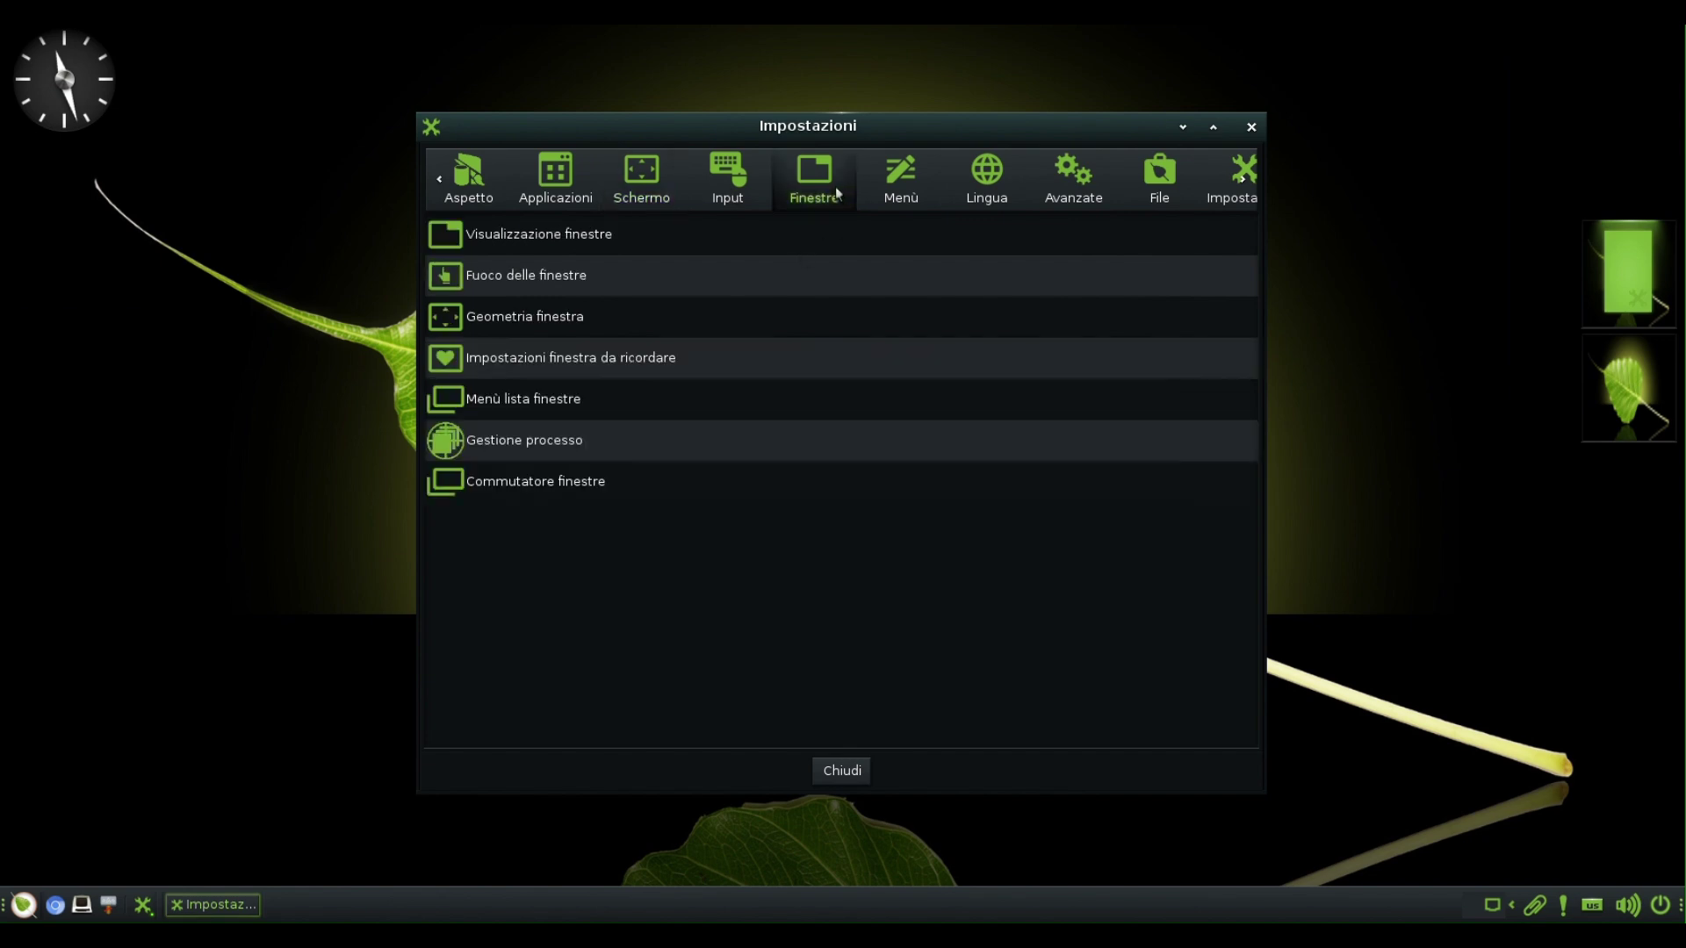
{"action": "left_click", "coordinate": [562, 261]}
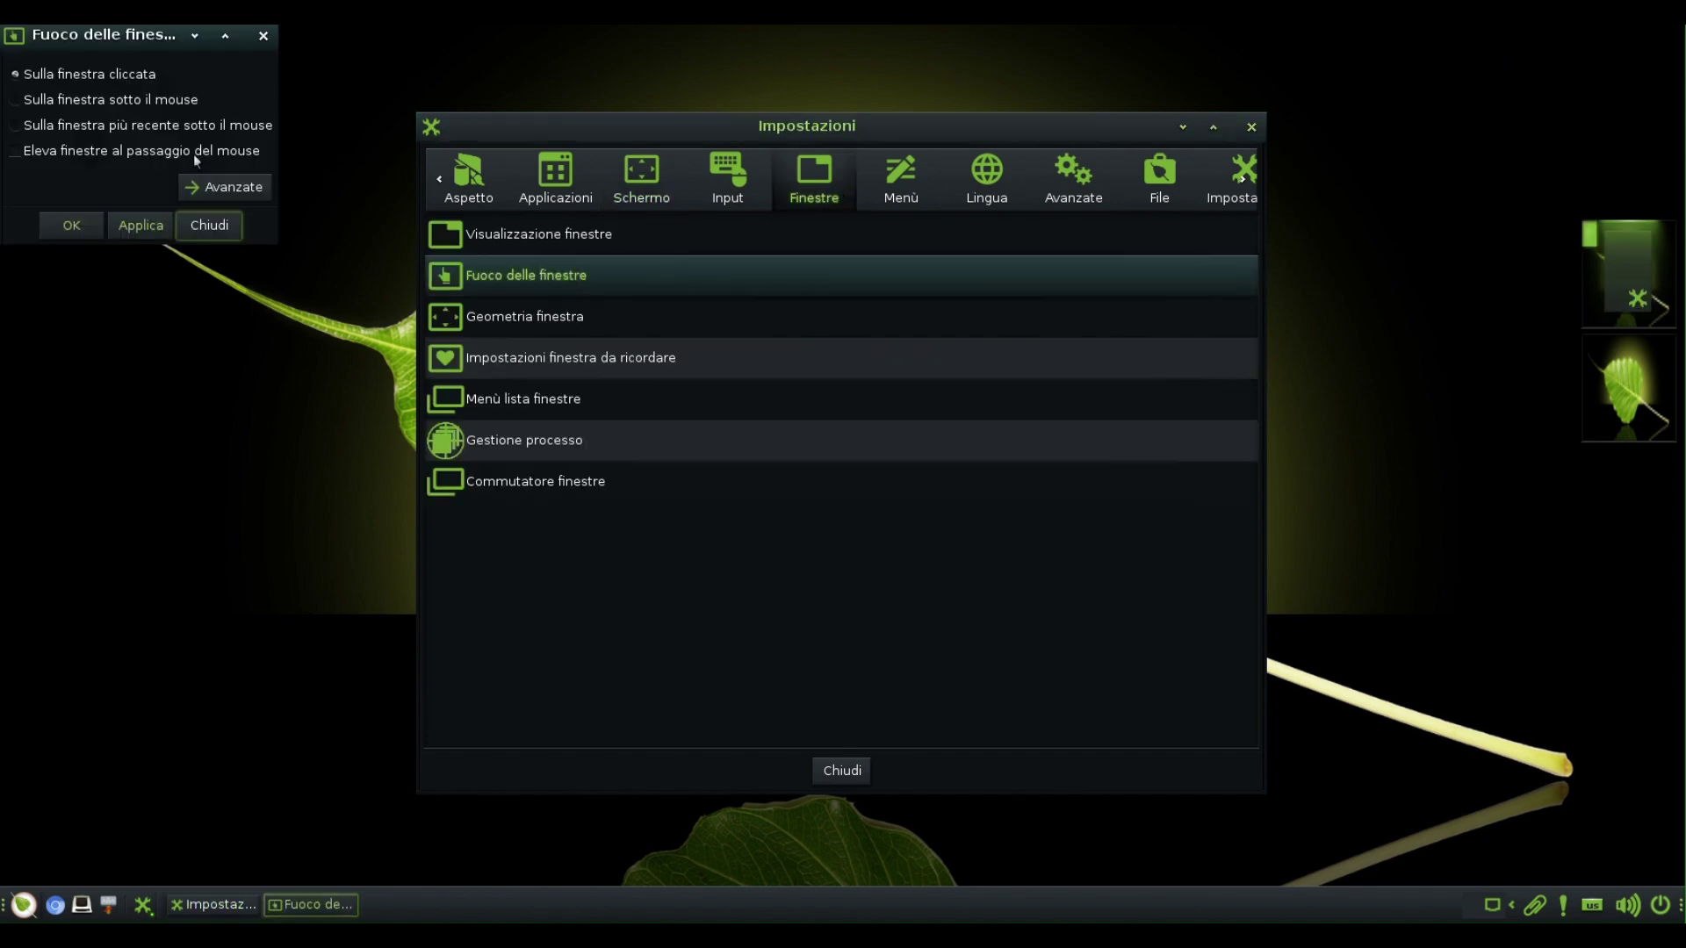
{"action": "left_click", "coordinate": [106, 76]}
{"action": "left_click", "coordinate": [151, 227]}
{"action": "left_click", "coordinate": [111, 104]}
{"action": "left_click", "coordinate": [122, 76]}
{"action": "left_click", "coordinate": [141, 225]}
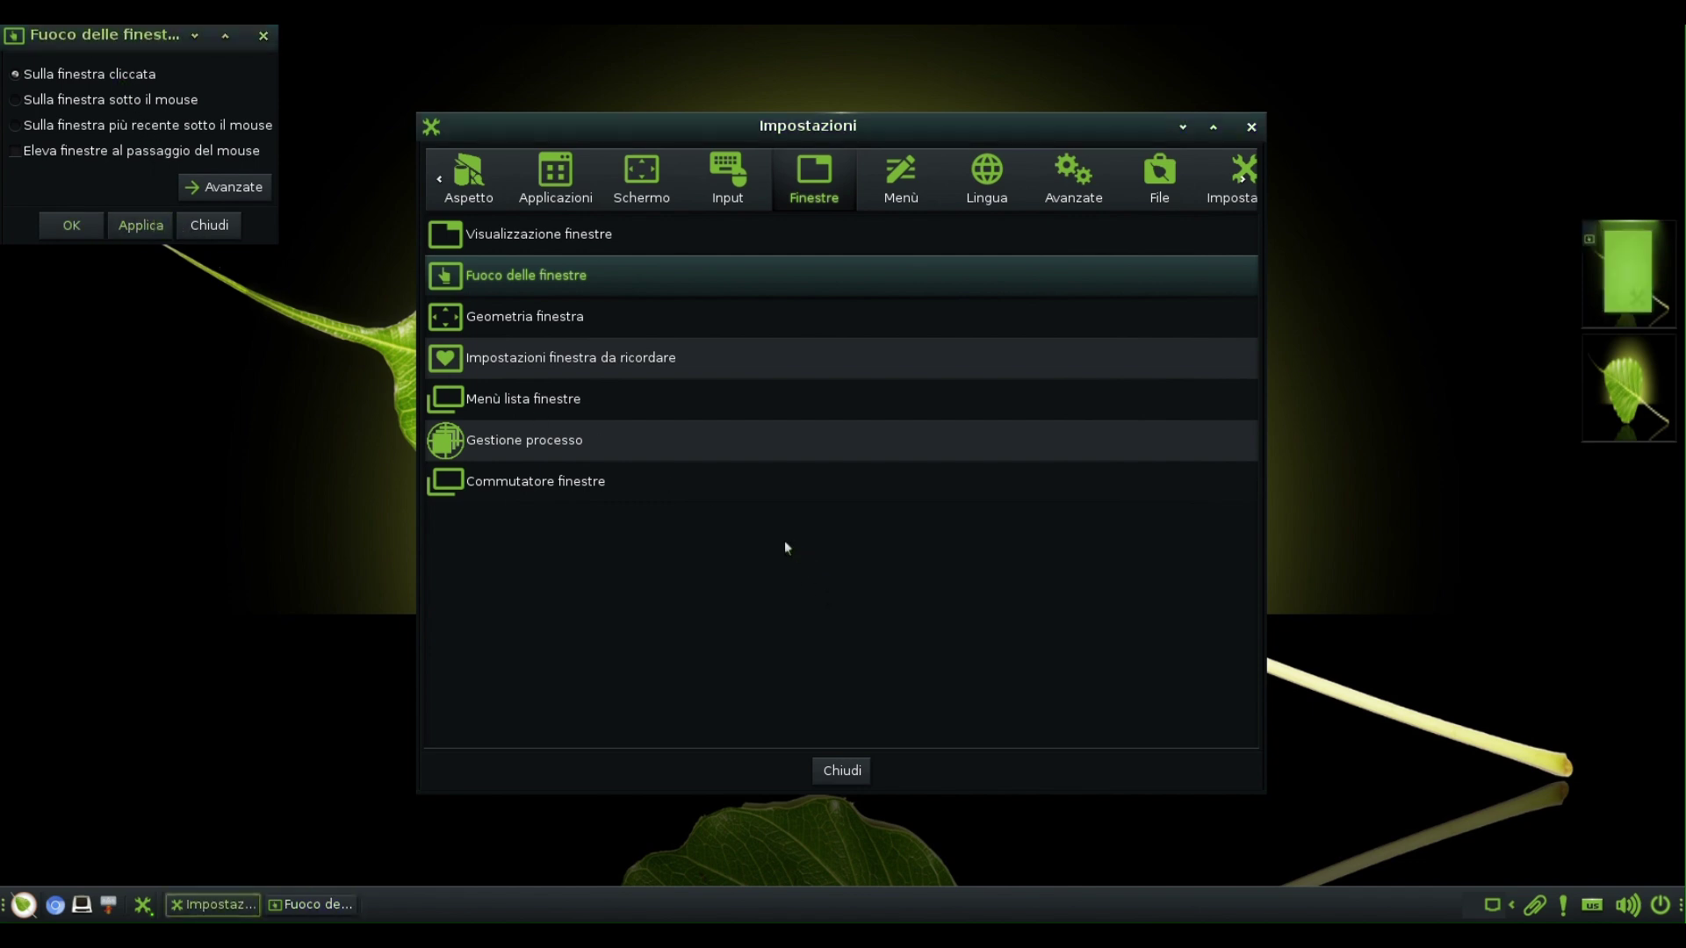
{"action": "left_click", "coordinate": [69, 127]}
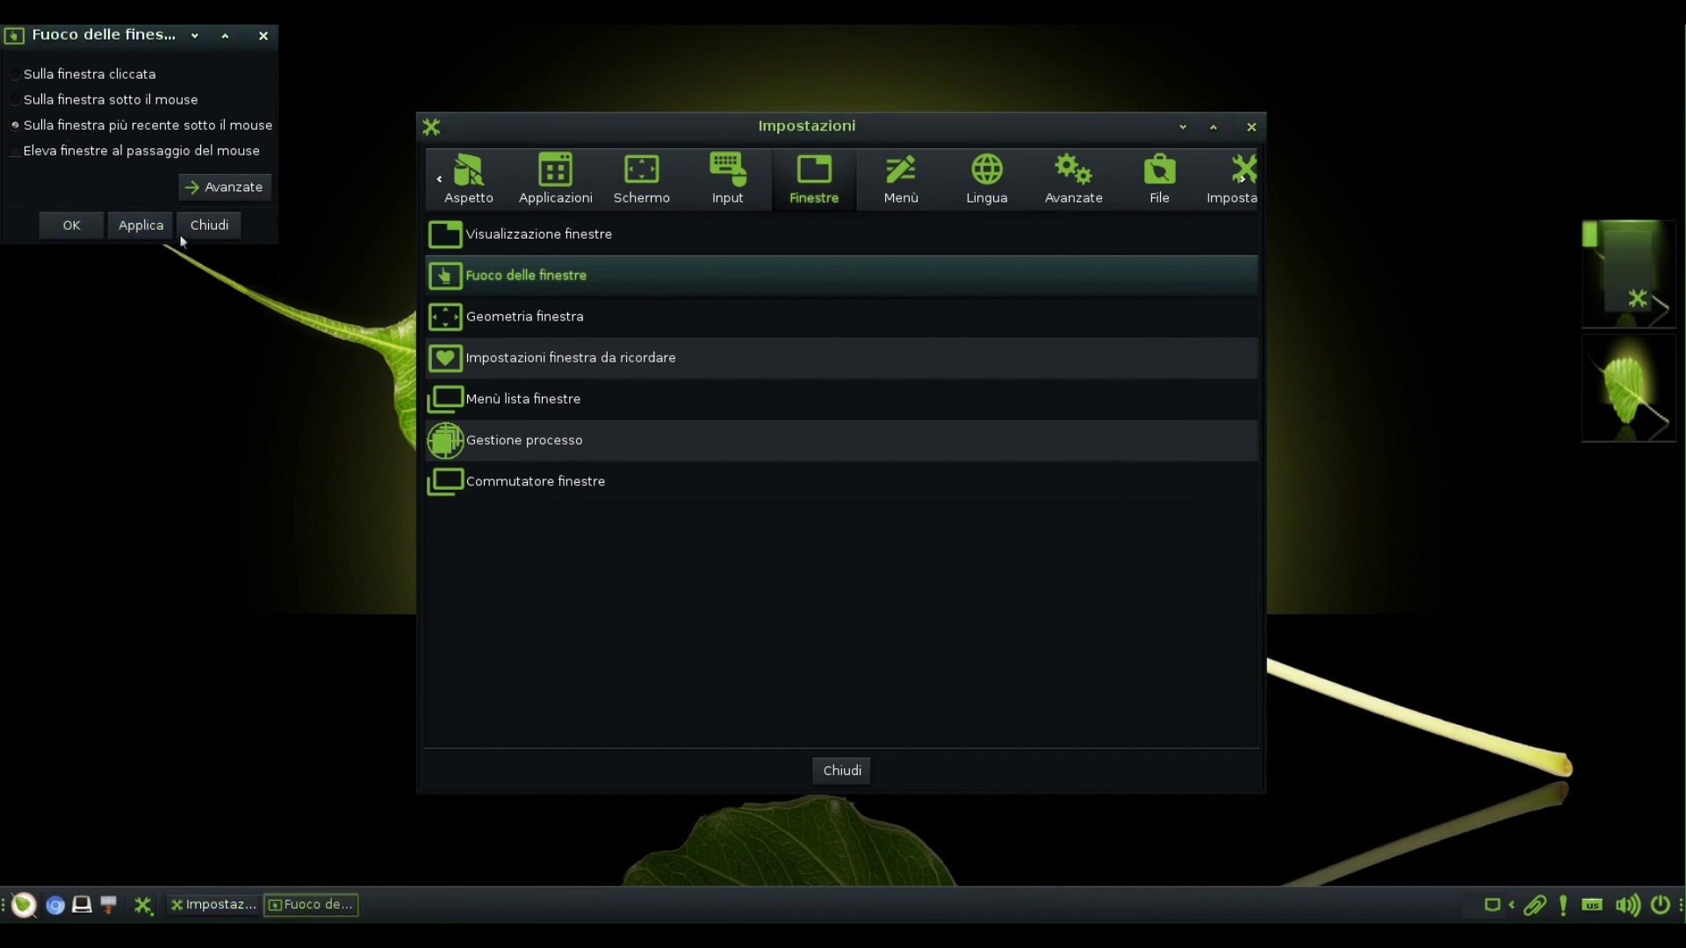
{"action": "left_click", "coordinate": [71, 225]}
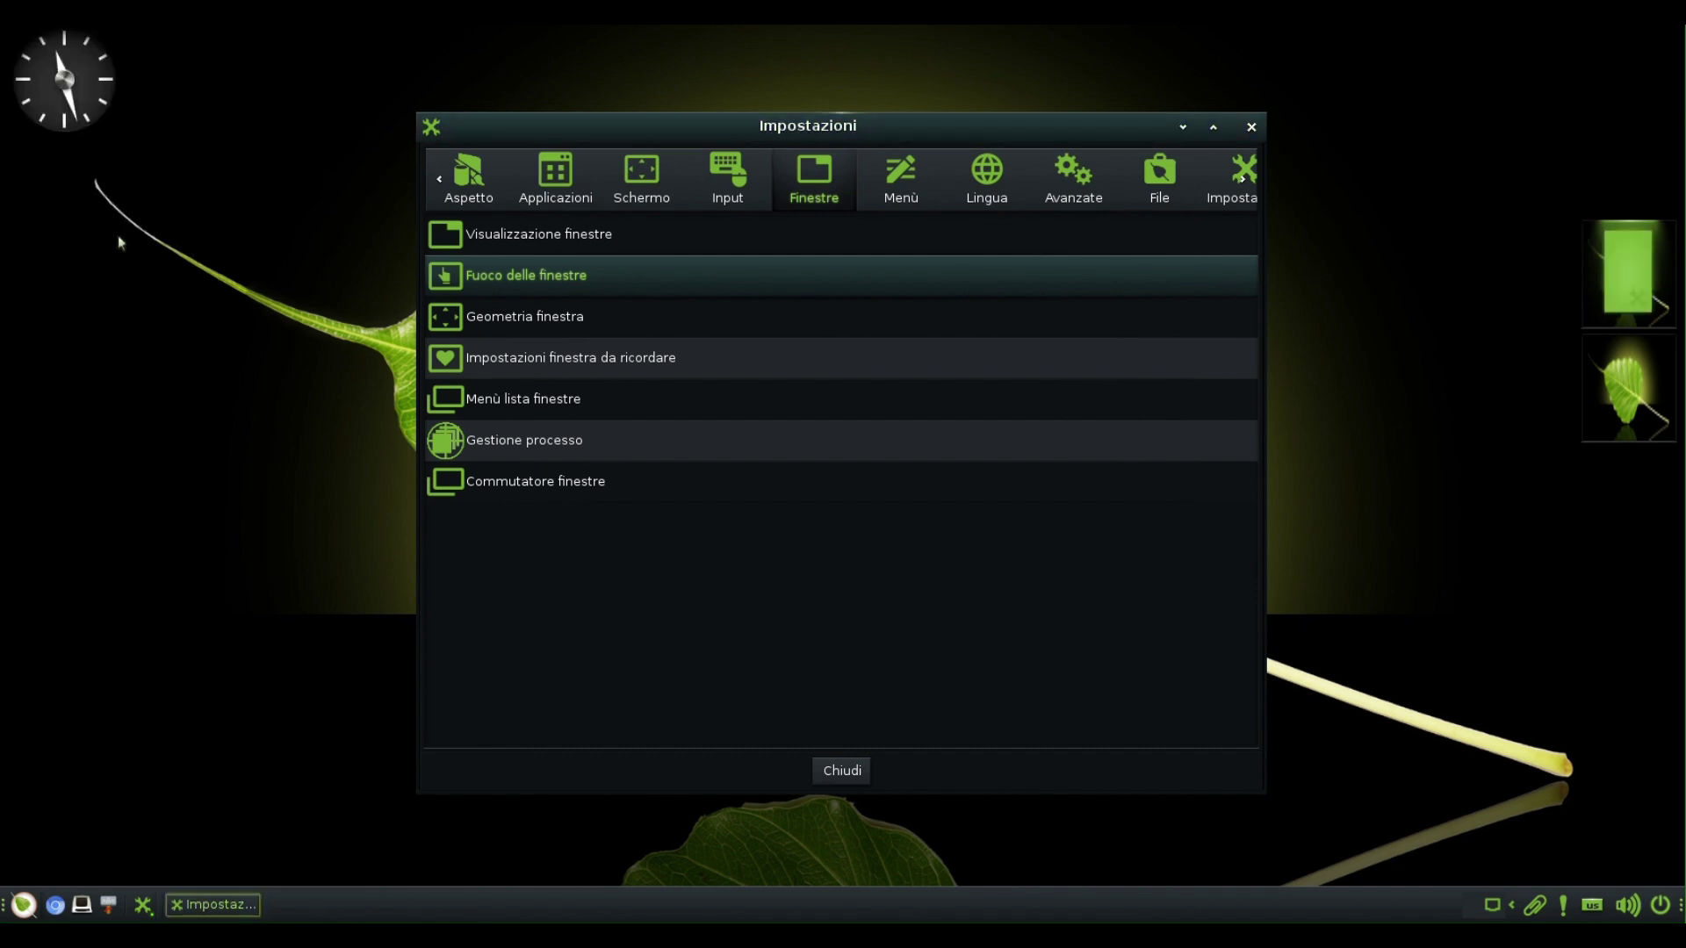
Step: Review the resistance, maximization and keyboard options of the window geometry settings (Geometria finestra), and close them without changes
{"action": "left_click", "coordinate": [558, 320]}
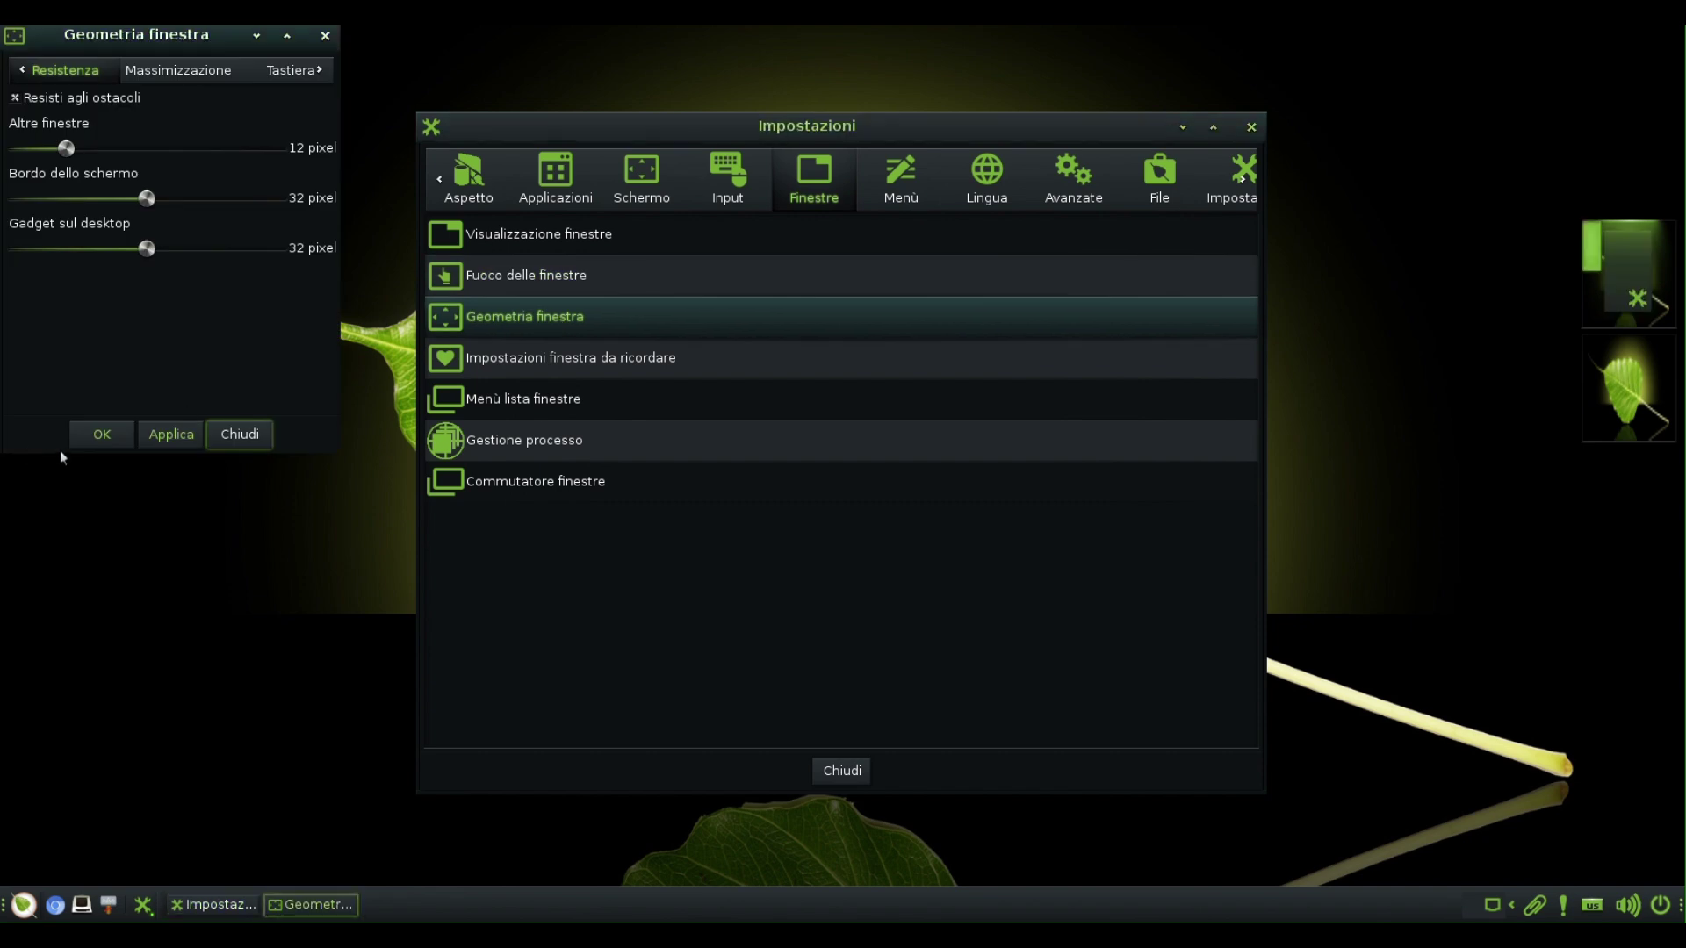
{"action": "left_click", "coordinate": [183, 69]}
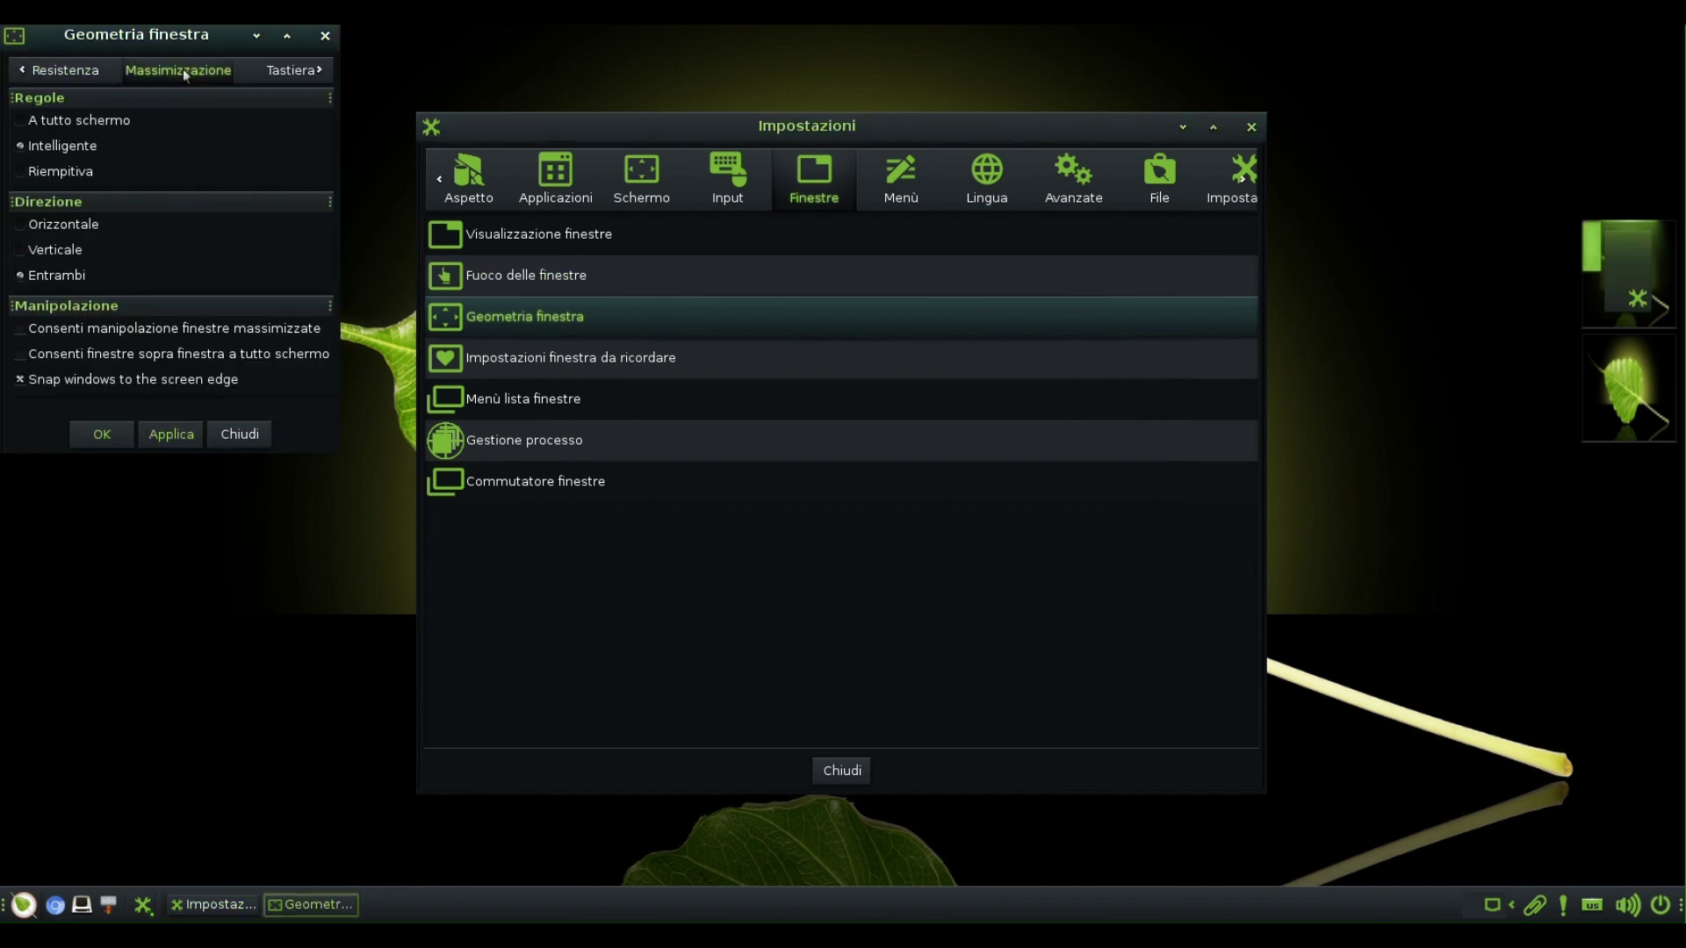
{"action": "left_click_drag", "start_coordinate": [725, 125], "coordinate": [946, 106]}
{"action": "left_click", "coordinate": [166, 277]}
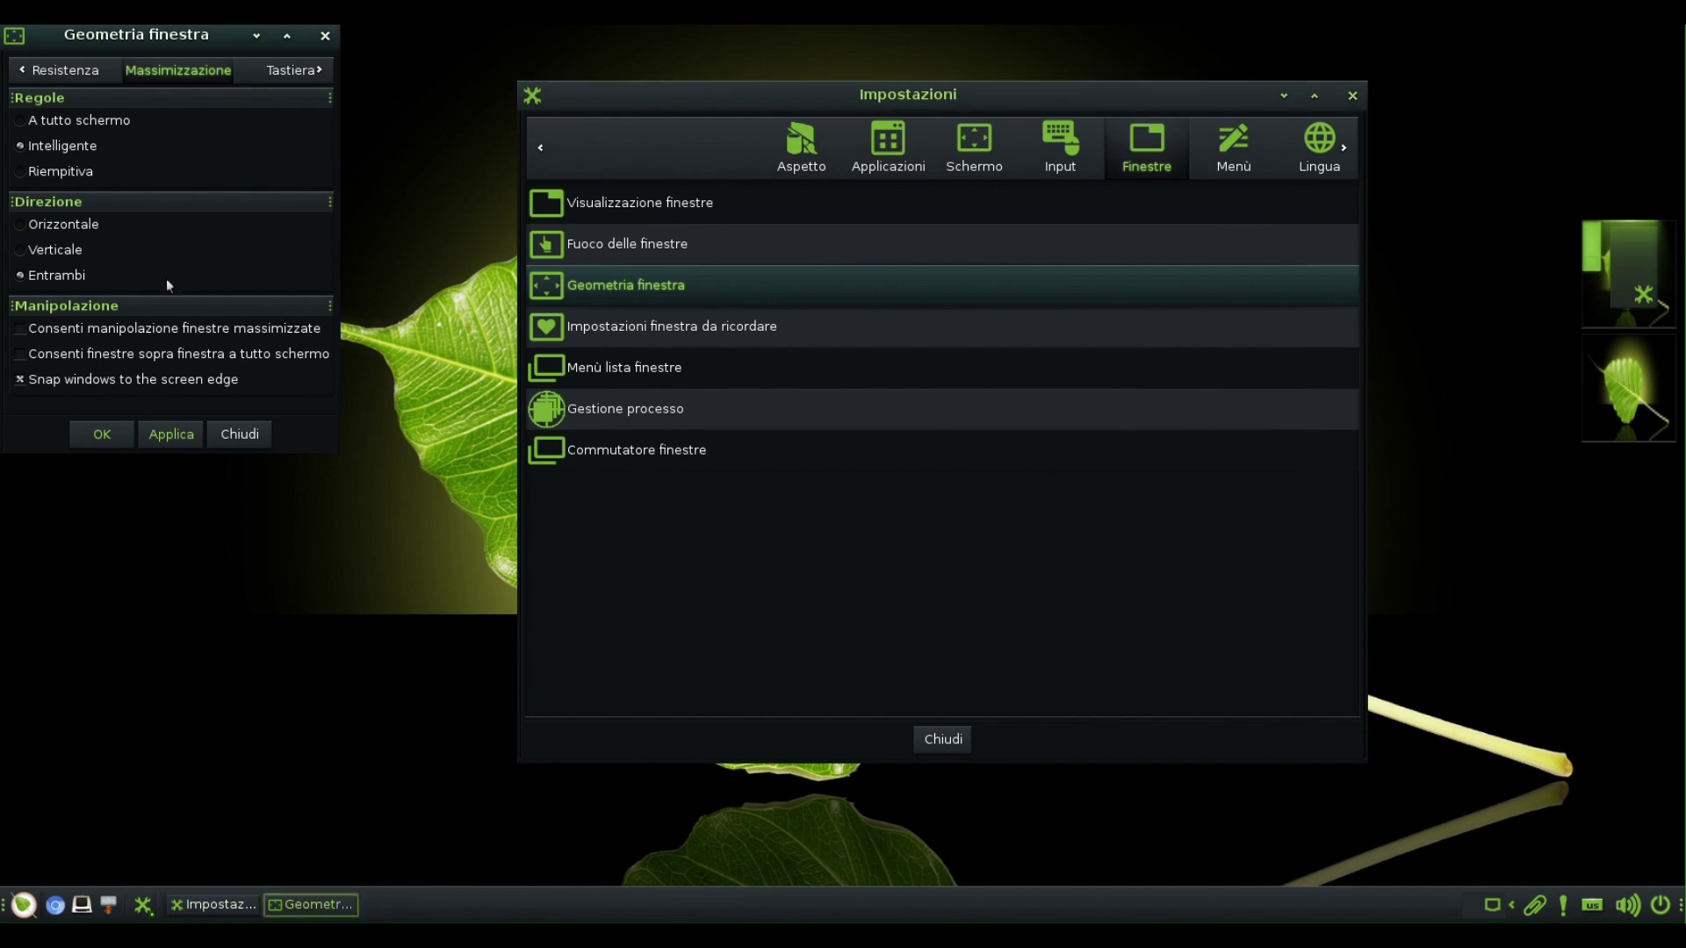
{"action": "left_click", "coordinate": [301, 71]}
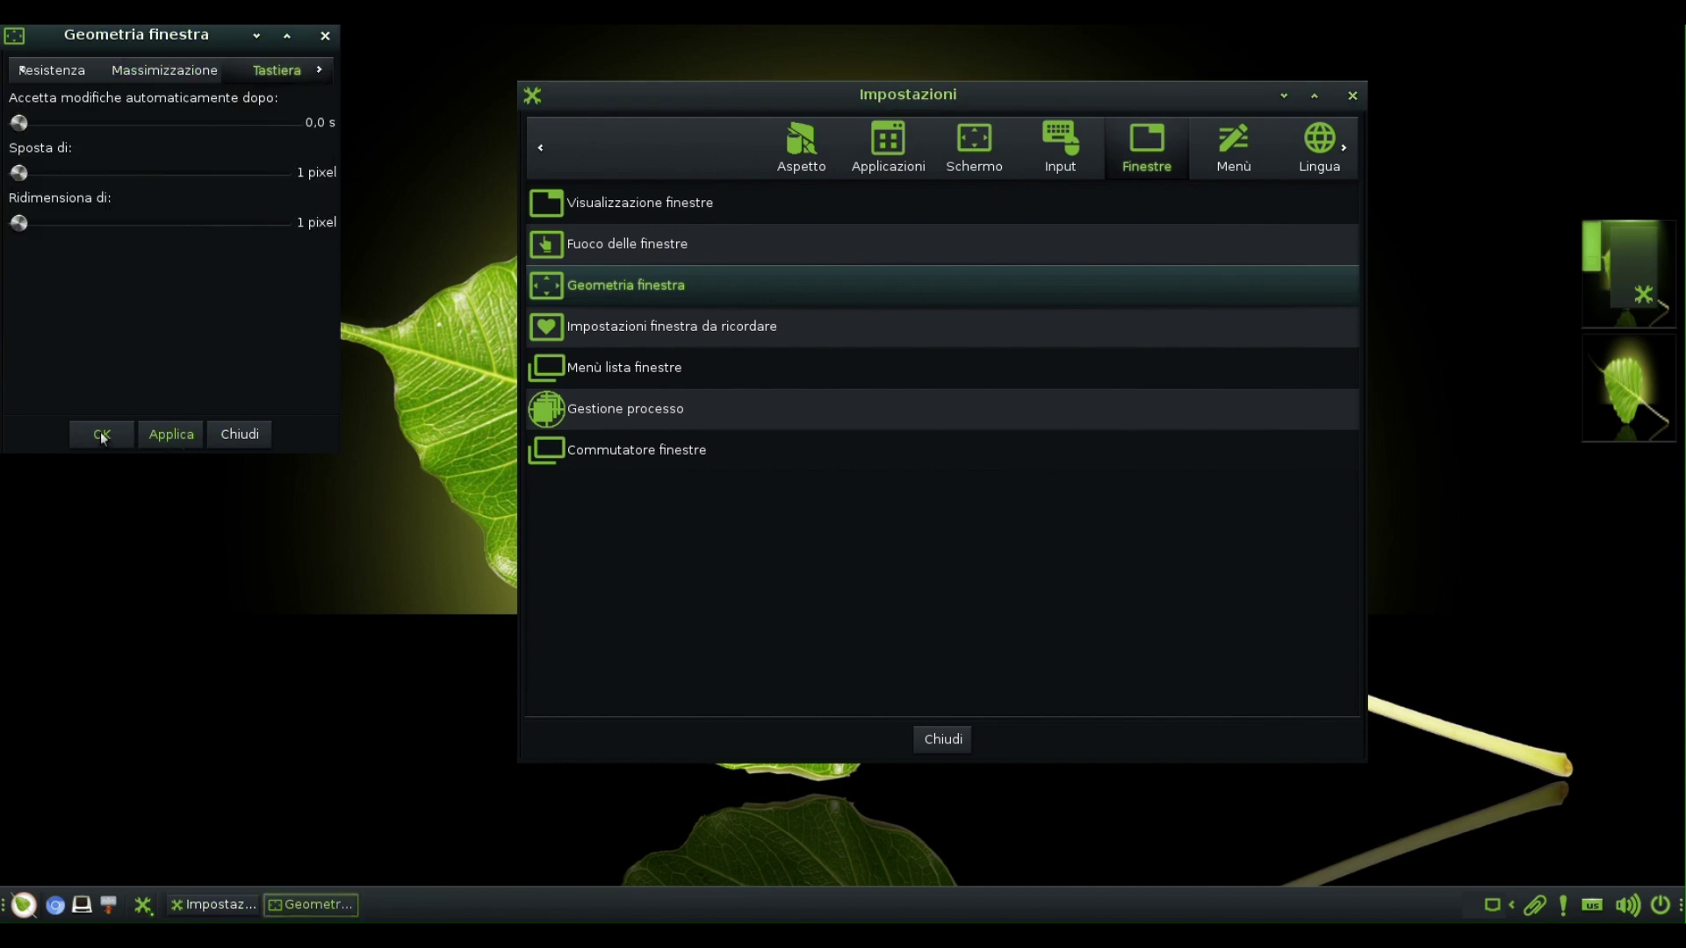
{"action": "left_click", "coordinate": [324, 36]}
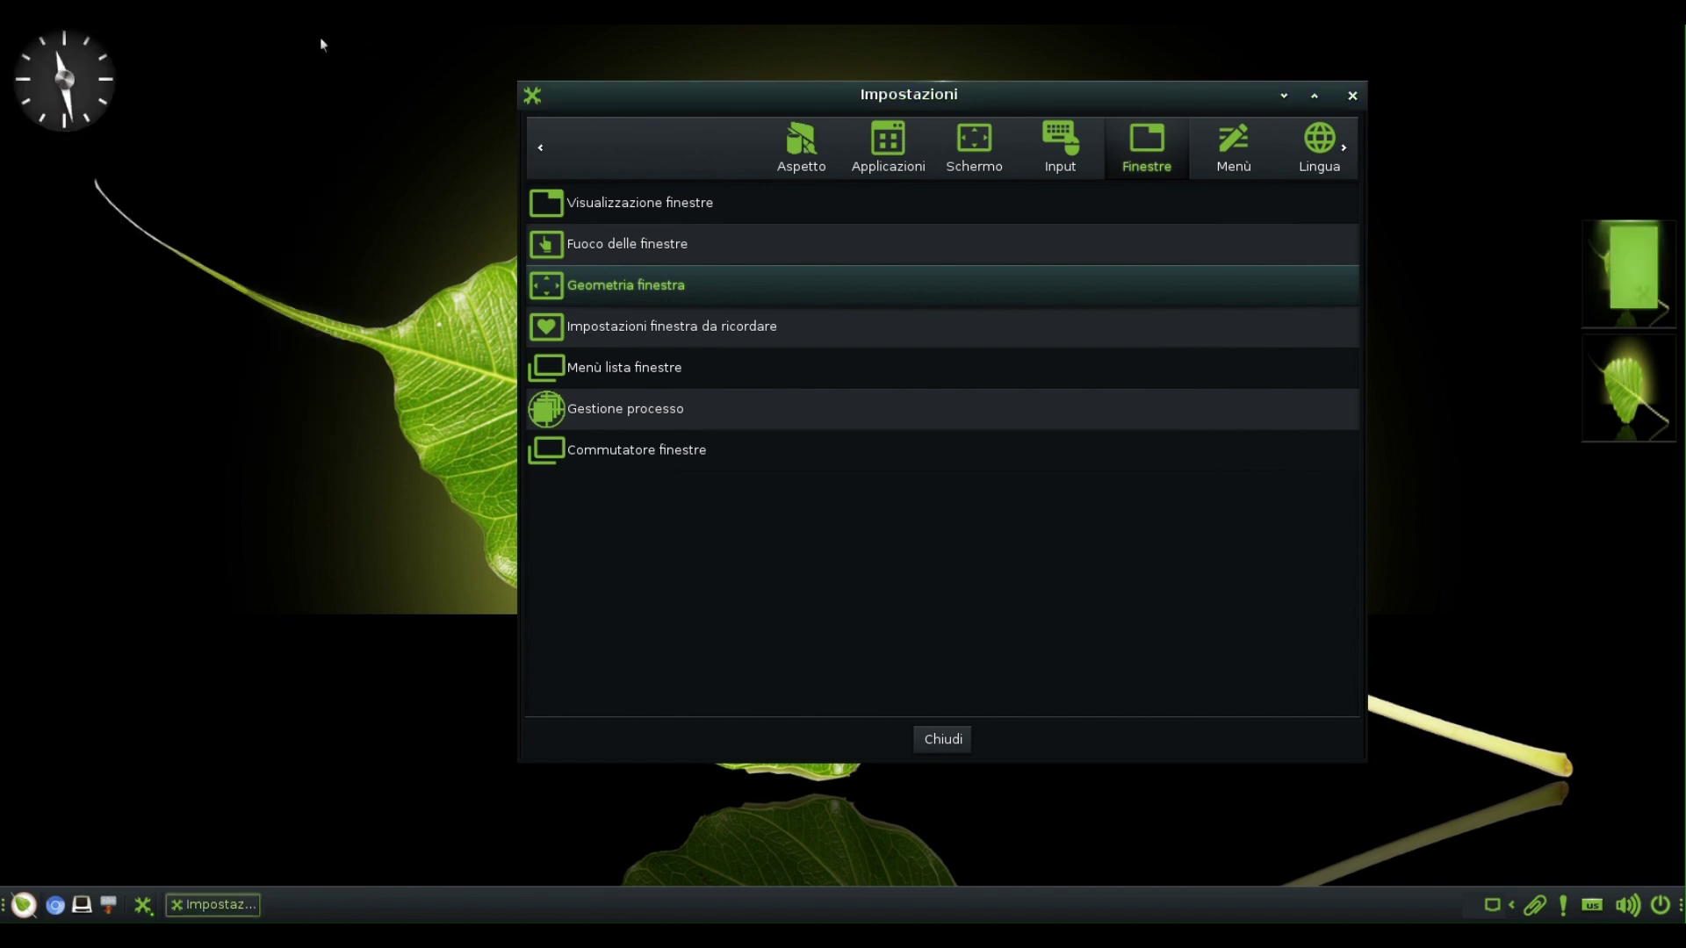
Step: Review the list of remembered windows (Impostazioni finestra da ricordare) and close it without changes
{"action": "left_click", "coordinate": [610, 332]}
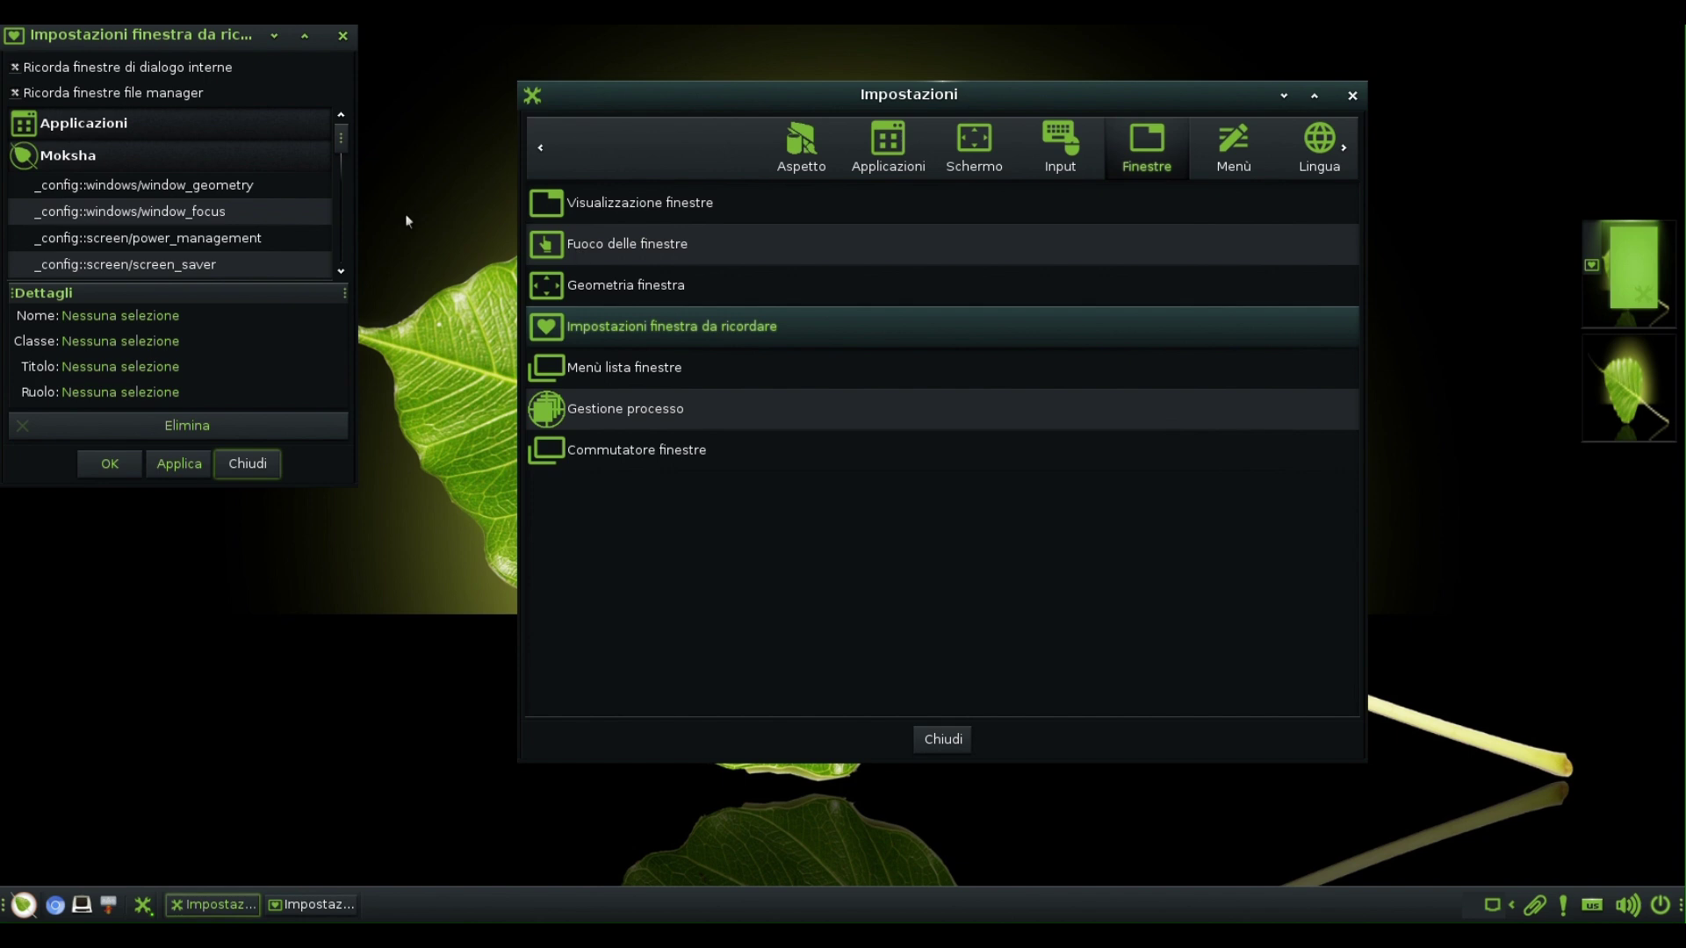
{"action": "scroll", "coordinate": [170, 197], "scroll_direction": "down", "scroll_amount": 5}
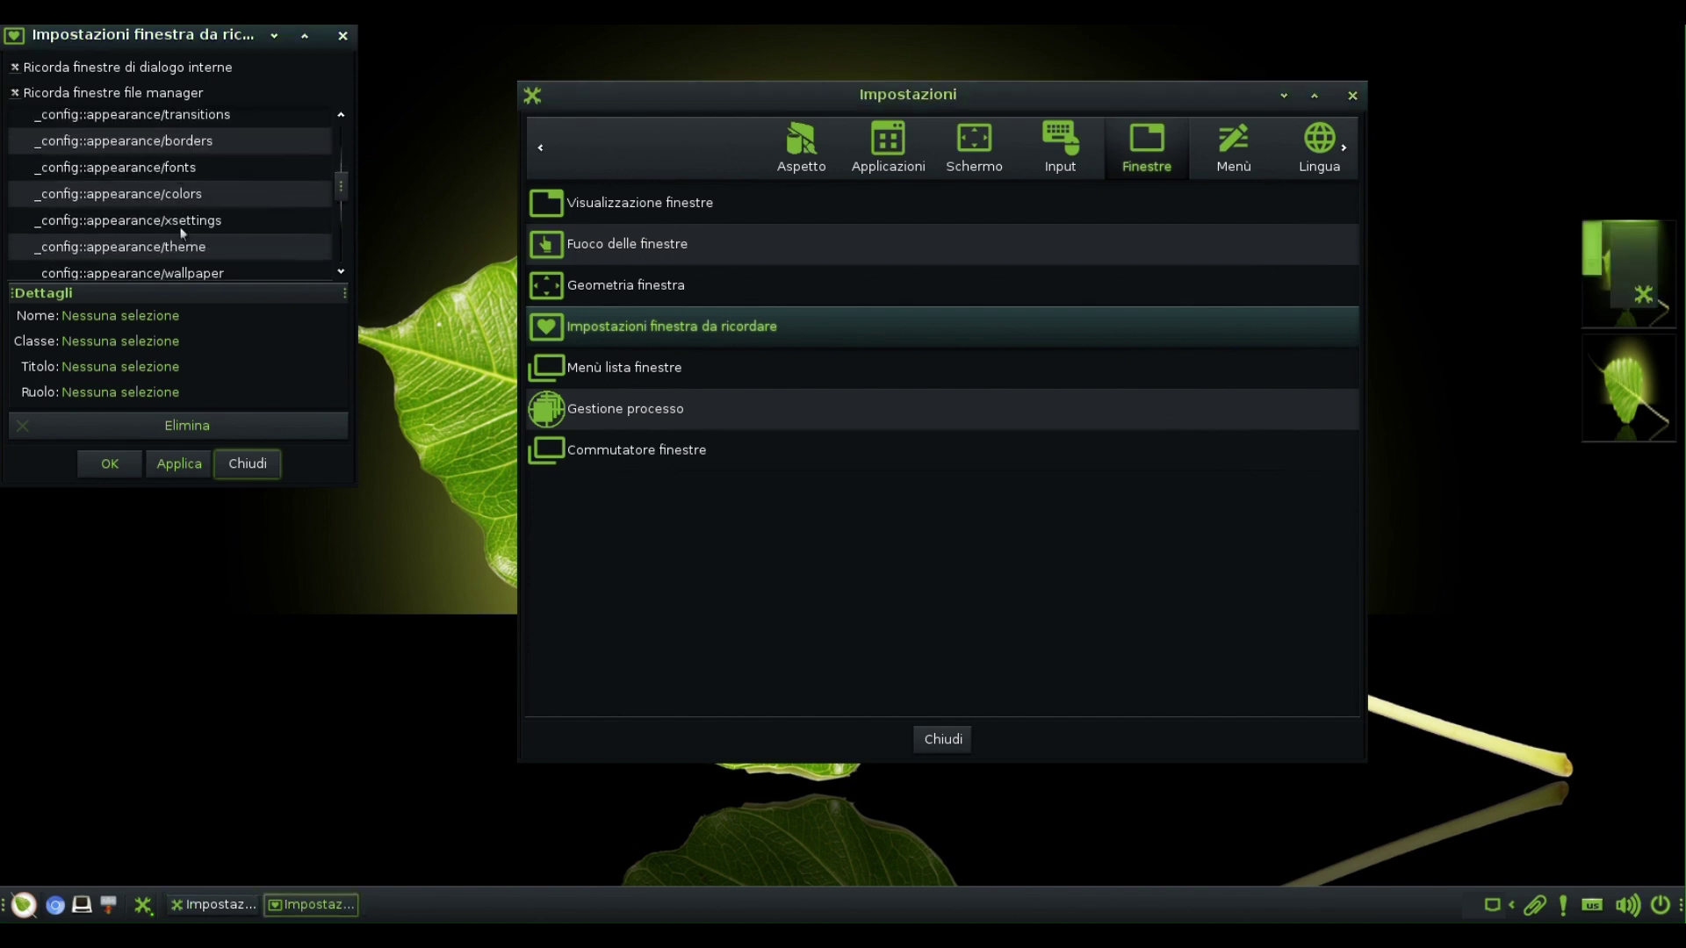
{"action": "left_click", "coordinate": [246, 463]}
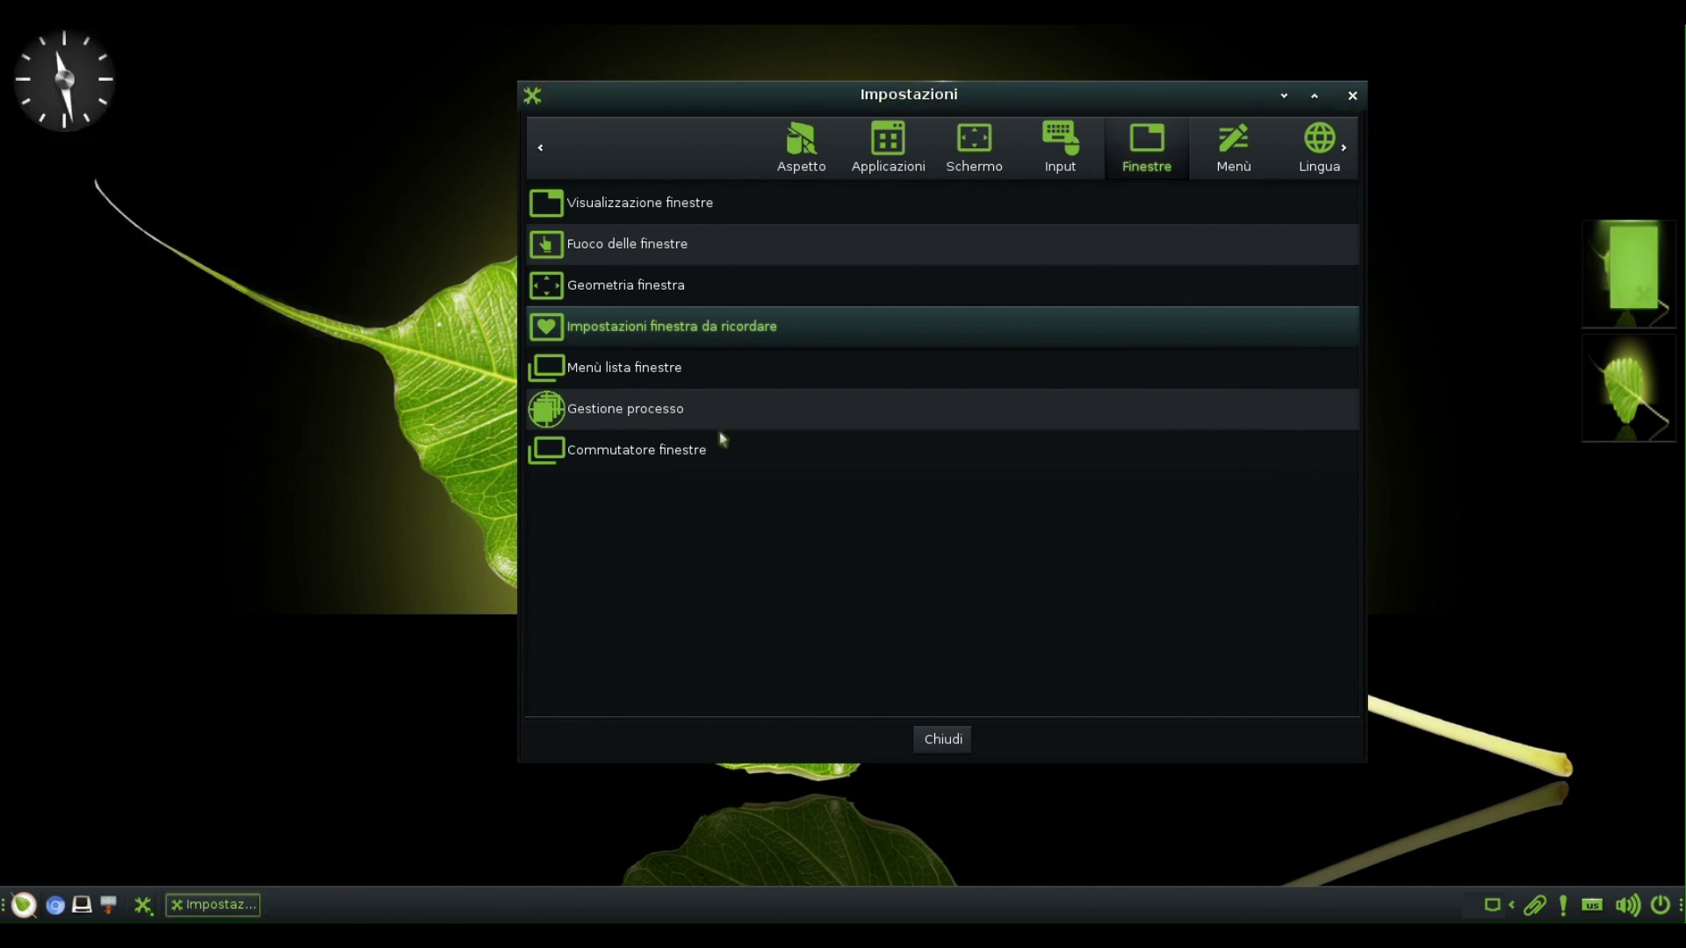
Step: Examine the grouping criteria of the window list menu (Menù lista finestre), and close the settings without applying anything
{"action": "left_click", "coordinate": [664, 372]}
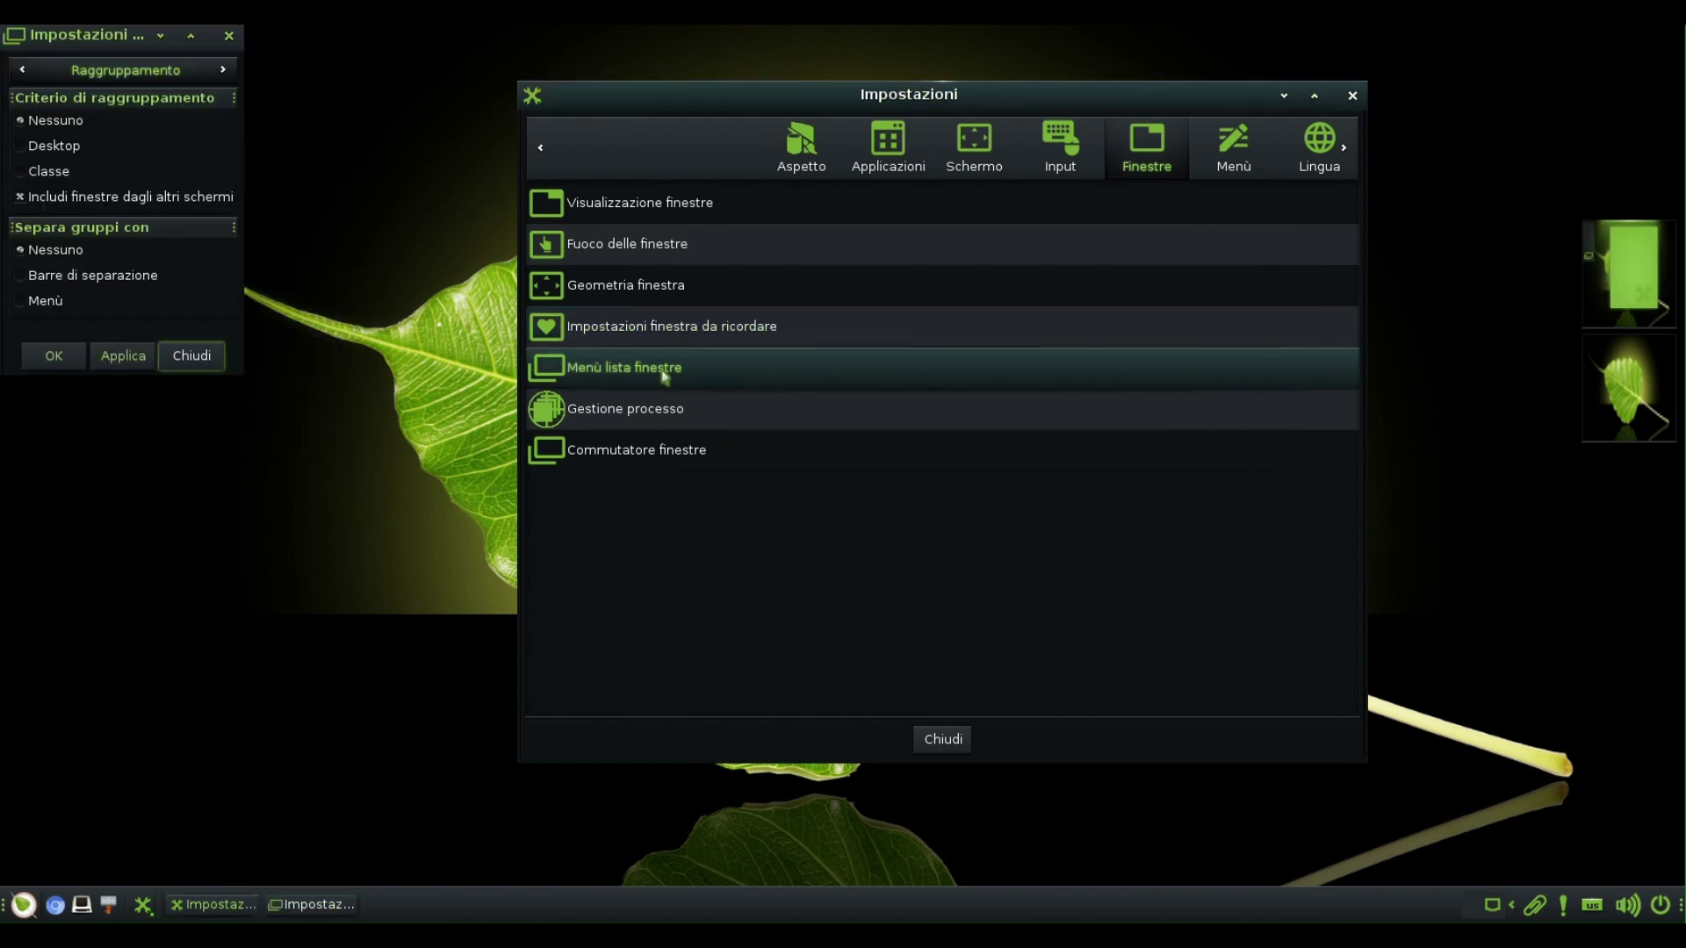
{"action": "left_click", "coordinate": [54, 145]}
{"action": "left_click", "coordinate": [68, 125]}
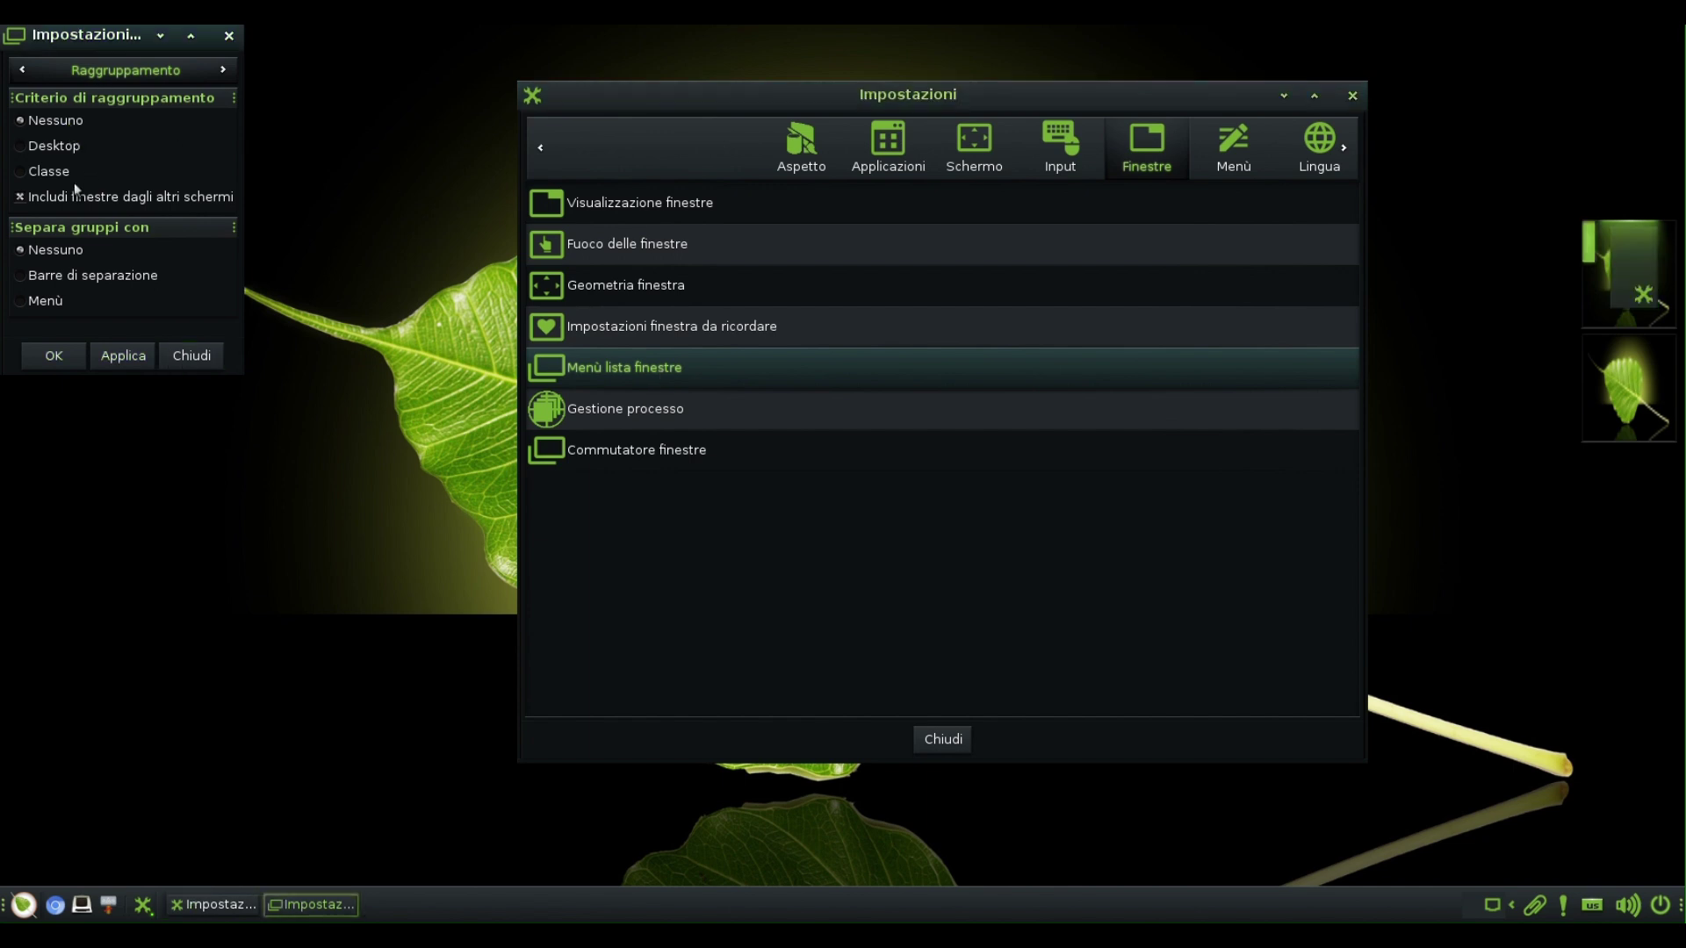
{"action": "left_click", "coordinate": [175, 365]}
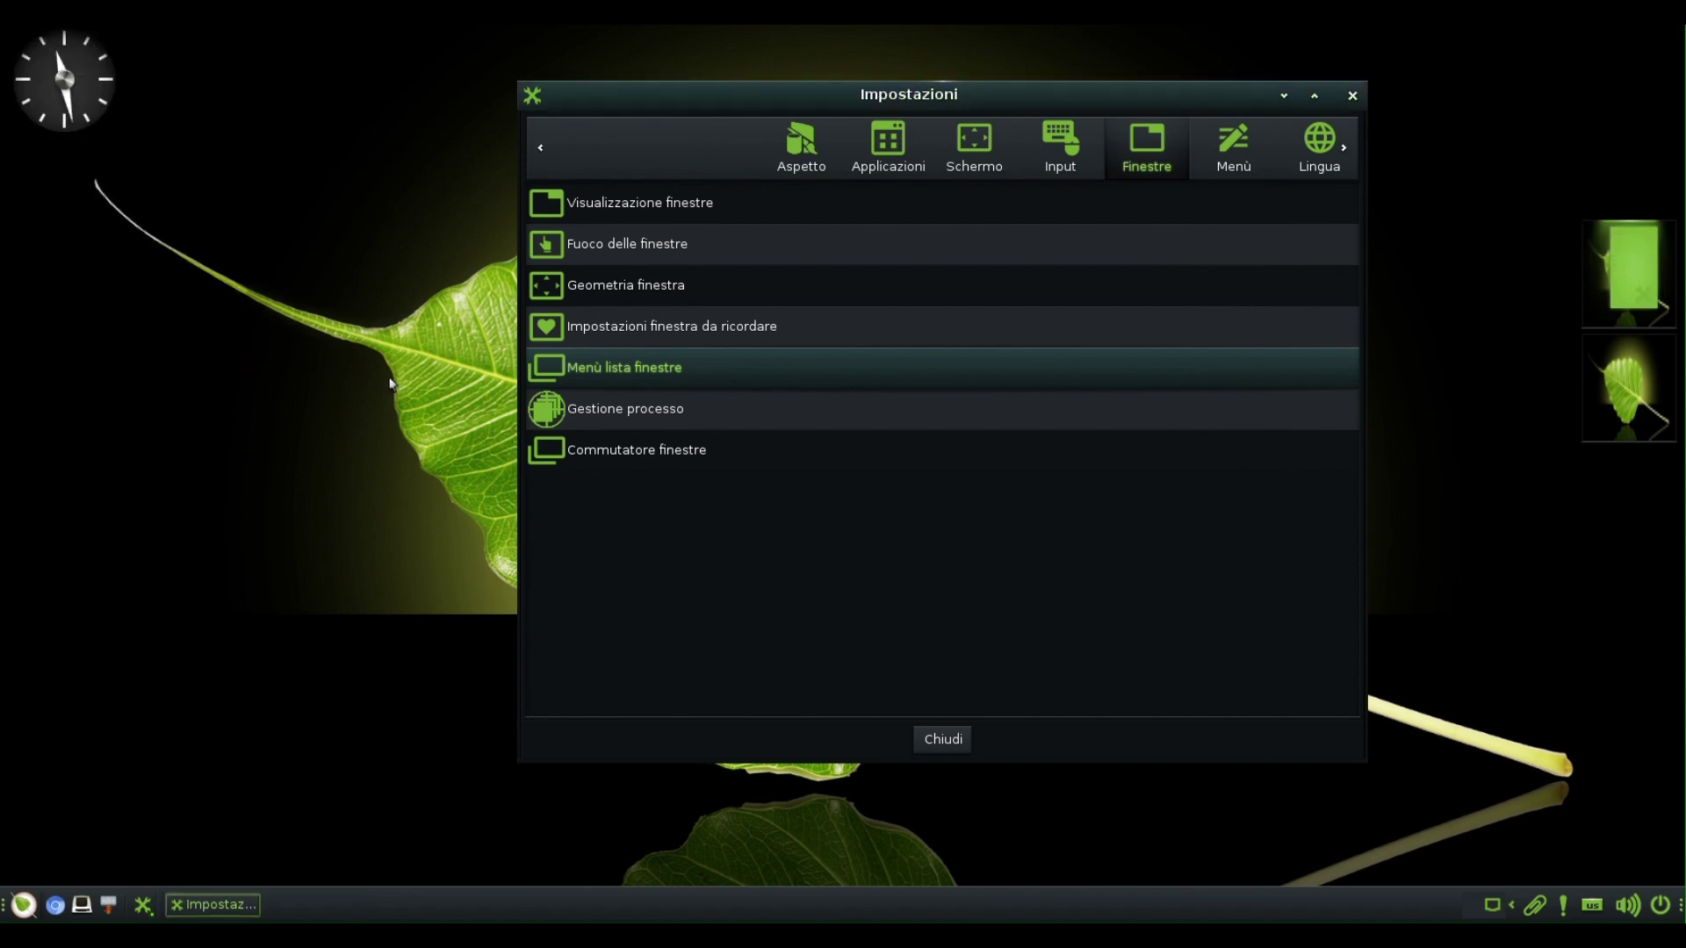
Step: Review the process management (Gestione processo) and window switcher (Commutatore finestre) settings, closing each without changes
{"action": "left_click", "coordinate": [591, 410]}
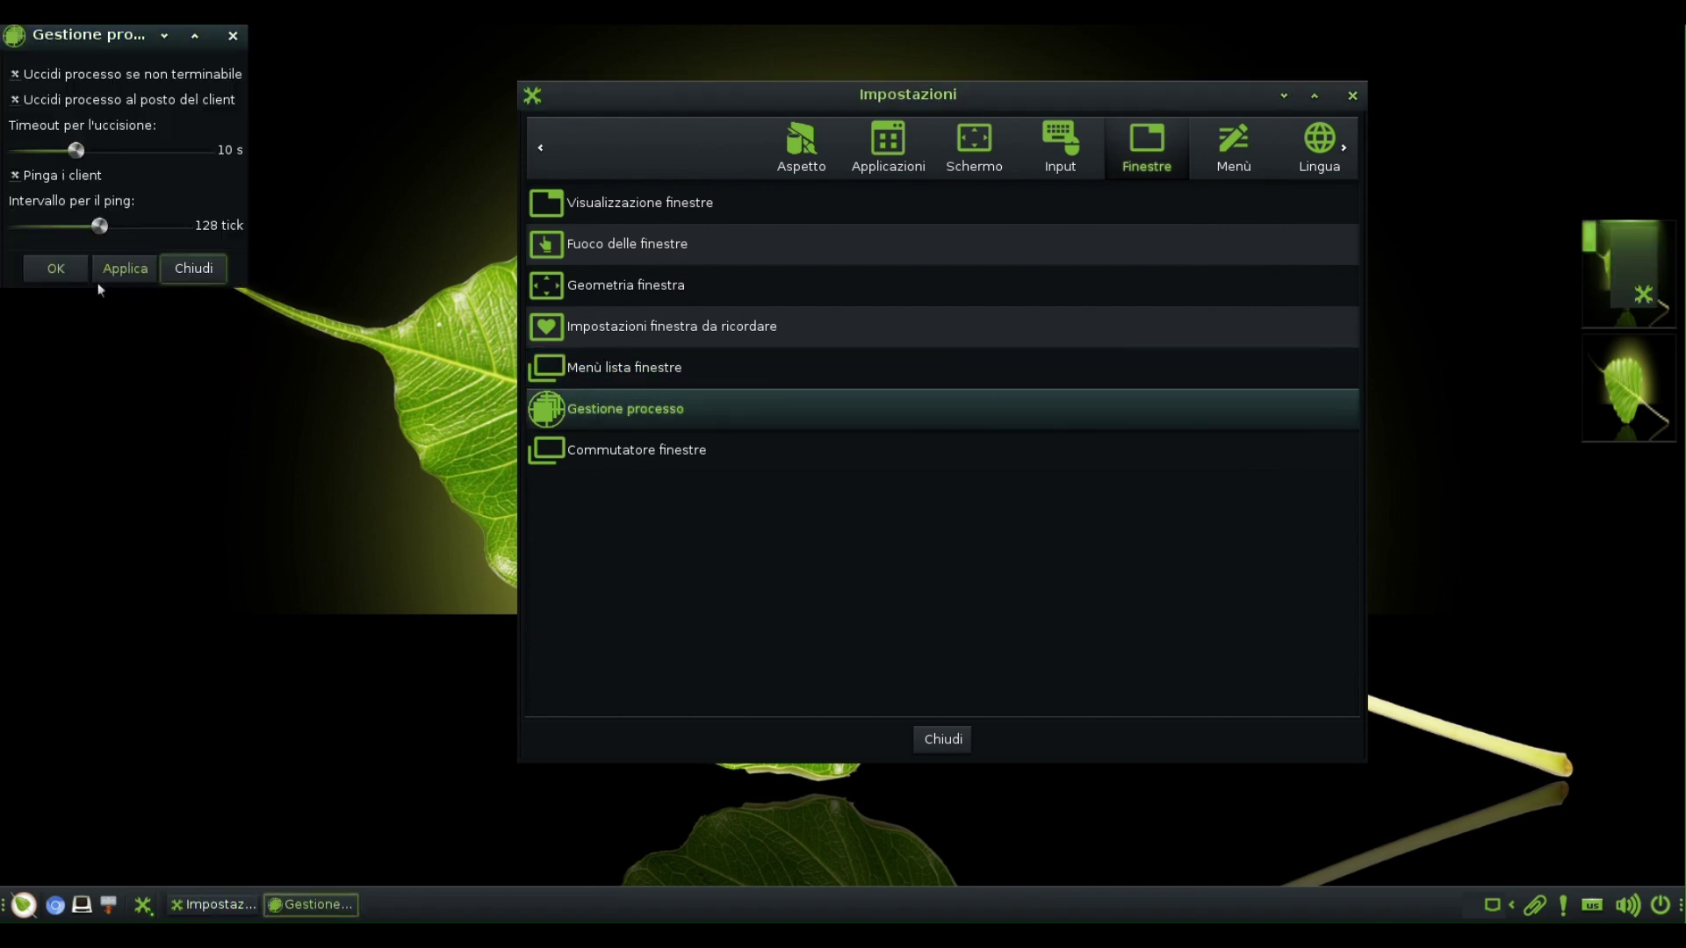
{"action": "left_click", "coordinate": [191, 267]}
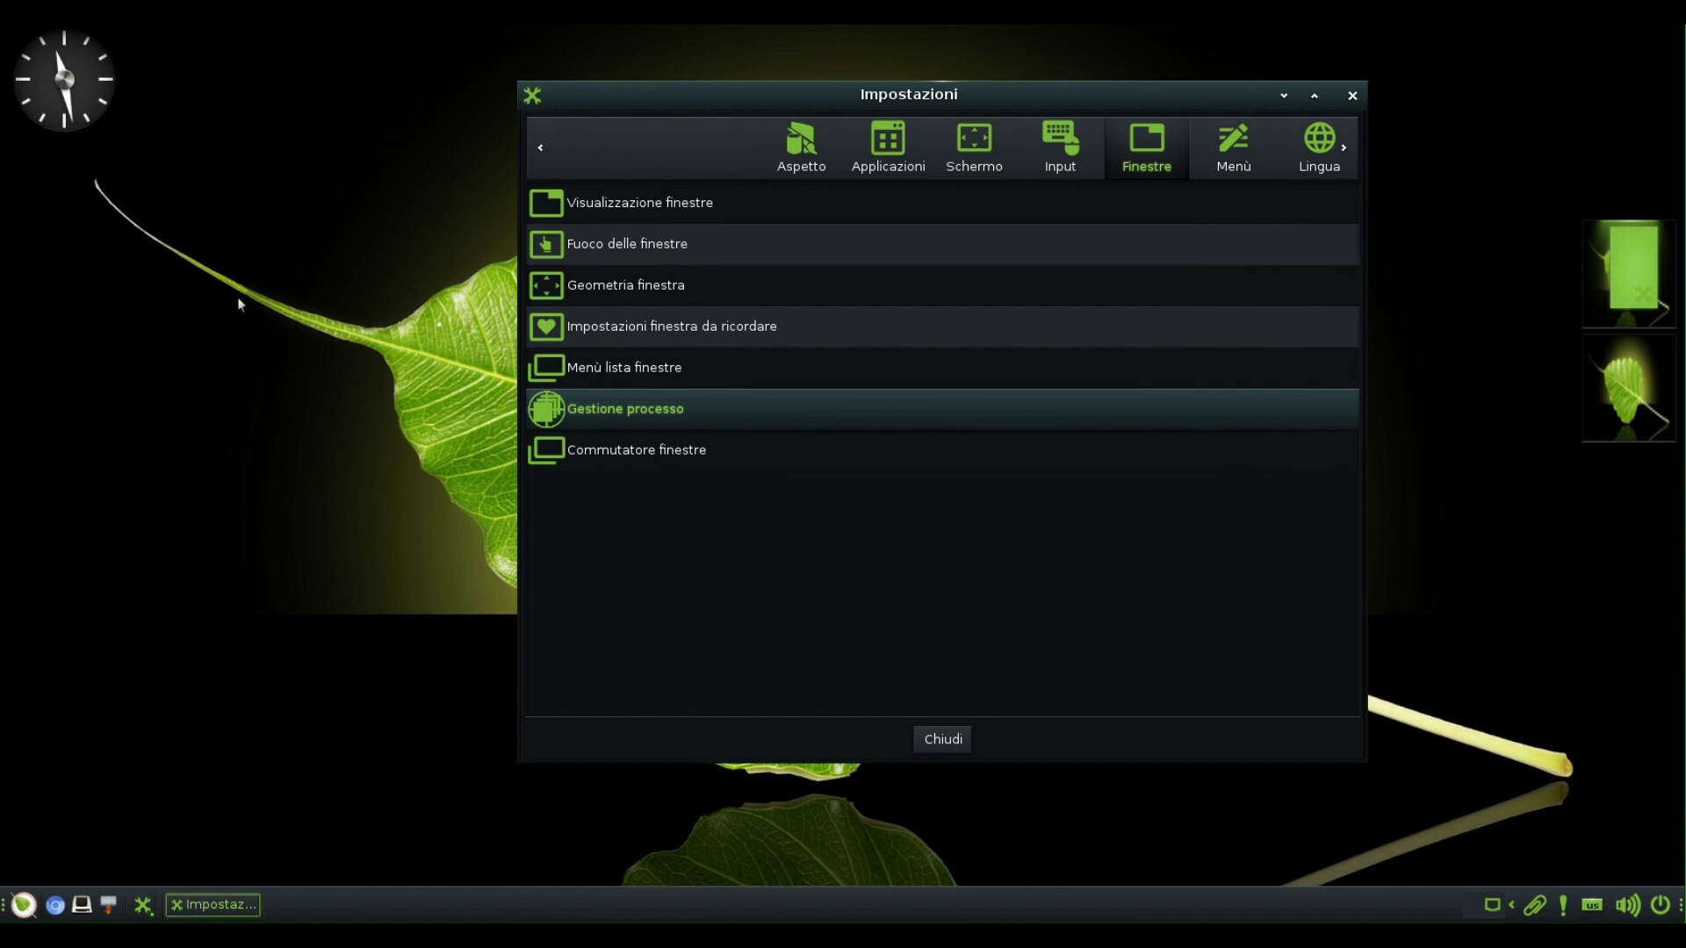
{"action": "left_click", "coordinate": [583, 457]}
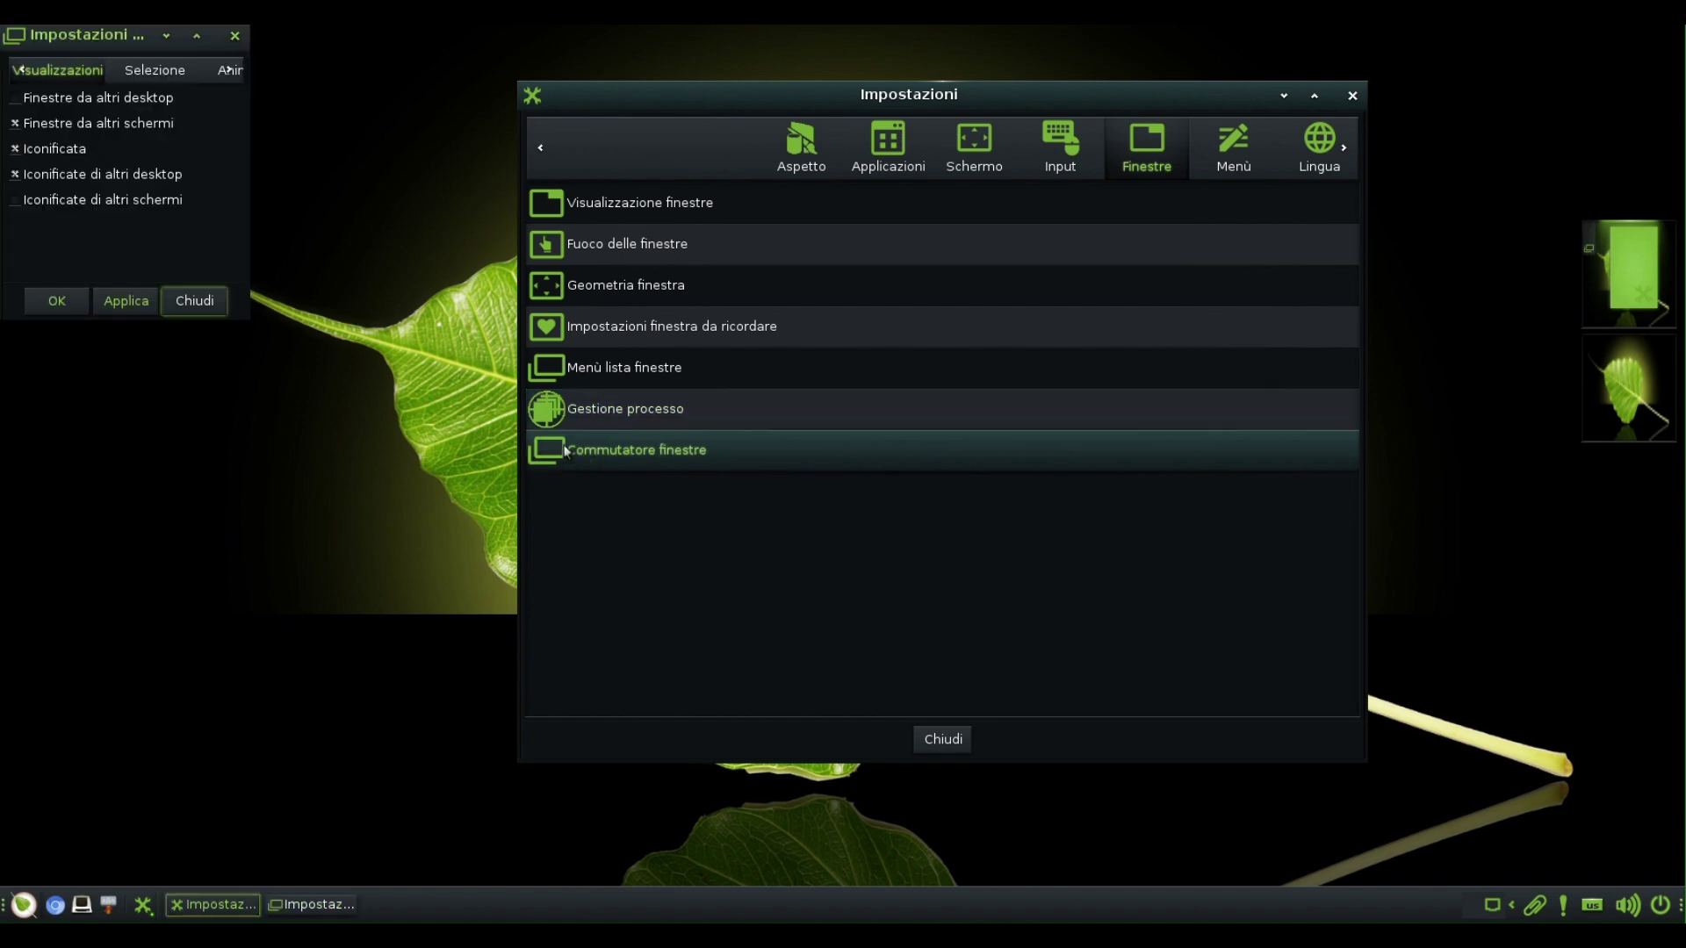
{"action": "left_click", "coordinate": [195, 299]}
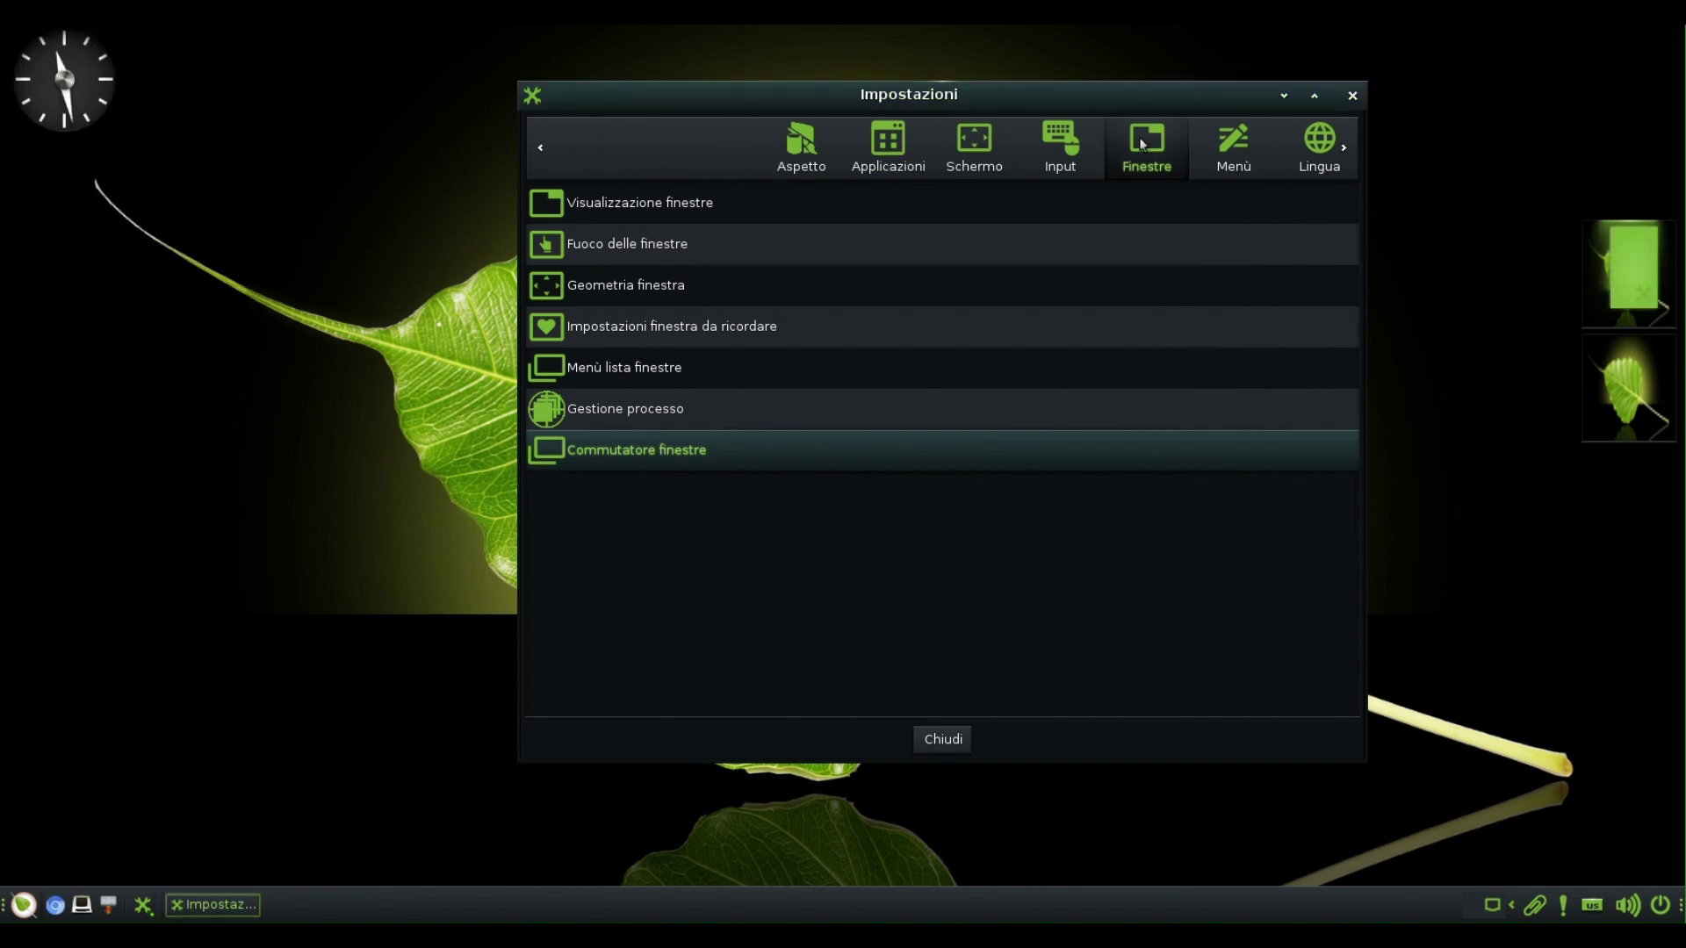
Step: Review the configuration panel option (Pannello di configurazione) among the menu settings, and close it without changes
{"action": "left_click", "coordinate": [1219, 156]}
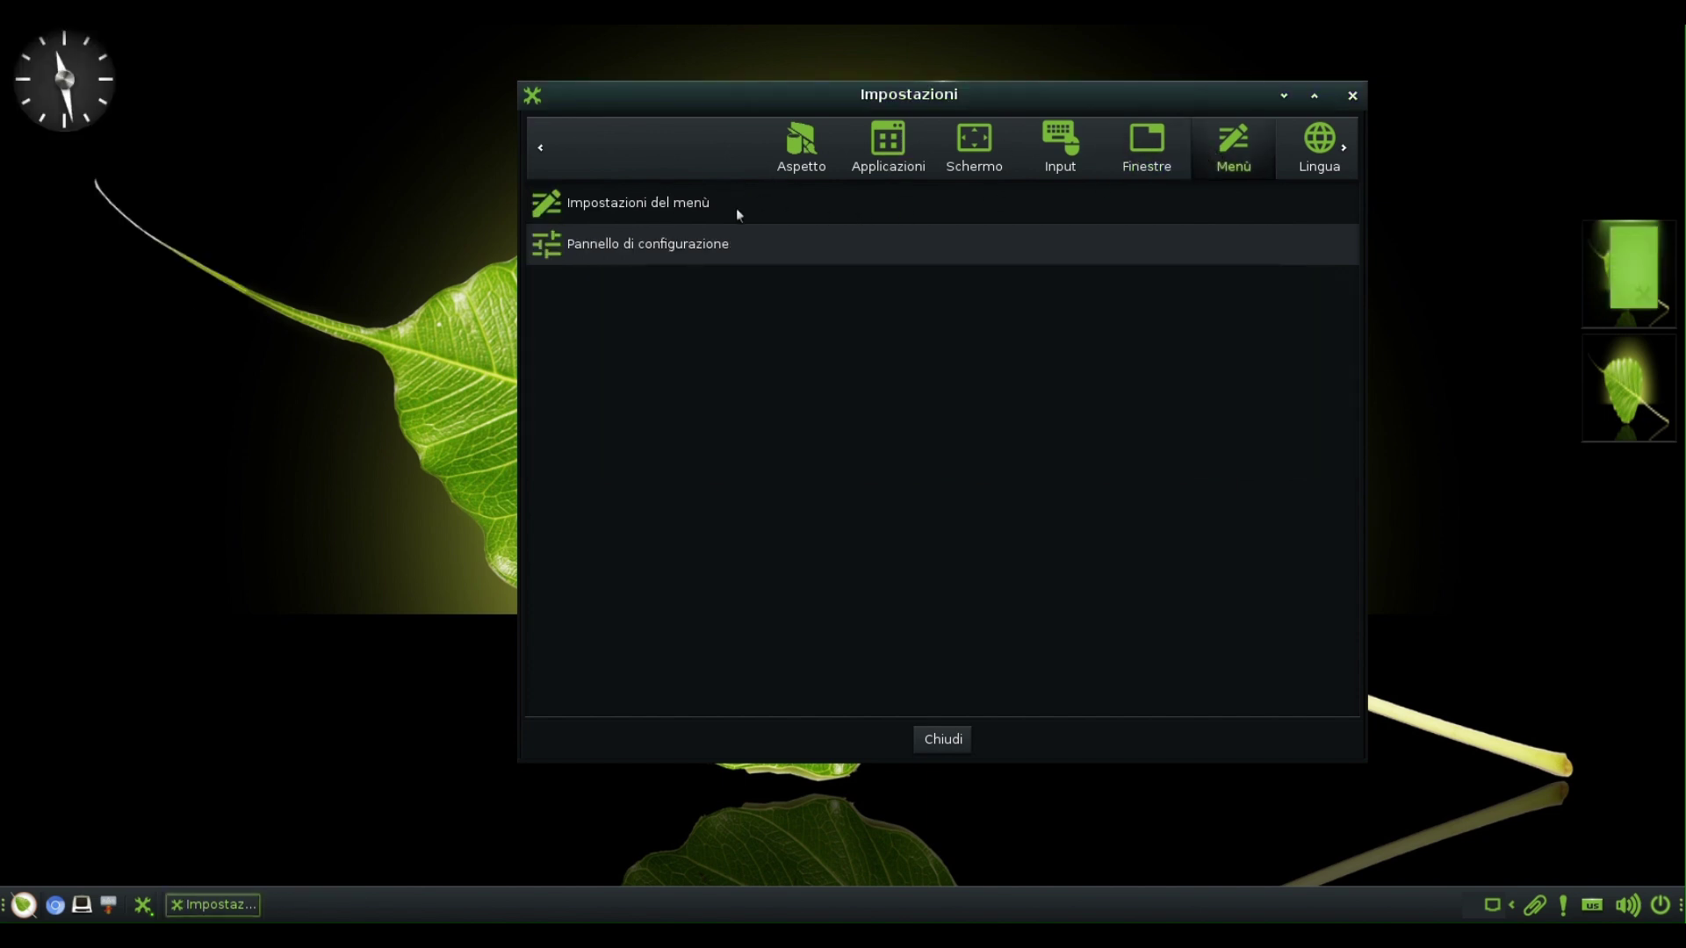
{"action": "left_click", "coordinate": [642, 252]}
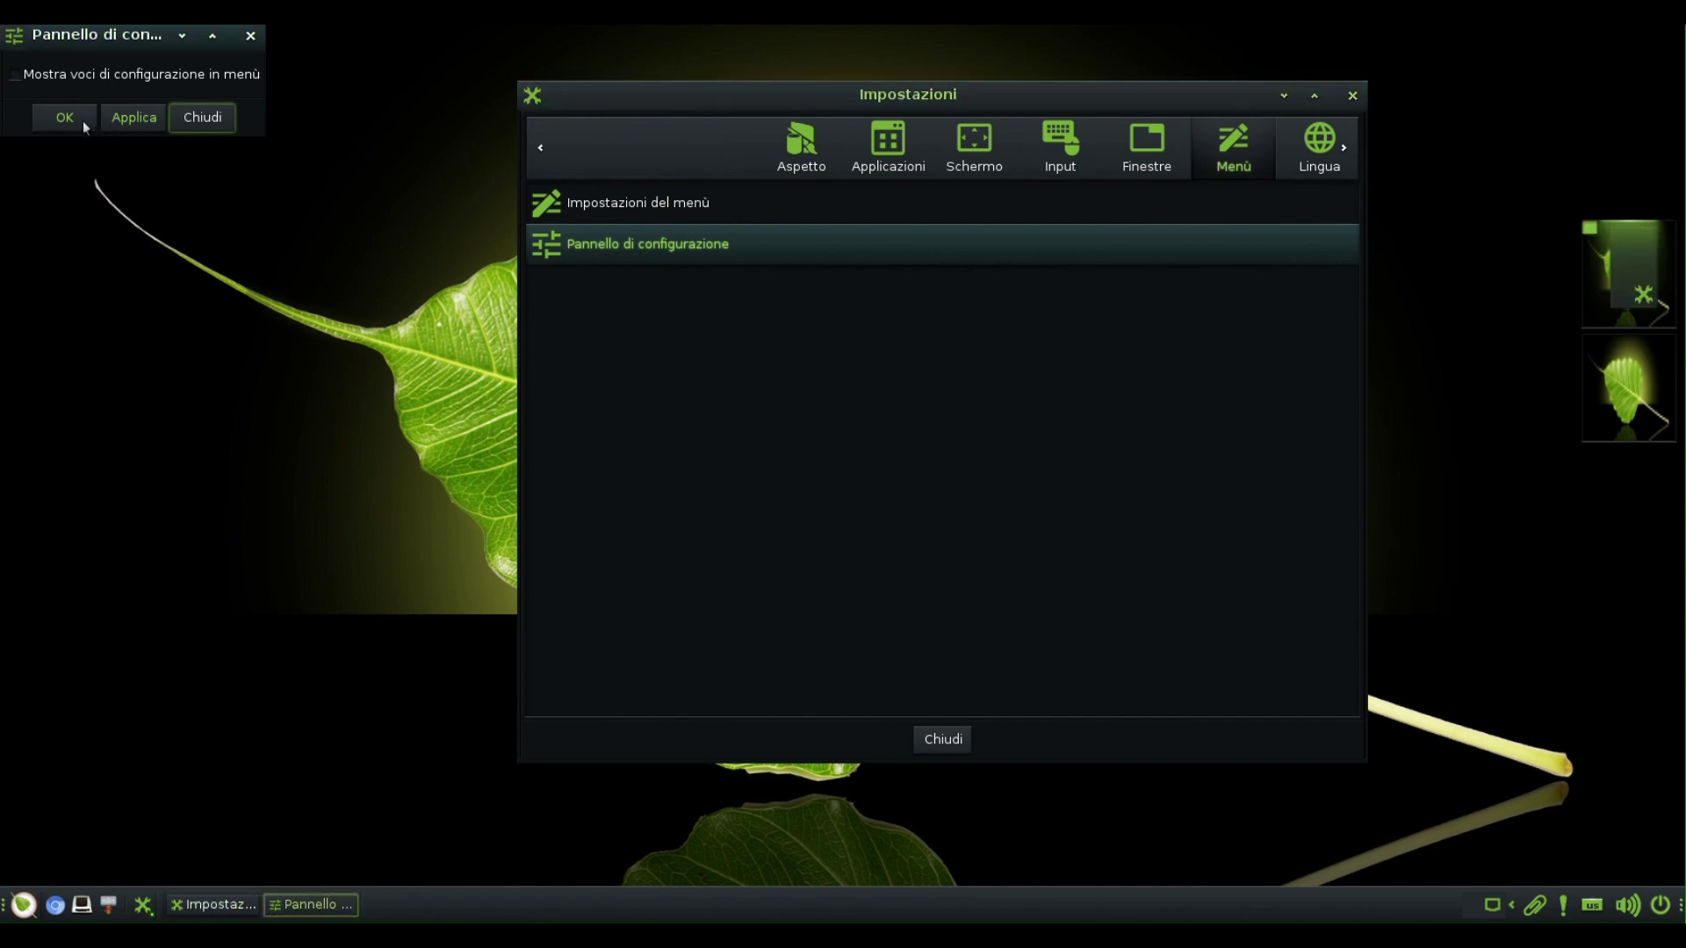
{"action": "left_click", "coordinate": [223, 120]}
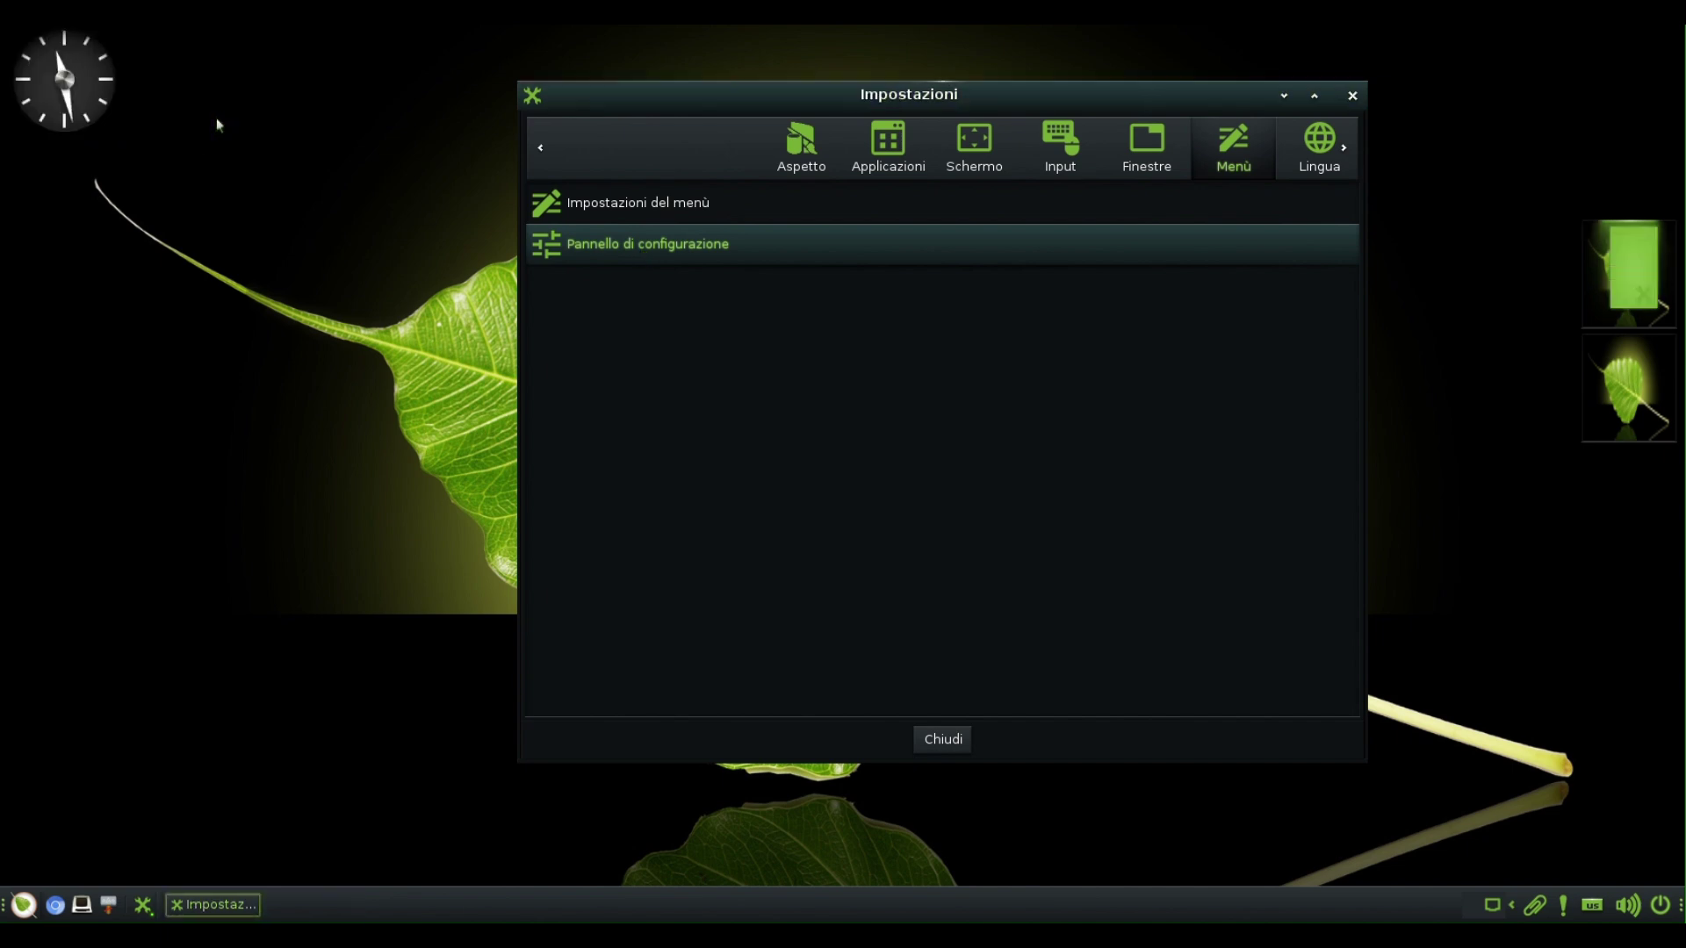
Step: Look through the language and file categories, and review the performance settings (Prestazioni) under Avanzate, closing them without changes
{"action": "left_click", "coordinate": [1344, 147]}
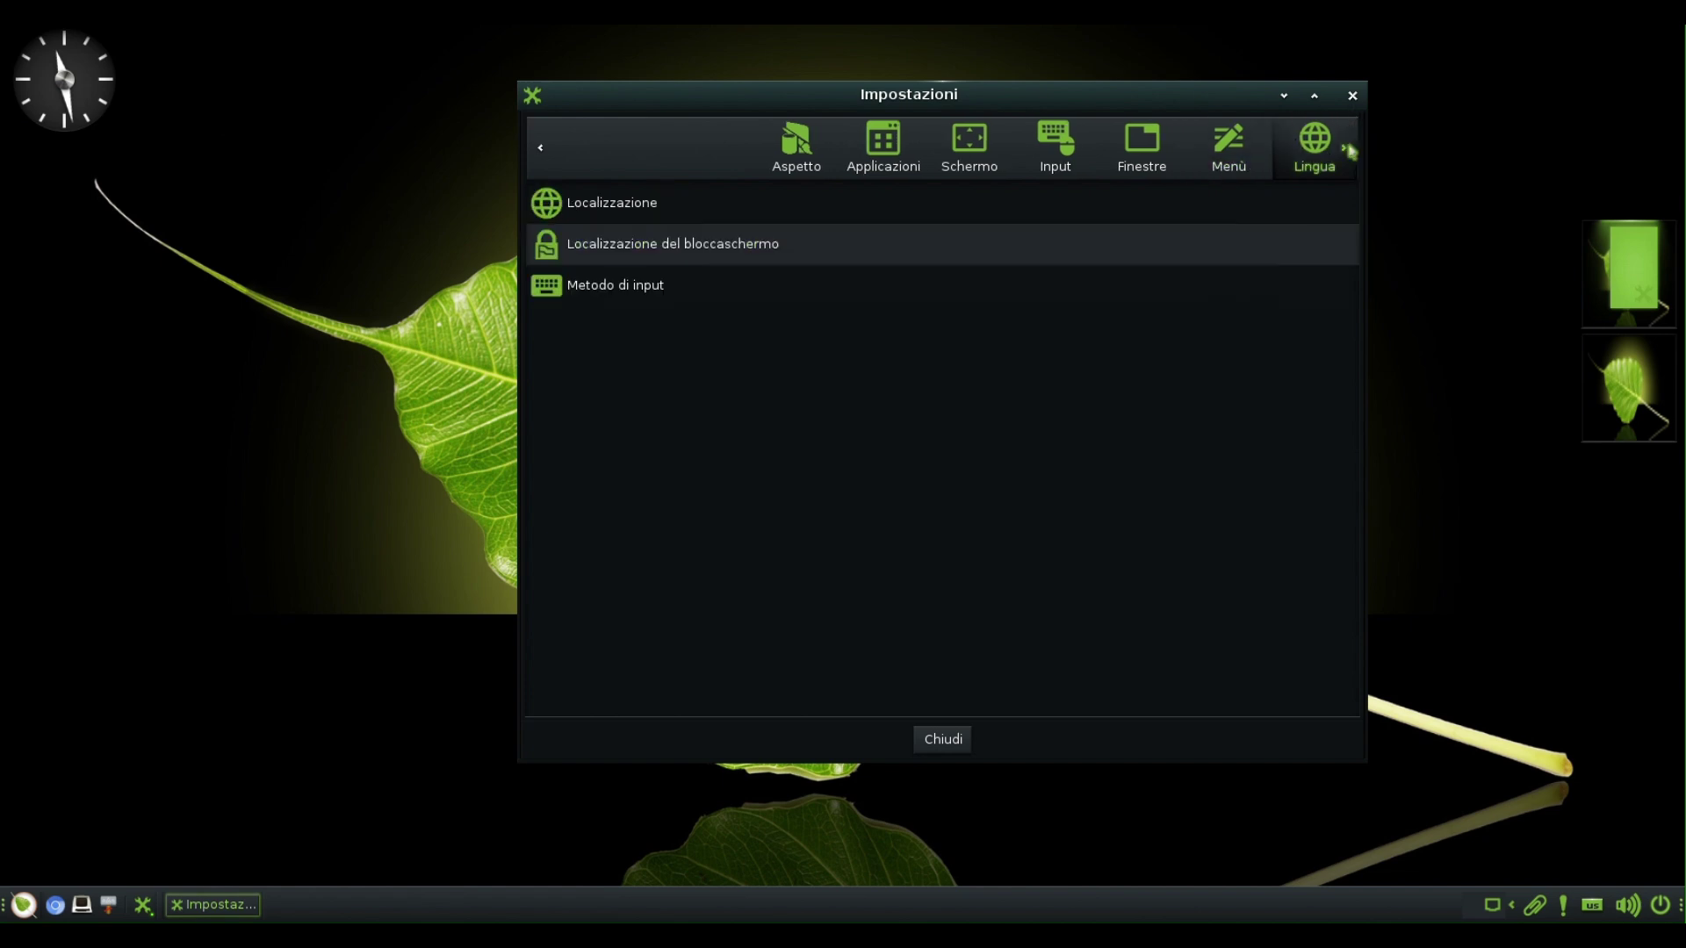
{"action": "left_click", "coordinate": [1344, 147]}
{"action": "left_click", "coordinate": [1344, 150]}
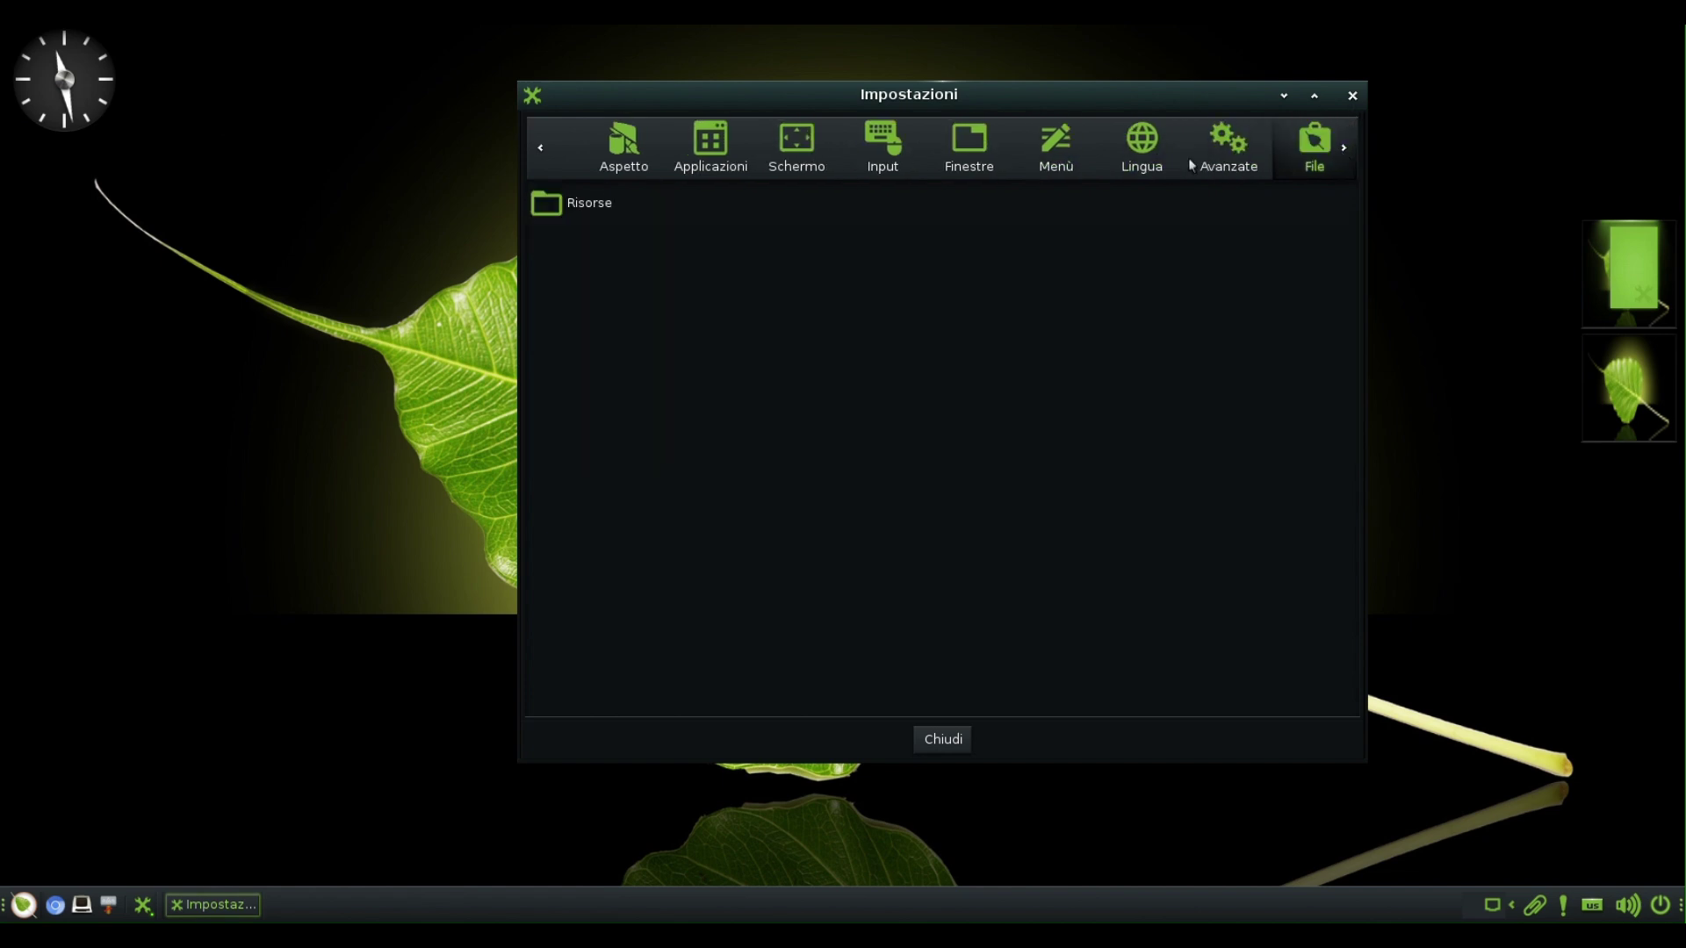
{"action": "left_click", "coordinate": [1215, 163]}
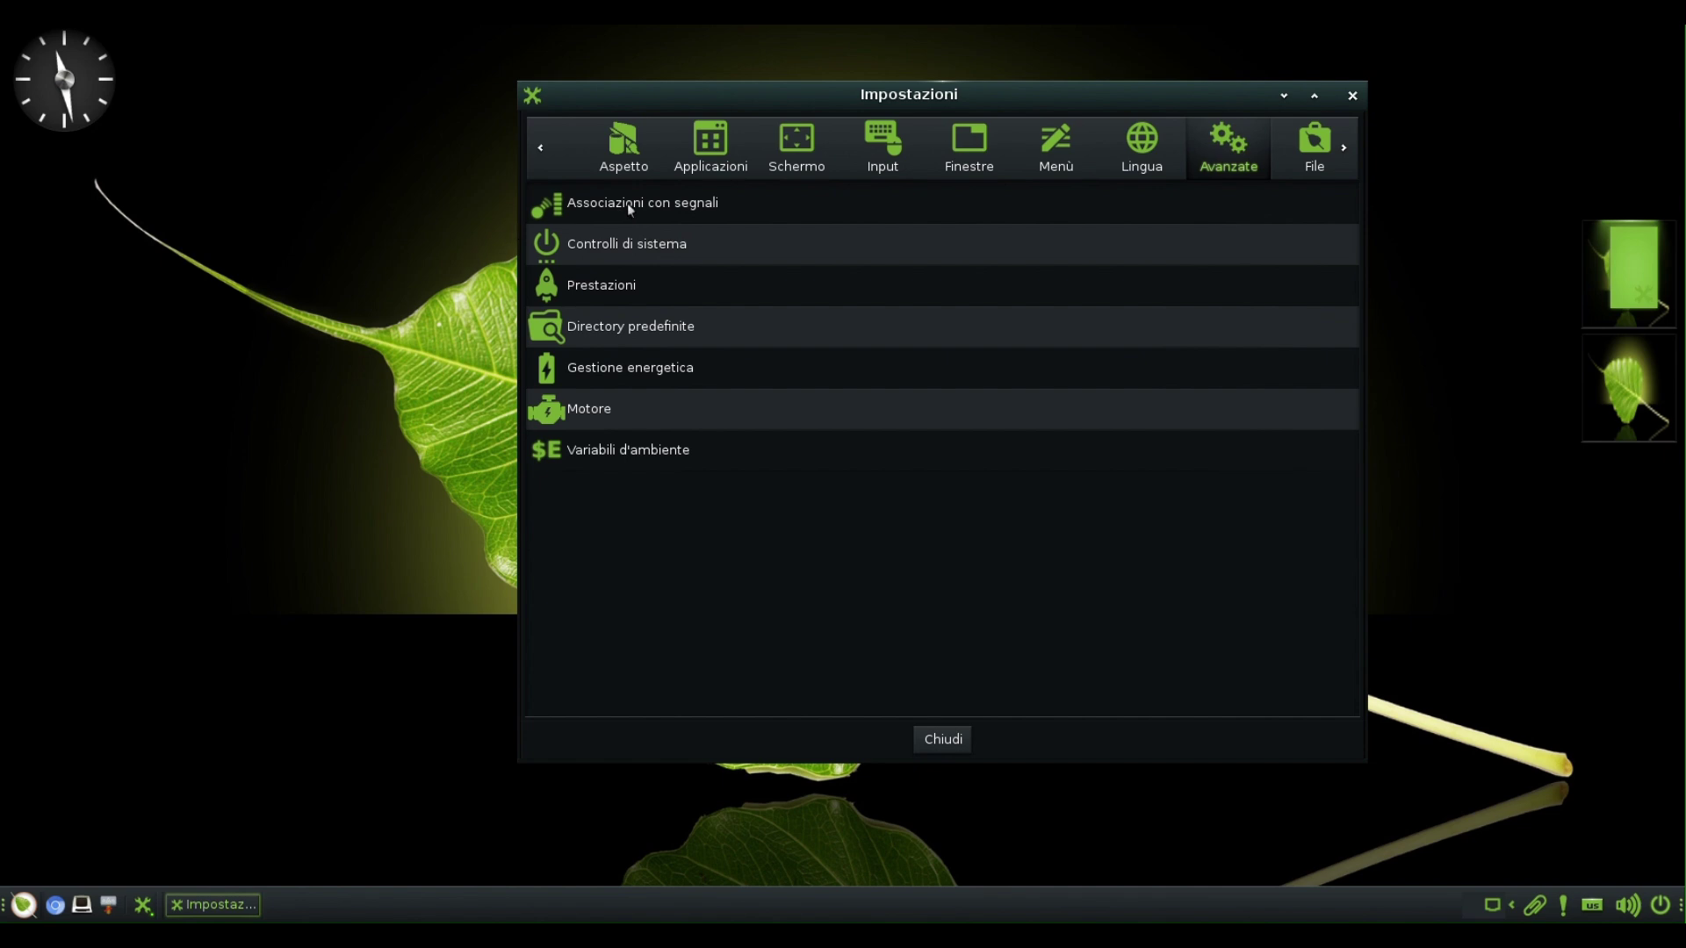
{"action": "left_click", "coordinate": [638, 283]}
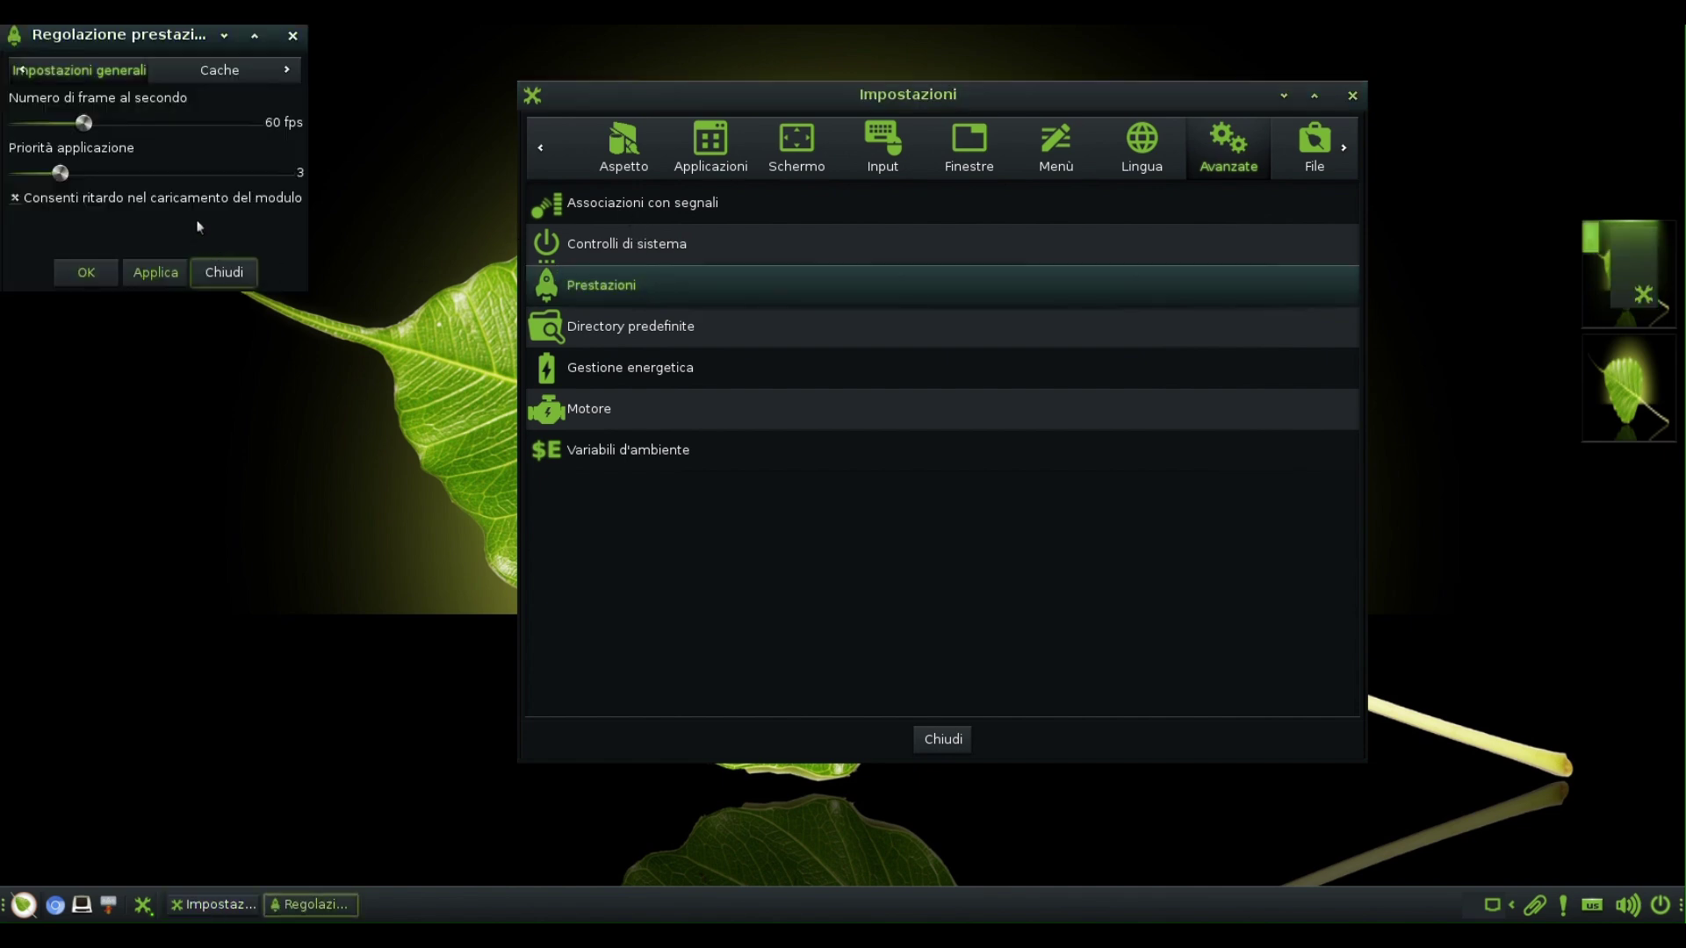
{"action": "left_click", "coordinate": [224, 273]}
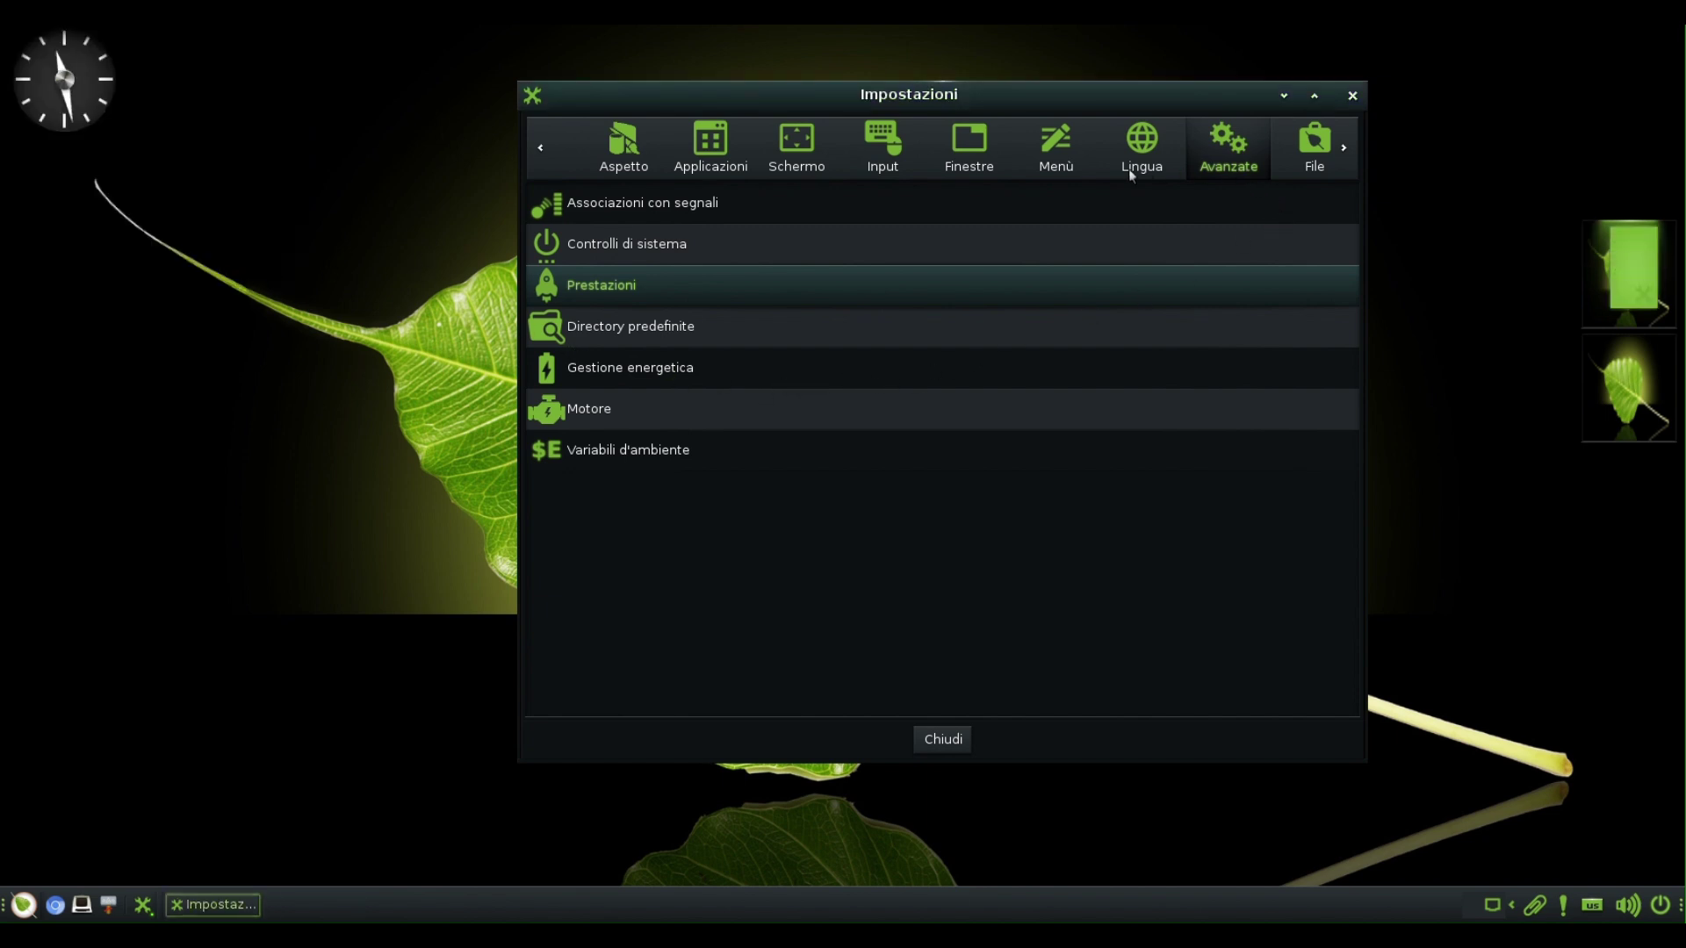
Step: Browse the remaining settings categories from File through to Preferenze
{"action": "left_click", "coordinate": [1315, 158]}
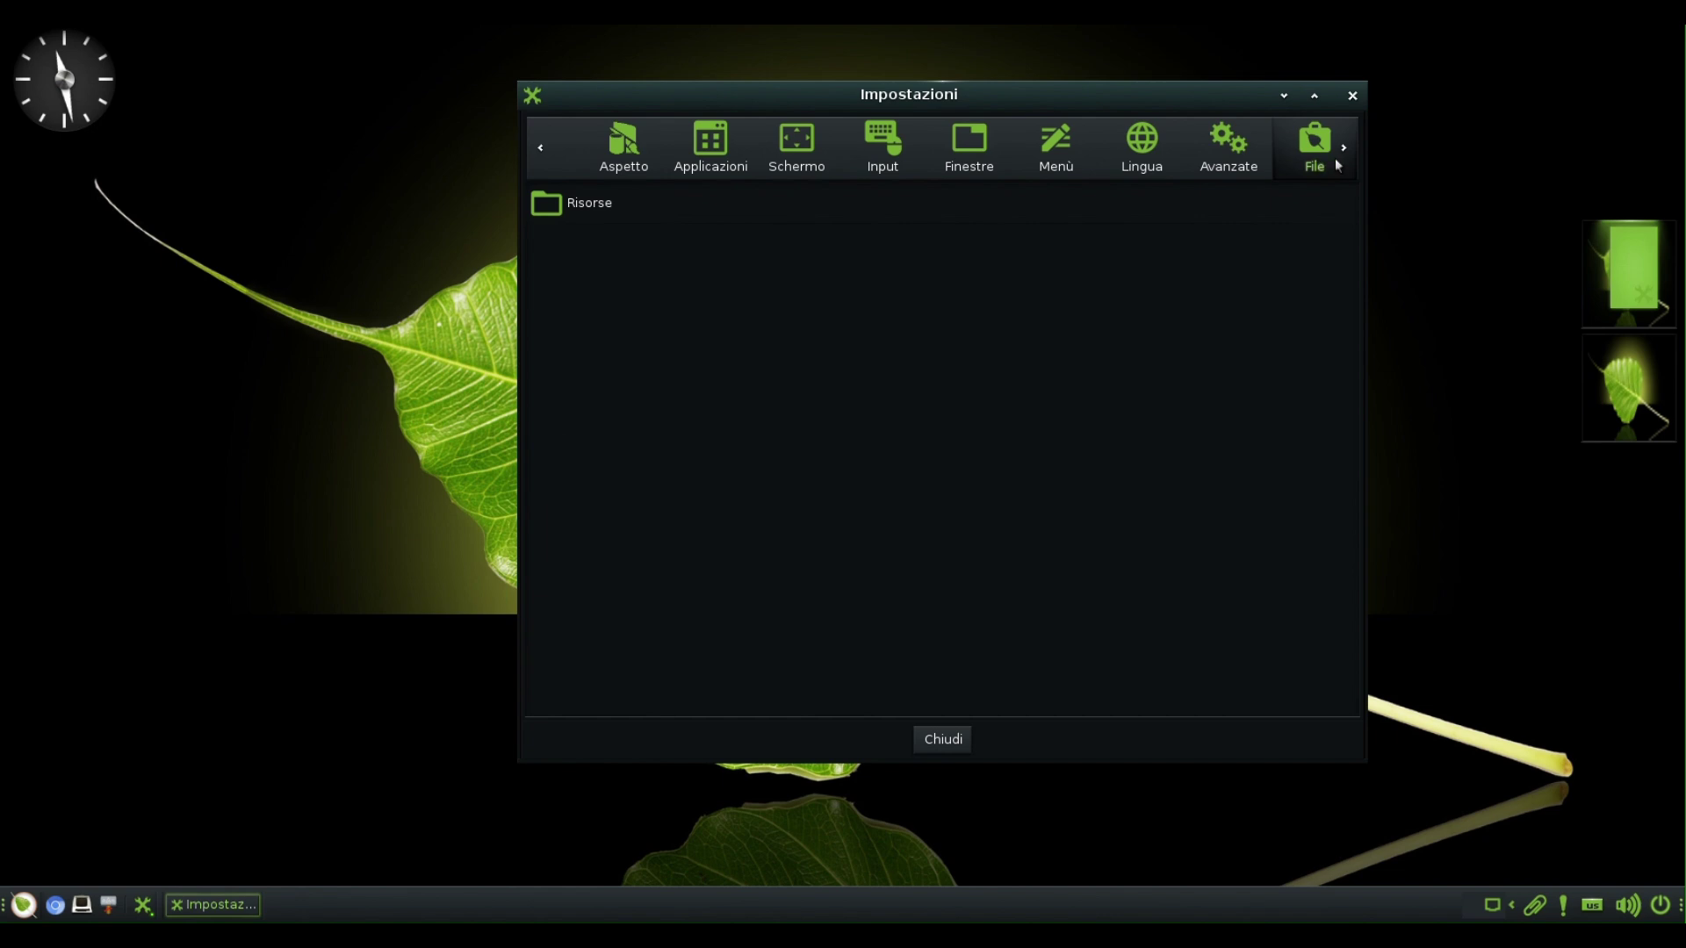
{"action": "left_click", "coordinate": [1344, 147]}
{"action": "left_click", "coordinate": [1343, 147]}
{"action": "left_click", "coordinate": [1343, 146]}
{"action": "left_click", "coordinate": [1343, 149]}
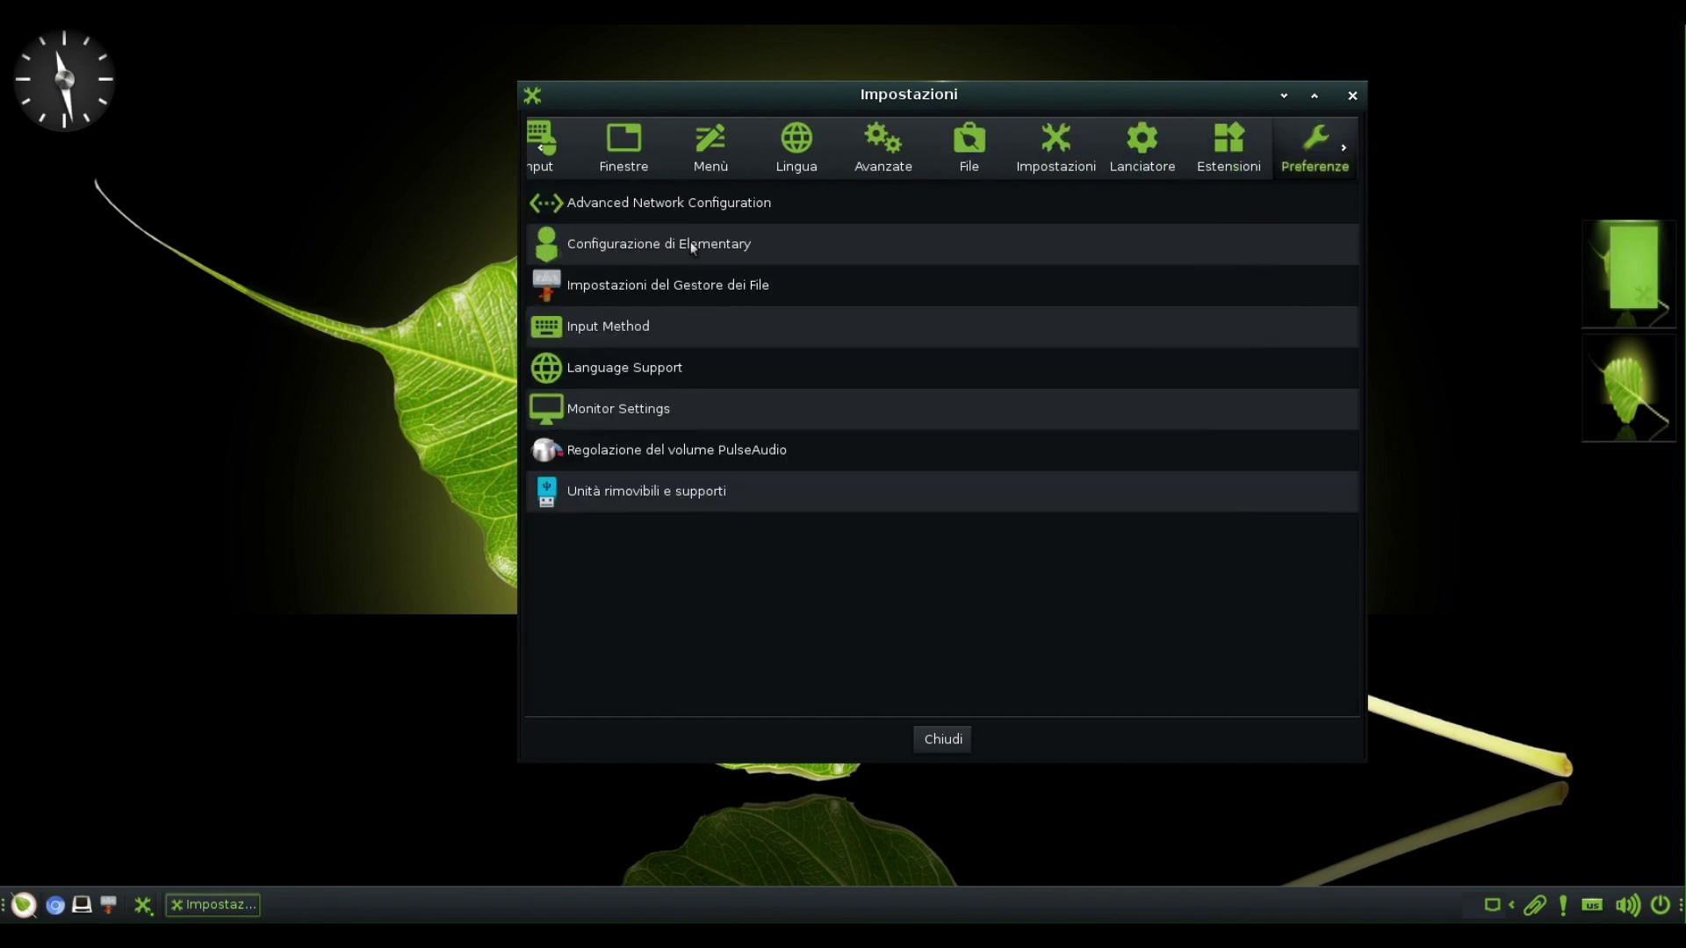
Step: Open the module manager (Moduli) from the Estensioni settings and look through the Utilità modules
{"action": "left_click", "coordinate": [1225, 156]}
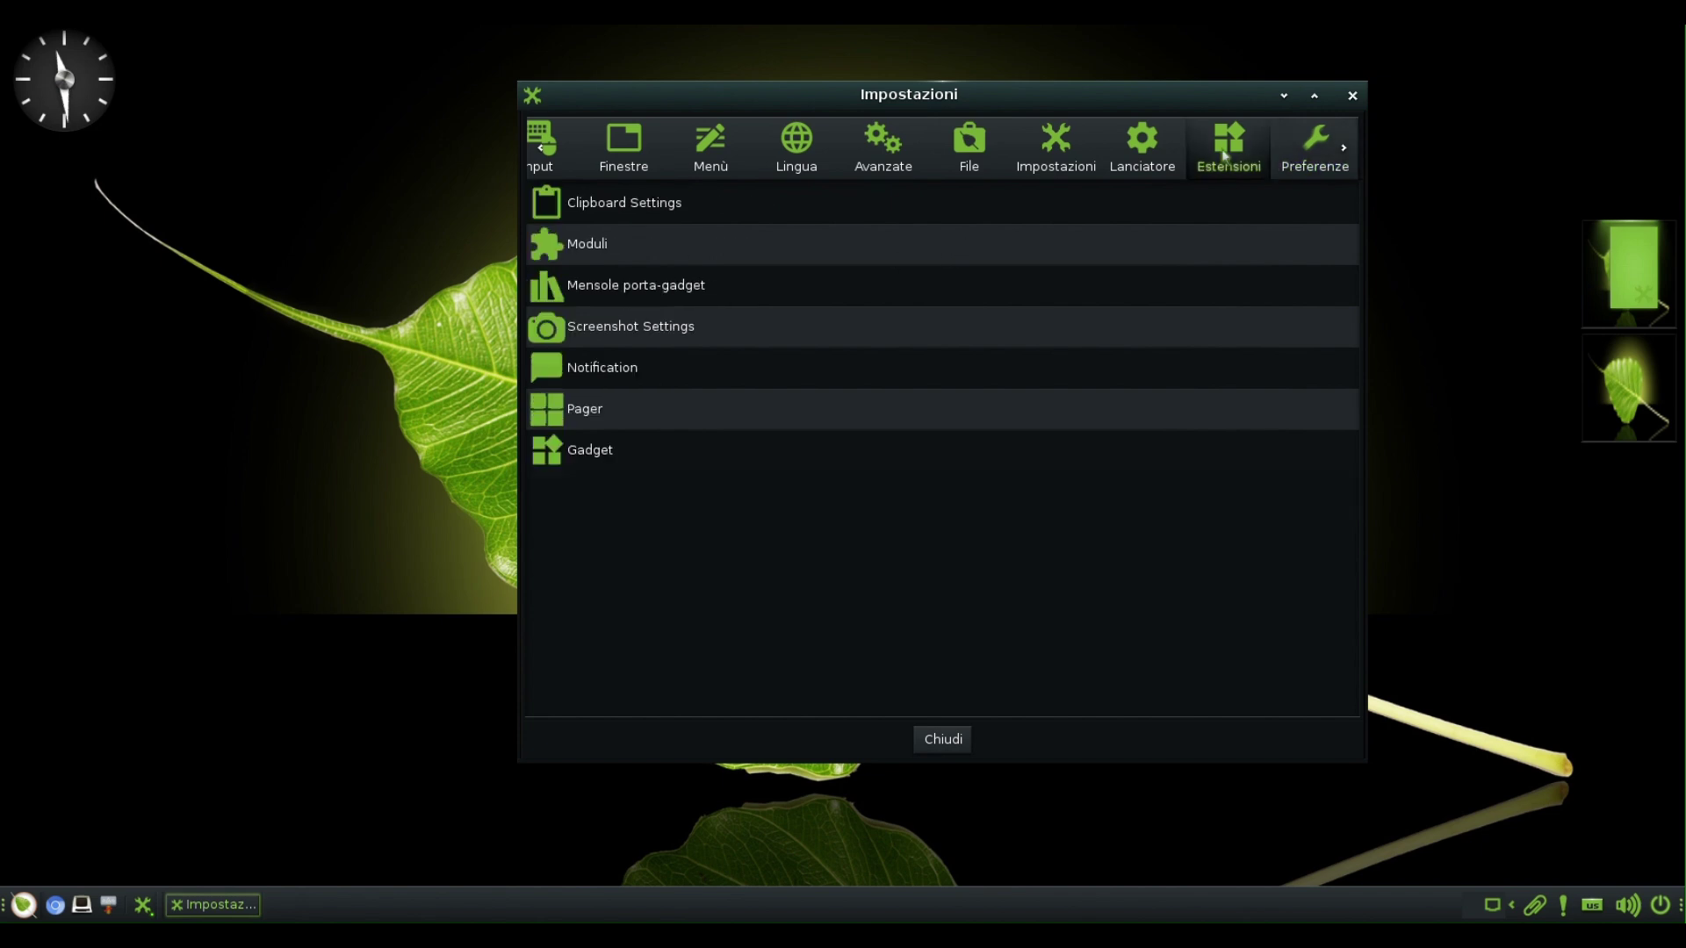
{"action": "left_click", "coordinate": [634, 252]}
{"action": "scroll", "coordinate": [803, 407], "scroll_direction": "down", "scroll_amount": 2}
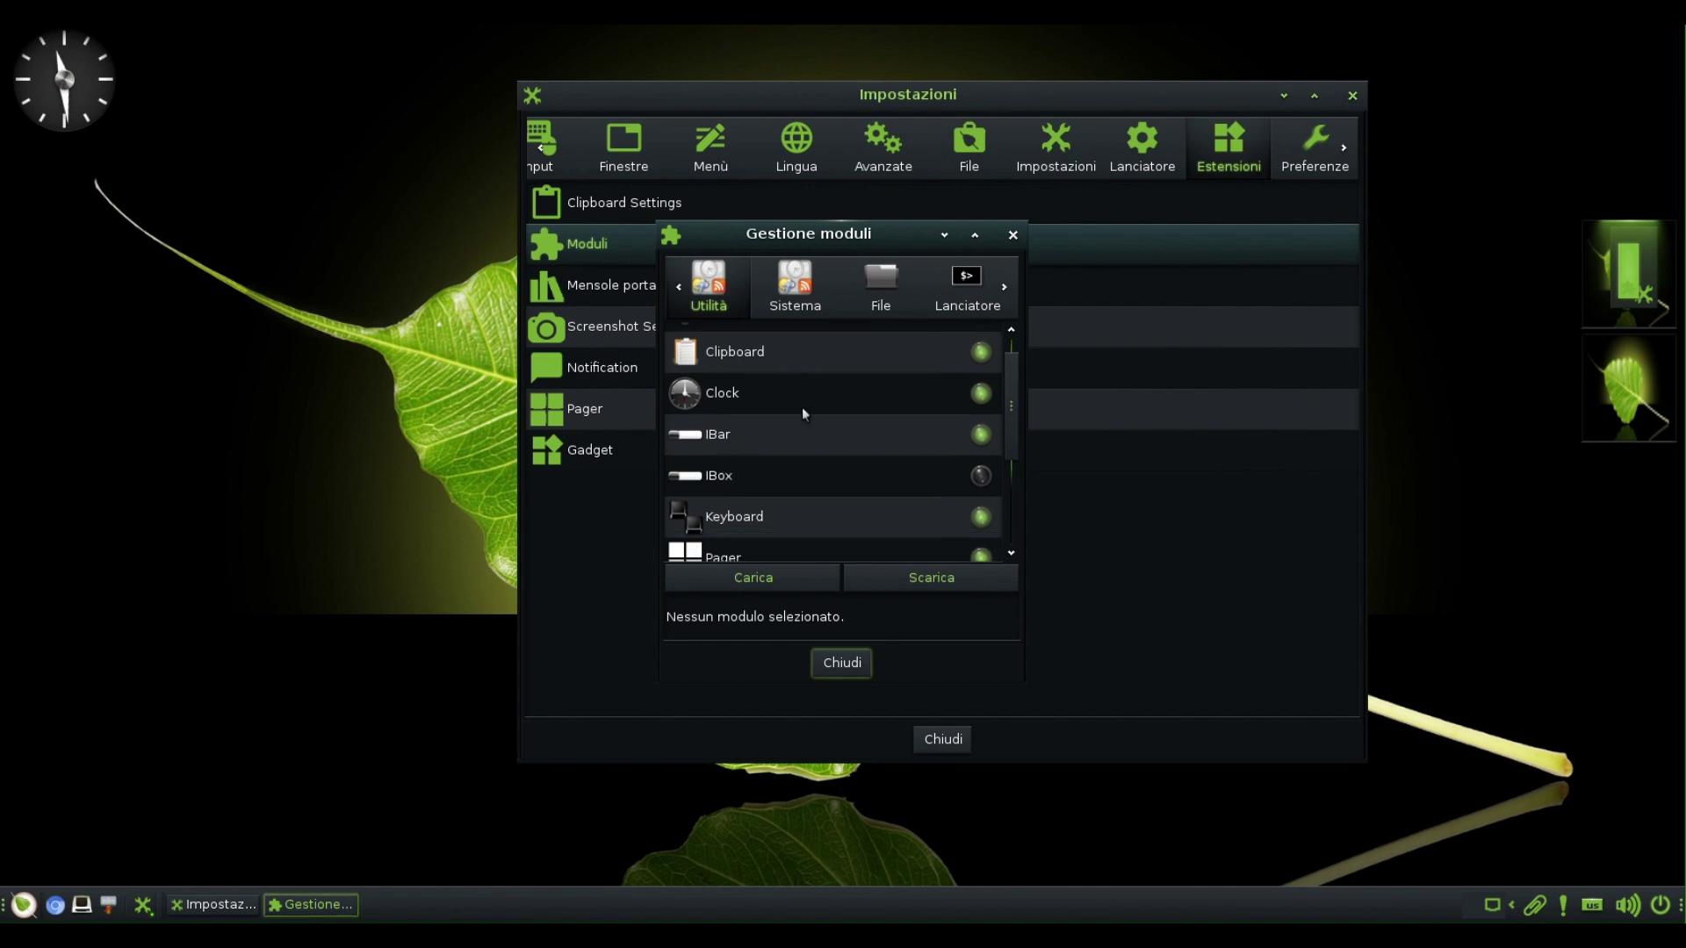
{"action": "scroll", "coordinate": [808, 422], "scroll_direction": "down", "scroll_amount": 3}
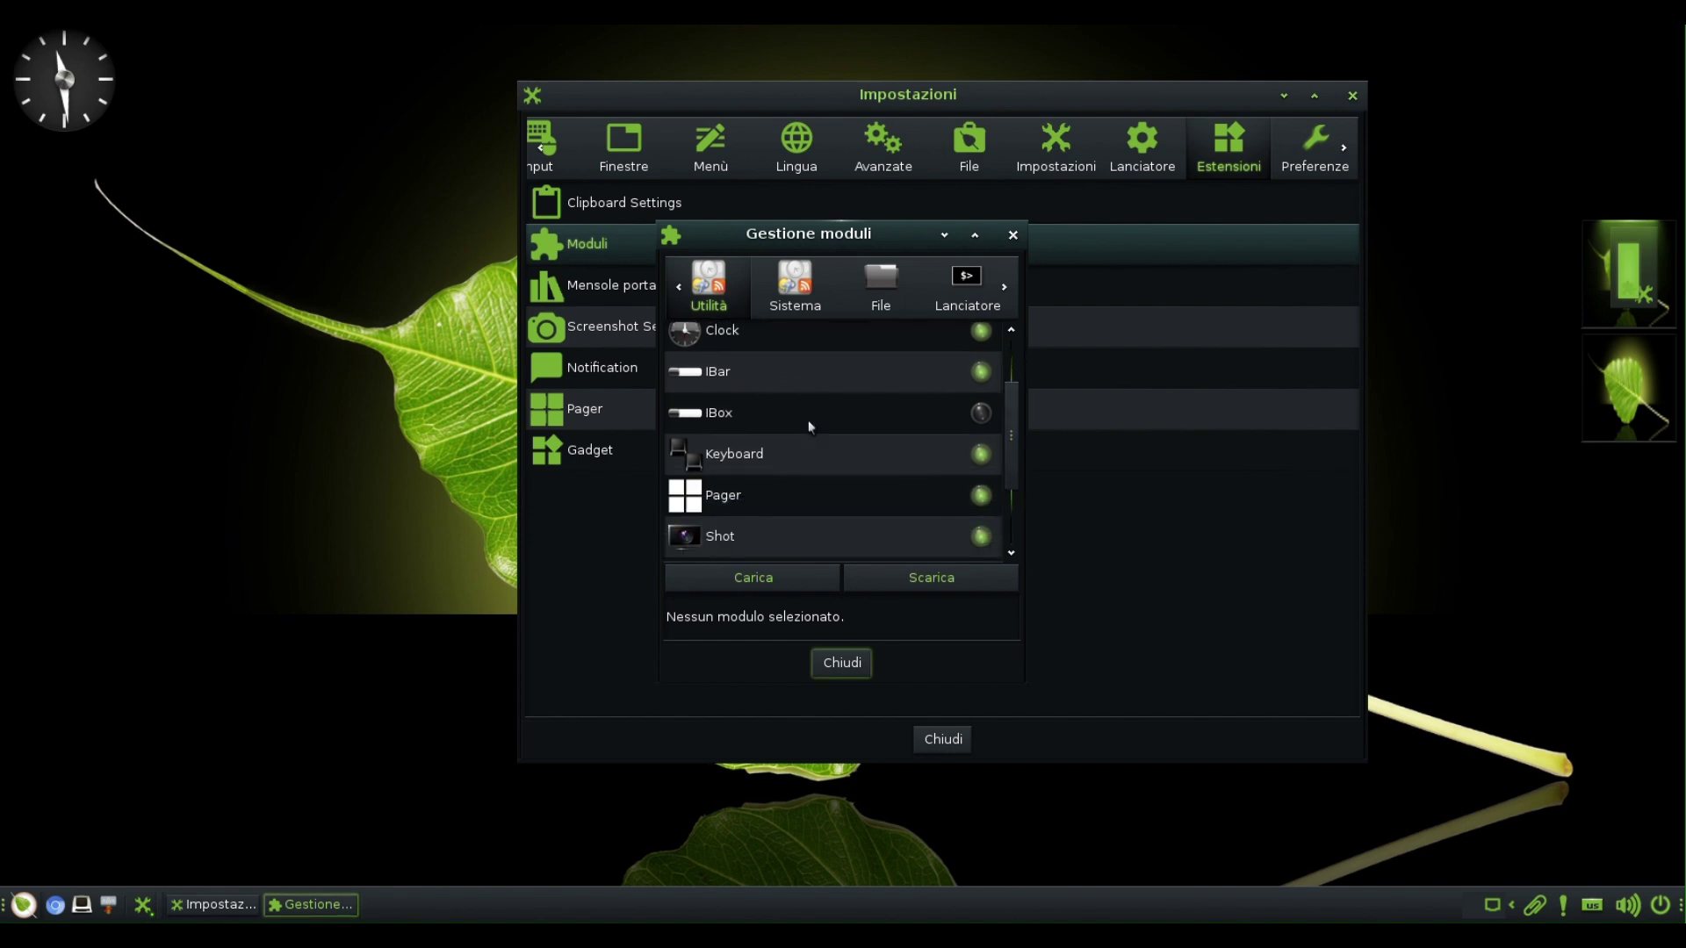
{"action": "scroll", "coordinate": [808, 420], "scroll_direction": "down", "scroll_amount": 1}
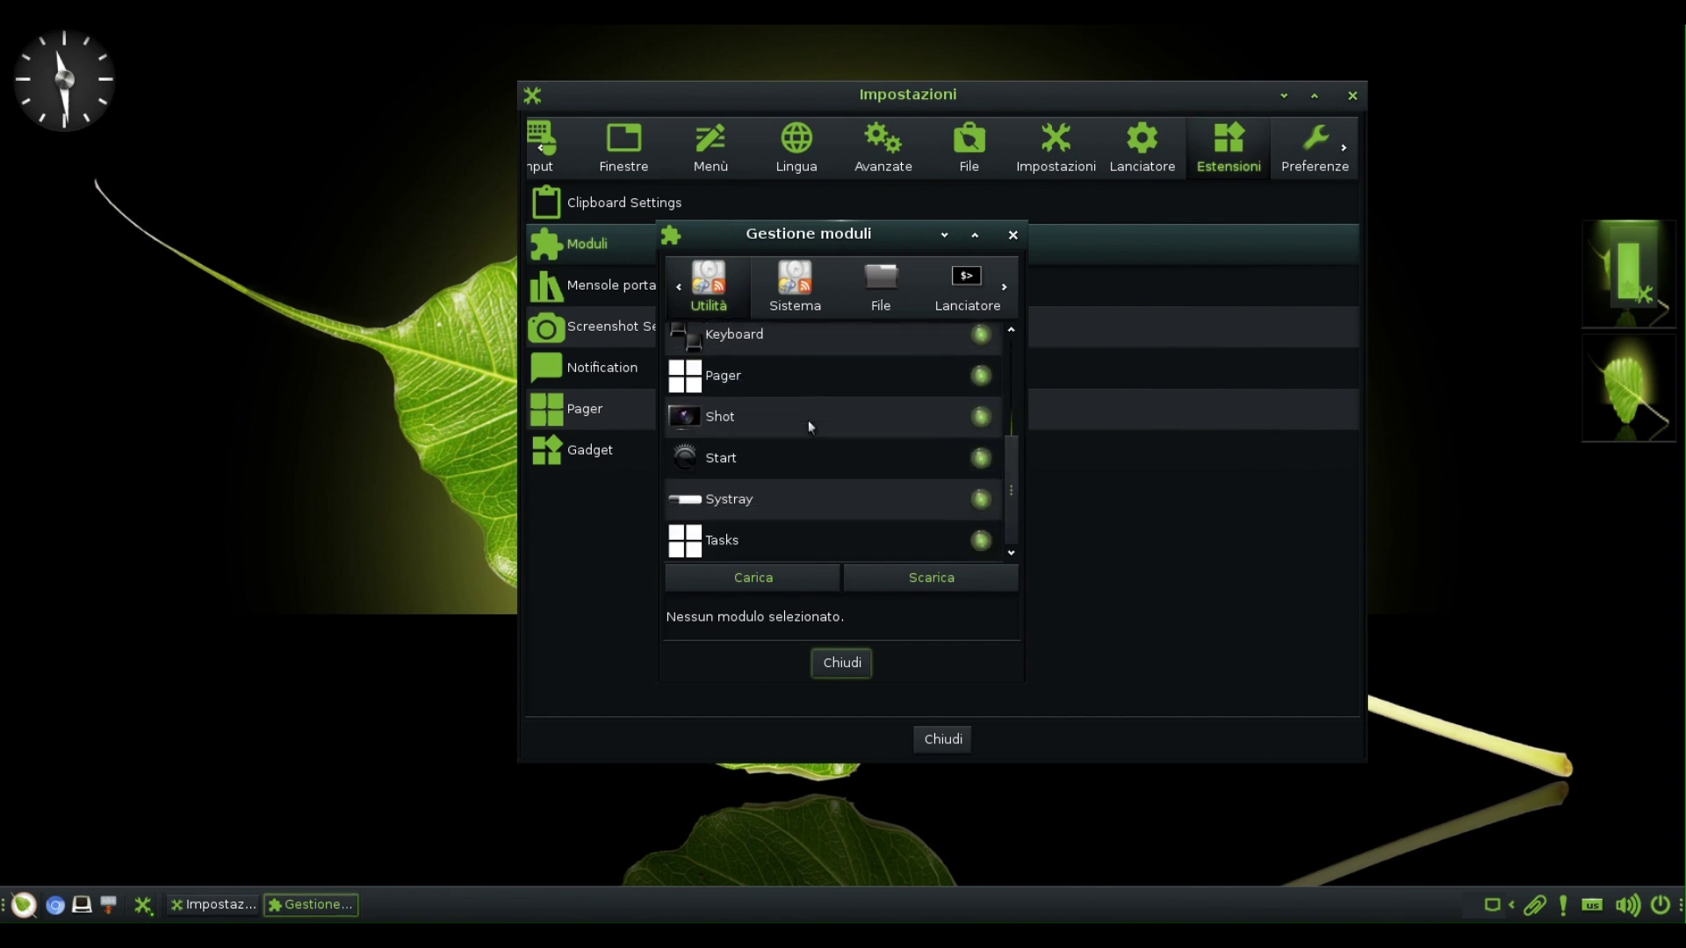
{"action": "scroll", "coordinate": [807, 419], "scroll_direction": "up", "scroll_amount": 4}
{"action": "scroll", "coordinate": [808, 419], "scroll_direction": "up", "scroll_amount": 2}
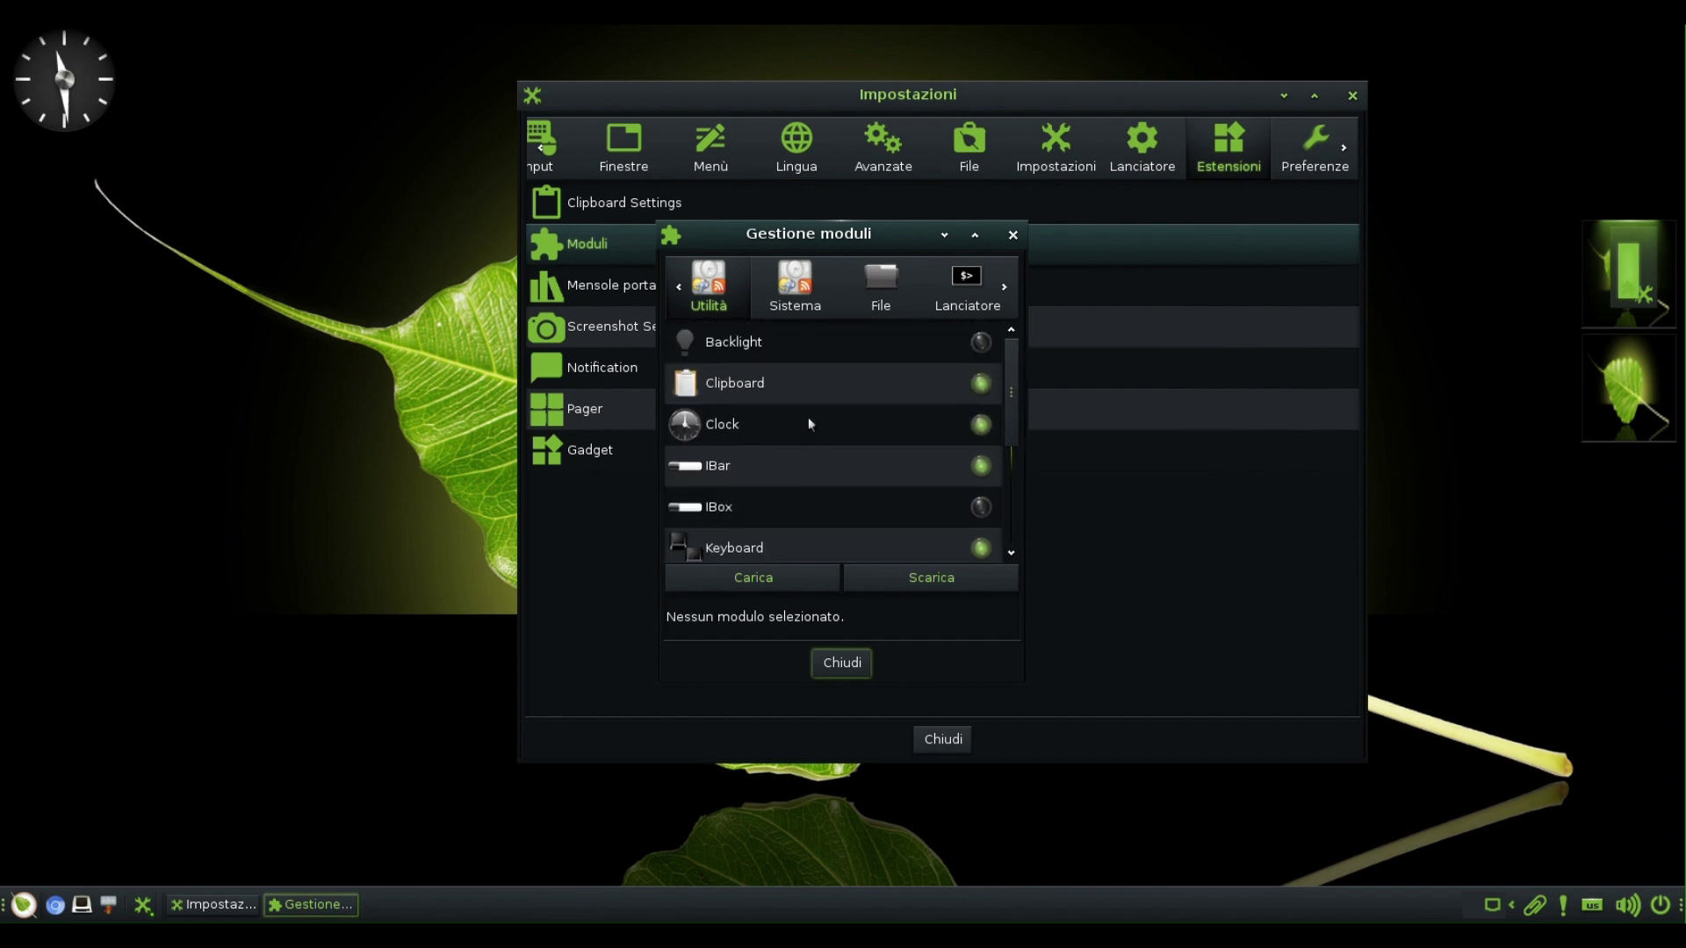
Step: Review the Sistema, File and Lanciatore categories of the module manager without loading any module
{"action": "left_click", "coordinate": [788, 302]}
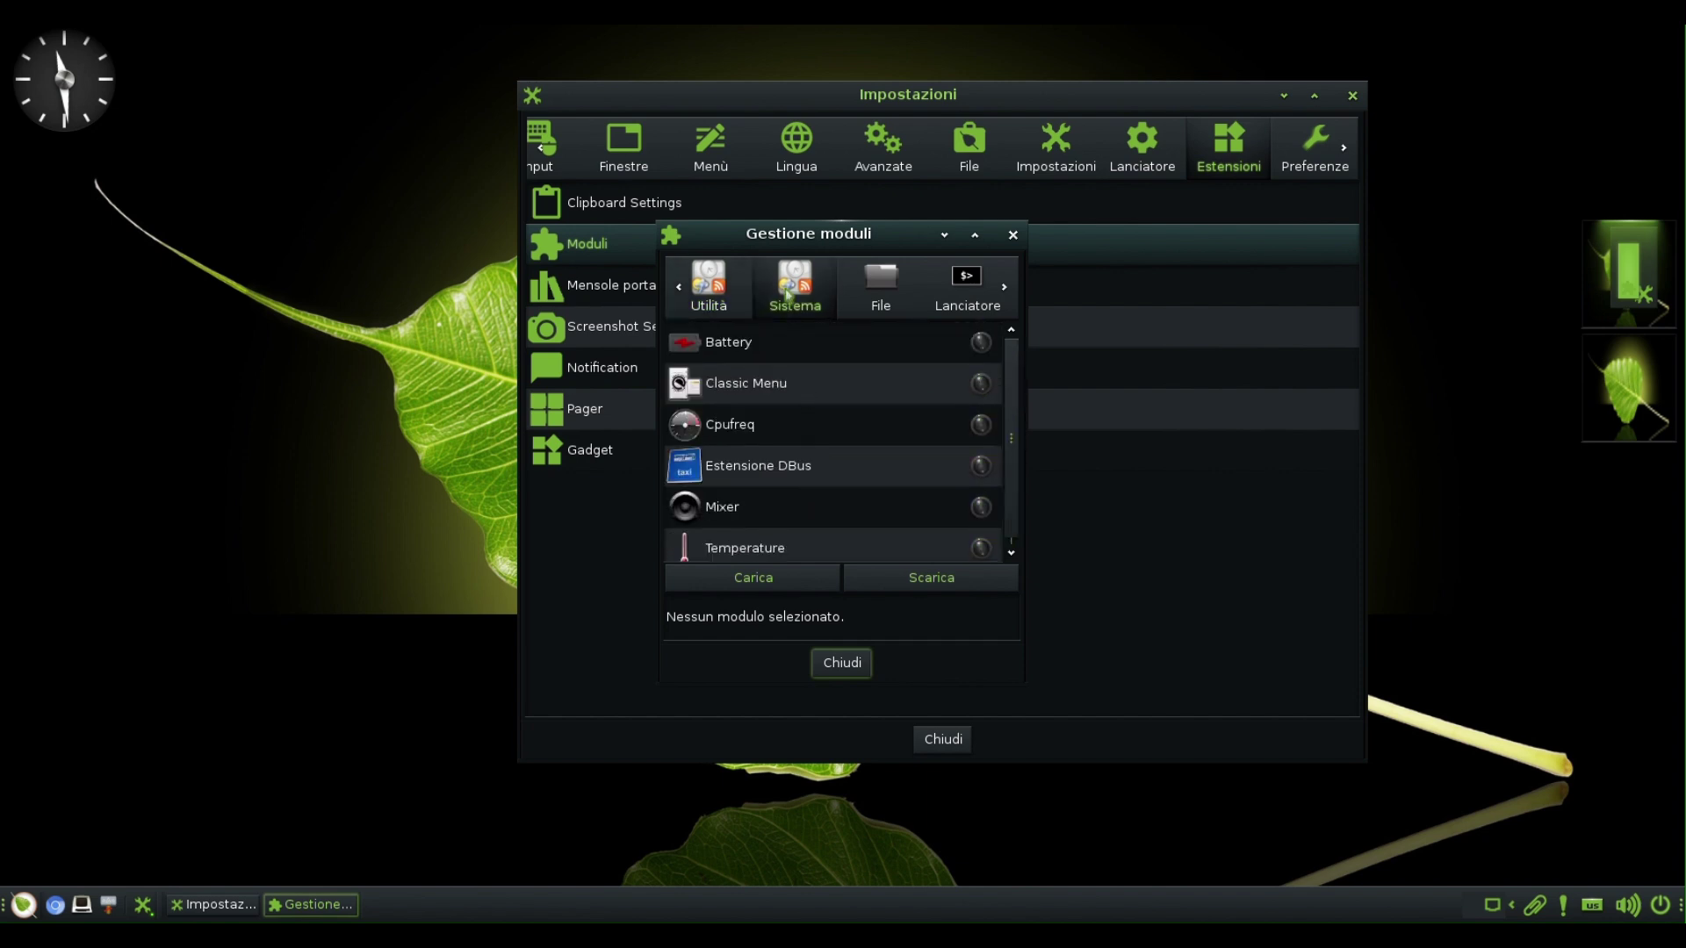
{"action": "left_click", "coordinate": [878, 293]}
{"action": "left_click", "coordinate": [968, 293]}
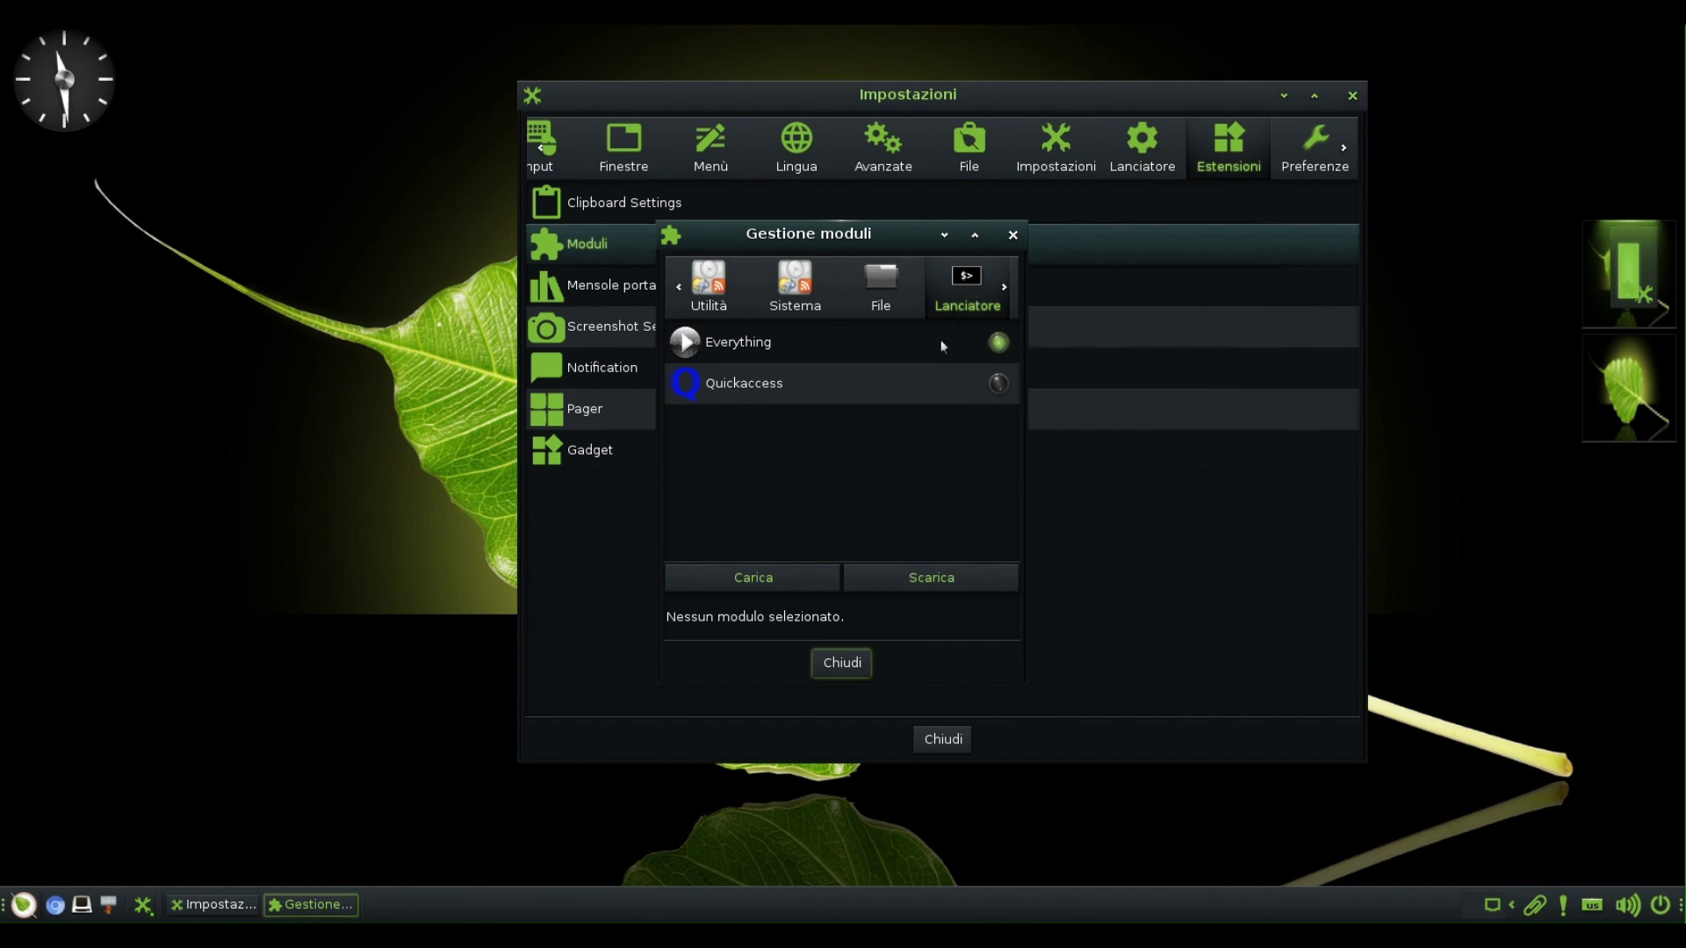
{"action": "key", "text": "Left"}
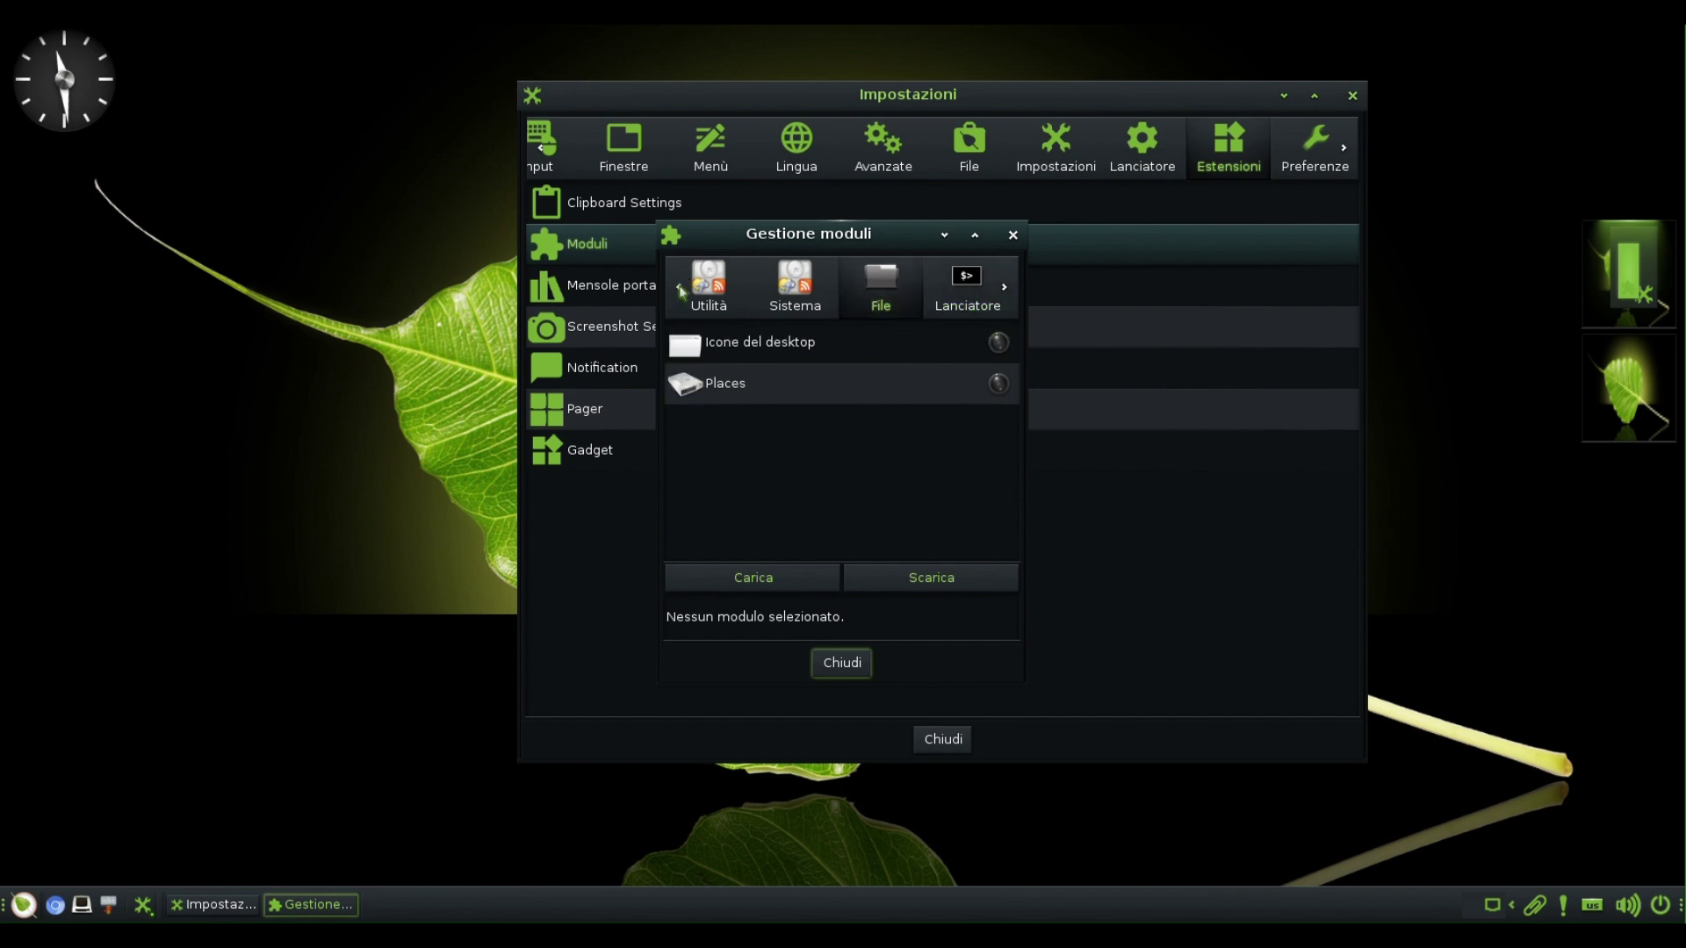
{"action": "key", "text": "Escape"}
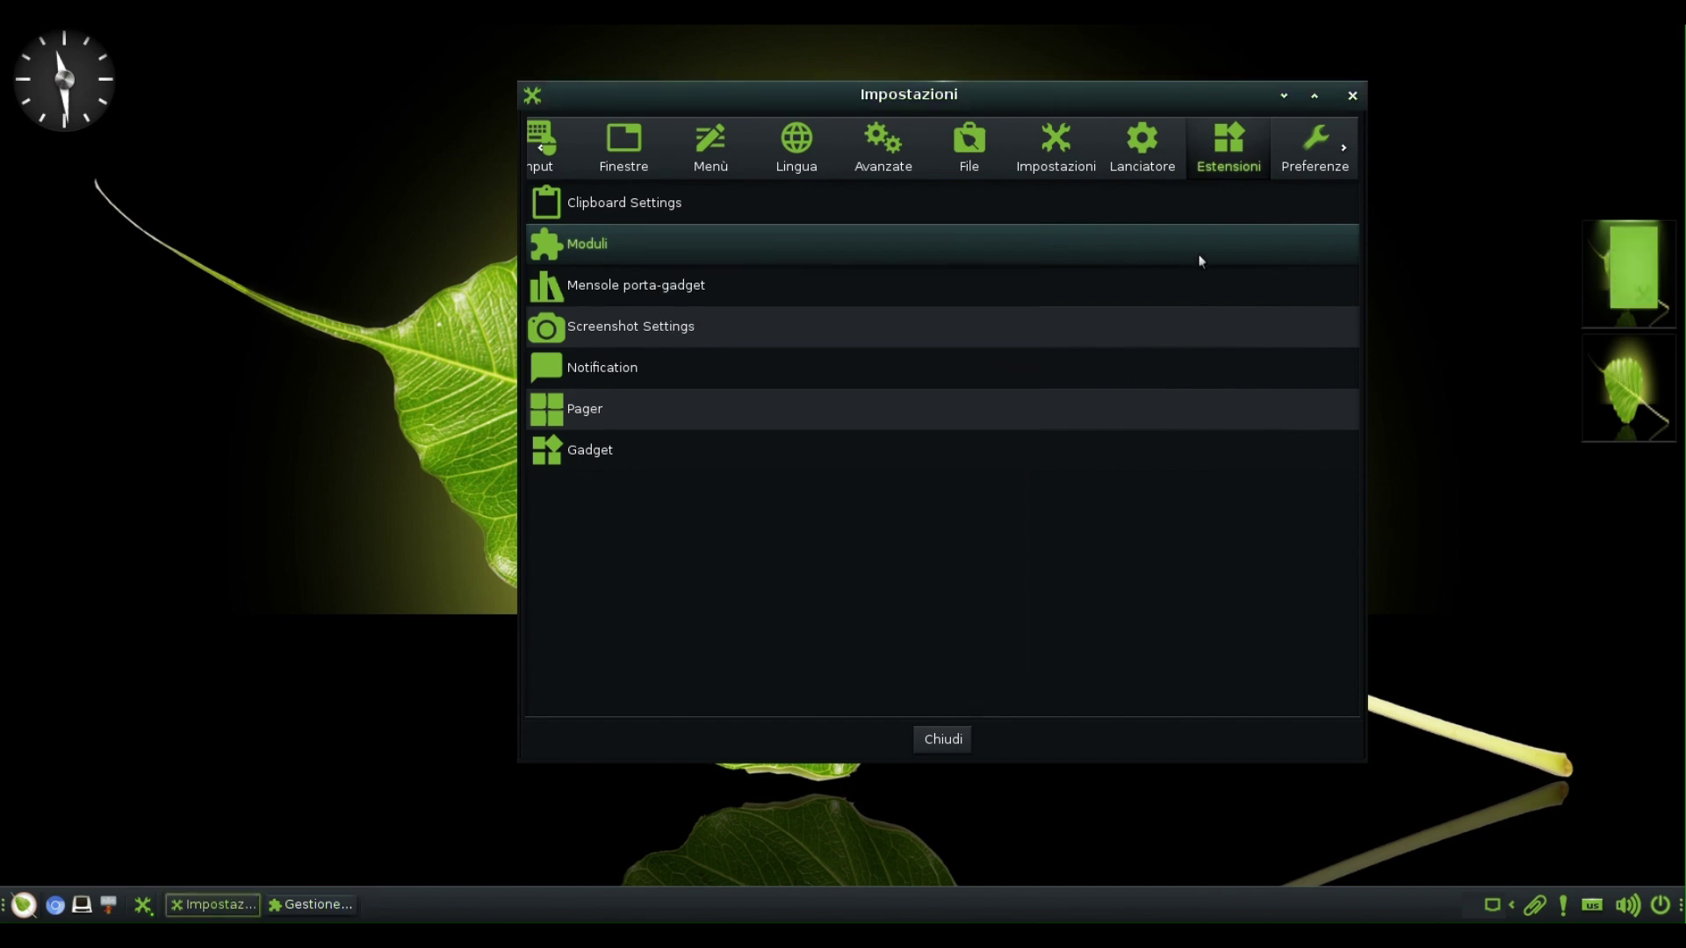
Step: View the Sistema settings category, and close both the settings and module manager windows
{"action": "left_click", "coordinate": [1338, 148]}
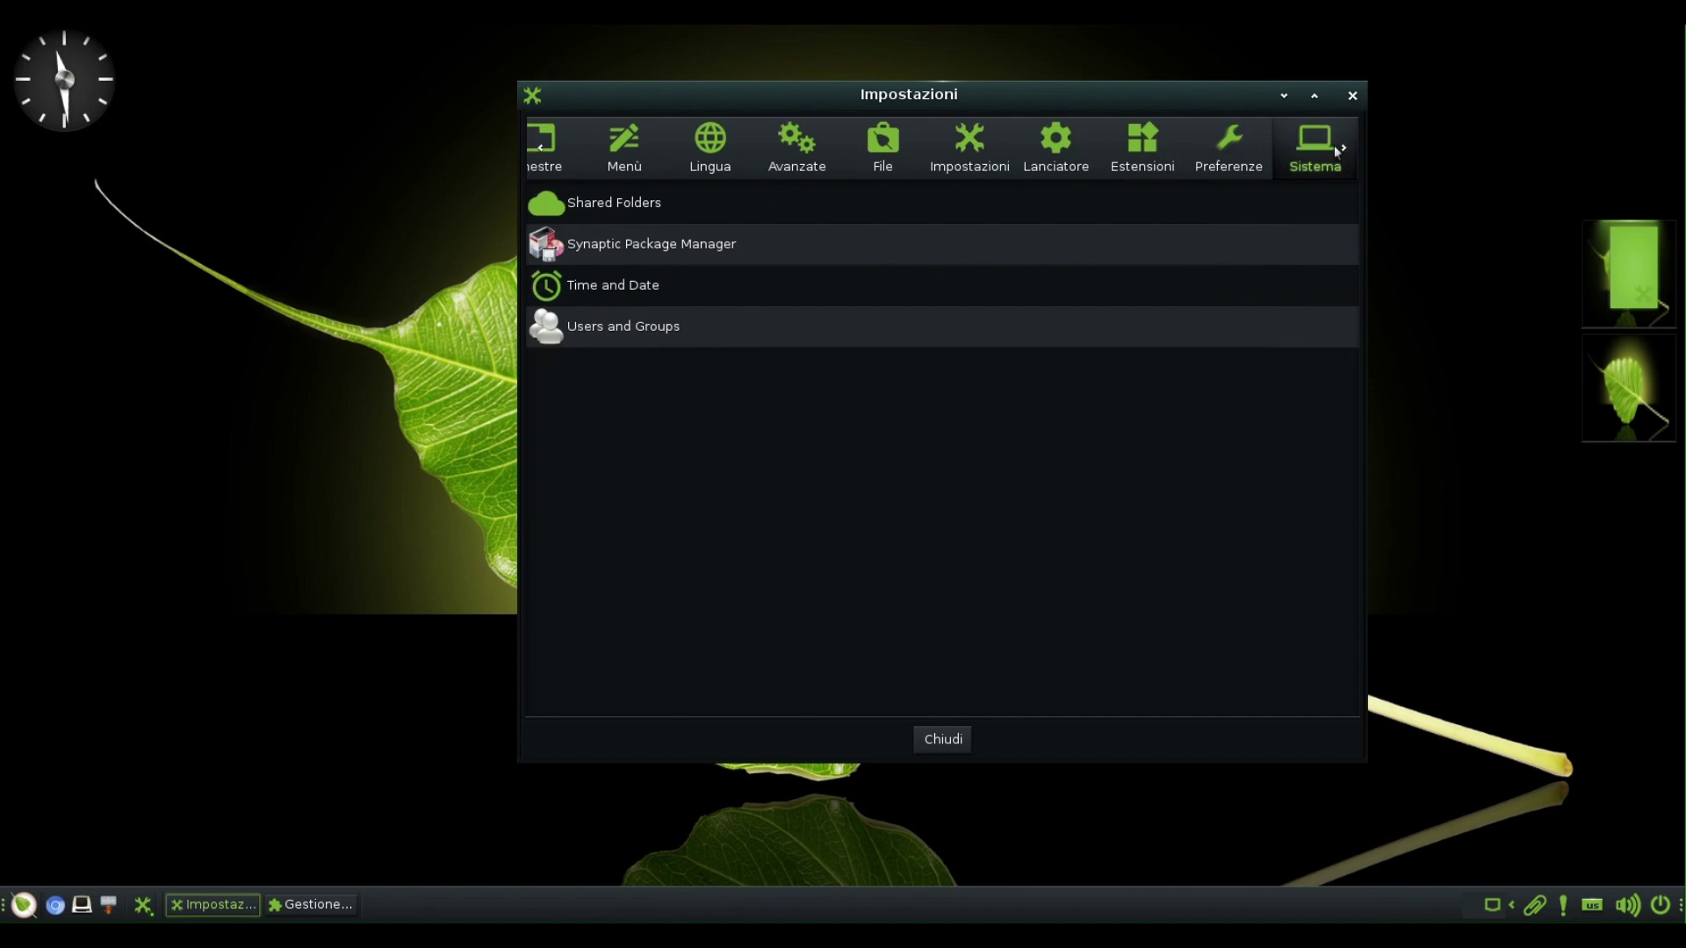
{"action": "left_click", "coordinate": [1351, 97]}
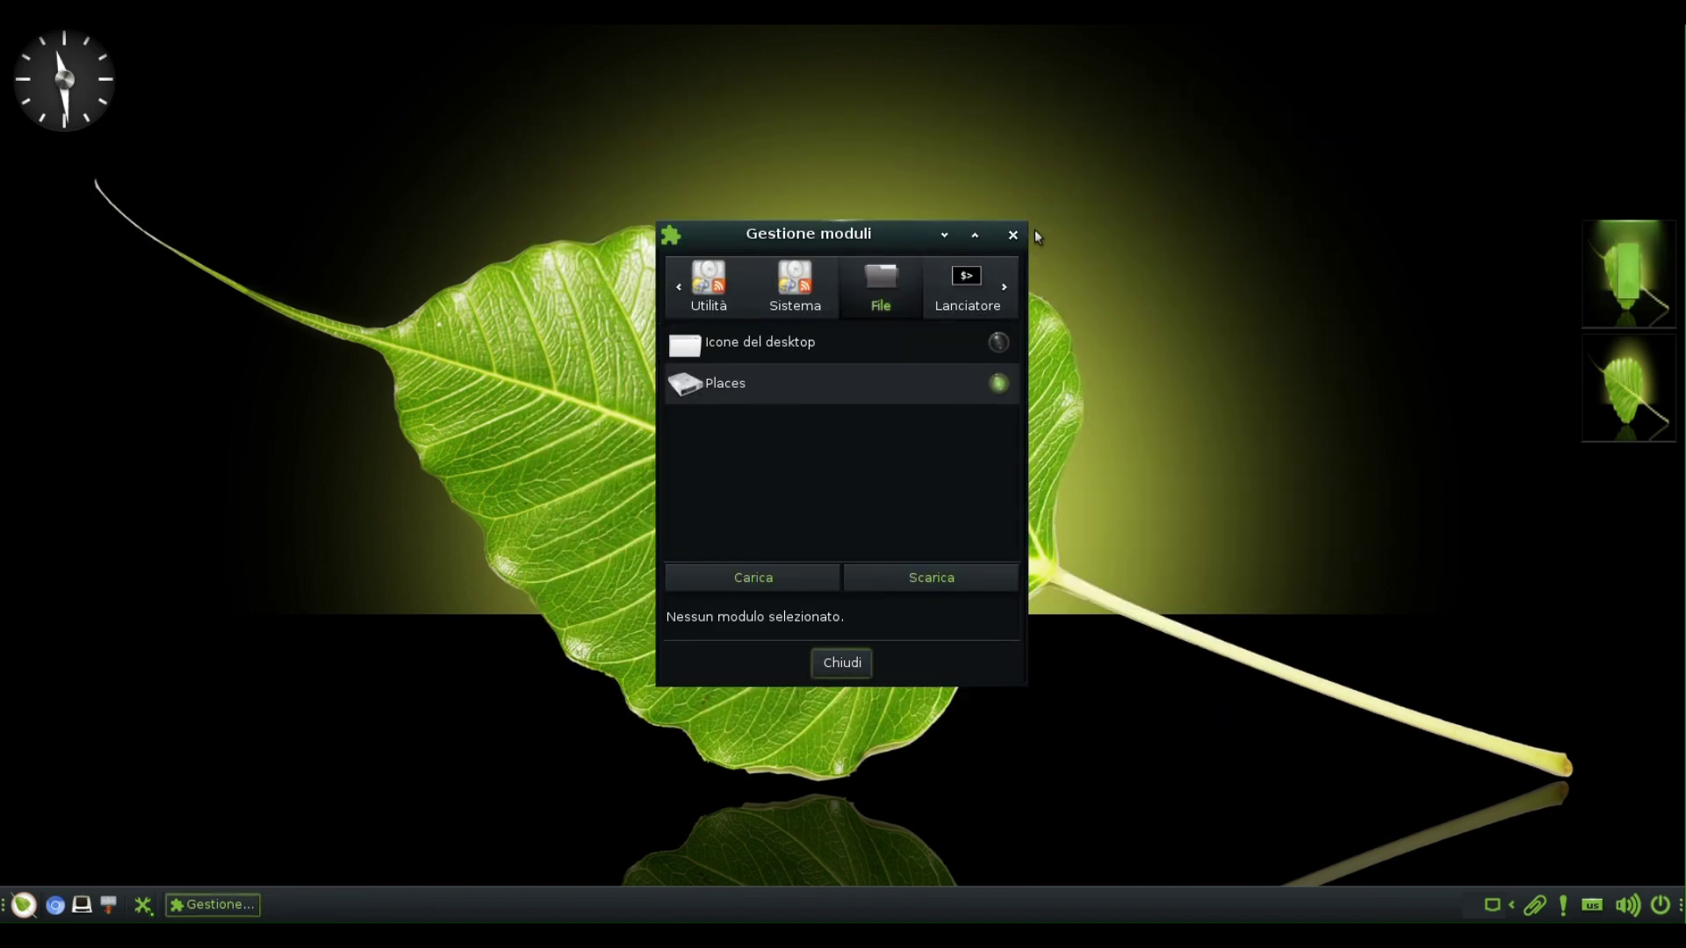
{"action": "left_click", "coordinate": [1012, 234]}
Step: Check the desktop's Favorite Apps list and the shelf's orientation choices (Orientamento)
{"action": "right_click", "coordinate": [454, 236]}
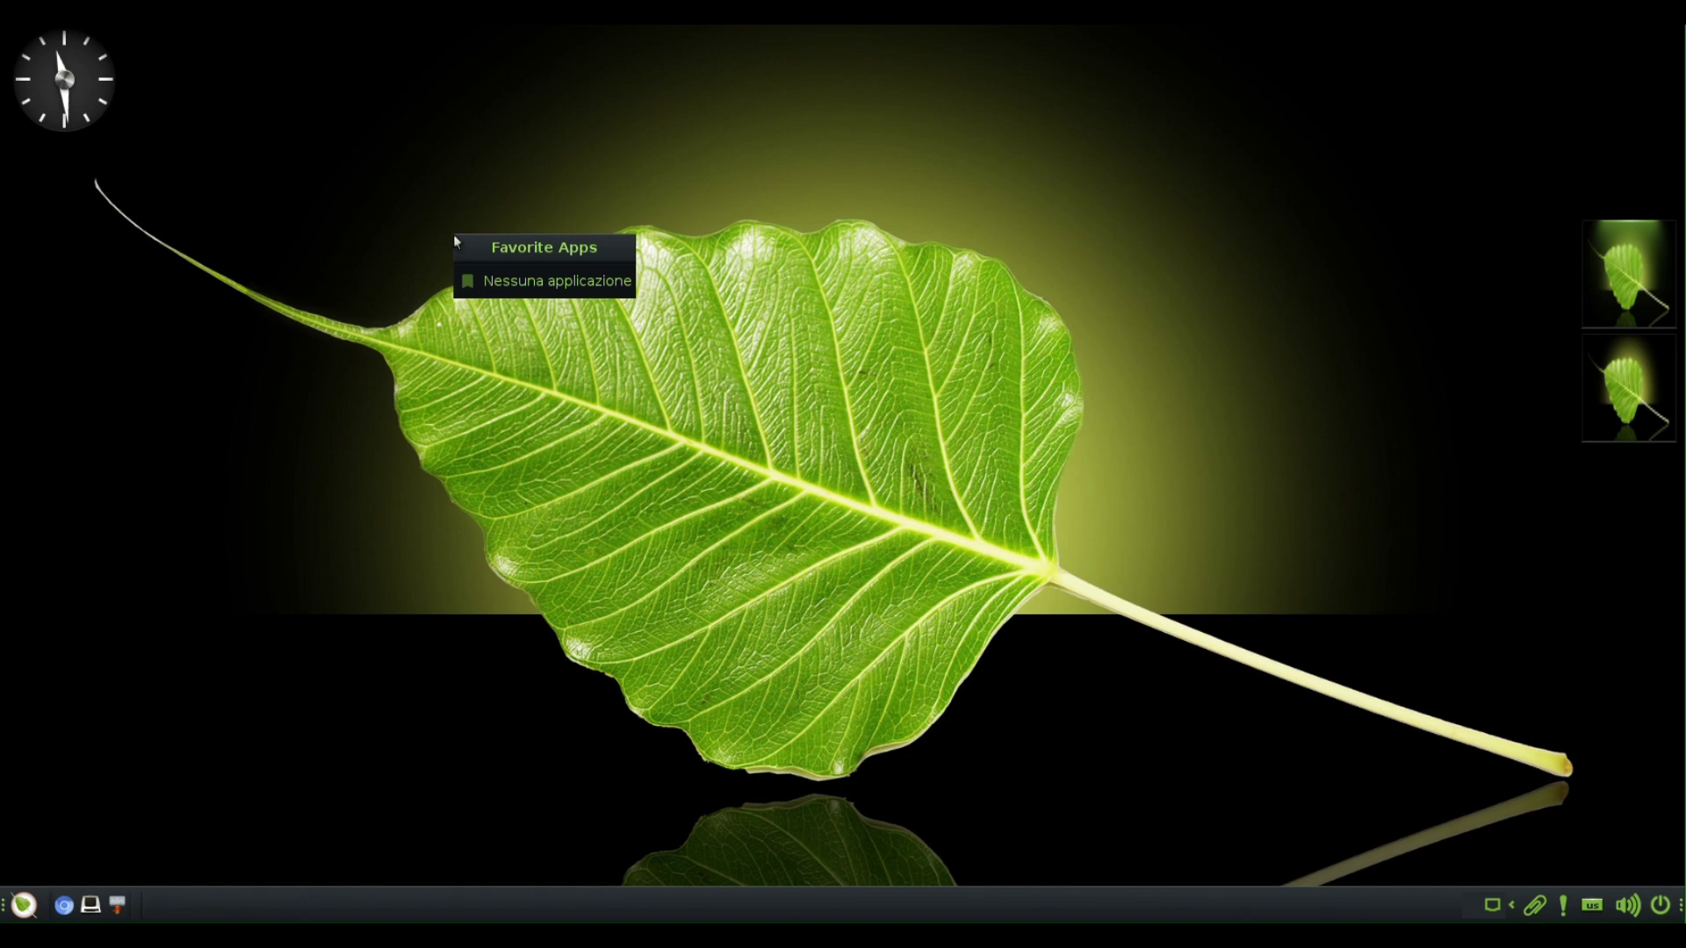
{"action": "left_click", "coordinate": [497, 703]}
{"action": "right_click", "coordinate": [482, 918]}
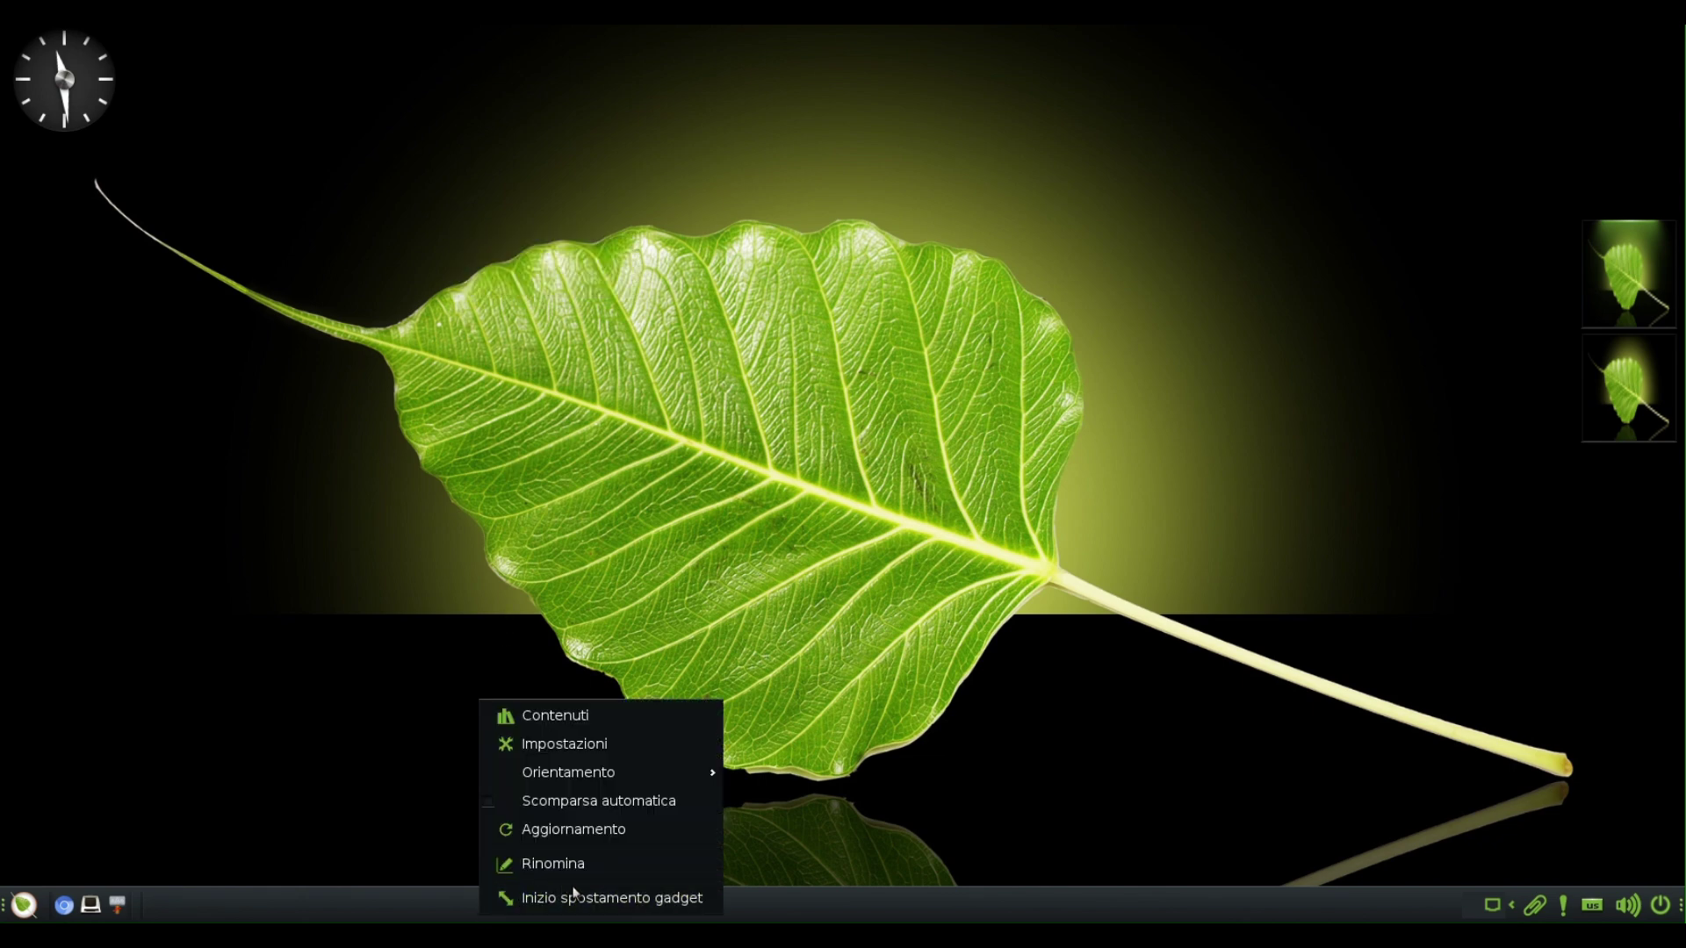
{"action": "mouse_move", "coordinate": [618, 778]}
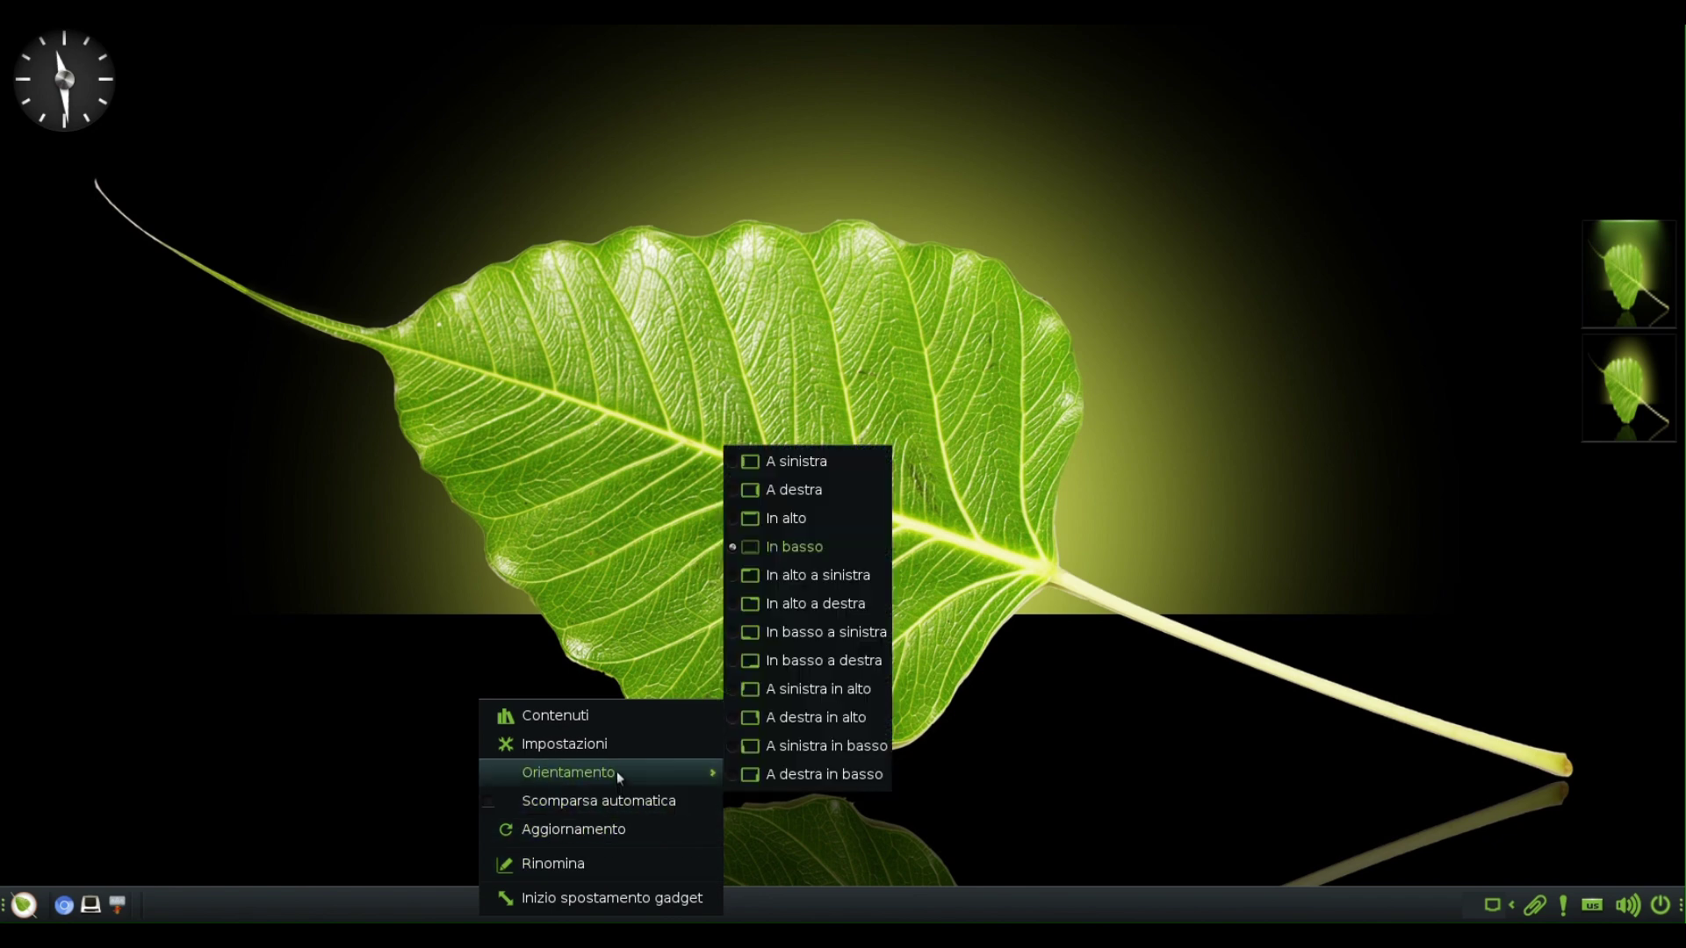
Step: Review the shelf settings from Livello through Desktop, and close them without changes
{"action": "left_click", "coordinate": [601, 741]}
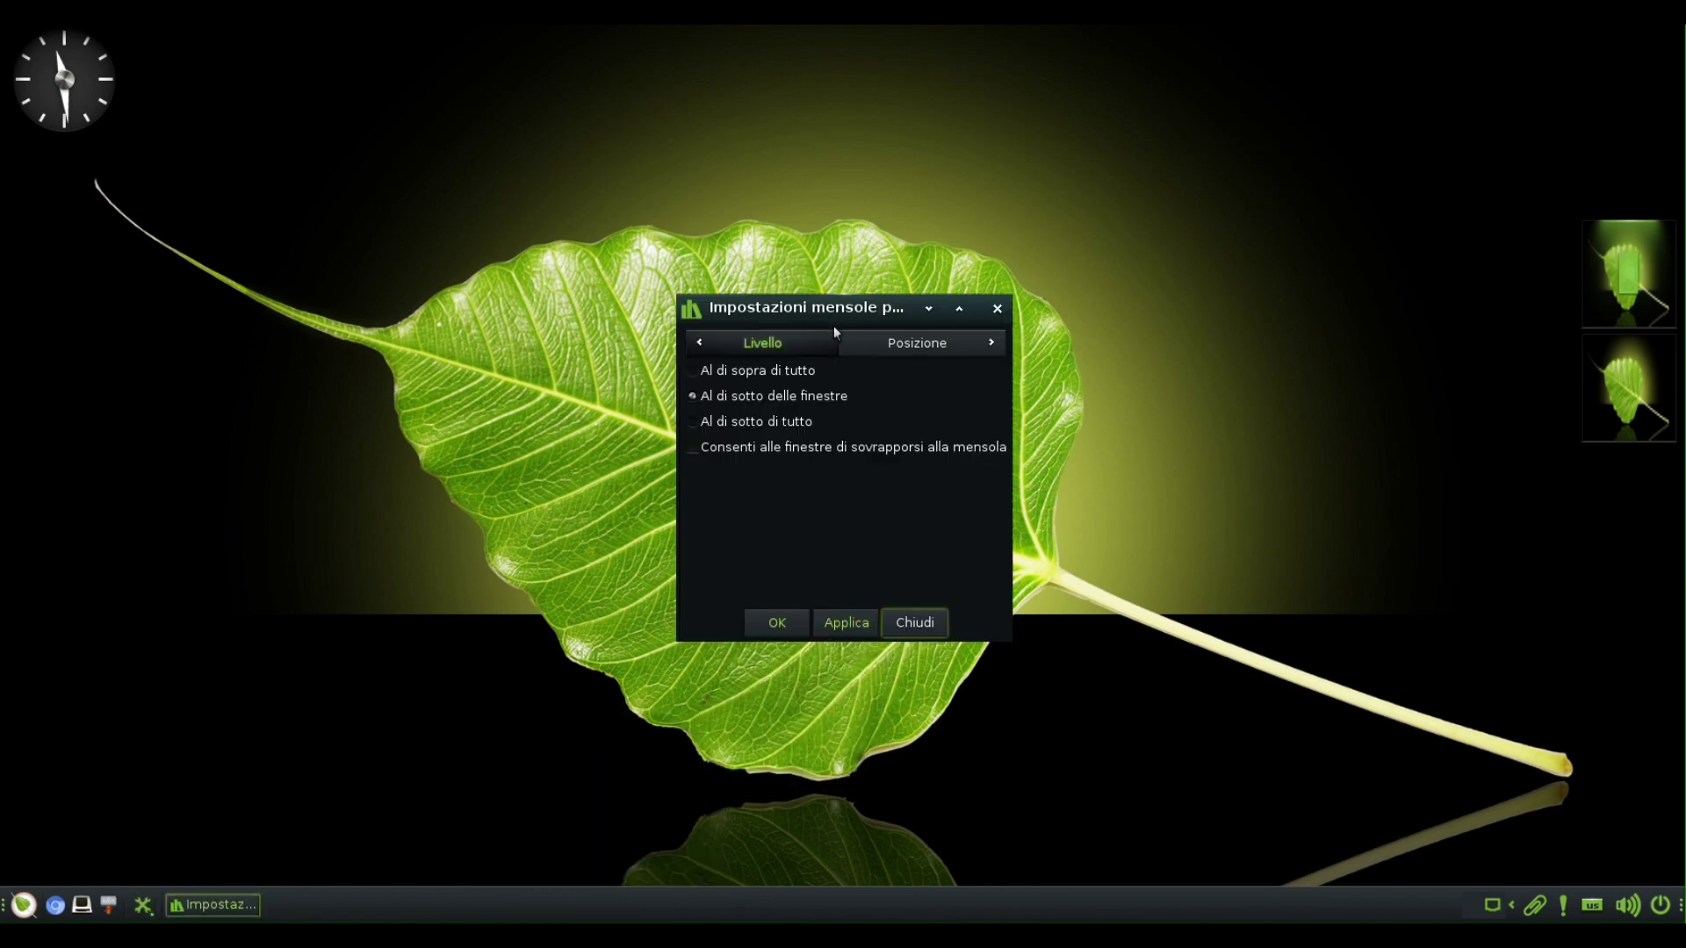
{"action": "left_click", "coordinate": [897, 347]}
{"action": "left_click", "coordinate": [1002, 346]}
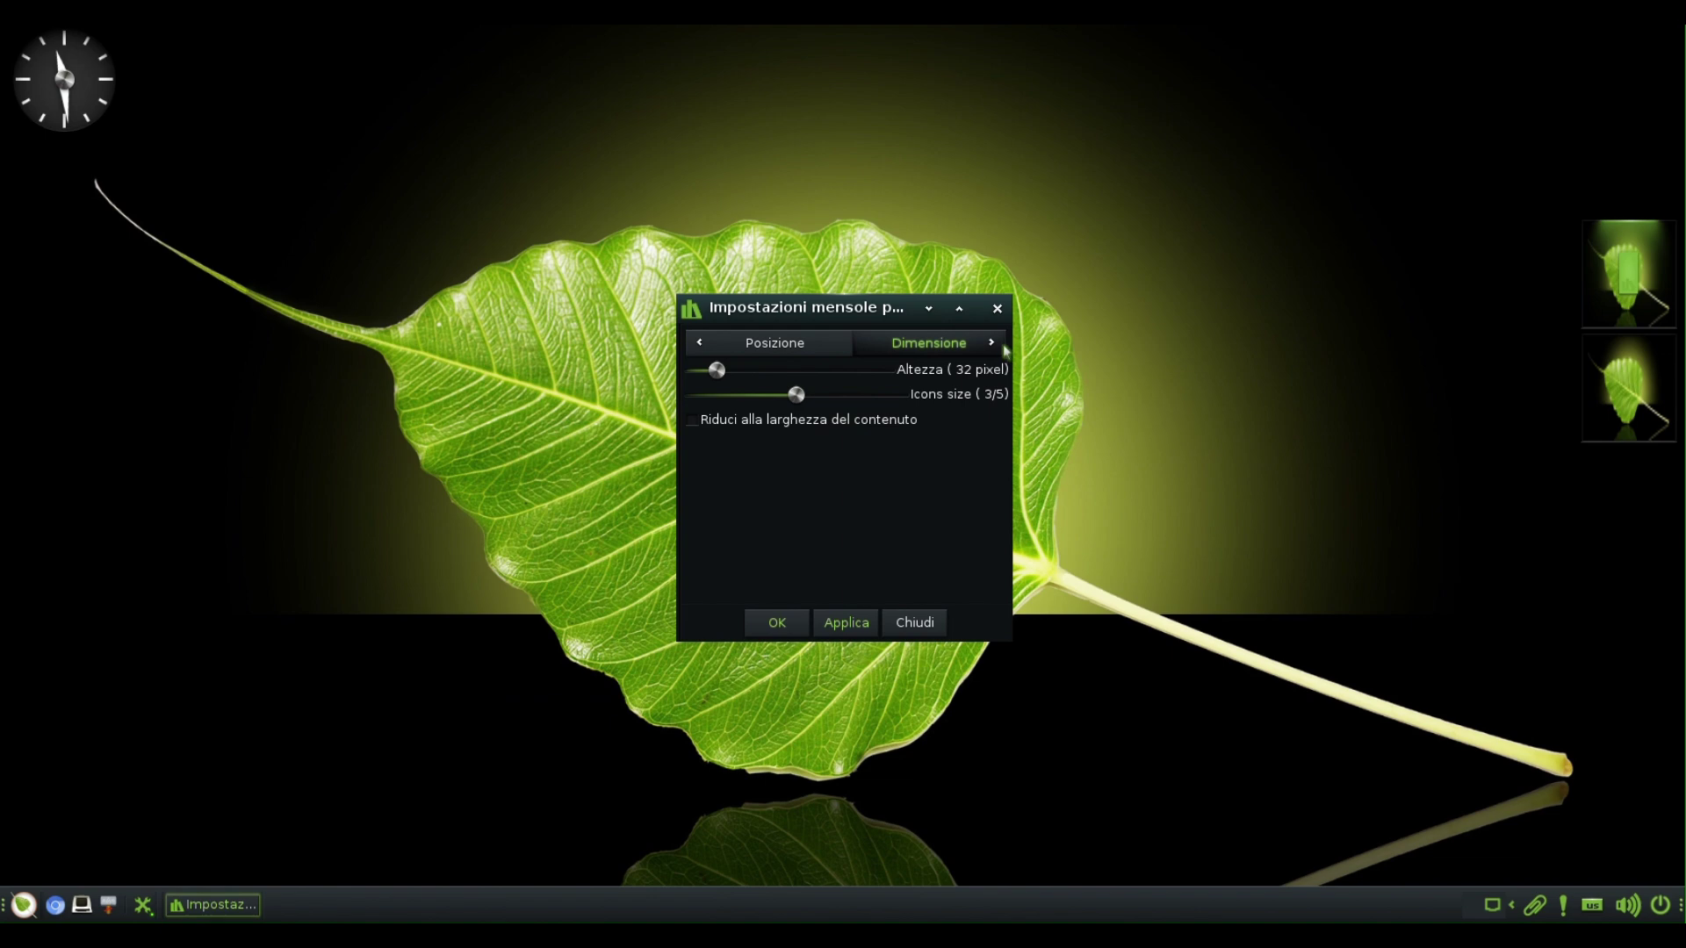
{"action": "left_click", "coordinate": [1003, 345]}
{"action": "left_click", "coordinate": [1002, 344]}
{"action": "left_click", "coordinate": [1002, 345]}
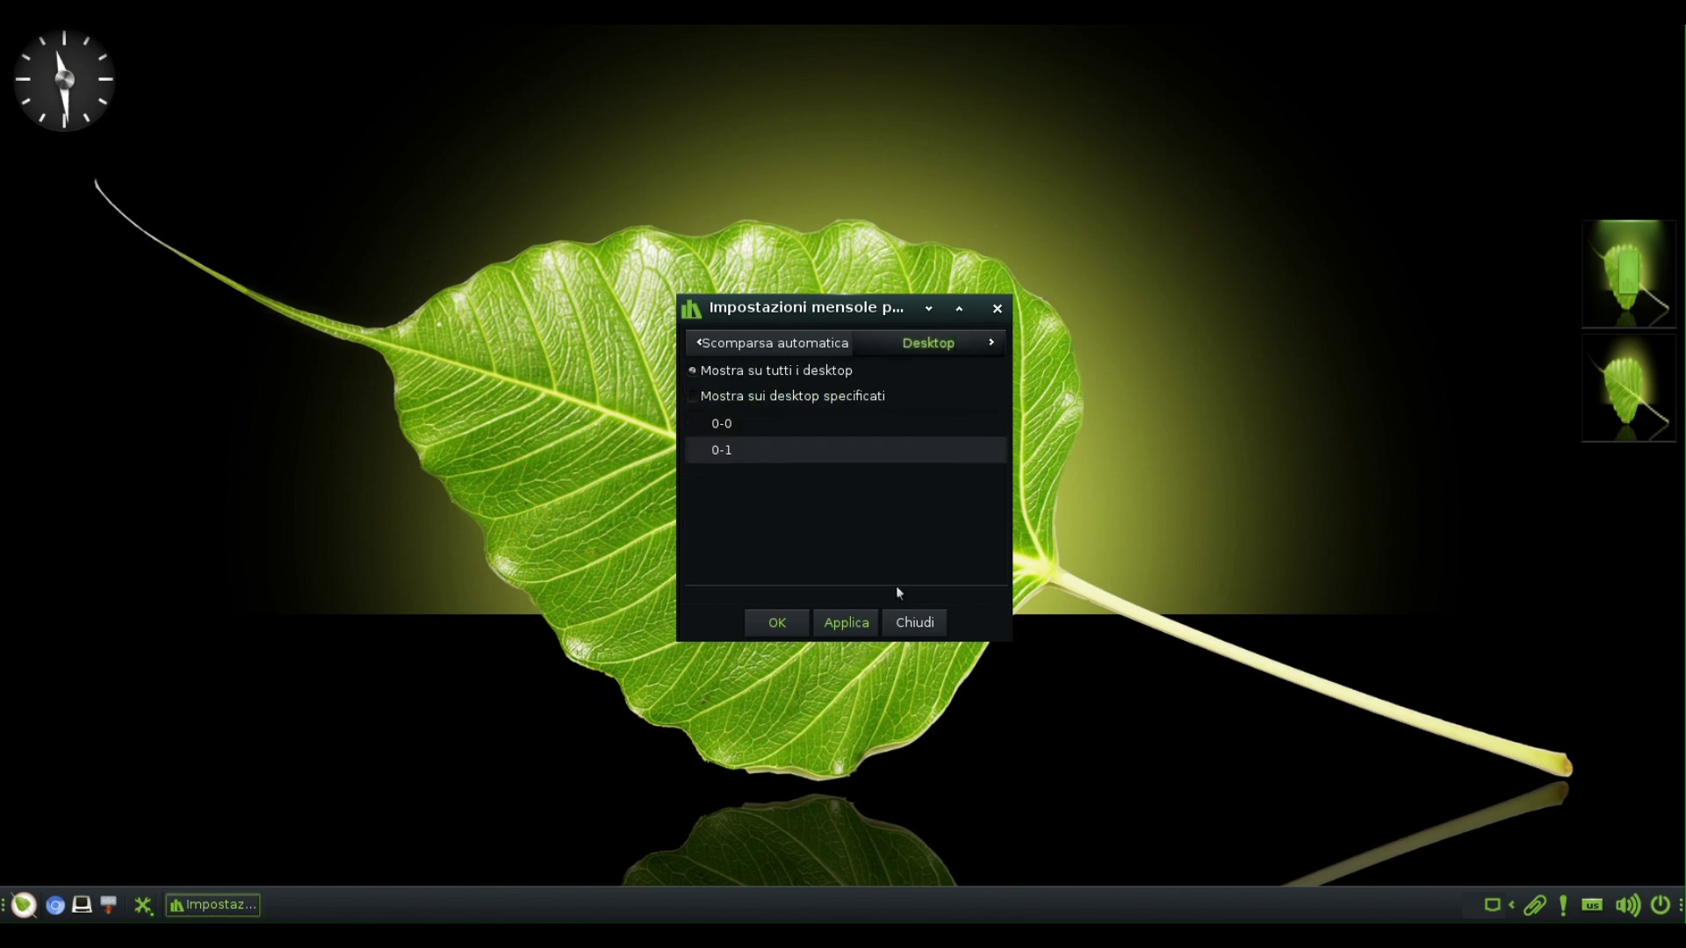
{"action": "left_click", "coordinate": [888, 625]}
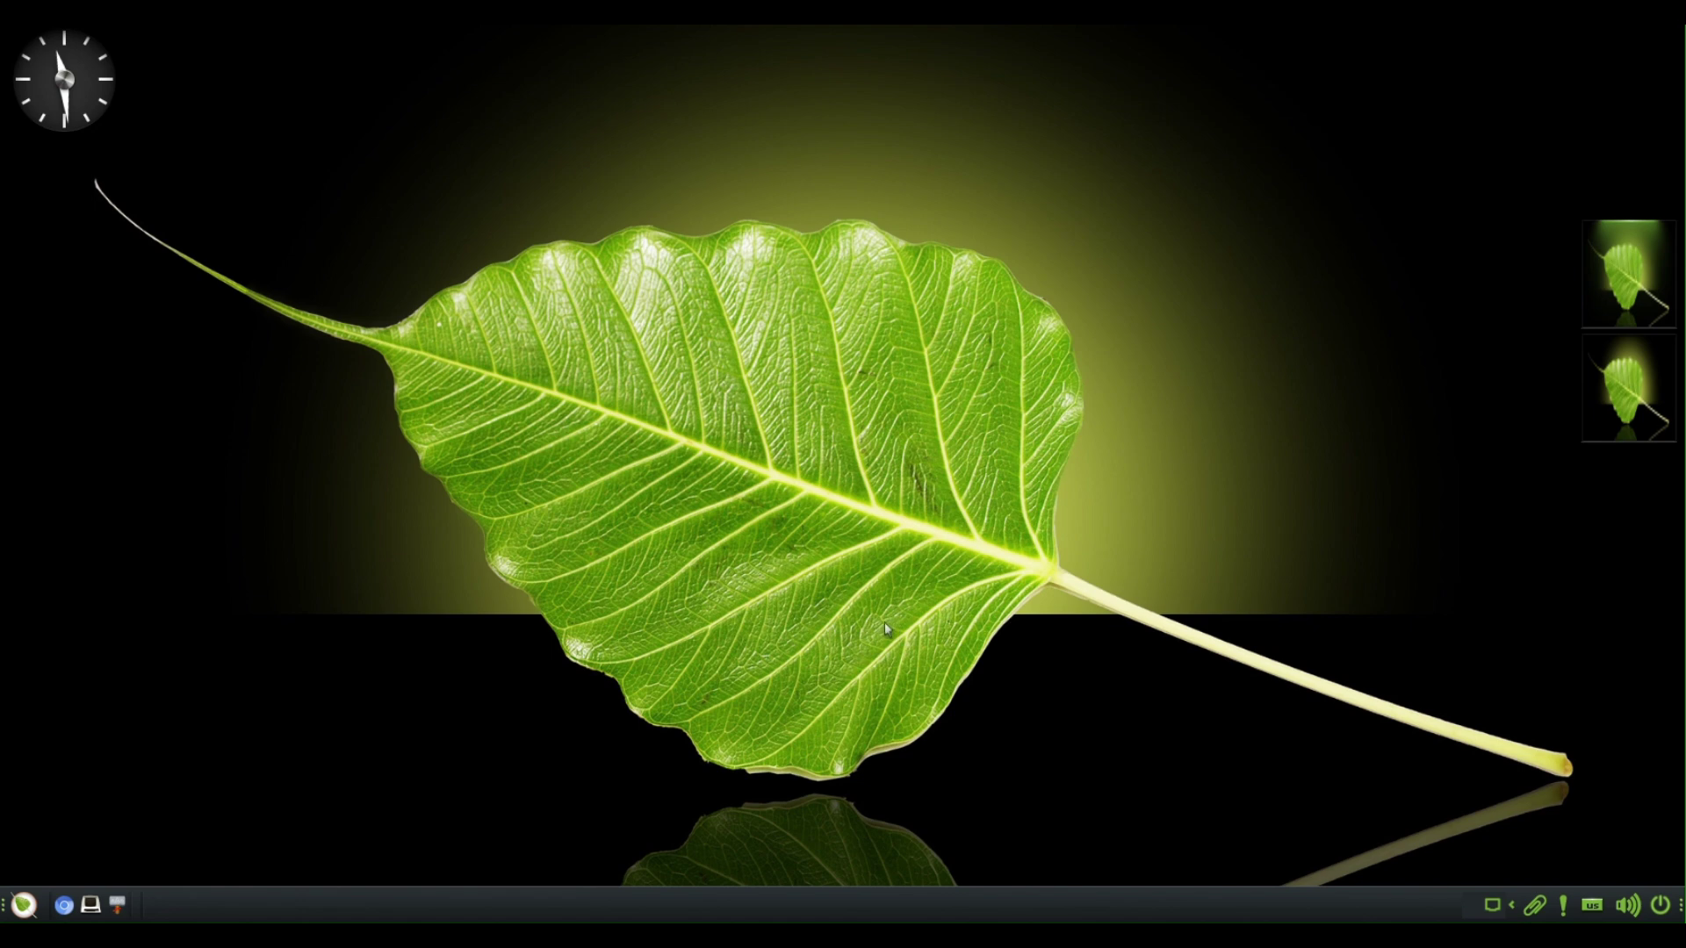
Step: Open the shelf's contents (Contenuti) and add the Pager gadget to it
{"action": "right_click", "coordinate": [24, 904]}
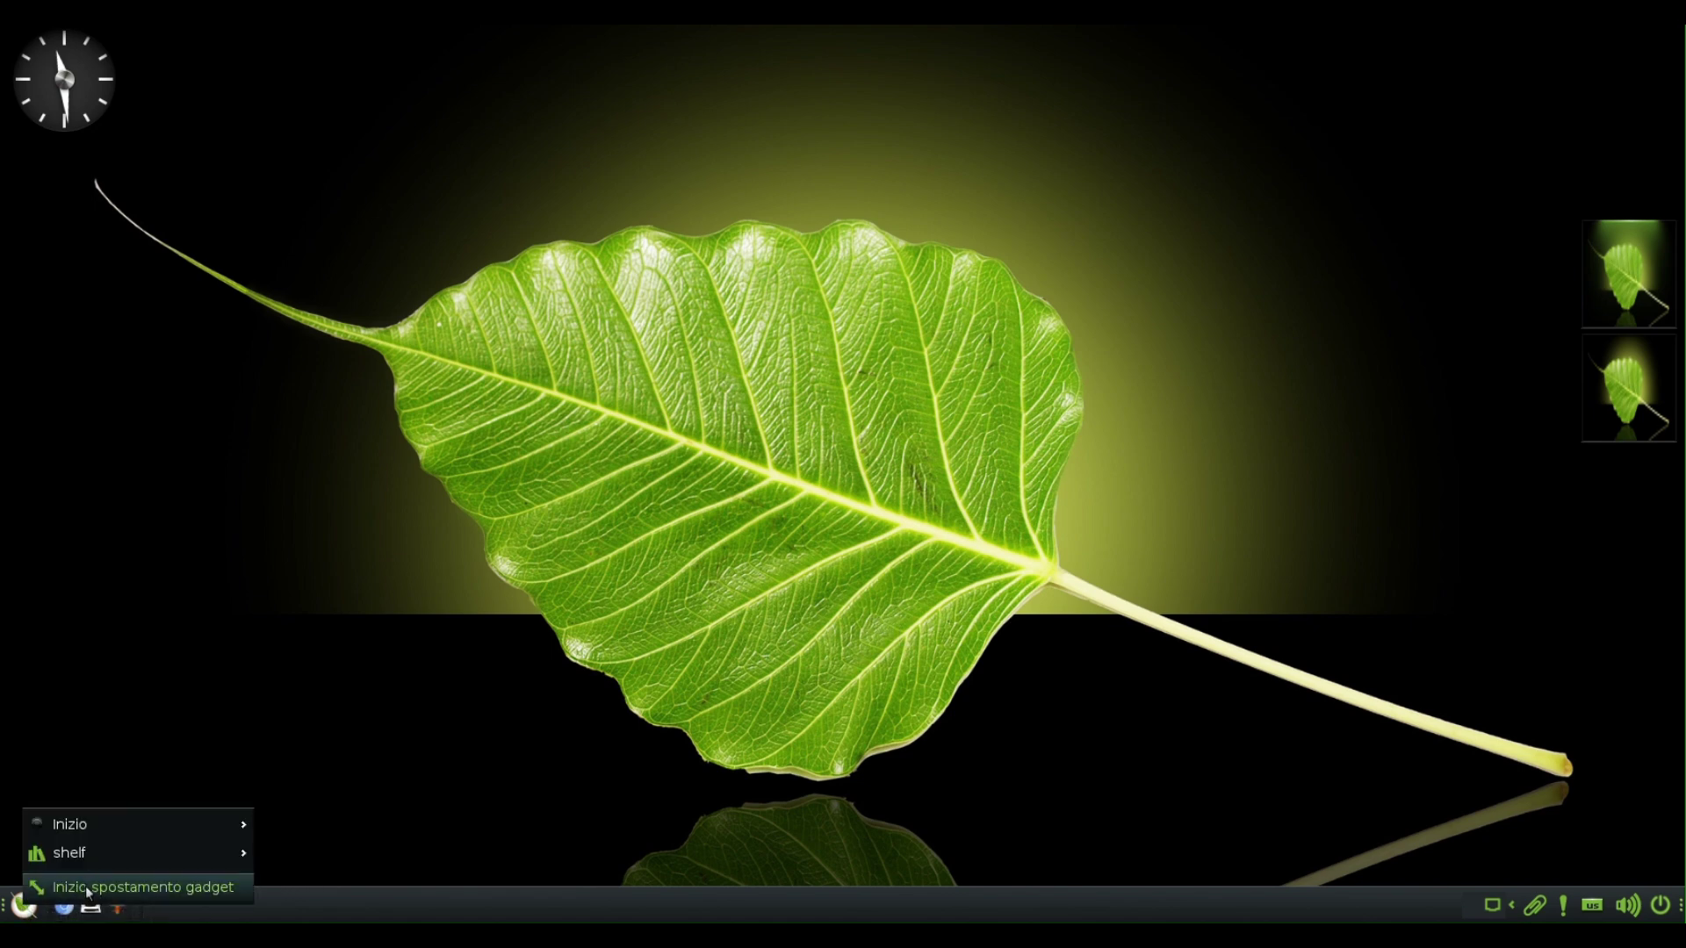
{"action": "mouse_move", "coordinate": [87, 863]}
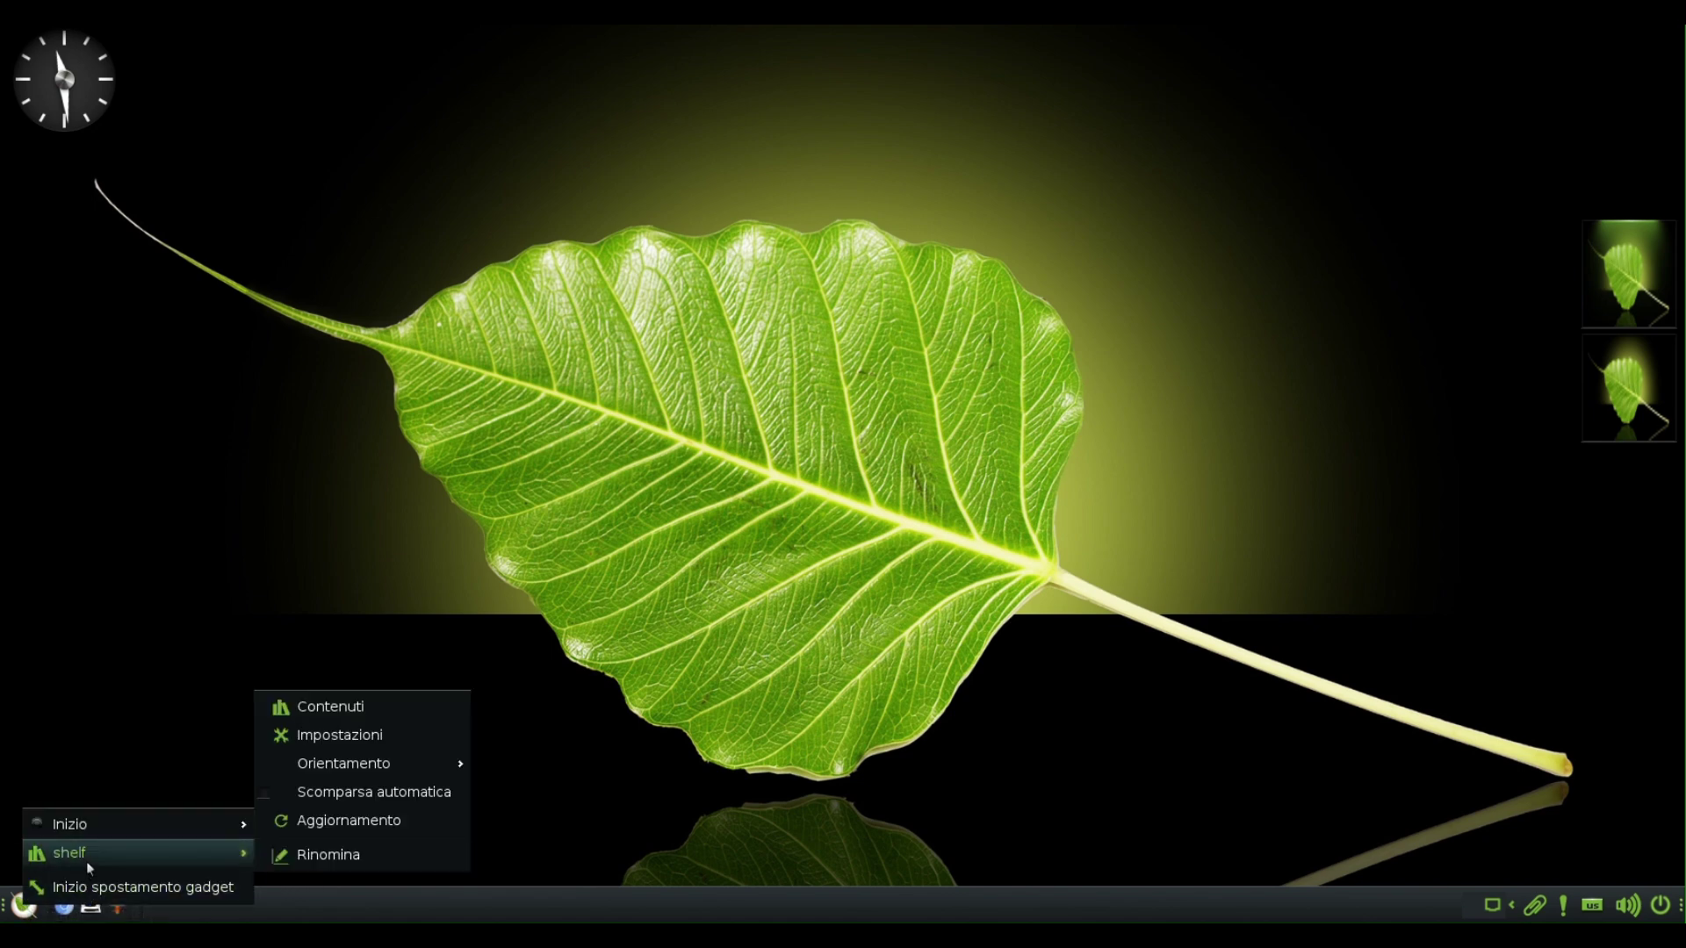
{"action": "left_click", "coordinate": [340, 706]}
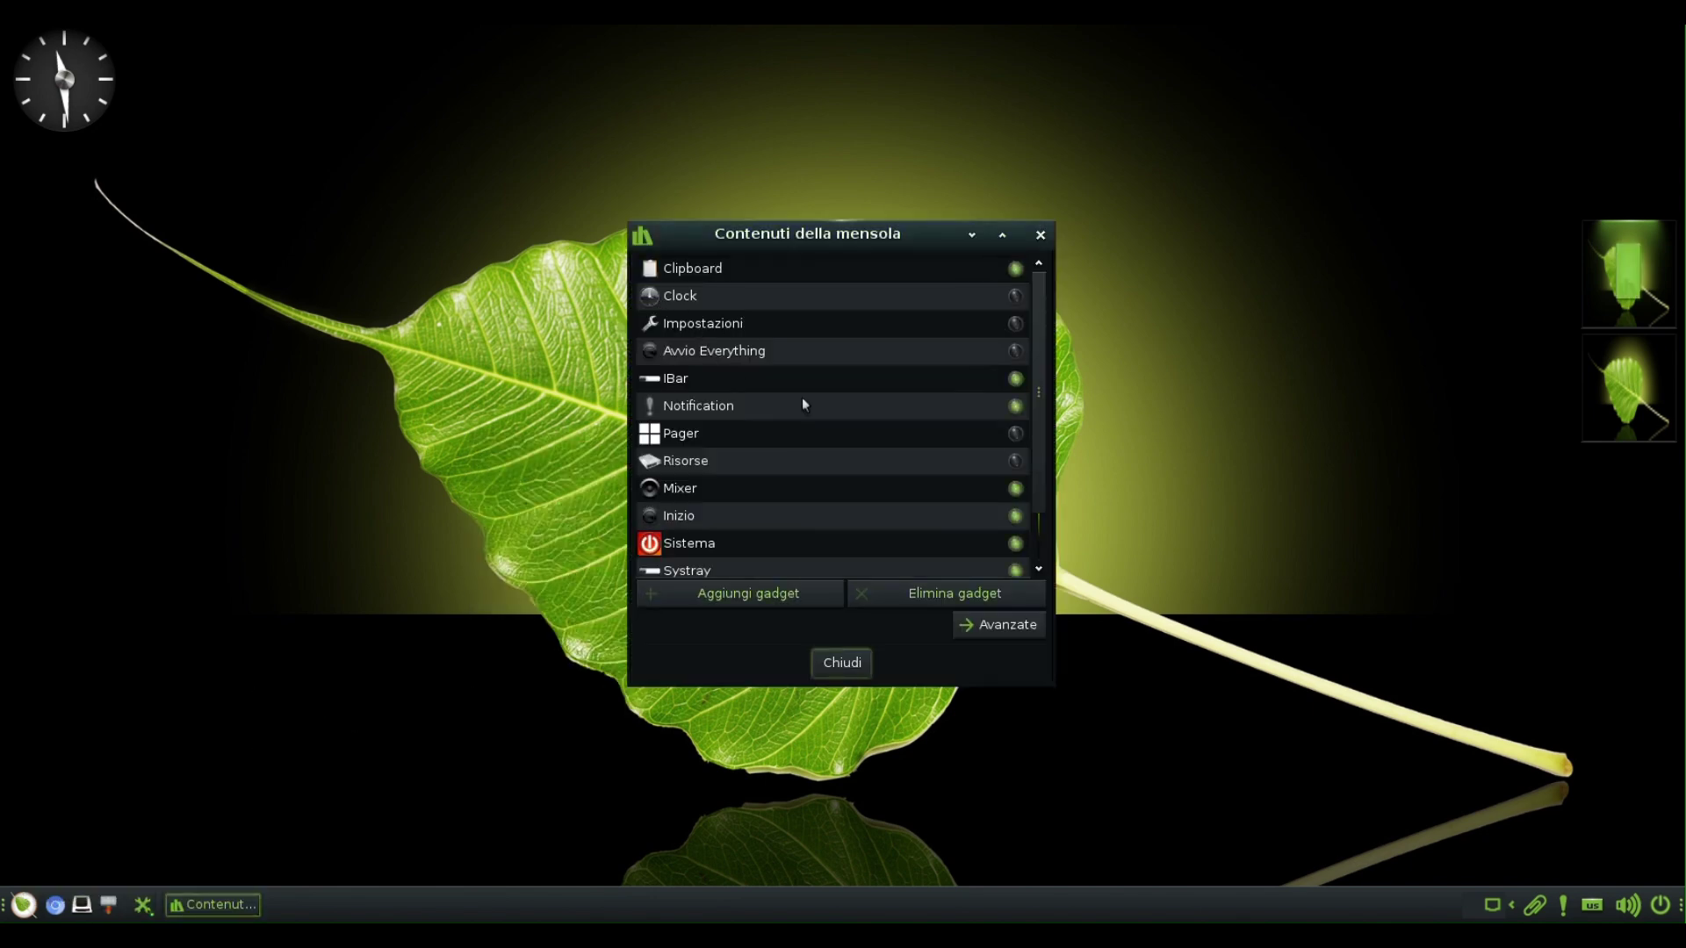
{"action": "left_click", "coordinate": [878, 435]}
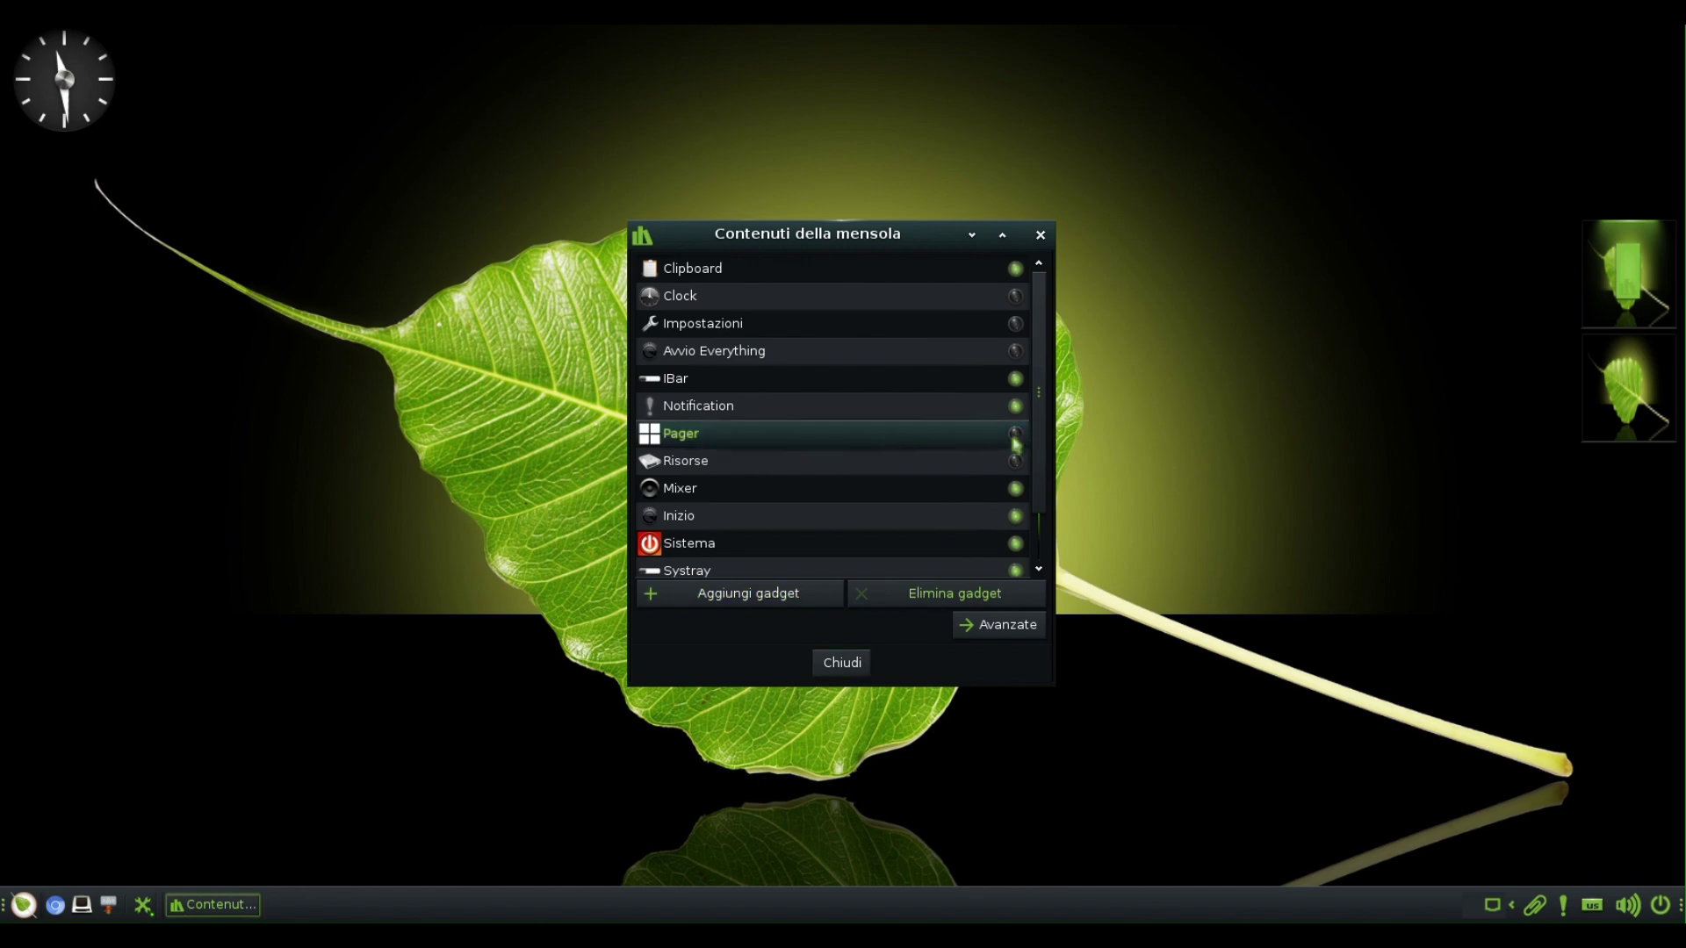
{"action": "left_click", "coordinate": [834, 594]}
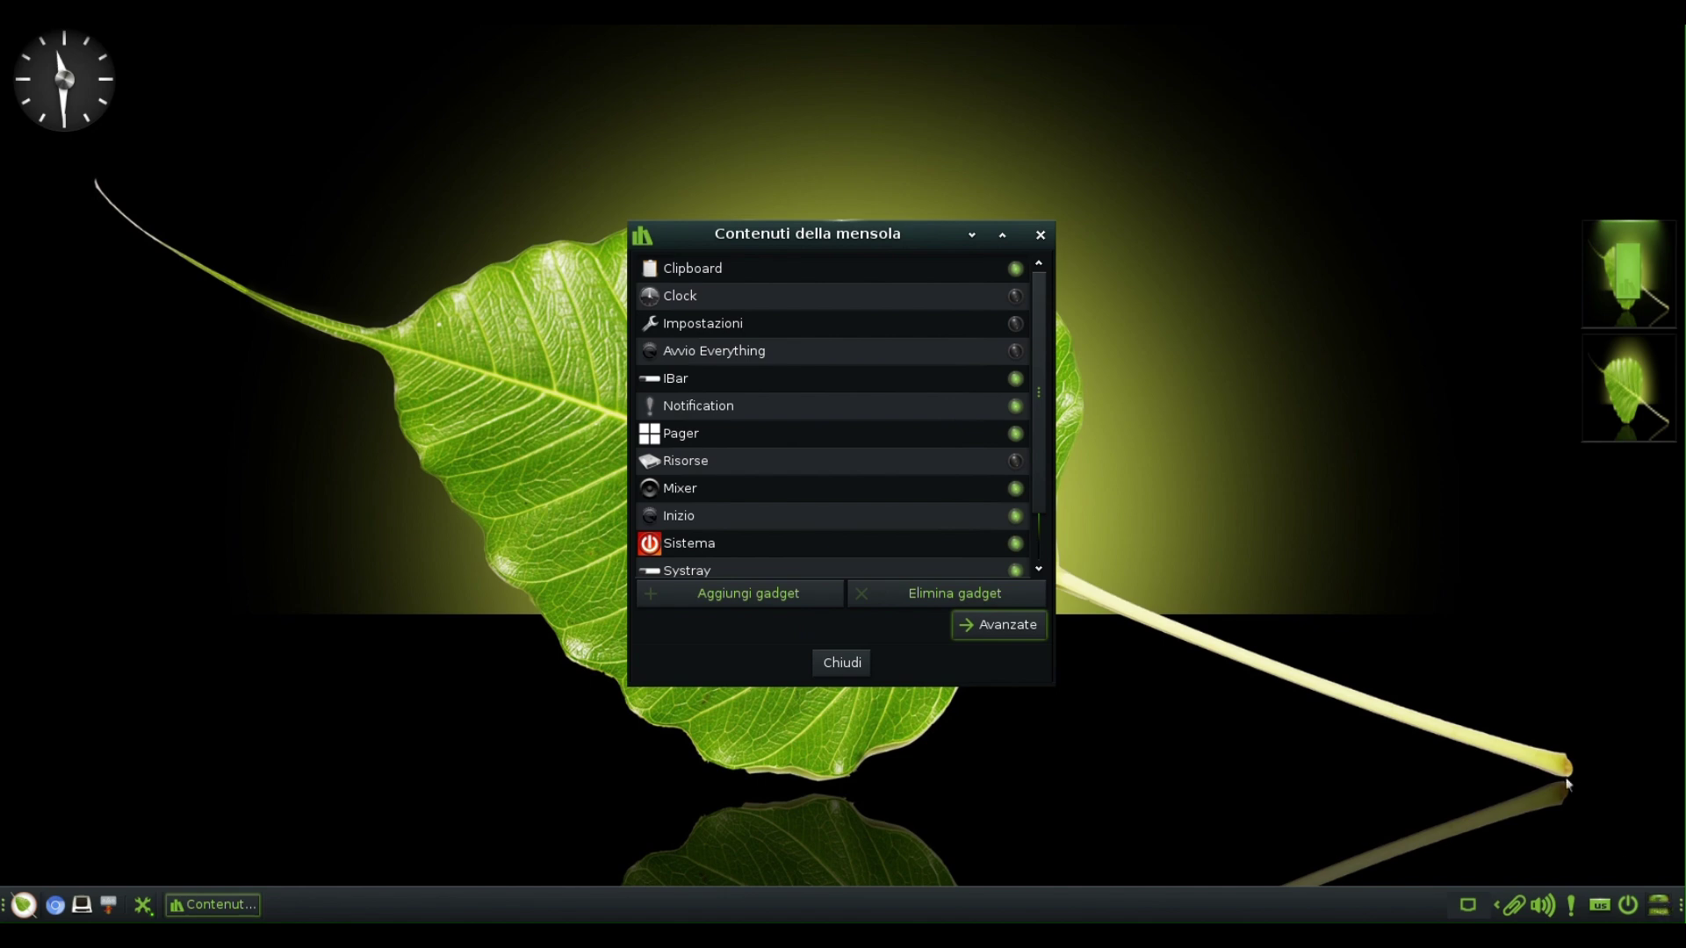
Step: Look through the gadgets available for the shelf and add the Clock gadget
{"action": "scroll", "coordinate": [735, 448], "scroll_direction": "down", "scroll_amount": 2}
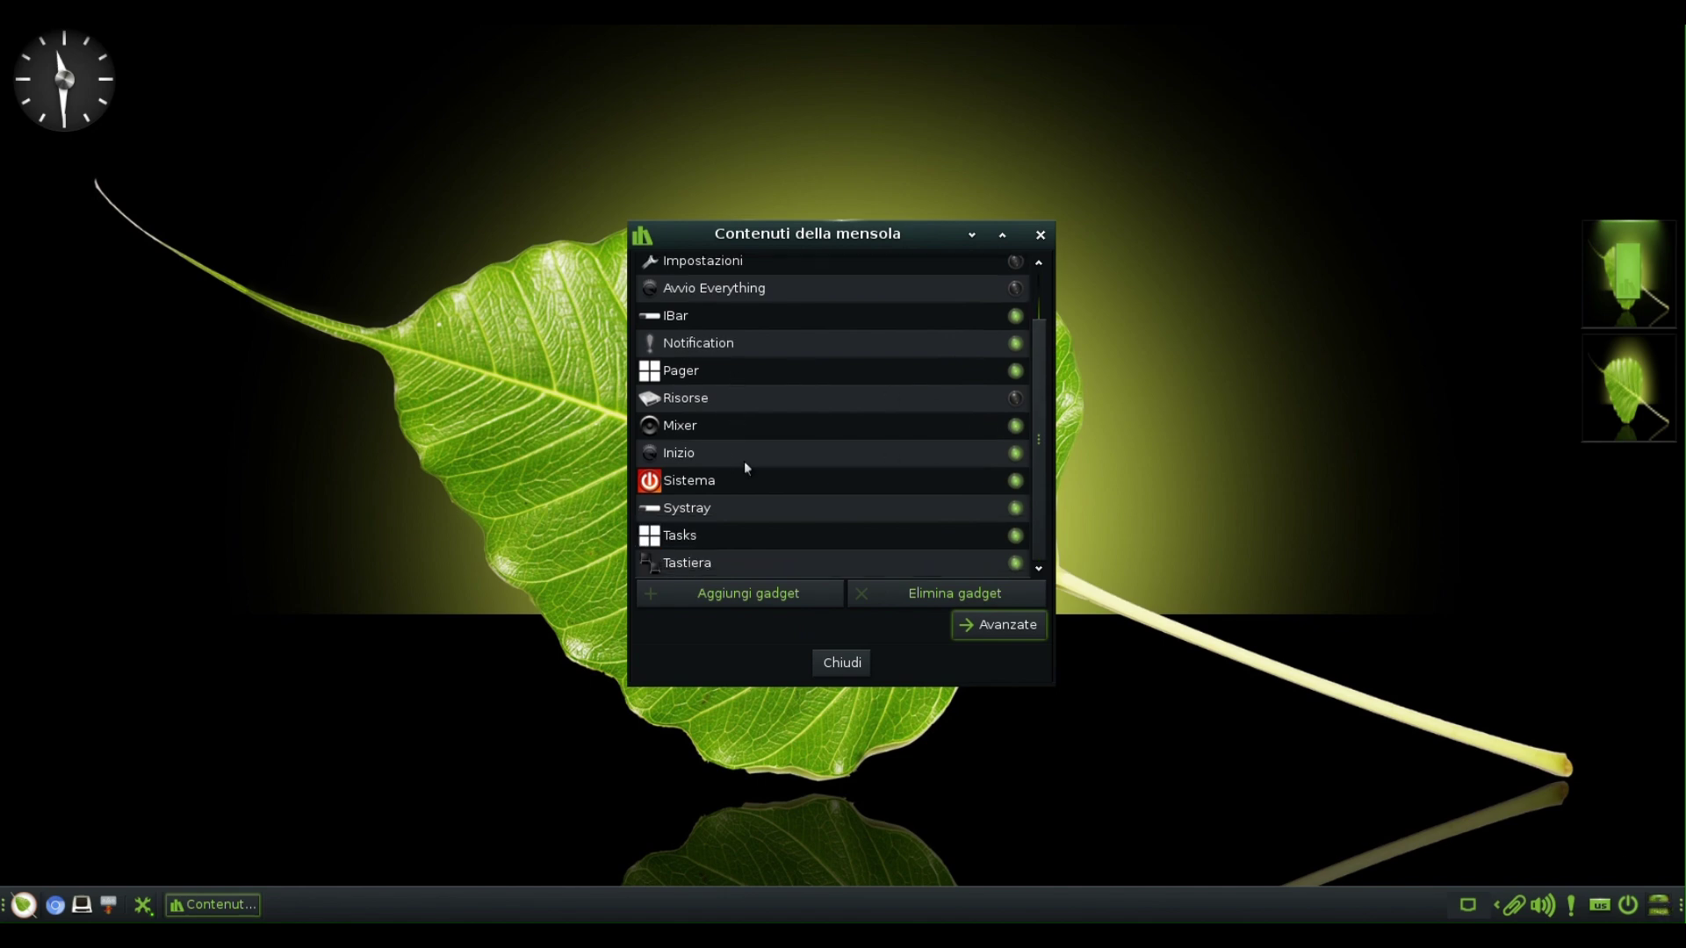
{"action": "scroll", "coordinate": [744, 460], "scroll_direction": "up", "scroll_amount": 2}
{"action": "scroll", "coordinate": [746, 464], "scroll_direction": "down", "scroll_amount": 2}
{"action": "scroll", "coordinate": [887, 574], "scroll_direction": "up", "scroll_amount": 2}
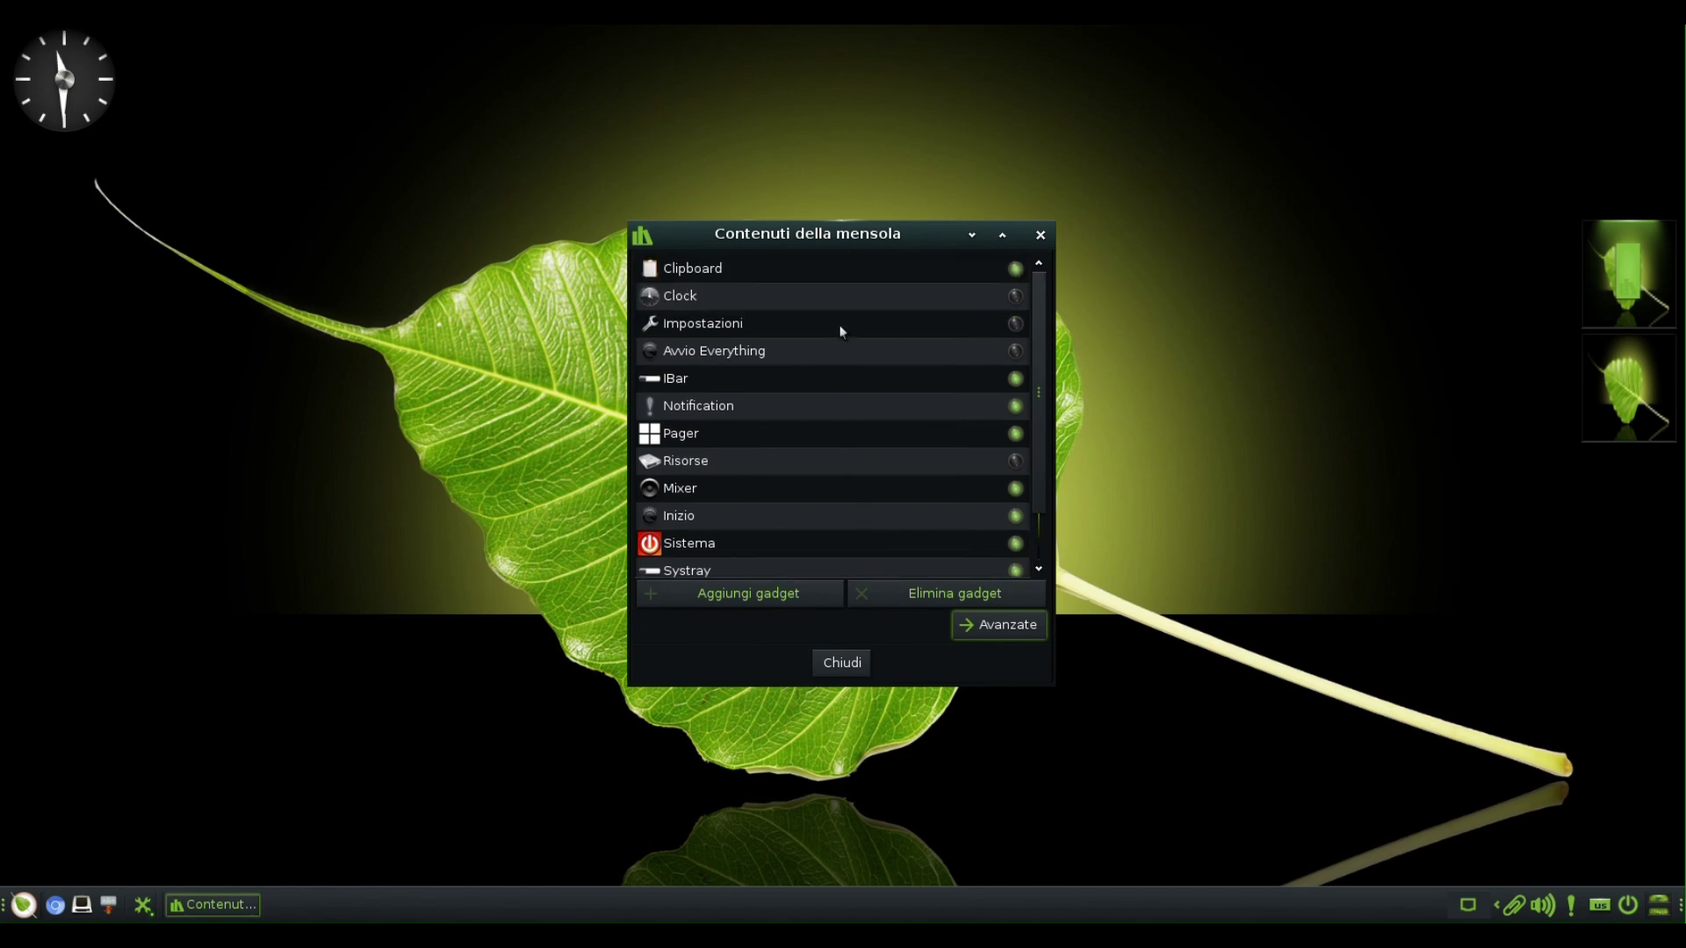
{"action": "left_click", "coordinate": [828, 296]}
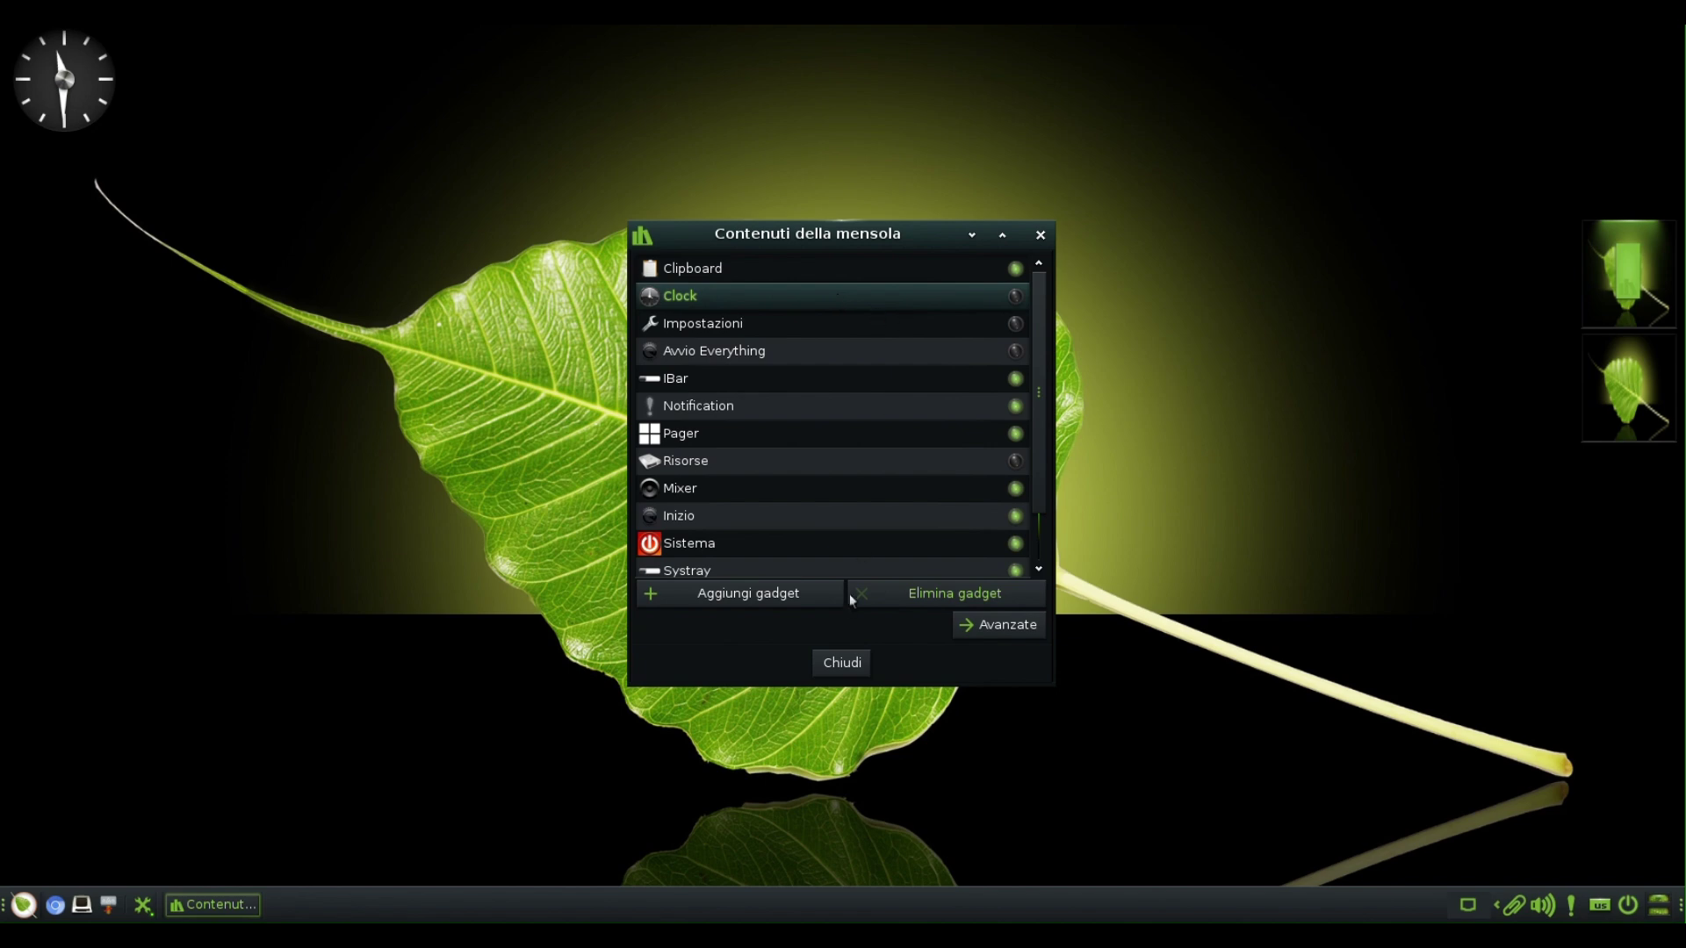
{"action": "left_click", "coordinate": [751, 599]}
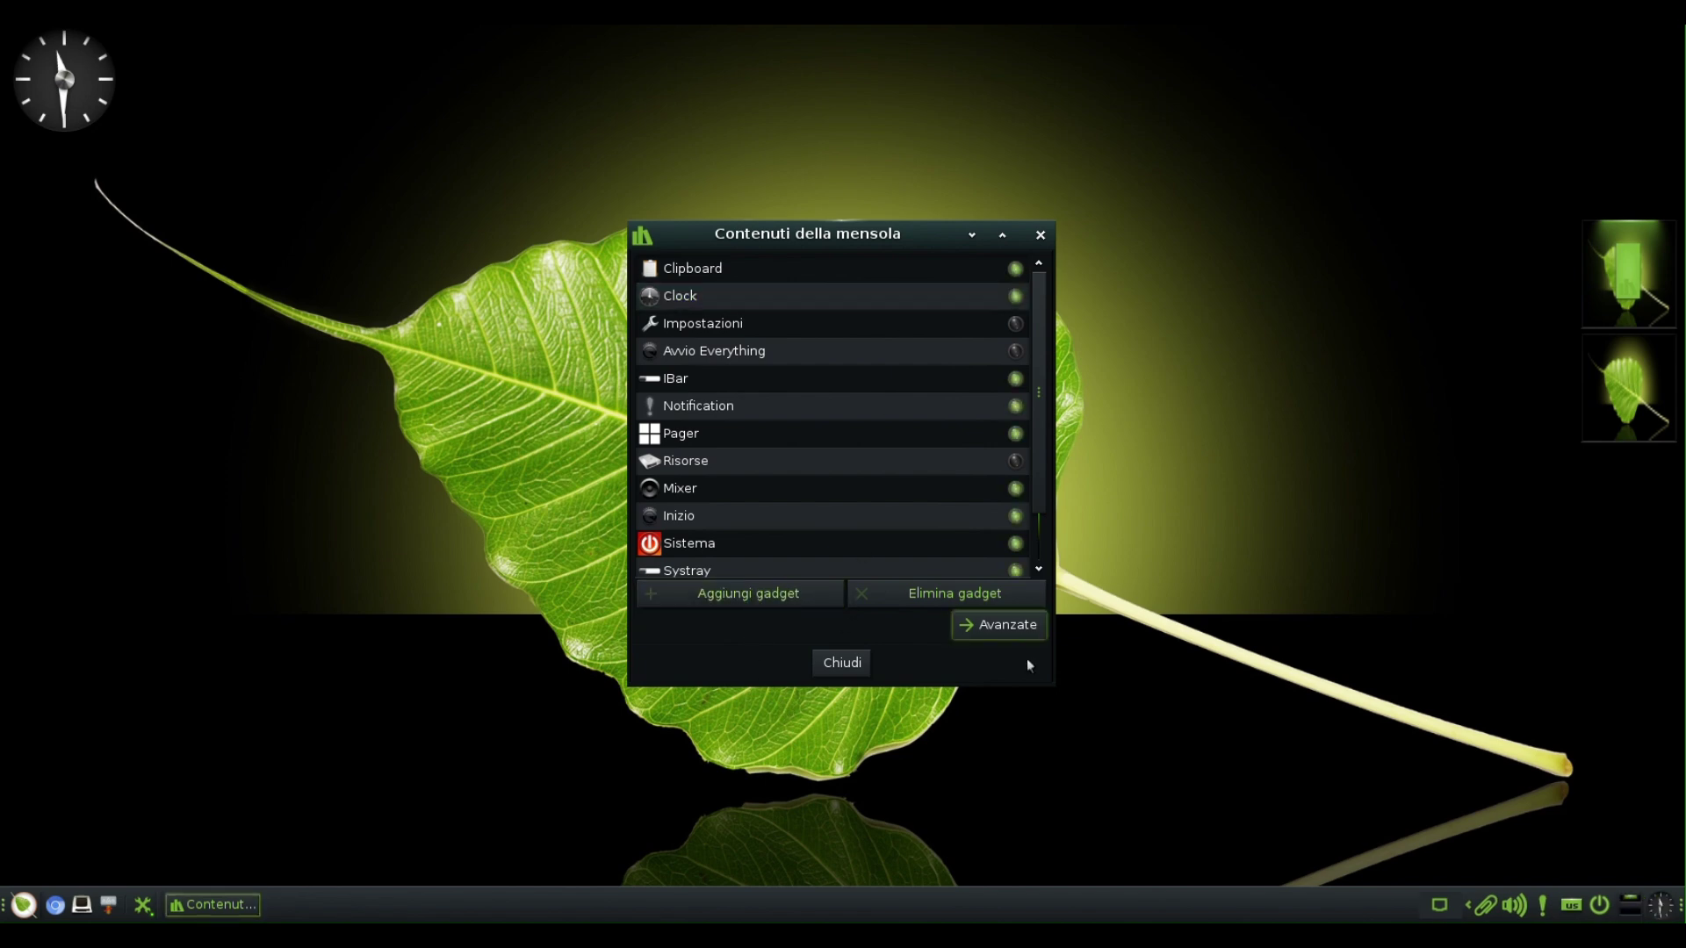
Step: Show the calendar popup of the clock on the shelf, and close it again
{"action": "left_click", "coordinate": [1656, 905]}
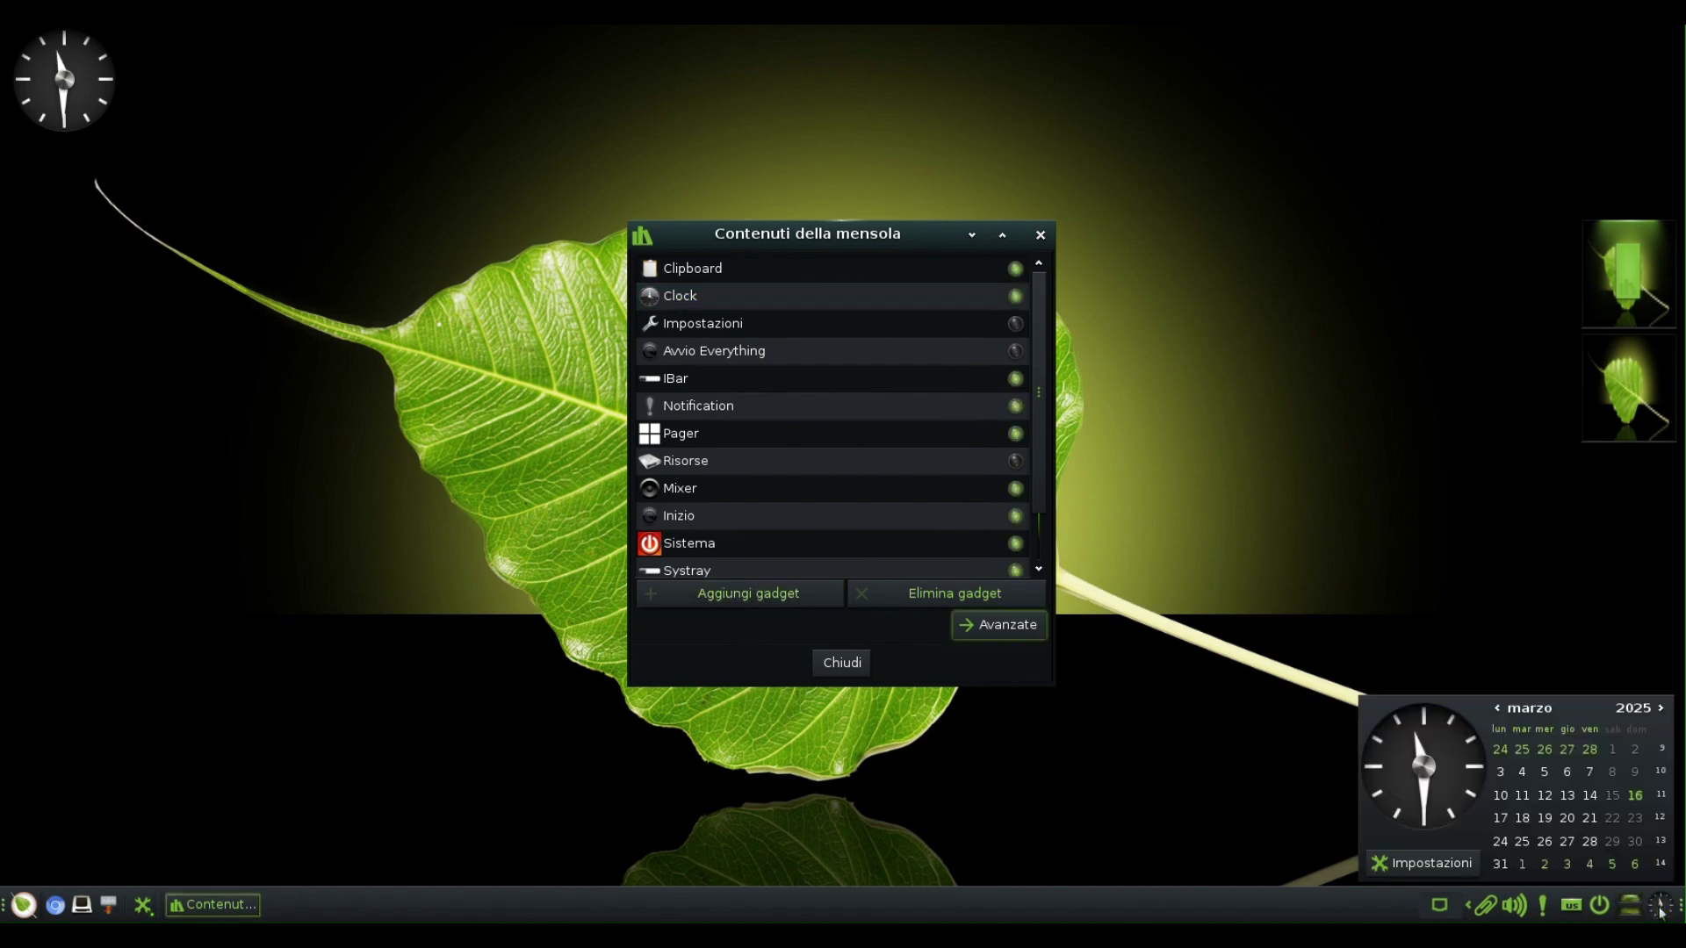
{"action": "left_click", "coordinate": [1659, 910]}
{"action": "left_click", "coordinate": [1659, 911]}
{"action": "left_click", "coordinate": [1660, 911]}
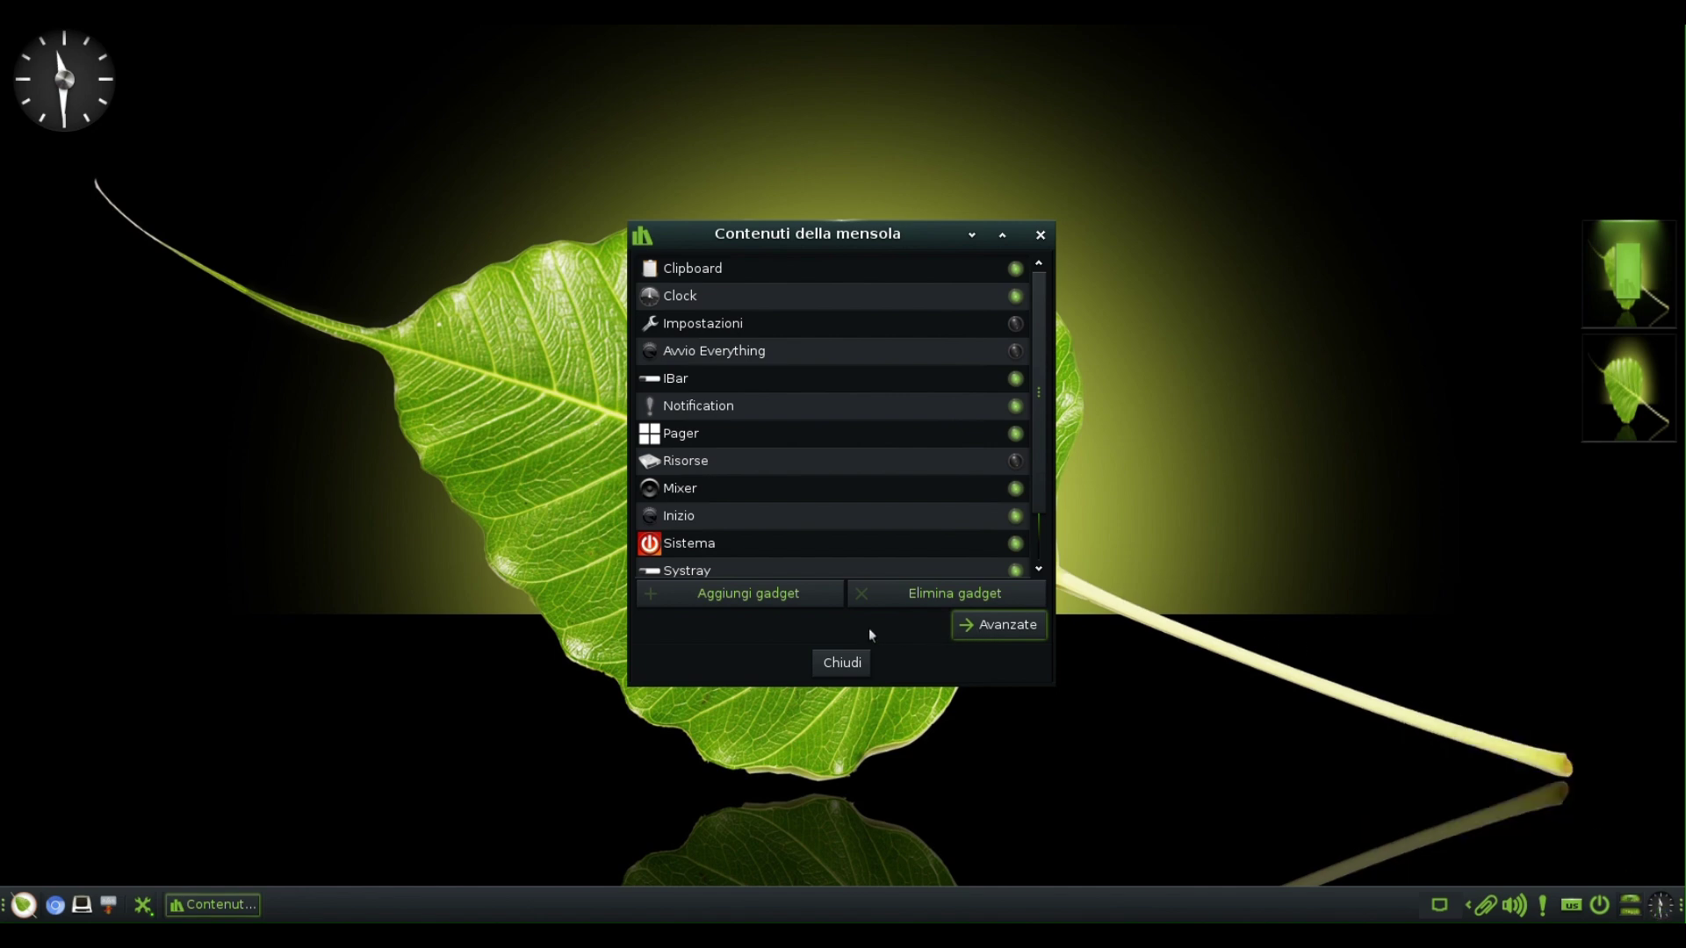
Step: Add the Avvio Everything gadget to the shelf
{"action": "left_click", "coordinate": [770, 330]}
{"action": "left_click", "coordinate": [759, 355]}
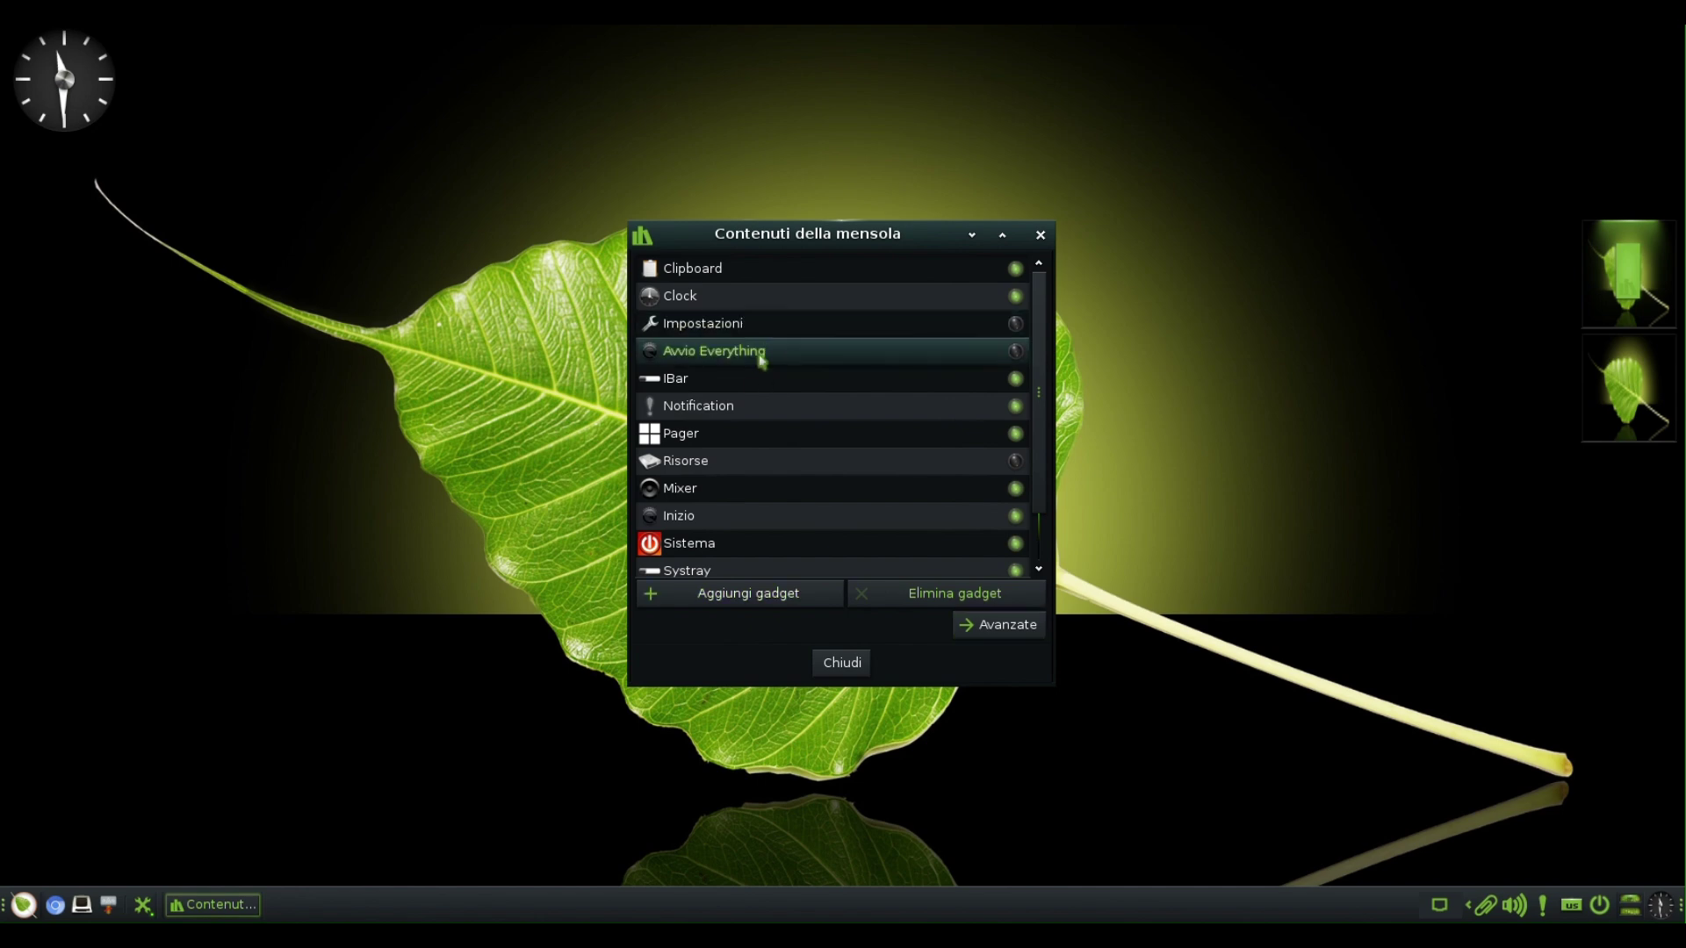
{"action": "left_click", "coordinate": [736, 606]}
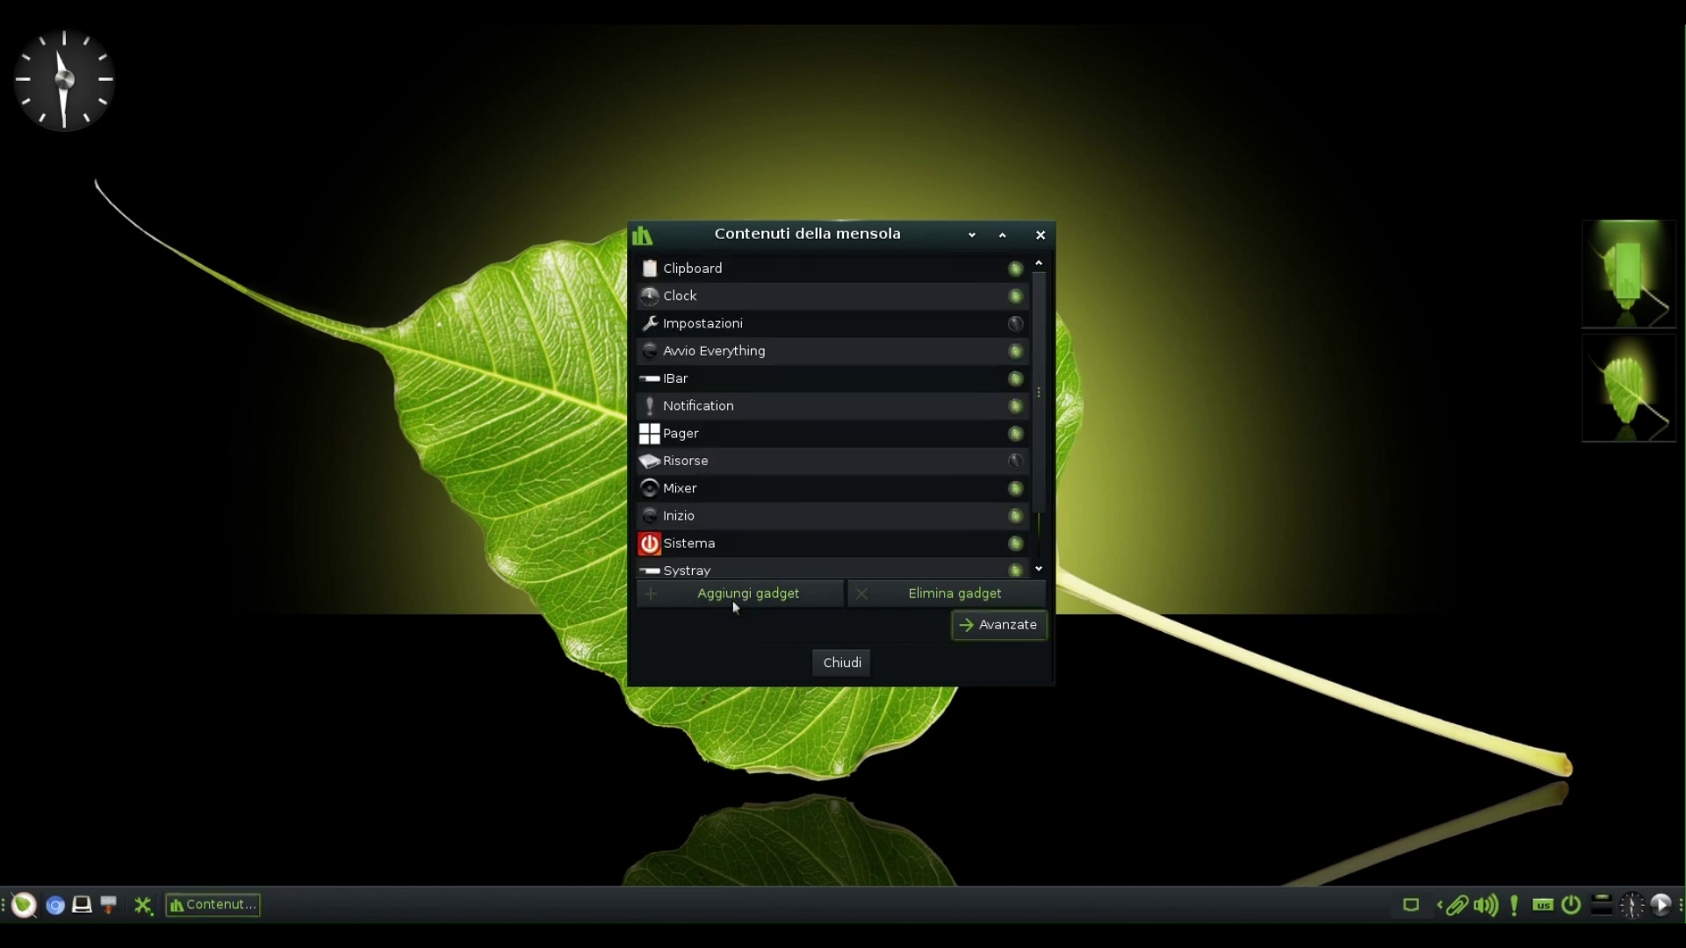
Step: Open the Everything launcher from the shelf, view its Audio e video category, and close it
{"action": "left_click", "coordinate": [1661, 903]}
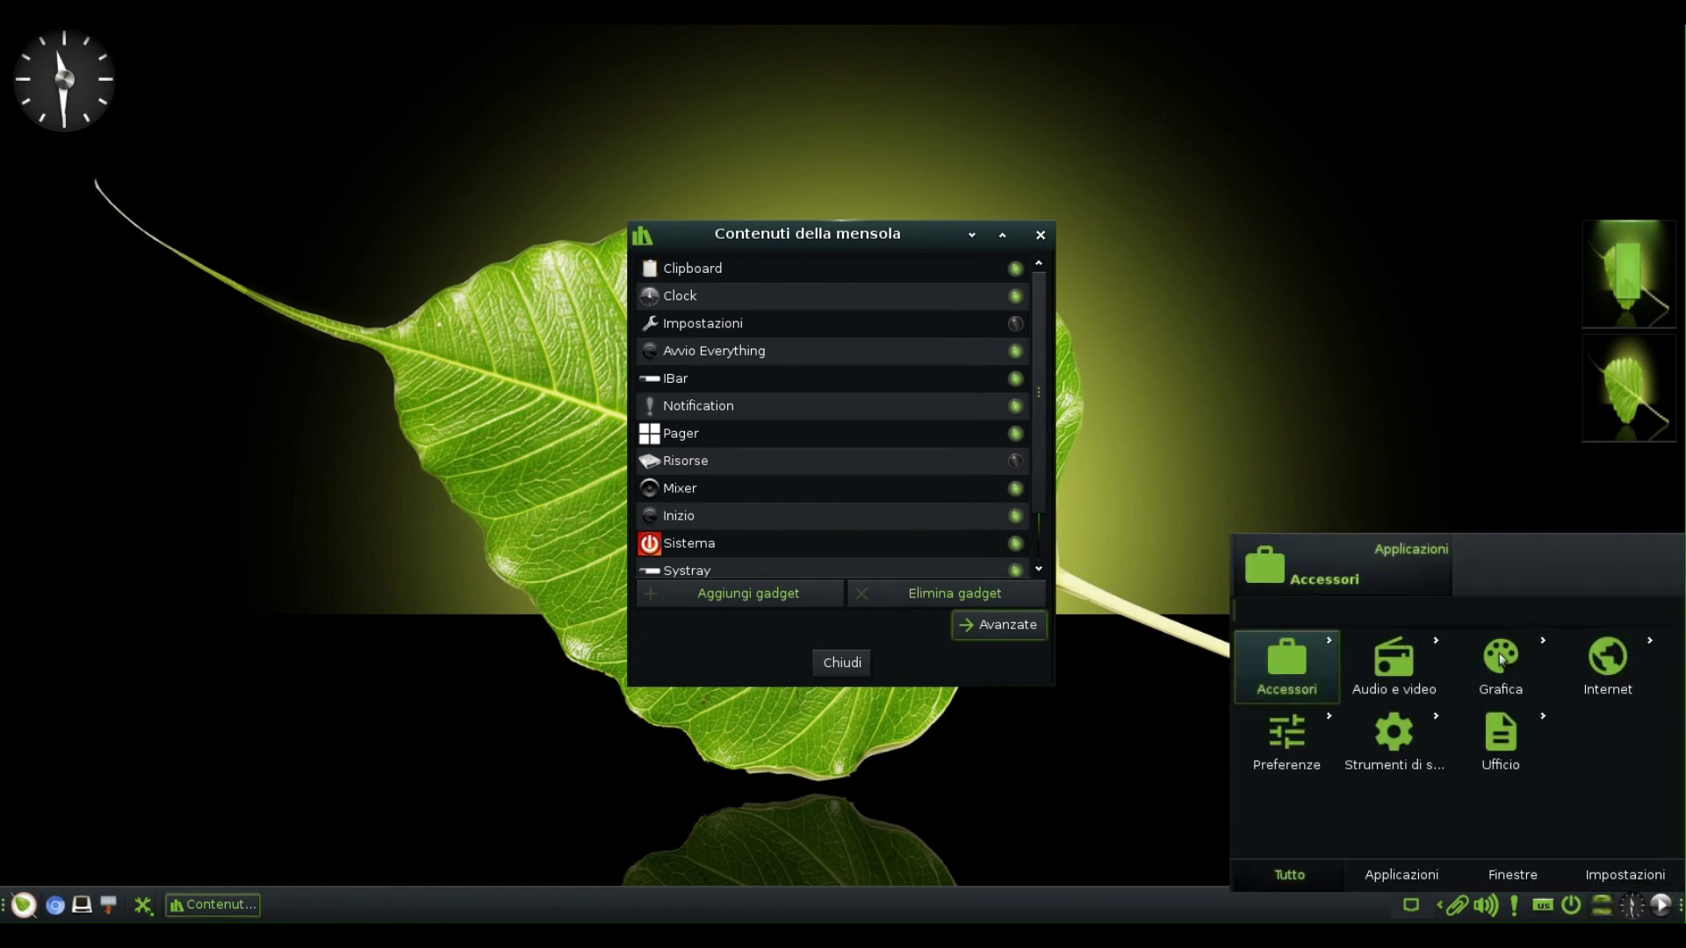
{"action": "left_click", "coordinate": [1399, 671]}
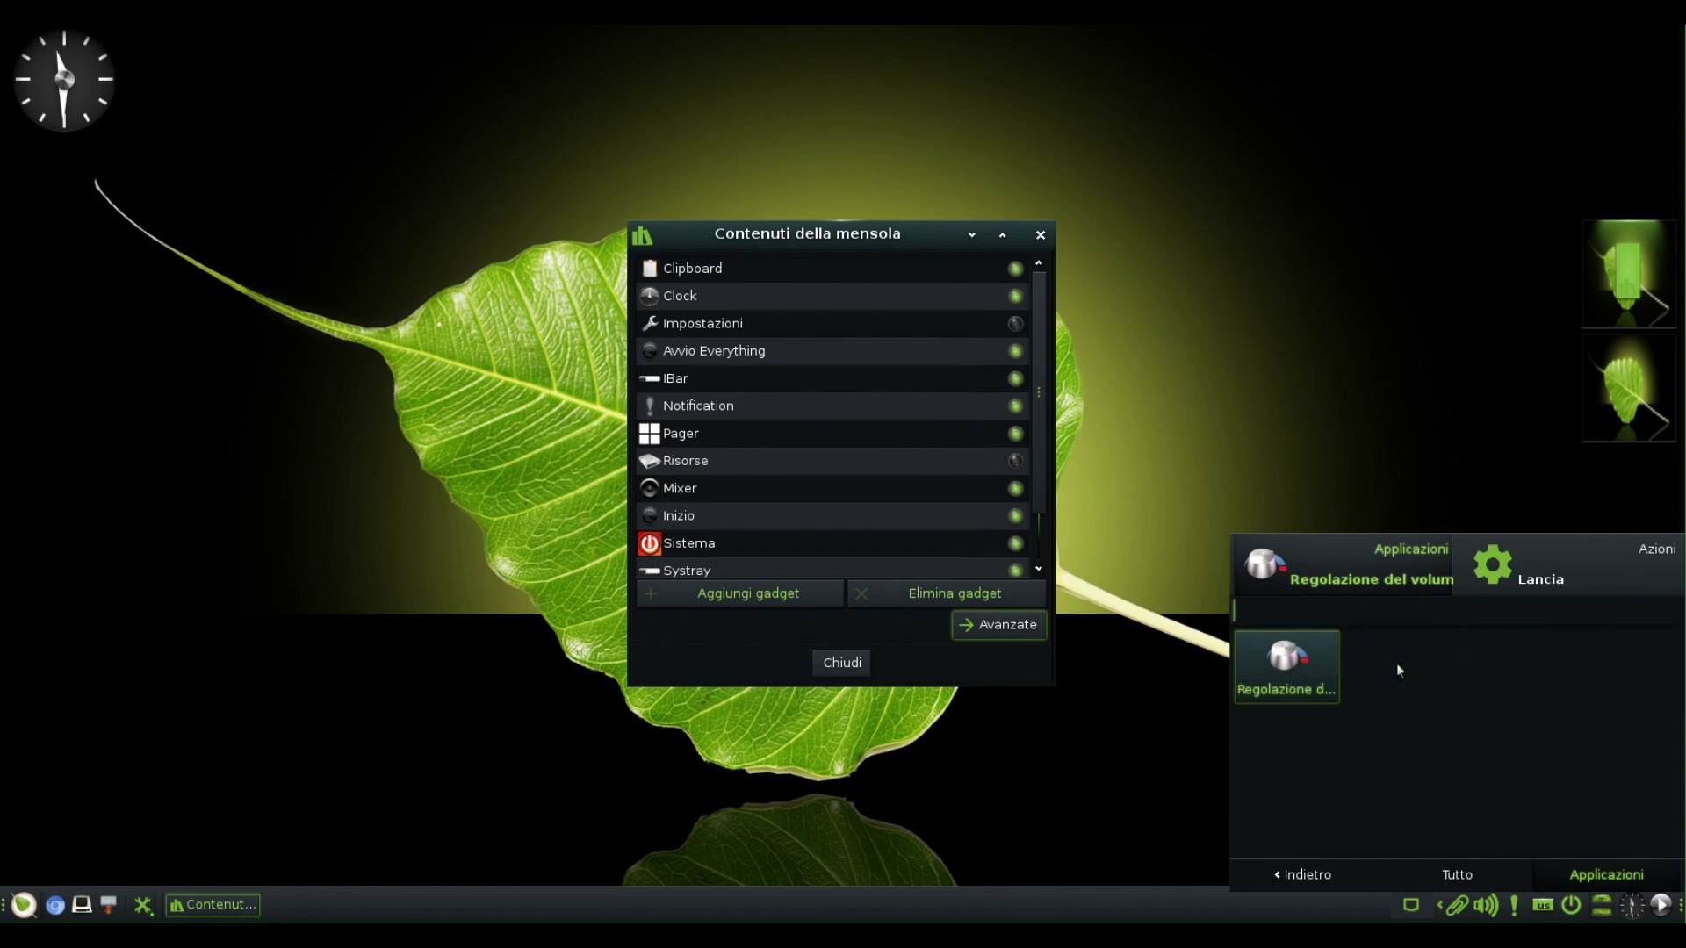
{"action": "left_click", "coordinate": [1426, 464]}
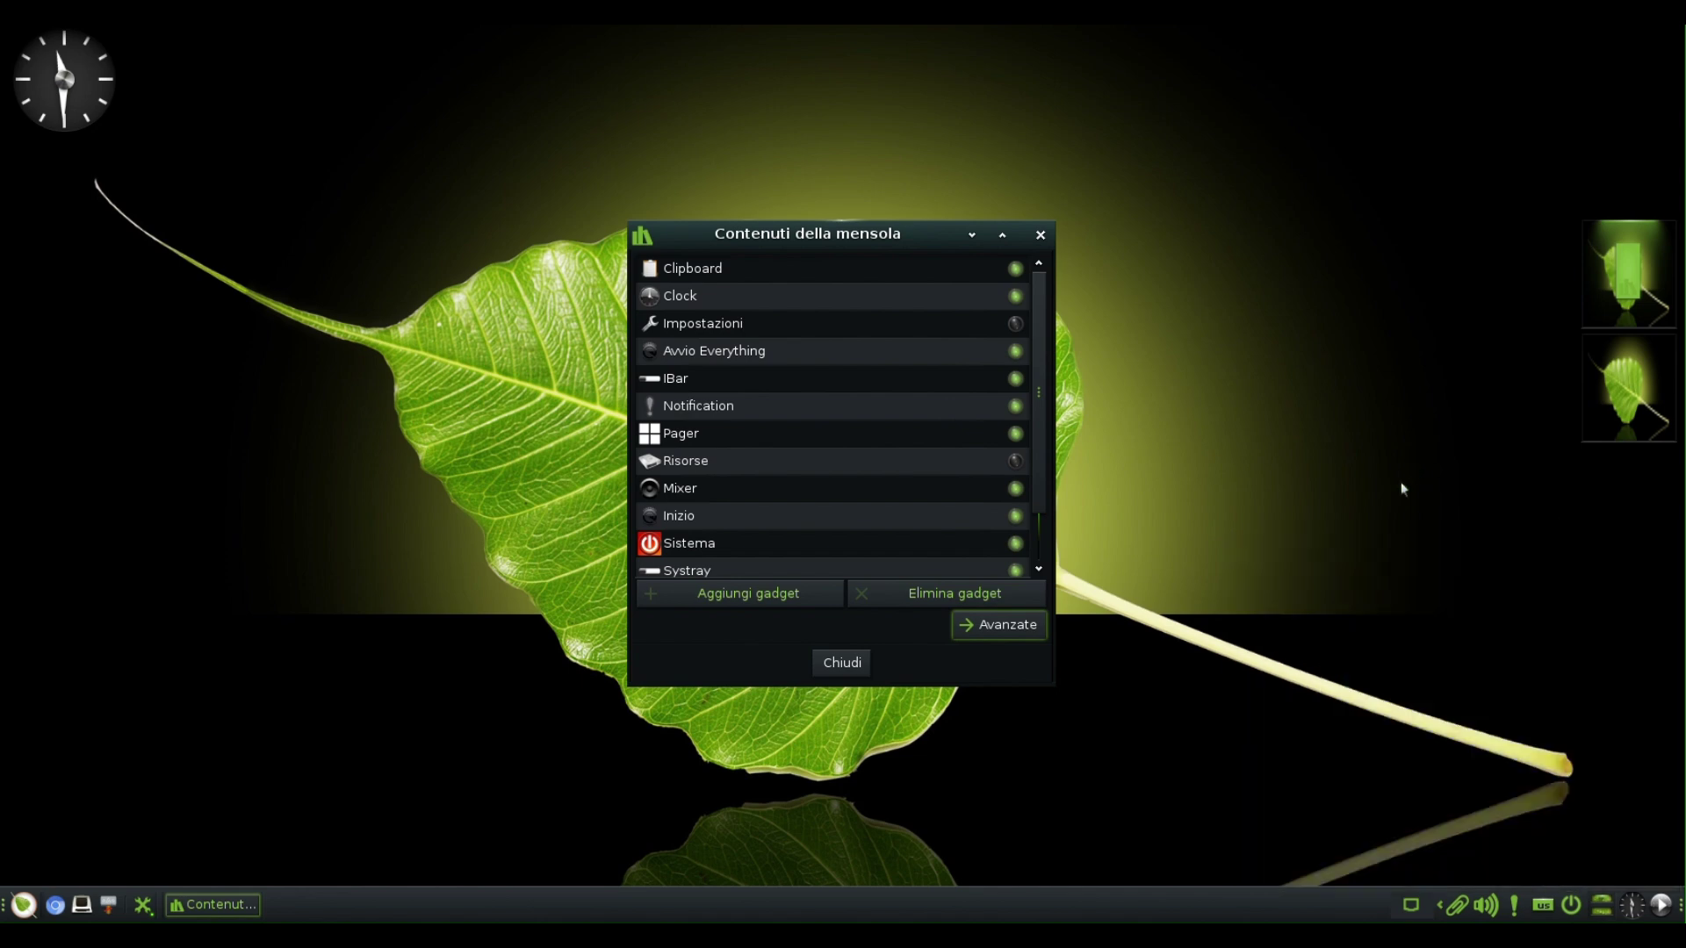
Step: Remove the Avvio Everything gadget from the shelf
{"action": "left_click", "coordinate": [917, 351]}
{"action": "left_click", "coordinate": [926, 602]}
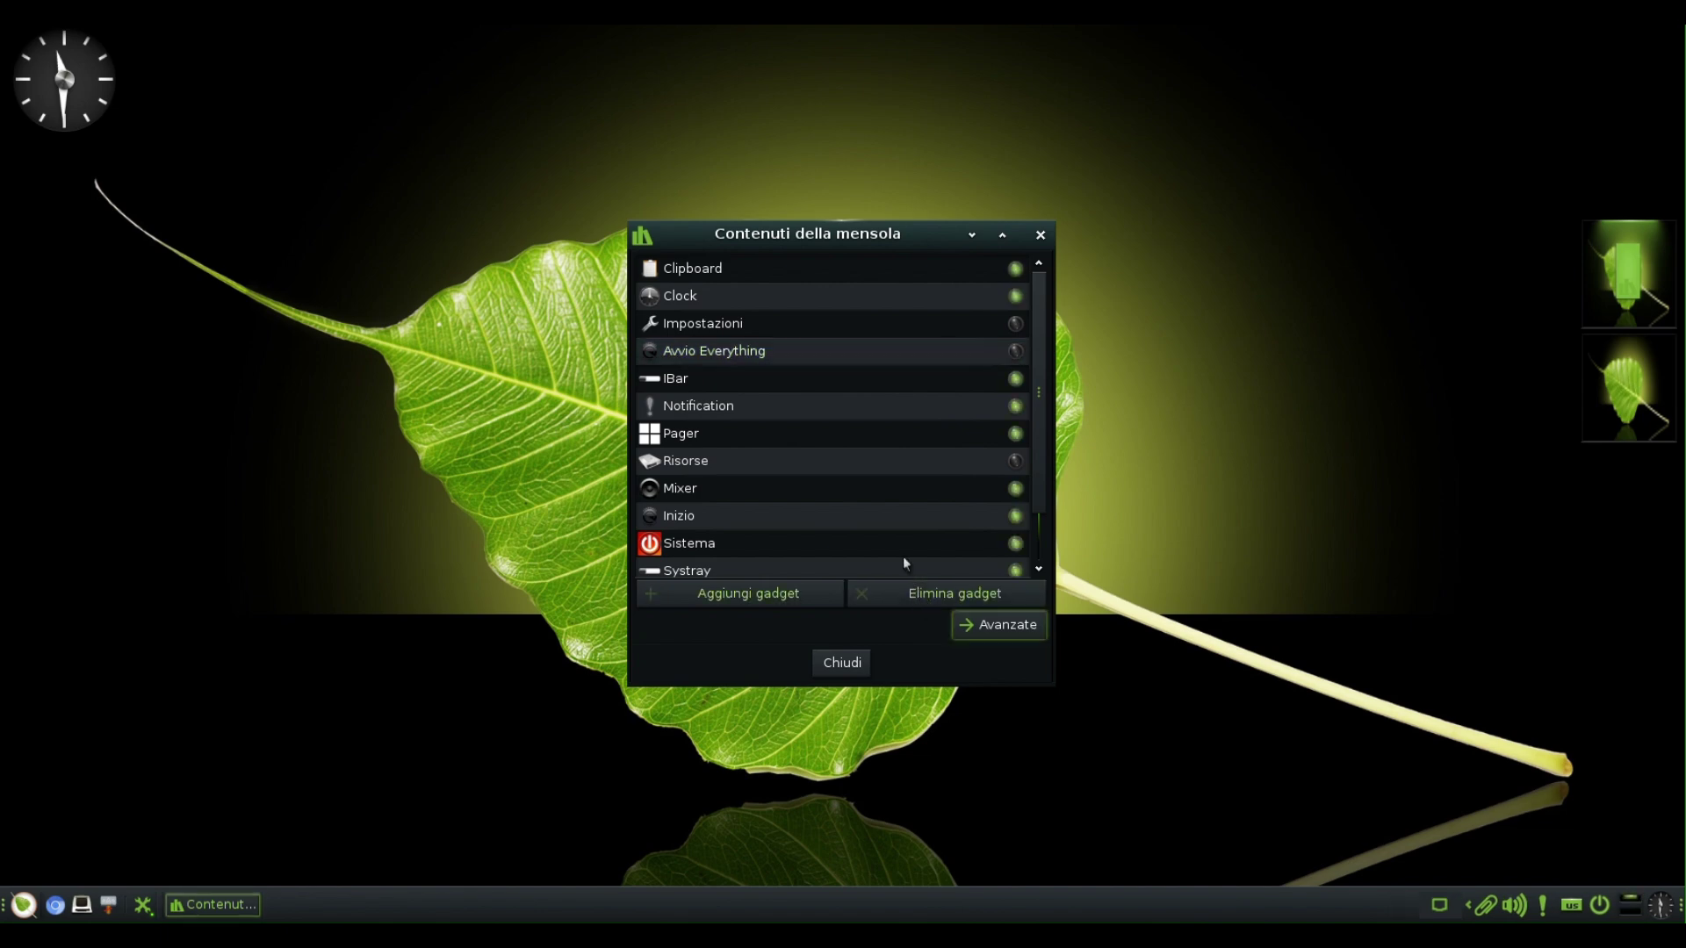
Step: Close the shelf contents dialog after reviewing the remaining gadgets, and view the Tastiera layout options from the shelf
{"action": "scroll", "coordinate": [799, 447], "scroll_direction": "down", "scroll_amount": 2}
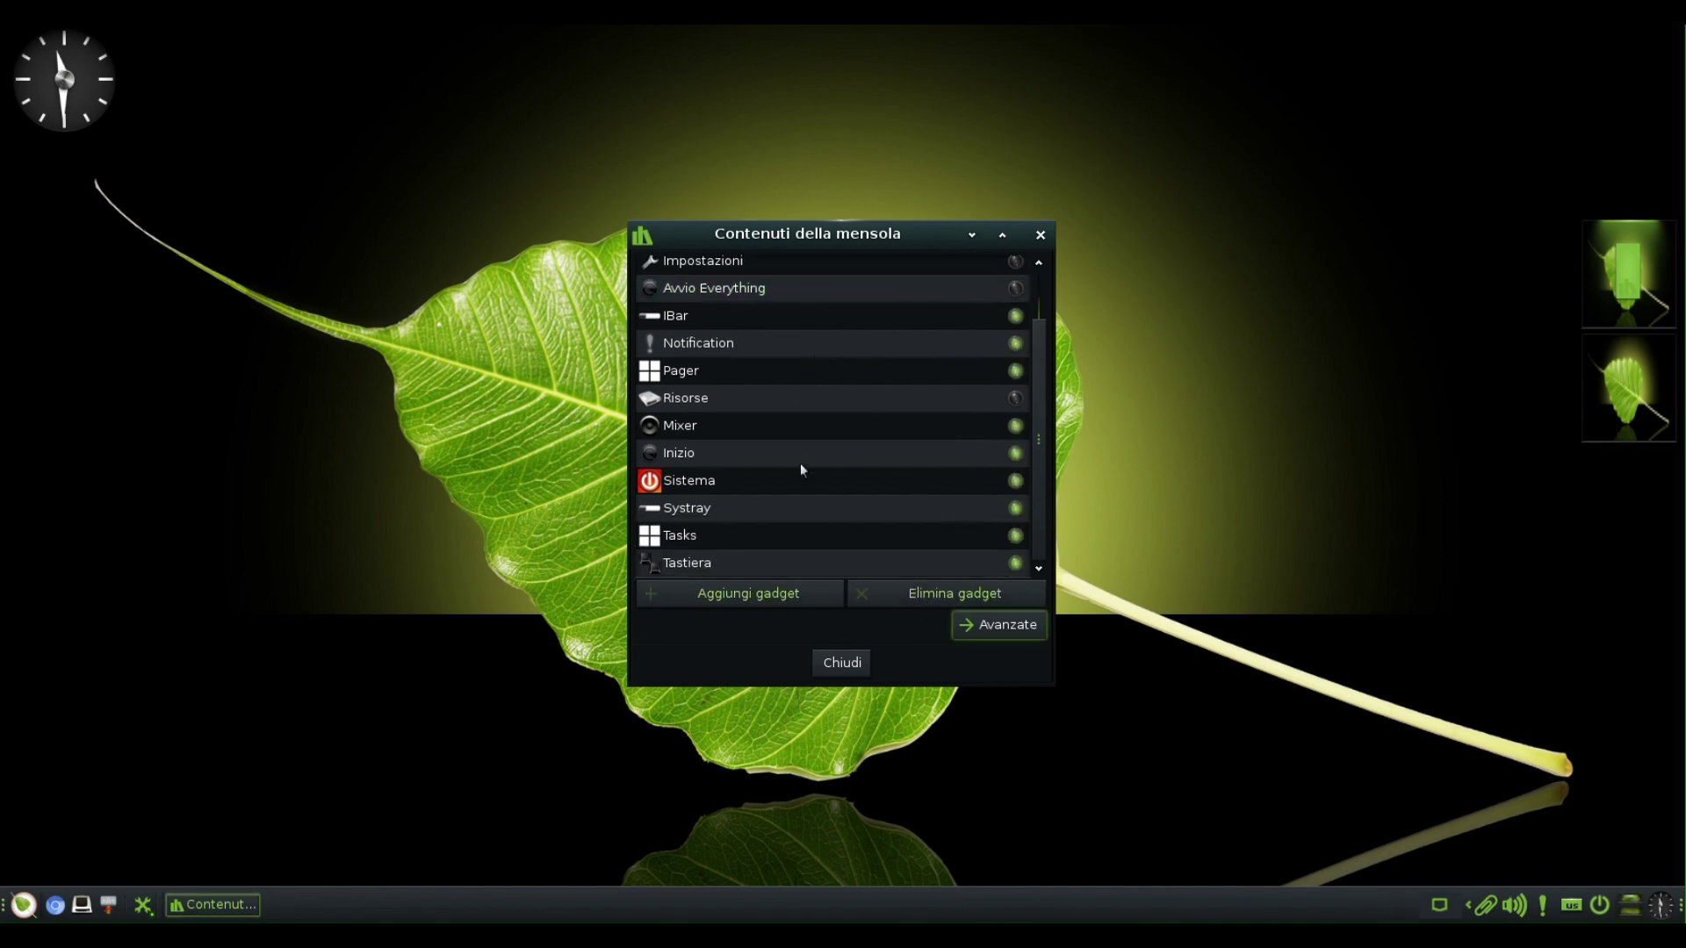
{"action": "left_click", "coordinate": [820, 674]}
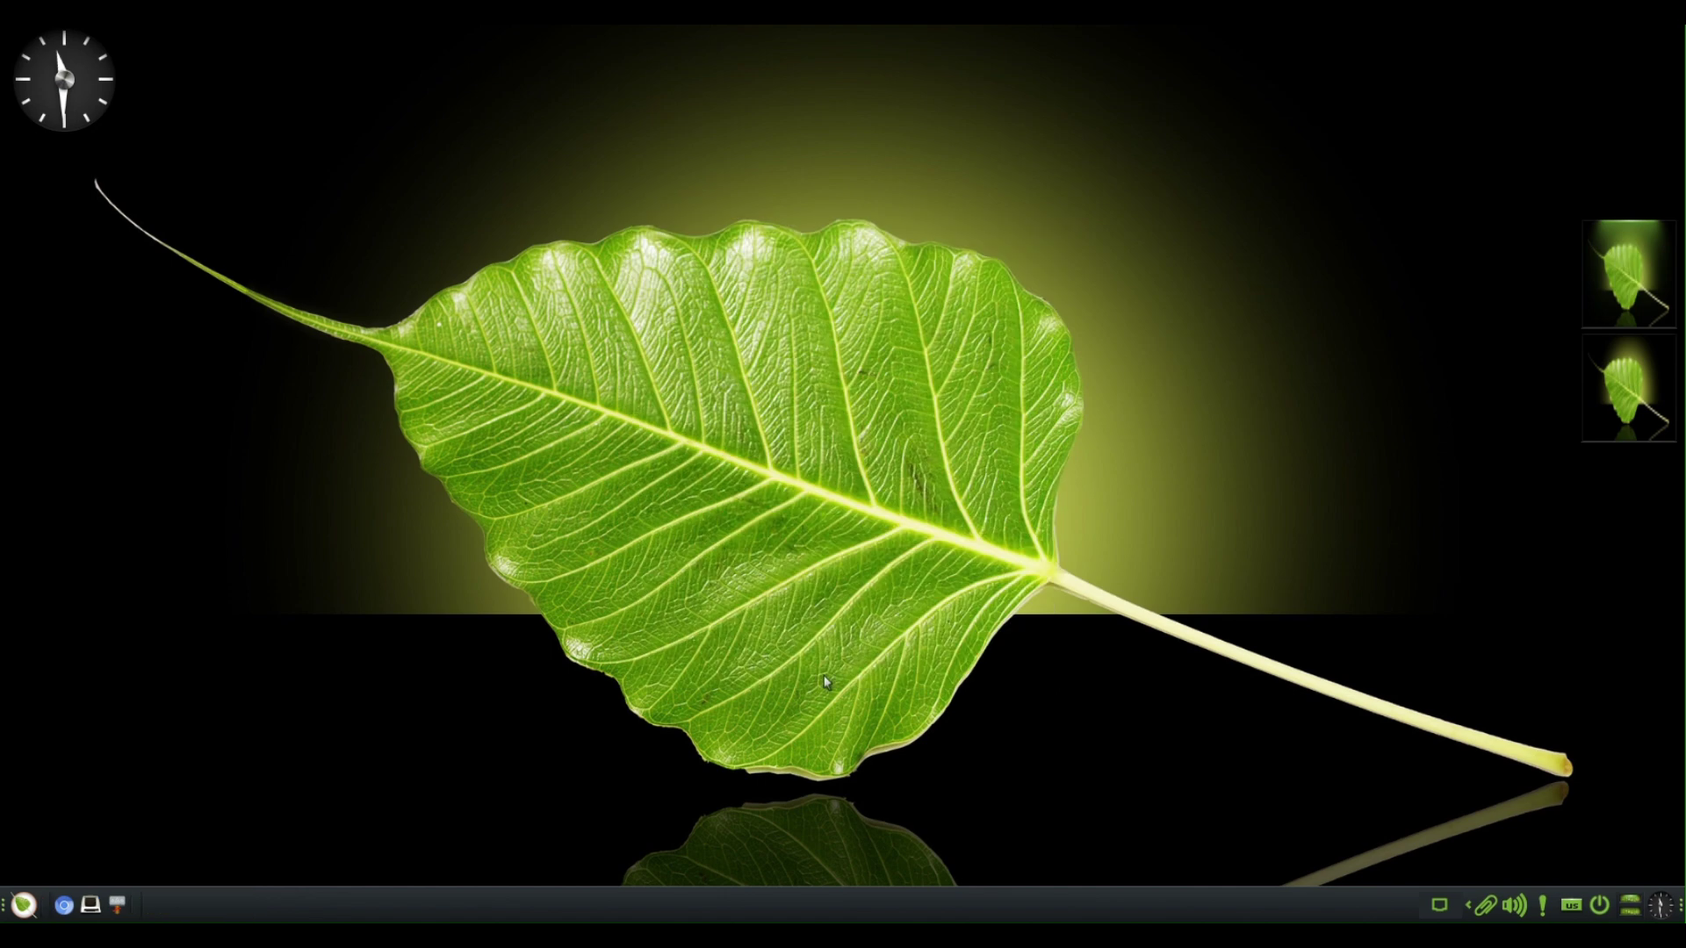
{"action": "left_click", "coordinate": [1572, 905]}
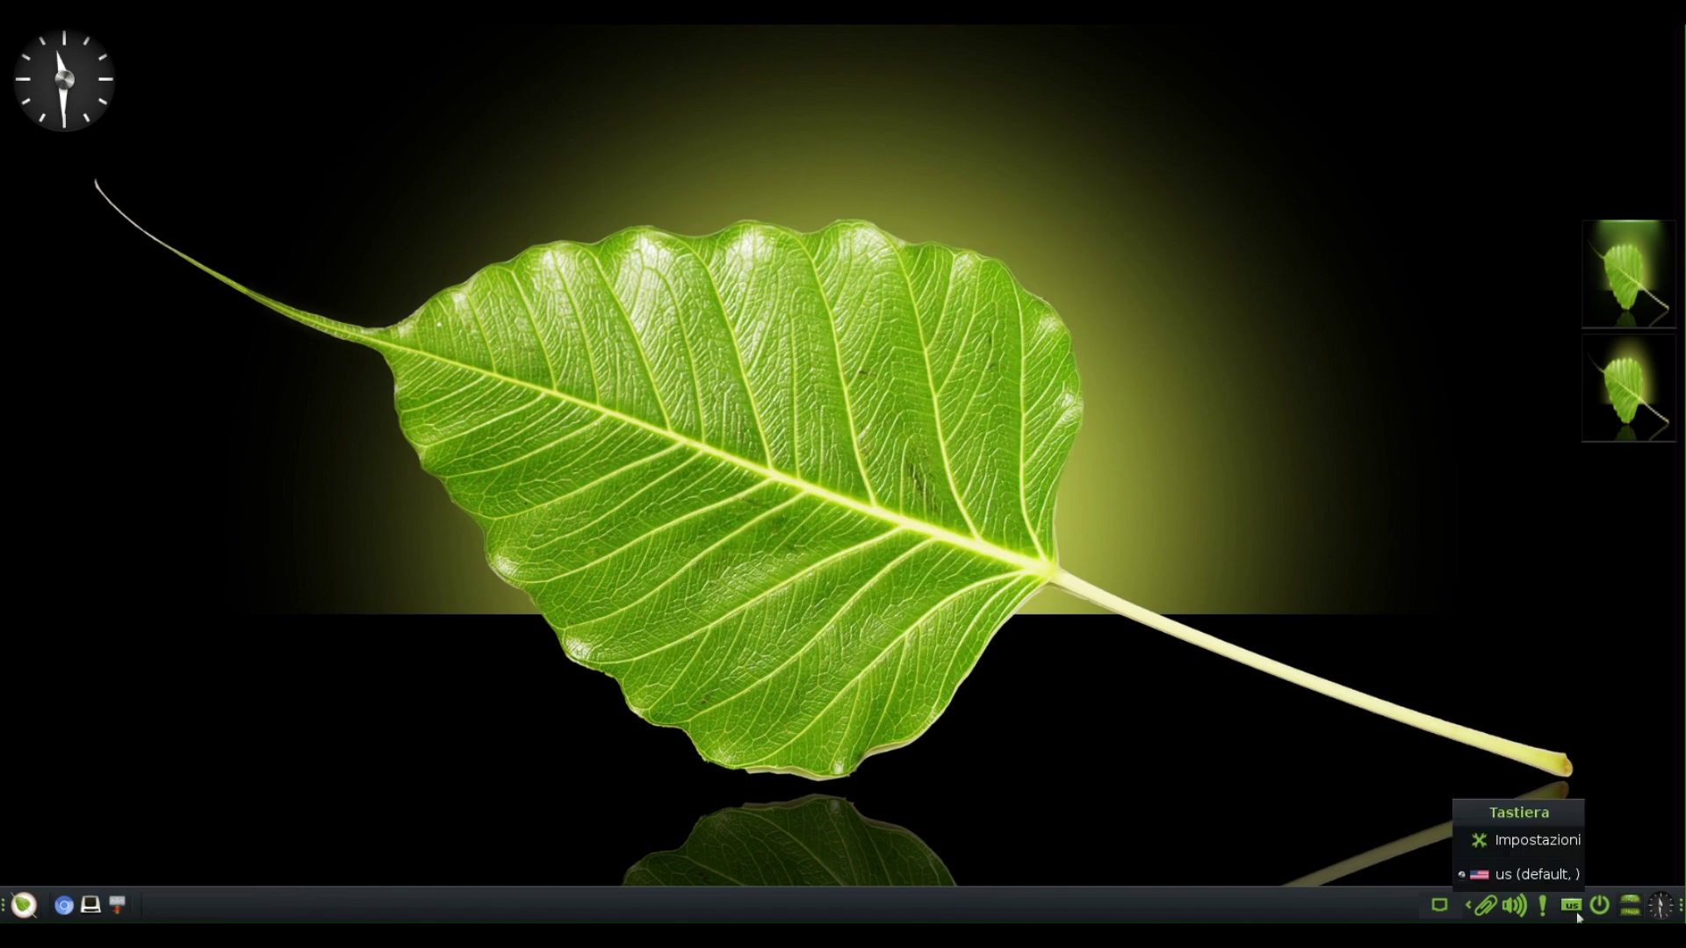
{"action": "left_click", "coordinate": [1545, 862]}
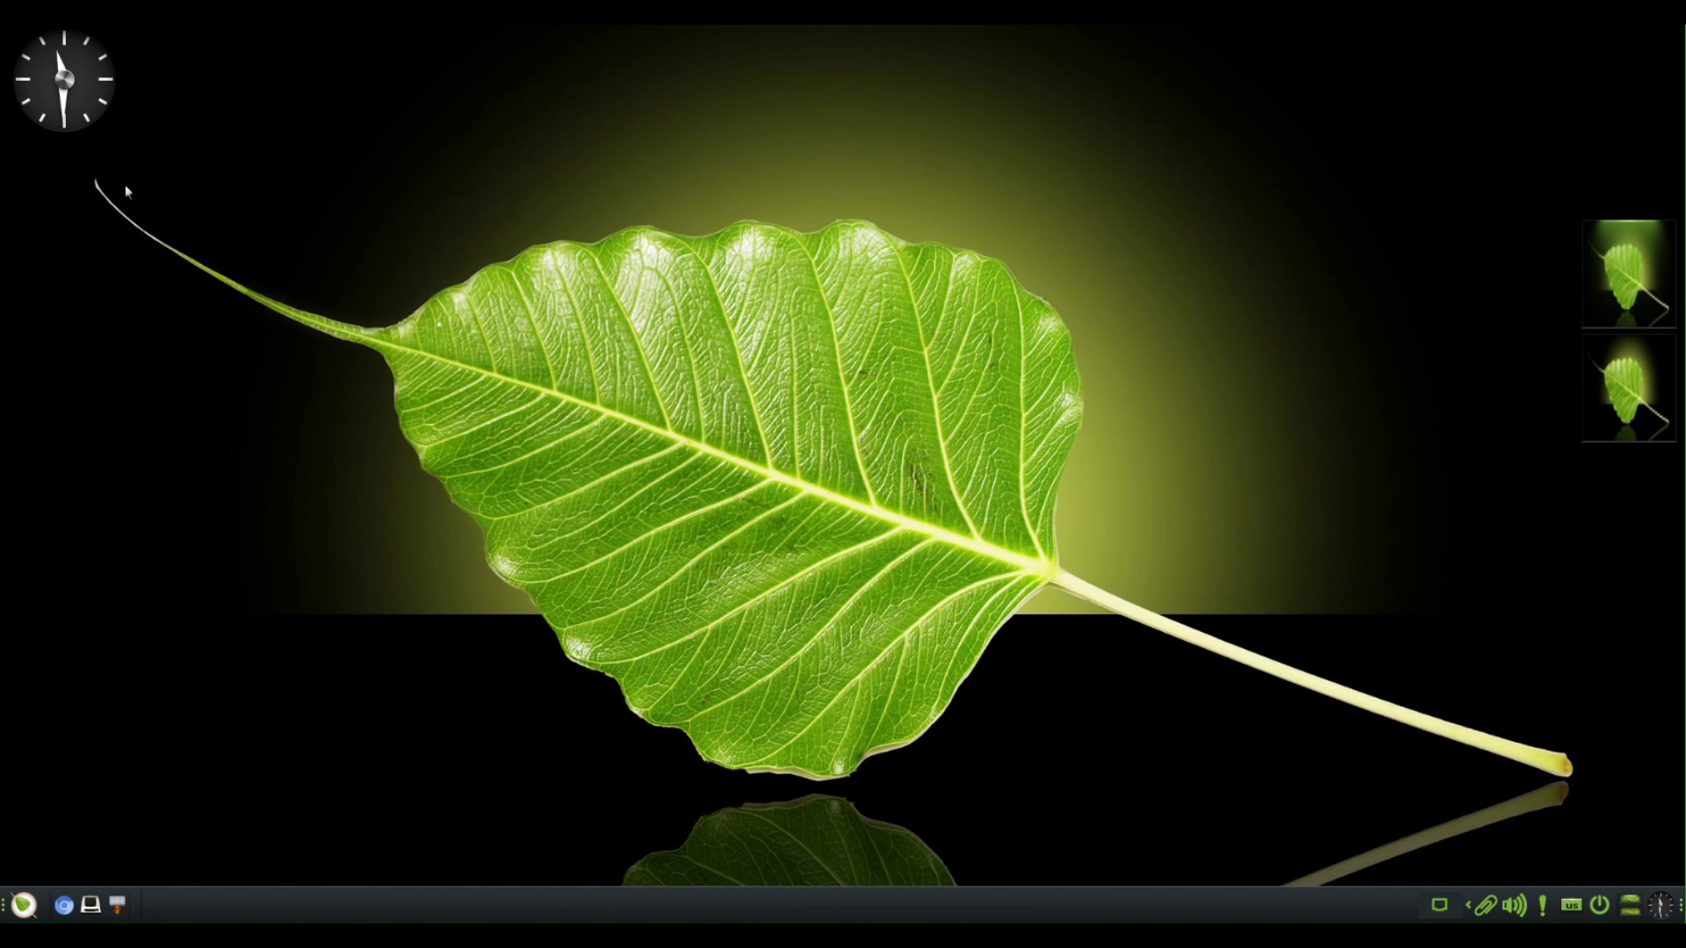
Step: Show the calendar popup of the desktop clock gadget, and close it again
{"action": "left_click", "coordinate": [68, 77]}
{"action": "left_click", "coordinate": [79, 79]}
{"action": "left_click", "coordinate": [103, 91]}
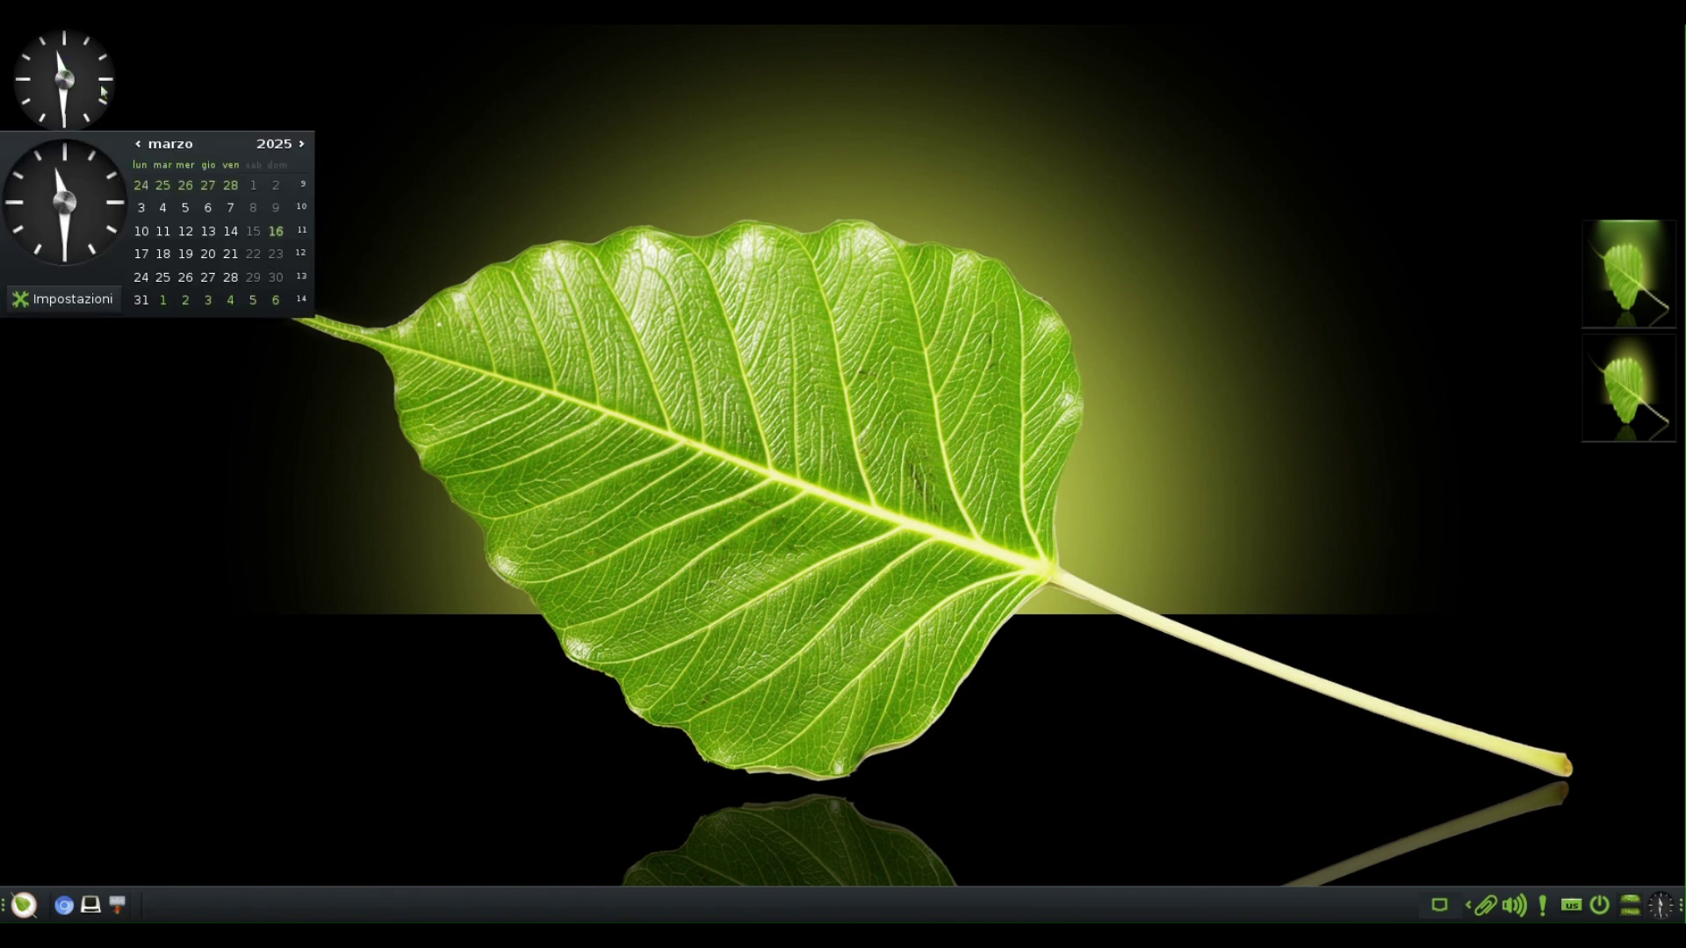
{"action": "left_click", "coordinate": [103, 91]}
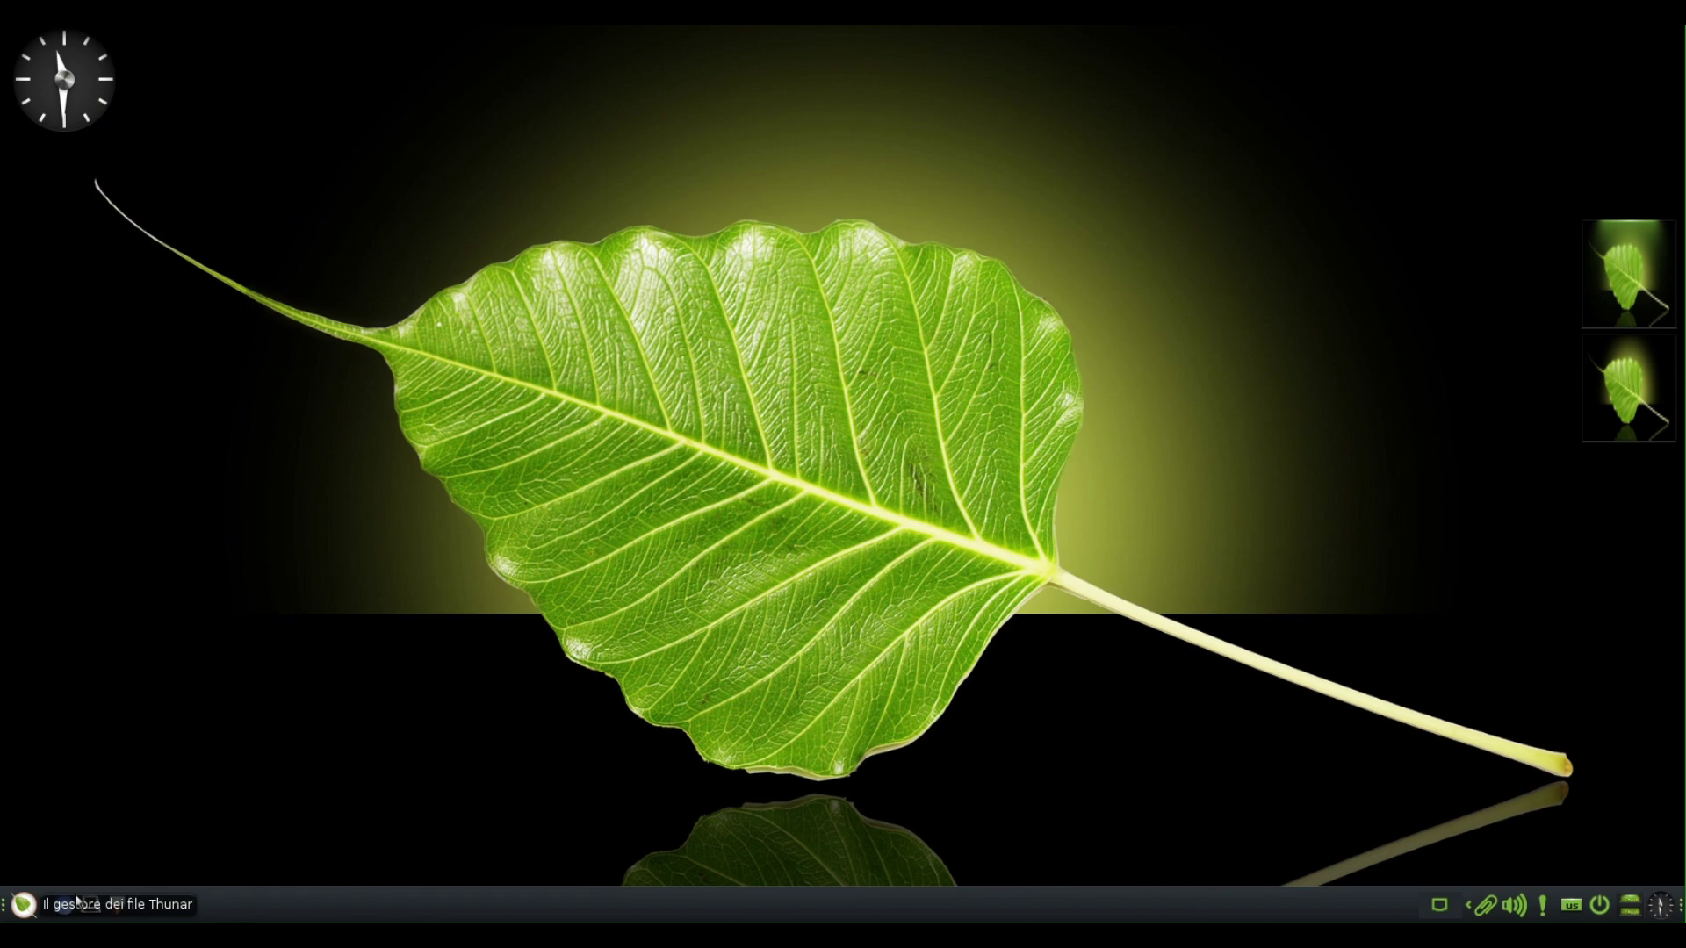
Step: Open the main menu and view the entries under Sistema and Impostazioni
{"action": "left_click", "coordinate": [23, 904]}
{"action": "mouse_move", "coordinate": [52, 875]}
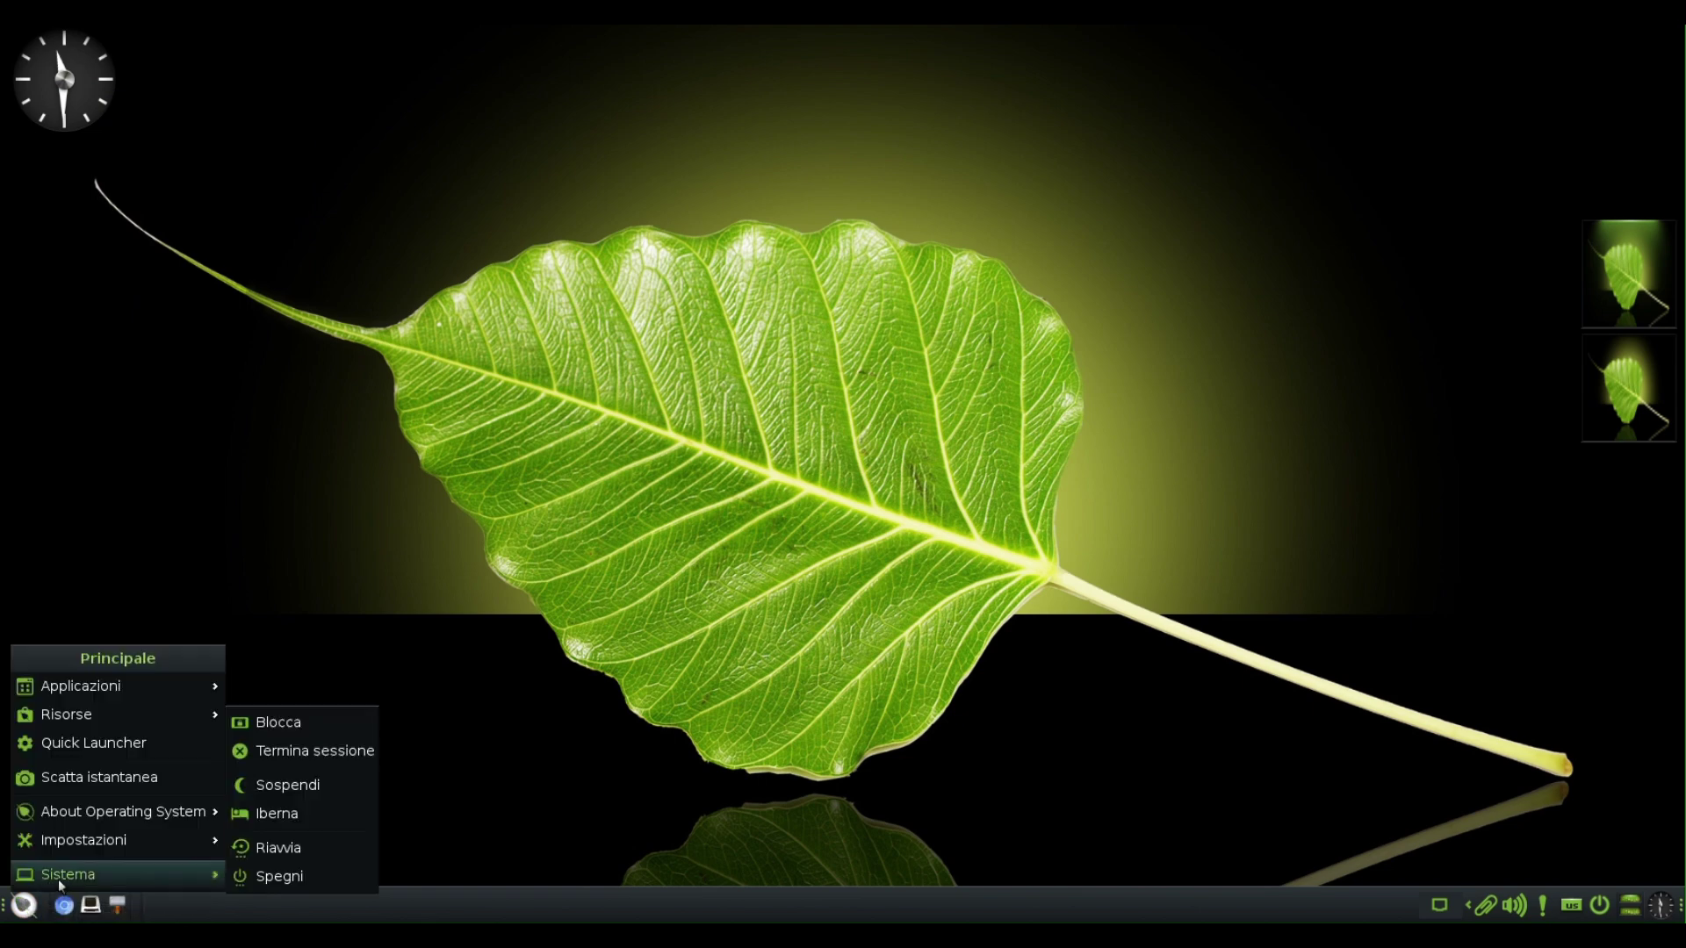
{"action": "mouse_move", "coordinate": [76, 844]}
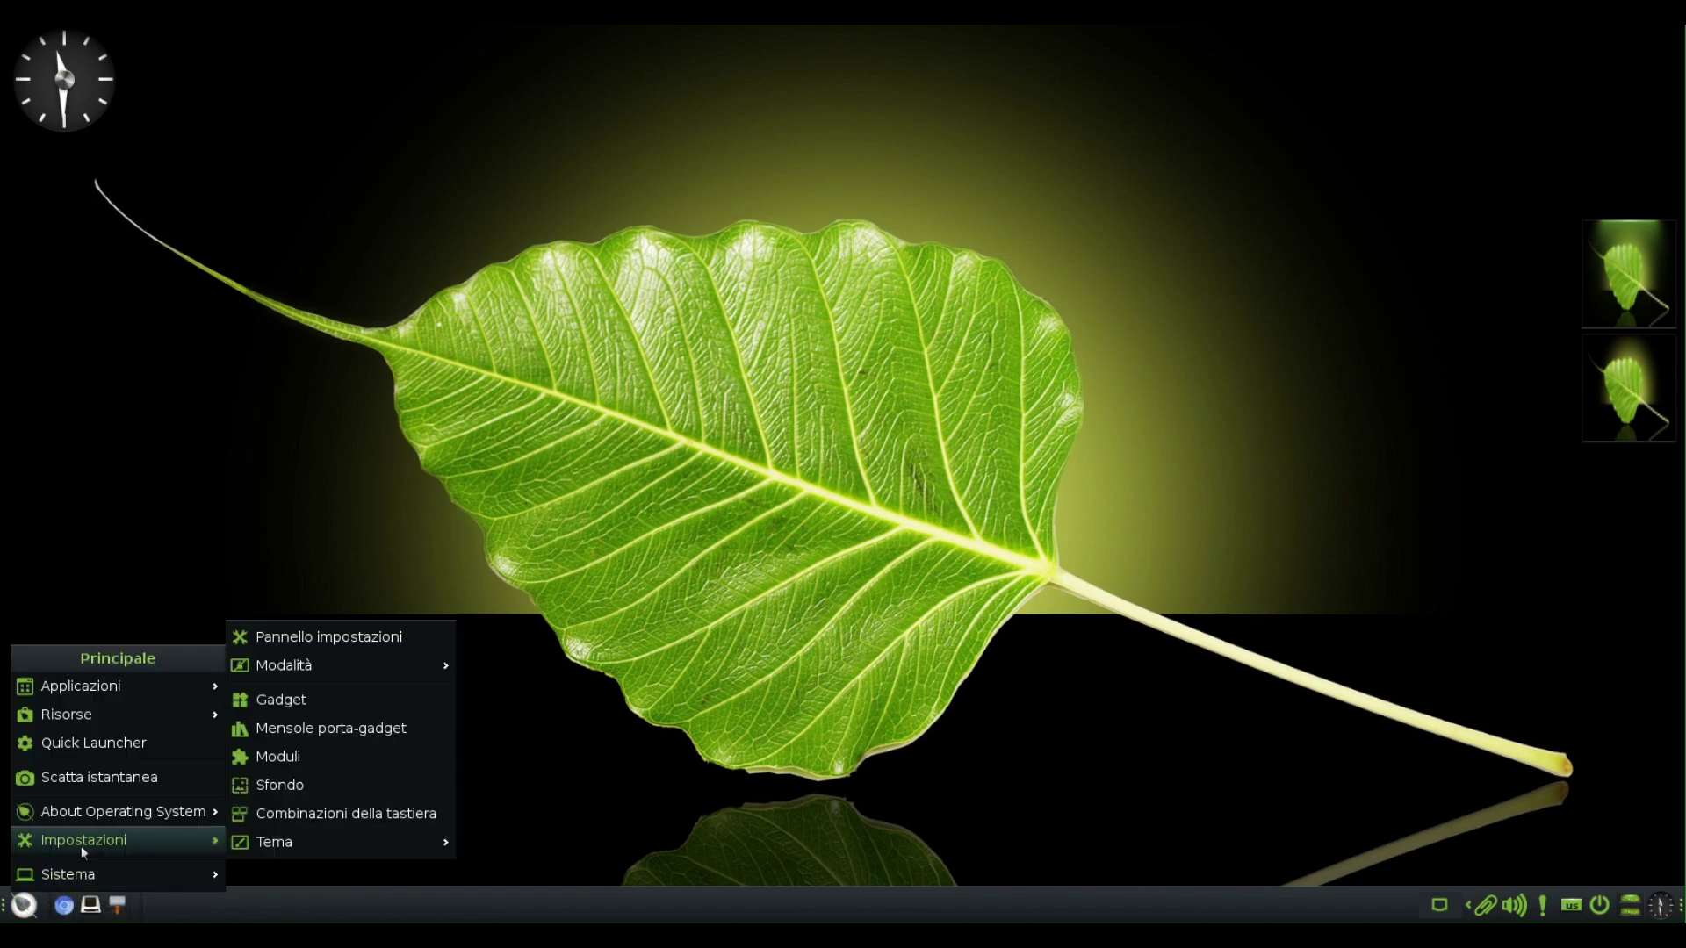